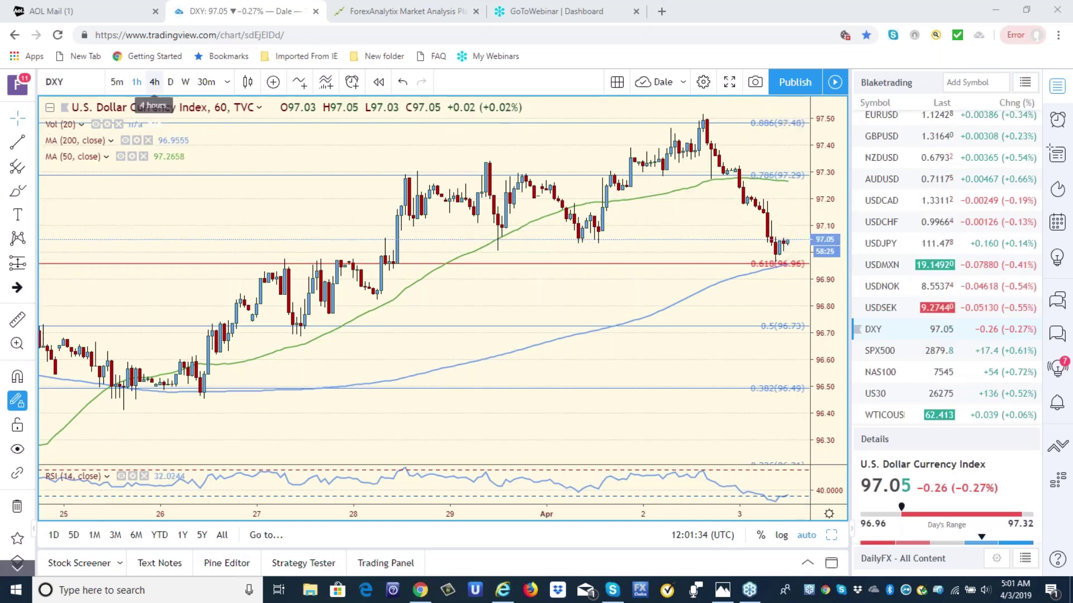
Step: Show the Dollar Index on 4-hour candles, then bring up the EURUSD 4-hour chart
{"action": "left_click", "coordinate": [154, 83]}
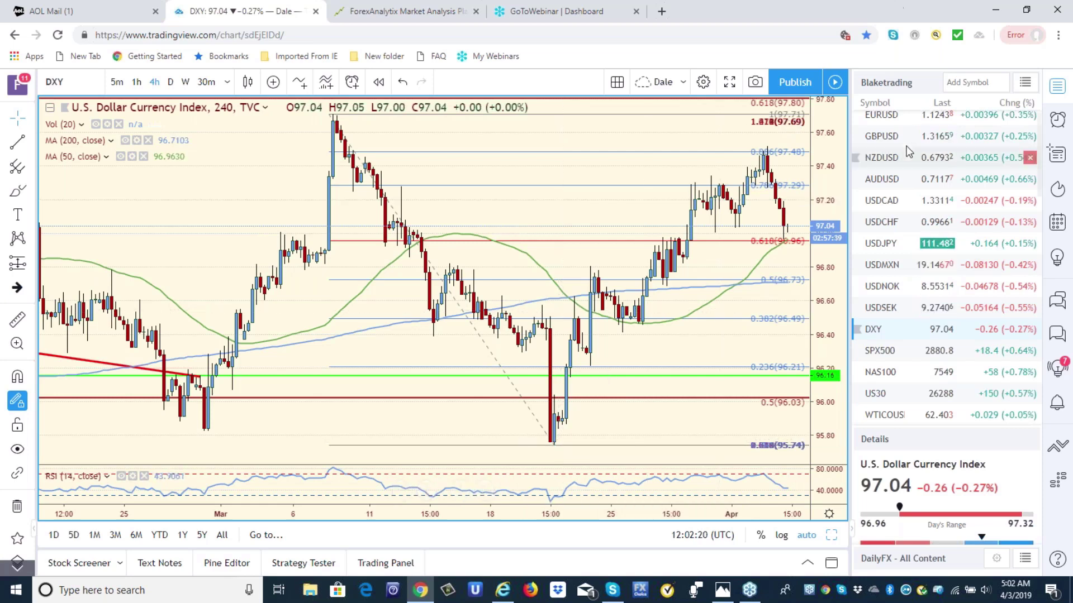
{"action": "left_click", "coordinate": [884, 118]}
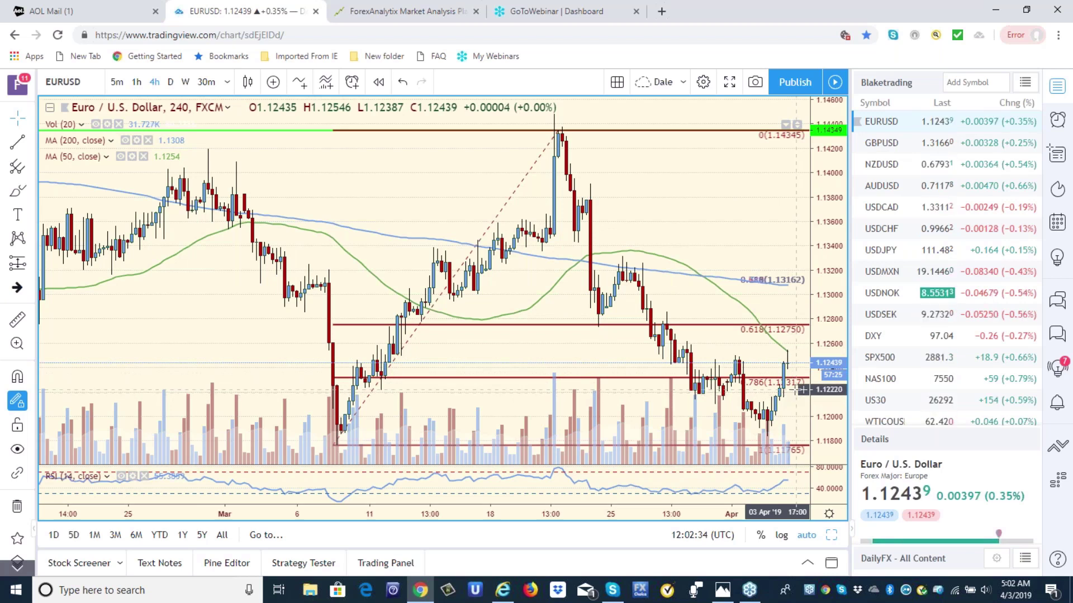
Step: Select and deselect the EURUSD Fibonacci retracement, then load the NAS100 4-hour chart
{"action": "left_click", "coordinate": [803, 379]}
{"action": "left_click", "coordinate": [774, 418]}
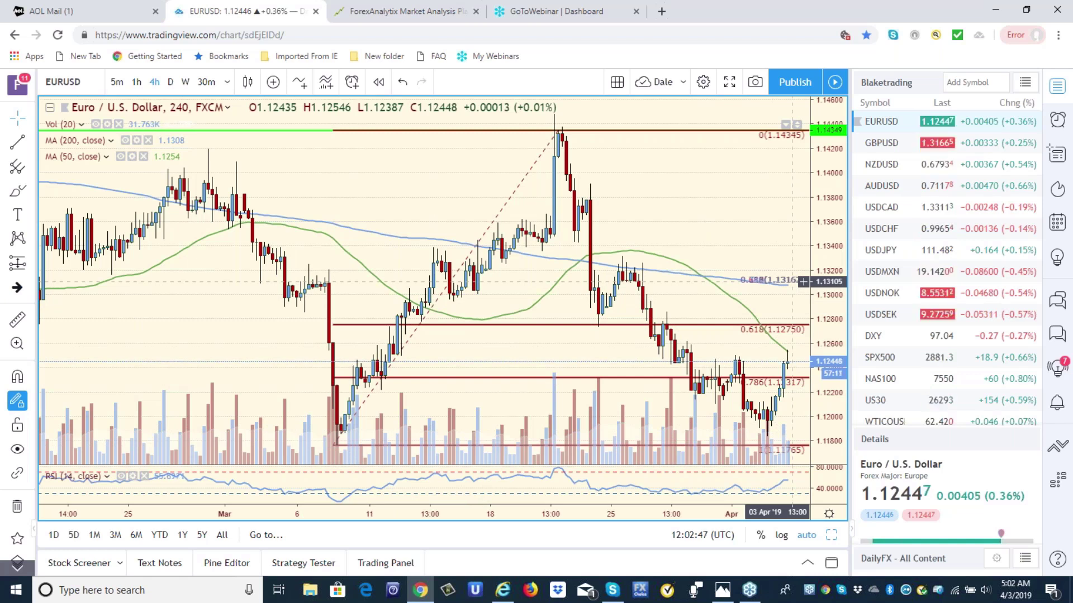
{"action": "mouse_move", "coordinate": [887, 385]}
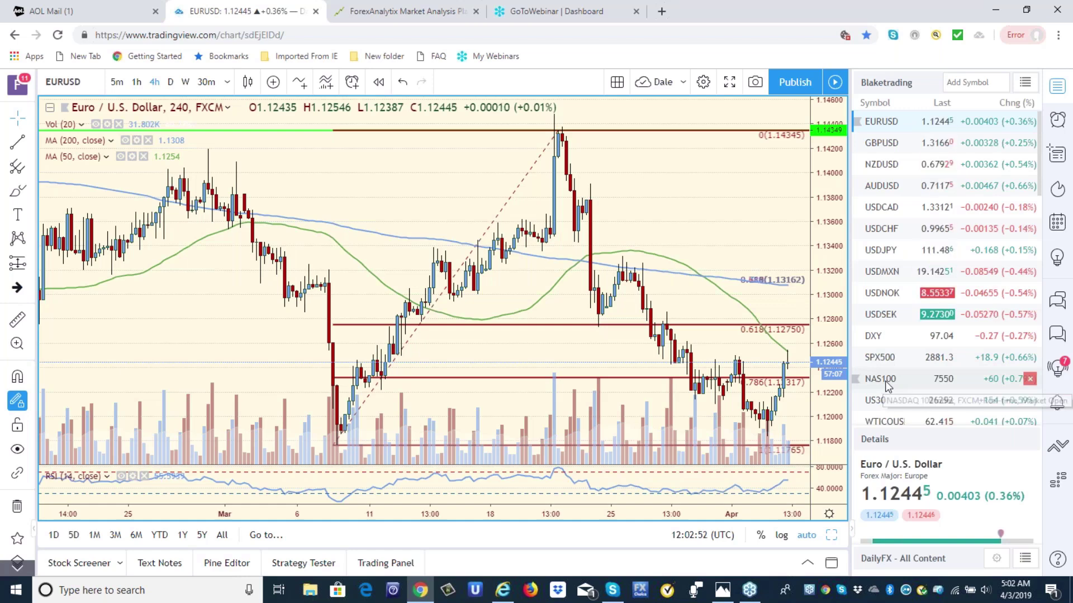
{"action": "left_click", "coordinate": [887, 385]}
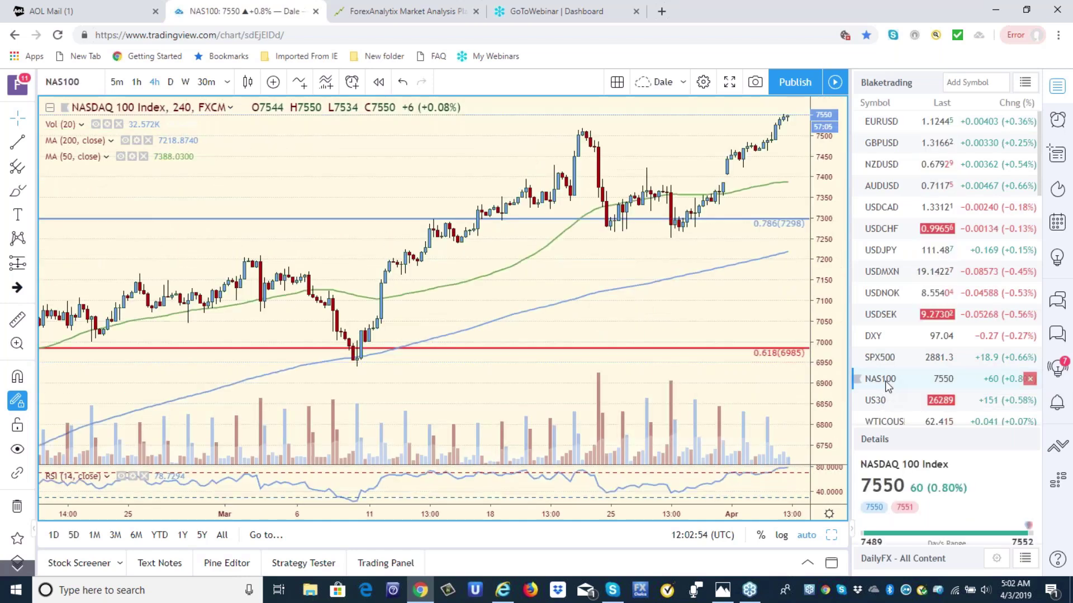
Step: Switch to 1-hour candles and view SPX500 and NAS100, ending on USDJPY
{"action": "left_click", "coordinate": [137, 83]}
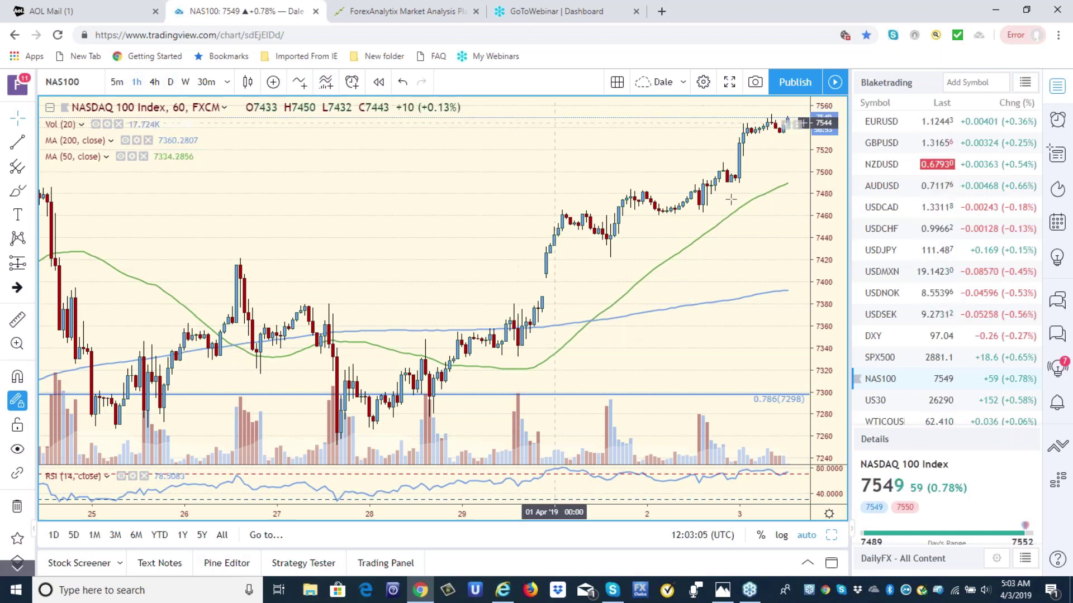
{"action": "left_click", "coordinate": [882, 361]}
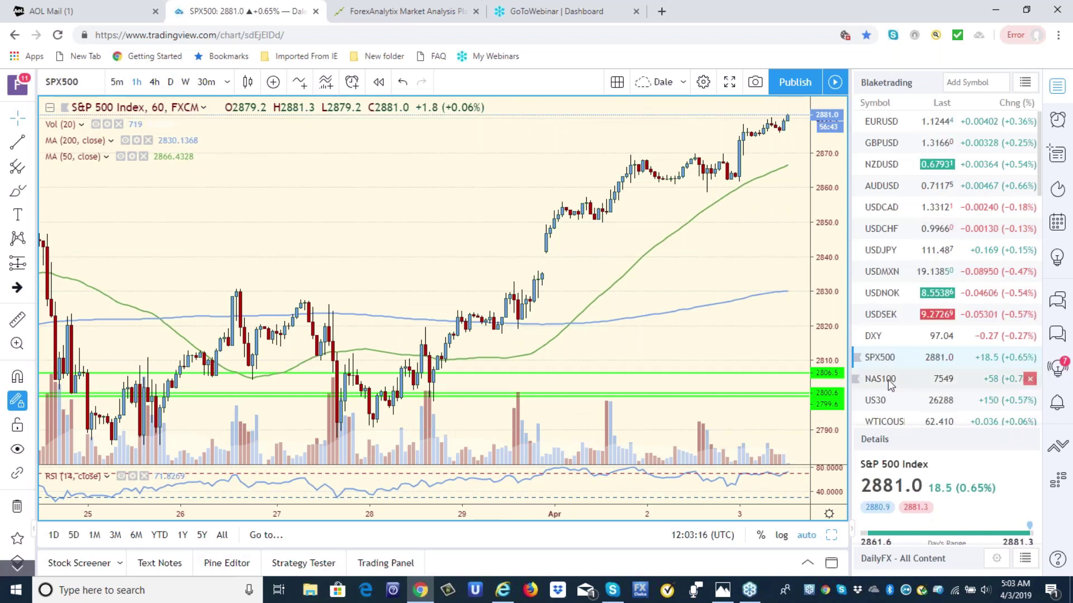
{"action": "left_click", "coordinate": [890, 383]}
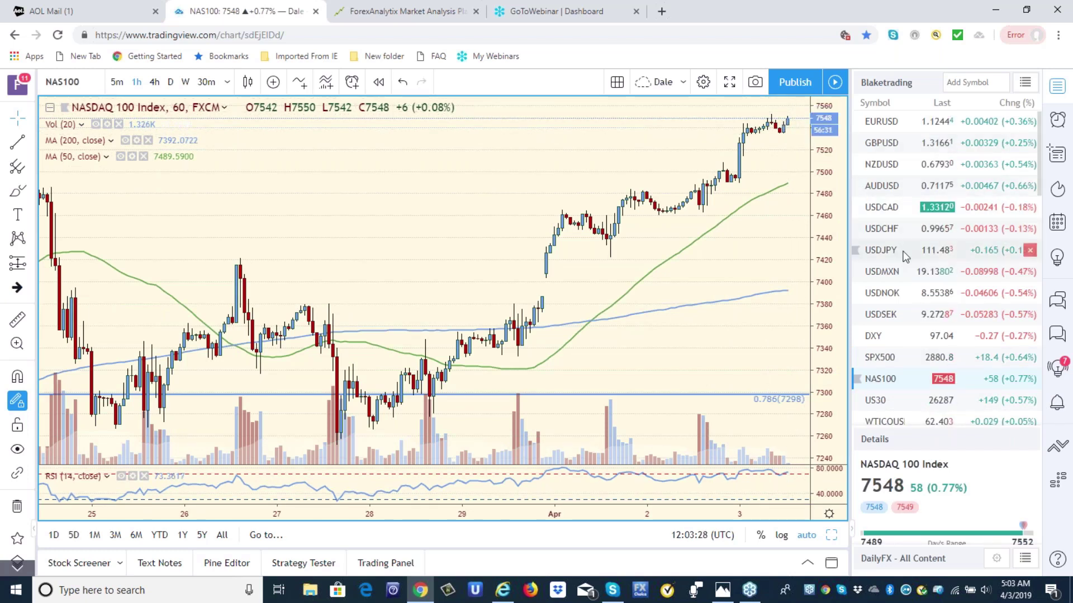
{"action": "left_click", "coordinate": [883, 250]}
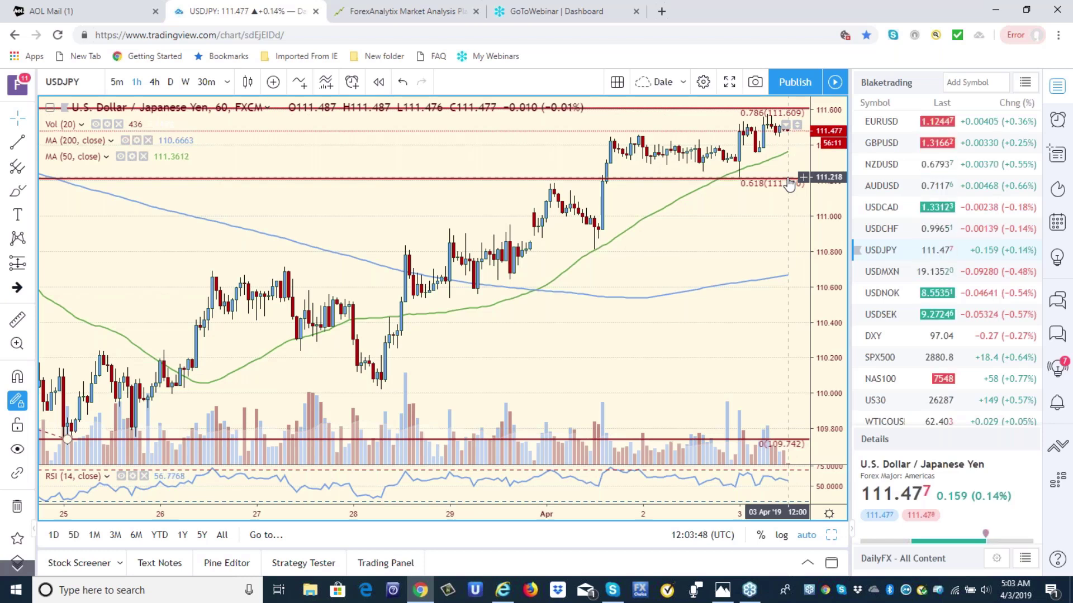
Step: Load the WTICOUSD oil chart and set it to 4-hour candles
{"action": "left_click", "coordinate": [895, 422]}
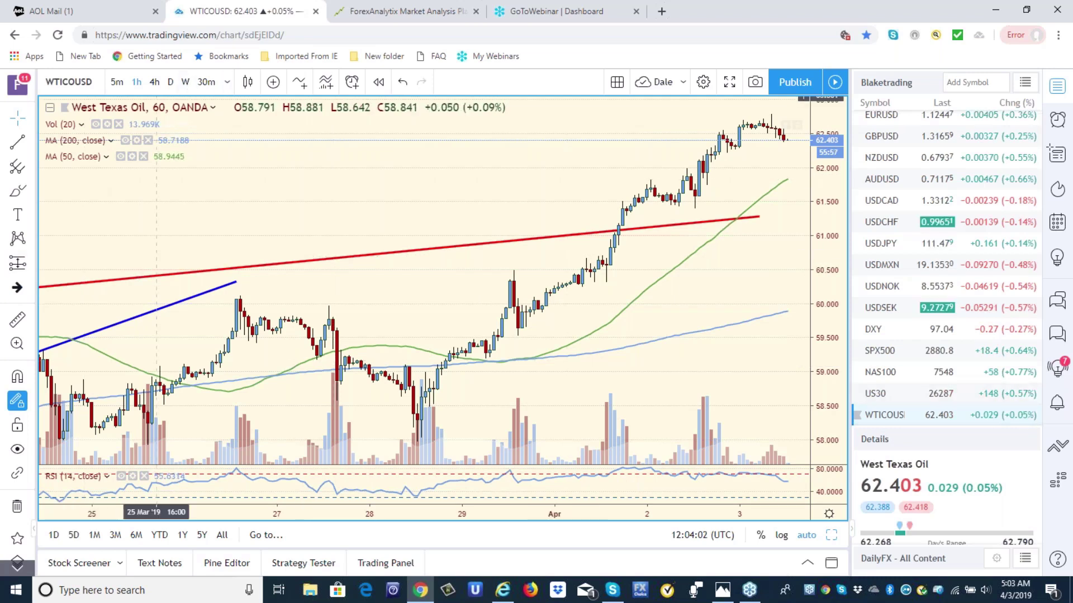
{"action": "left_click", "coordinate": [153, 84]}
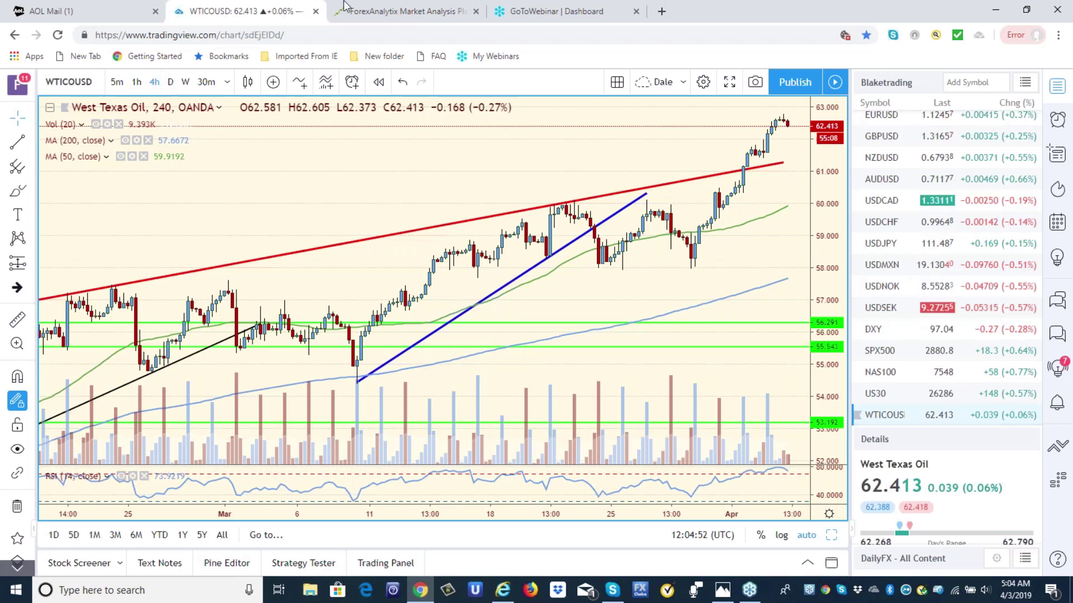
Step: Go to the ForexAnalytix site and open its dashboard of active tickers
{"action": "left_click", "coordinate": [375, 18]}
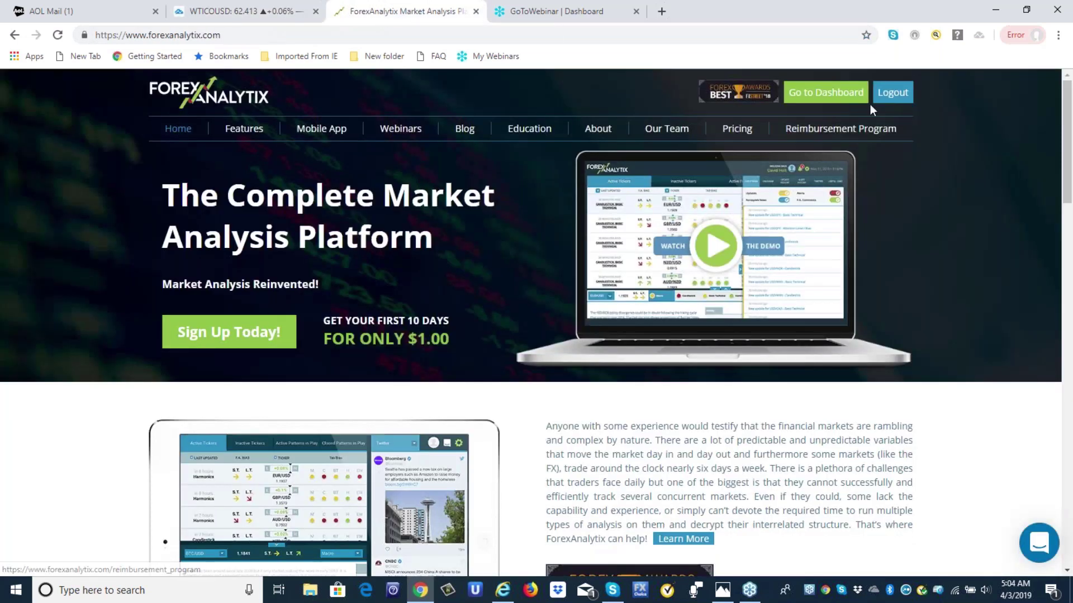
{"action": "left_click", "coordinate": [851, 104]}
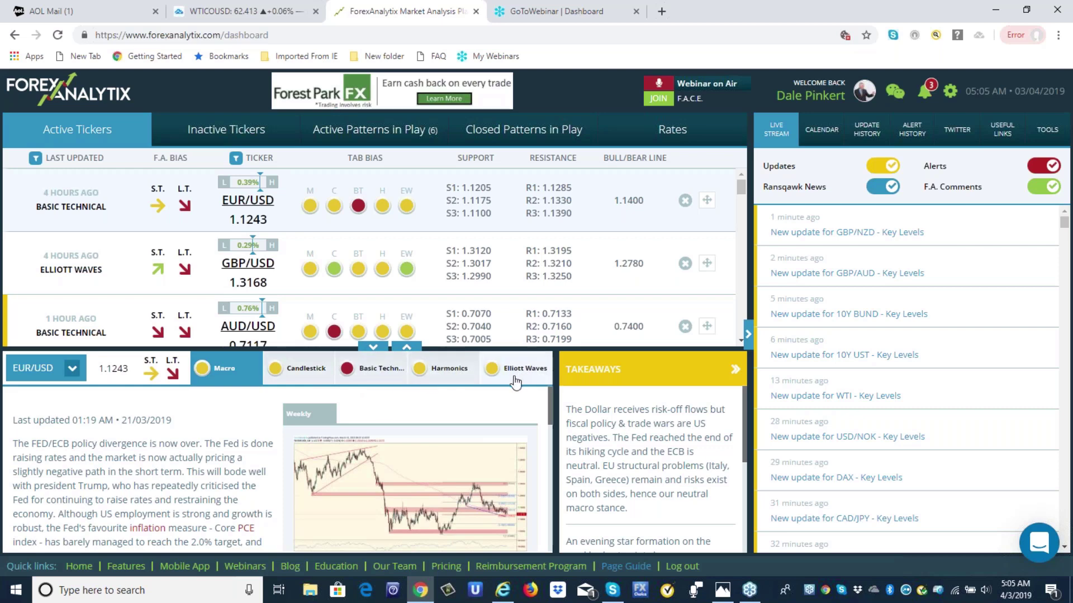
{"action": "double_click", "coordinate": [217, 373]}
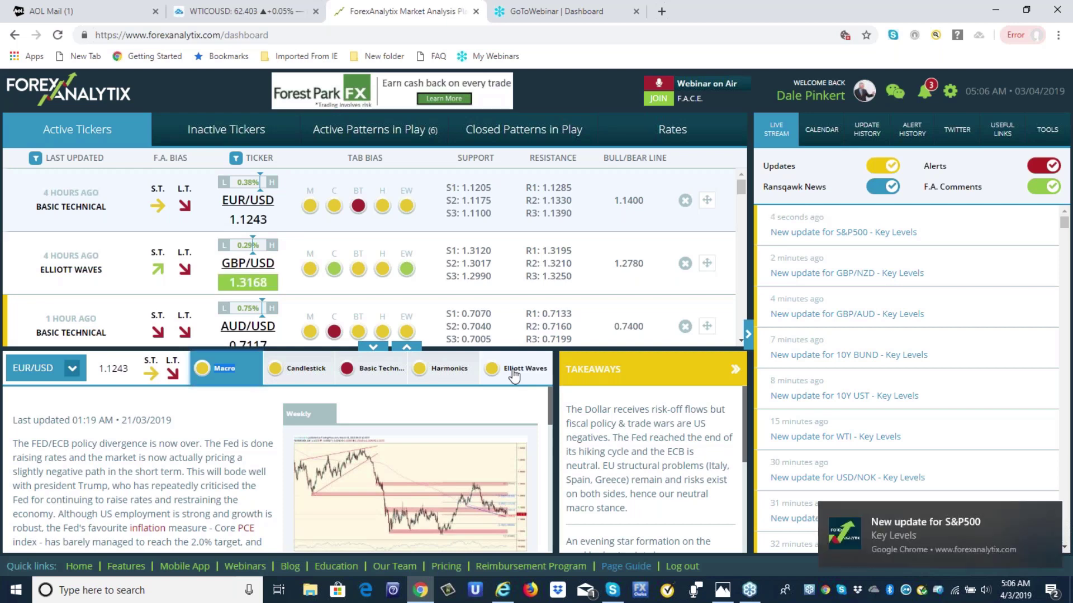
Step: Open the Reimbursement Program page and read through broker listings like FXCM and FXDD
{"action": "left_click", "coordinate": [395, 101]}
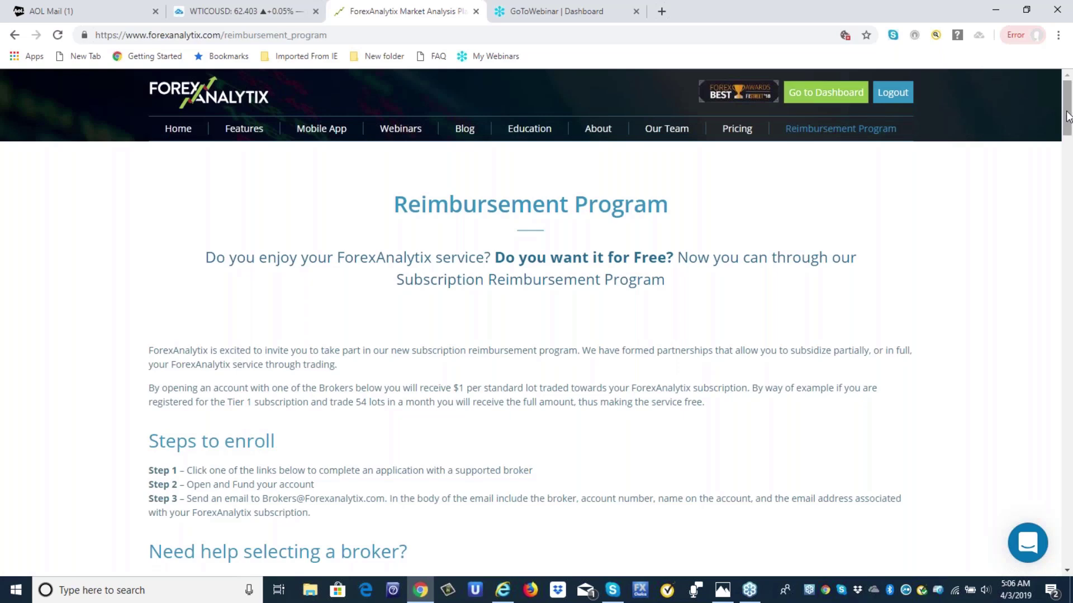
{"action": "left_click_drag", "start_coordinate": [1066, 117], "coordinate": [1067, 167]}
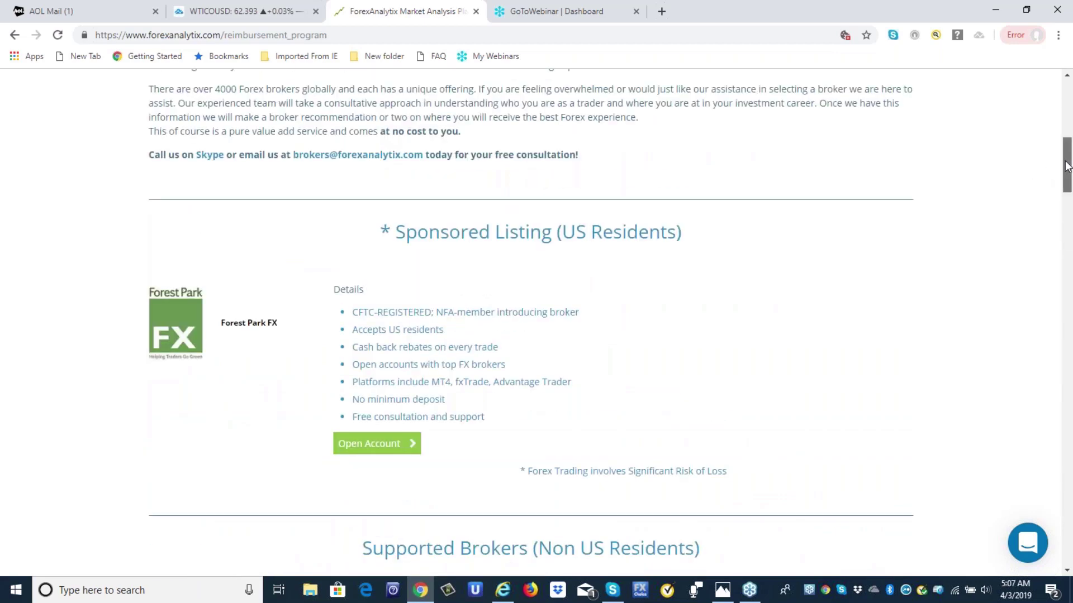
{"action": "left_click_drag", "start_coordinate": [1067, 165], "coordinate": [1067, 115]}
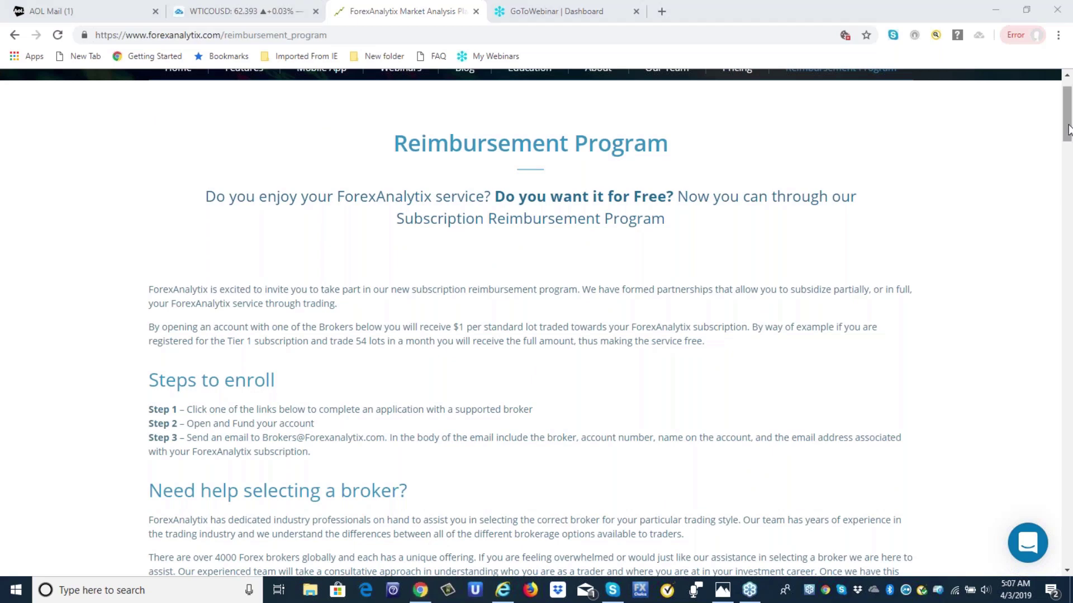
{"action": "left_click_drag", "start_coordinate": [1067, 129], "coordinate": [1066, 335]}
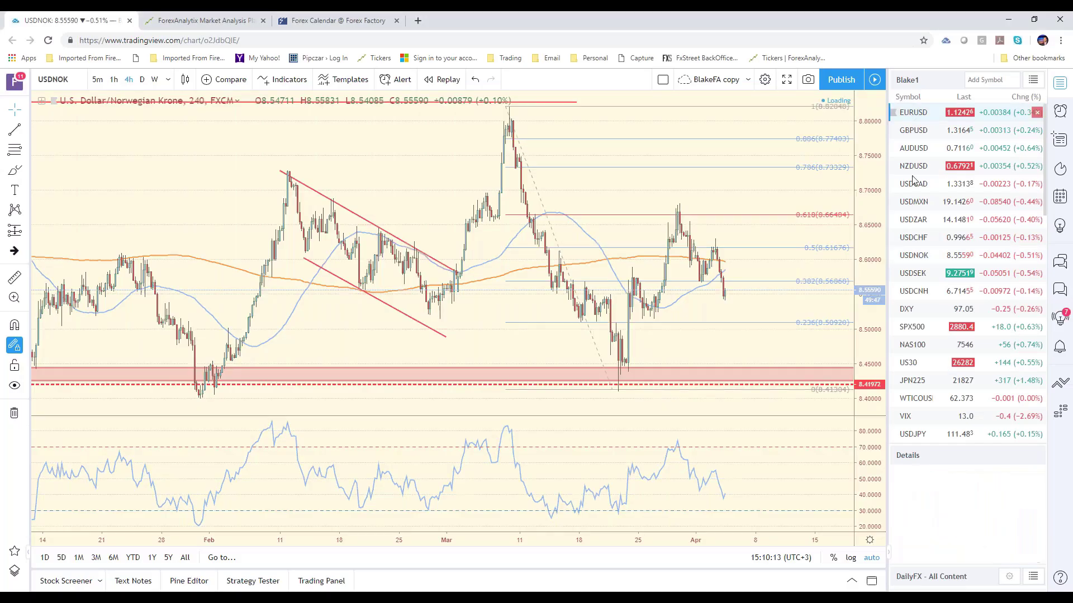
Step: Flip through EURUSD, SPX500, USDJPY, AUDJPY and NZDJPY, settling on the EURJPY 4-hour chart
{"action": "left_click", "coordinate": [913, 112]}
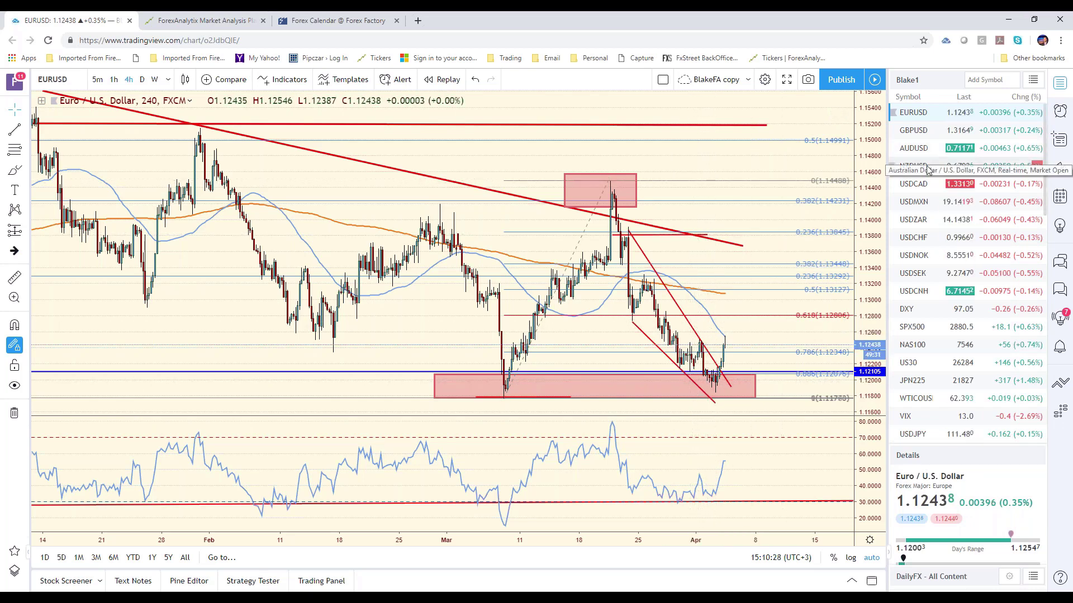
{"action": "left_click", "coordinate": [928, 326]}
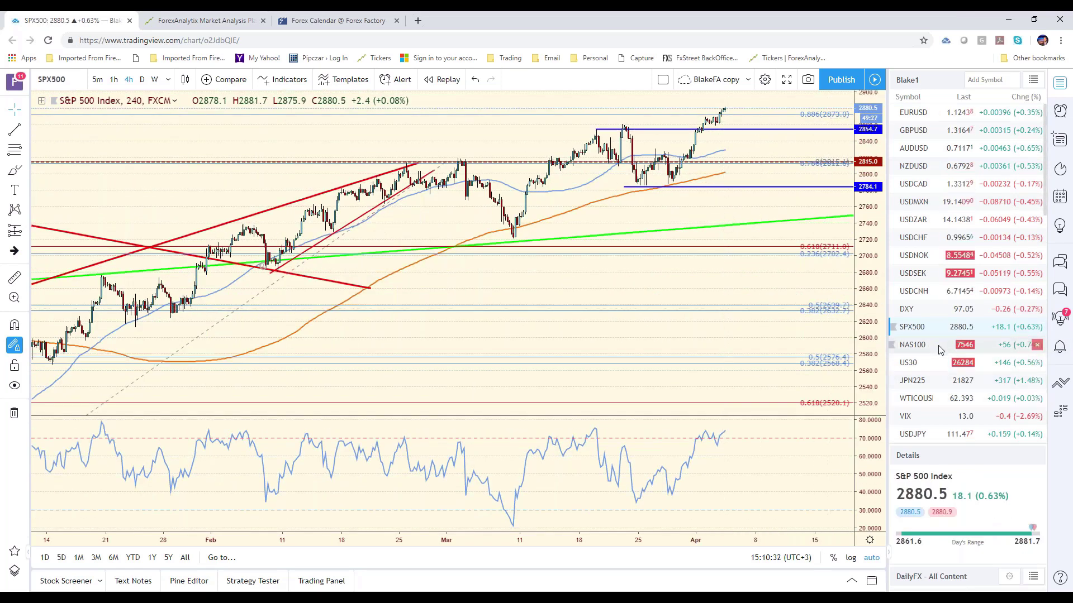
{"action": "left_click", "coordinate": [928, 434]}
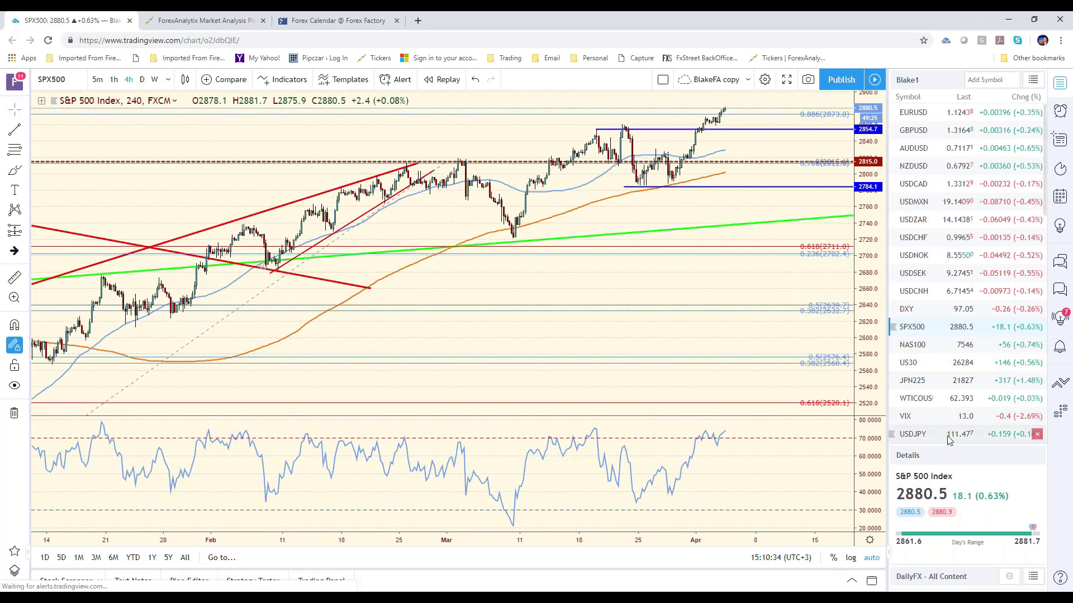
{"action": "scroll", "coordinate": [935, 385], "scroll_direction": "down", "scroll_amount": 3}
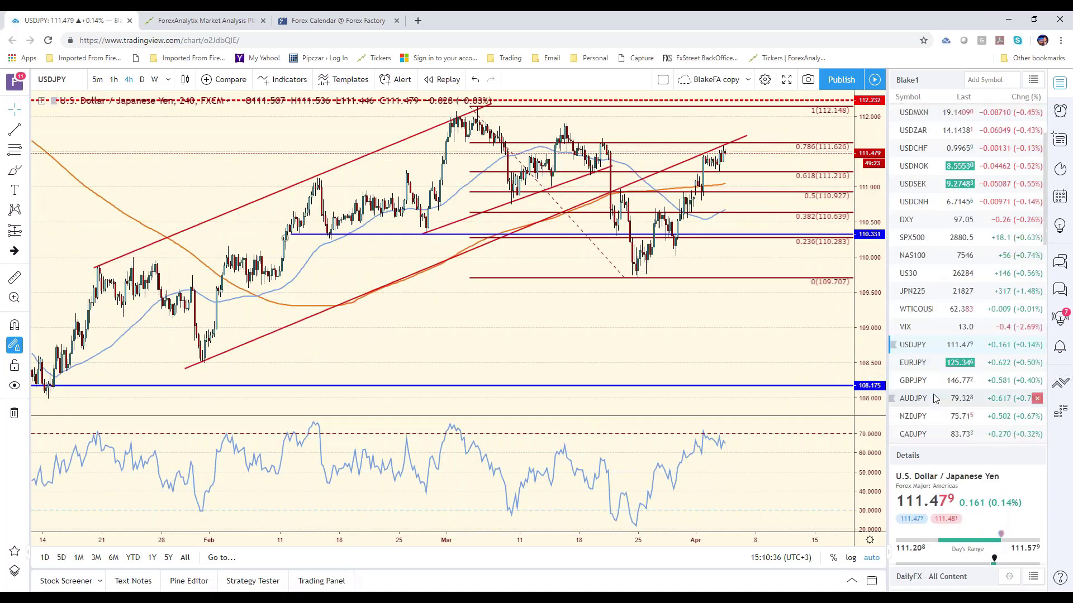
{"action": "left_click", "coordinate": [941, 403]}
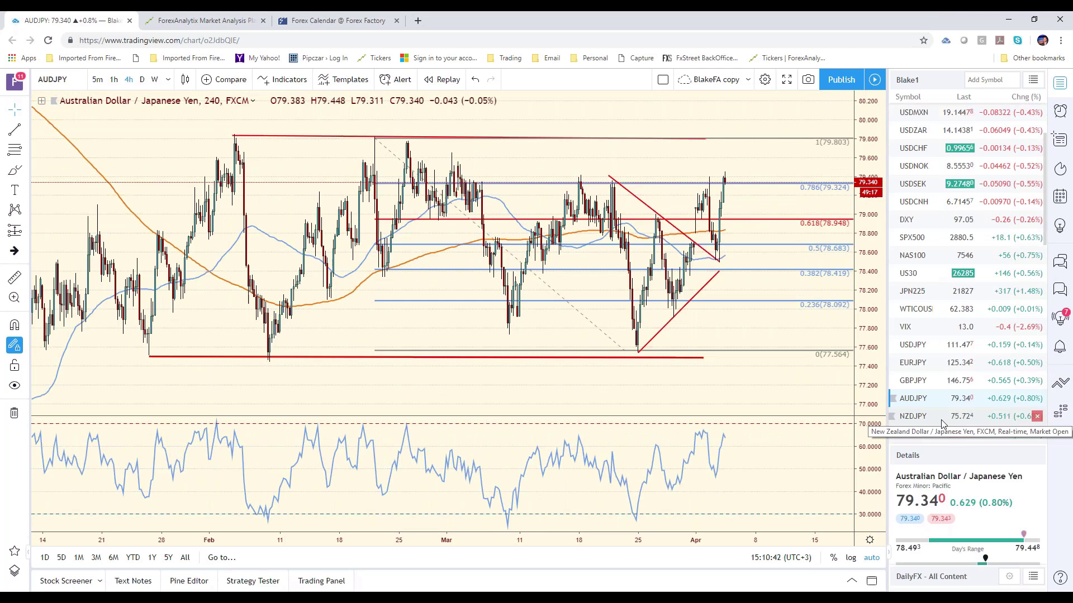
{"action": "left_click", "coordinate": [942, 418]}
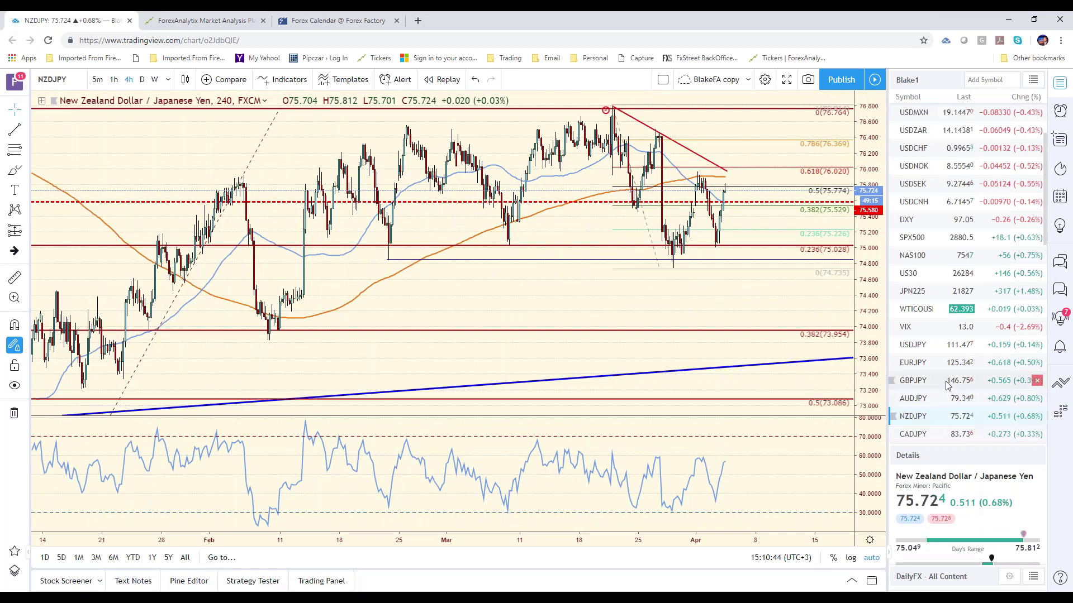
{"action": "left_click", "coordinate": [944, 363]}
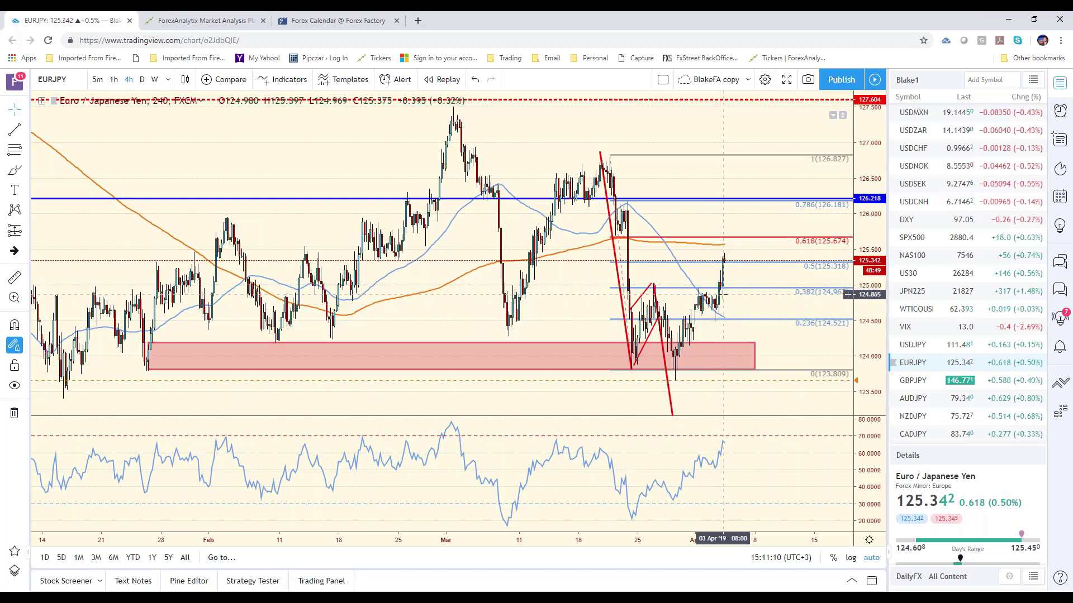
{"action": "scroll", "coordinate": [950, 190], "scroll_direction": "up", "scroll_amount": 3}
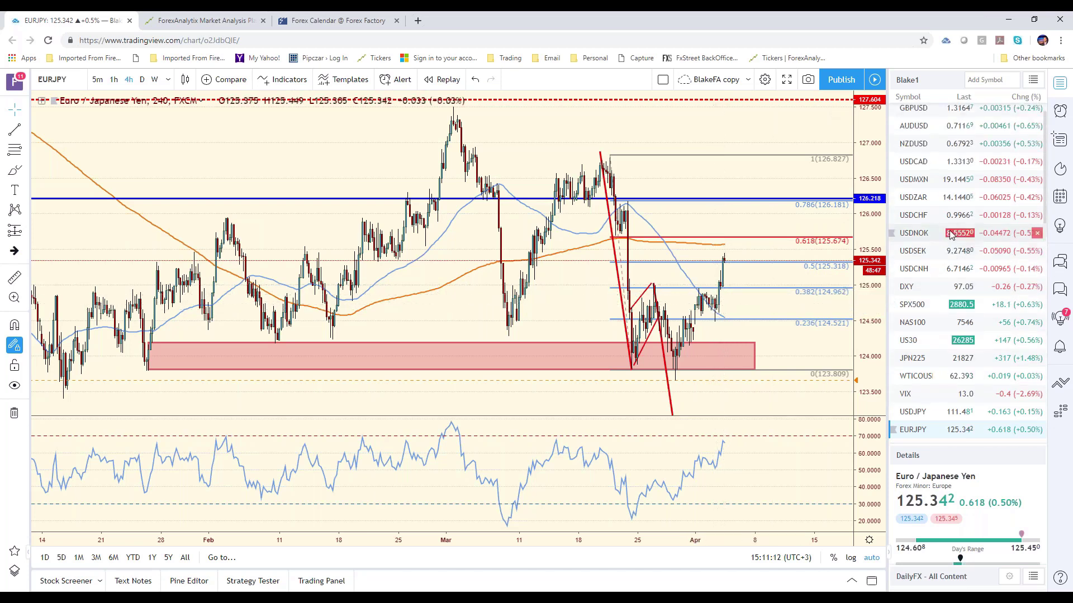
Step: Review the NZDUSD chart's trend lines and projection, then return to EURUSD
{"action": "left_click", "coordinate": [940, 166]}
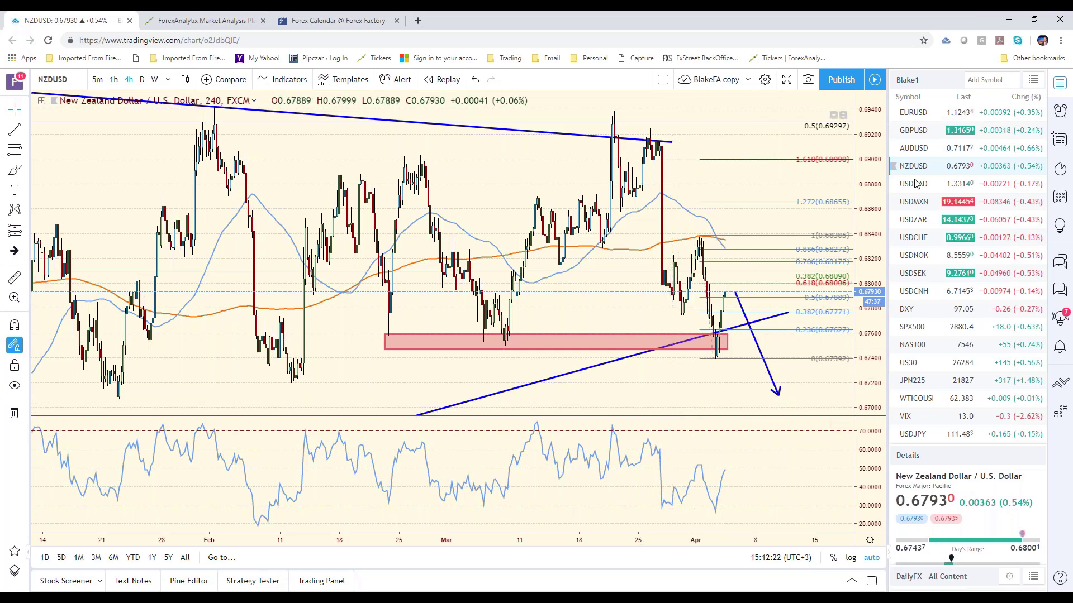
{"action": "left_click", "coordinate": [913, 112]}
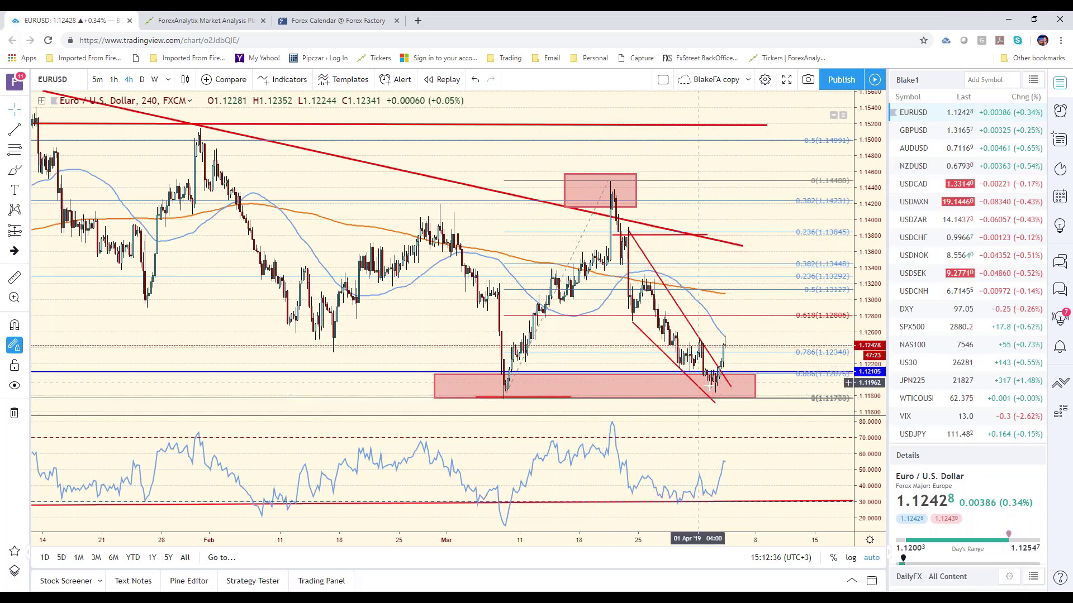
Step: Extend the red March-low support line right and delete the pink 1.1178–1.1207 zone
{"action": "scroll", "coordinate": [708, 385], "scroll_direction": "down", "scroll_amount": 1}
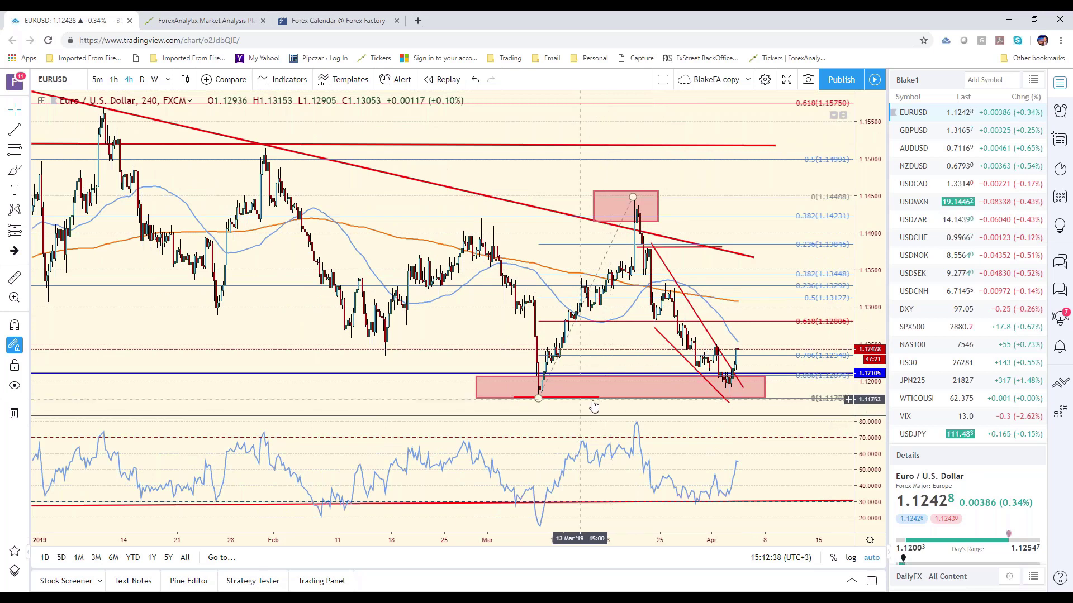
{"action": "left_click_drag", "start_coordinate": [598, 397], "coordinate": [788, 398]}
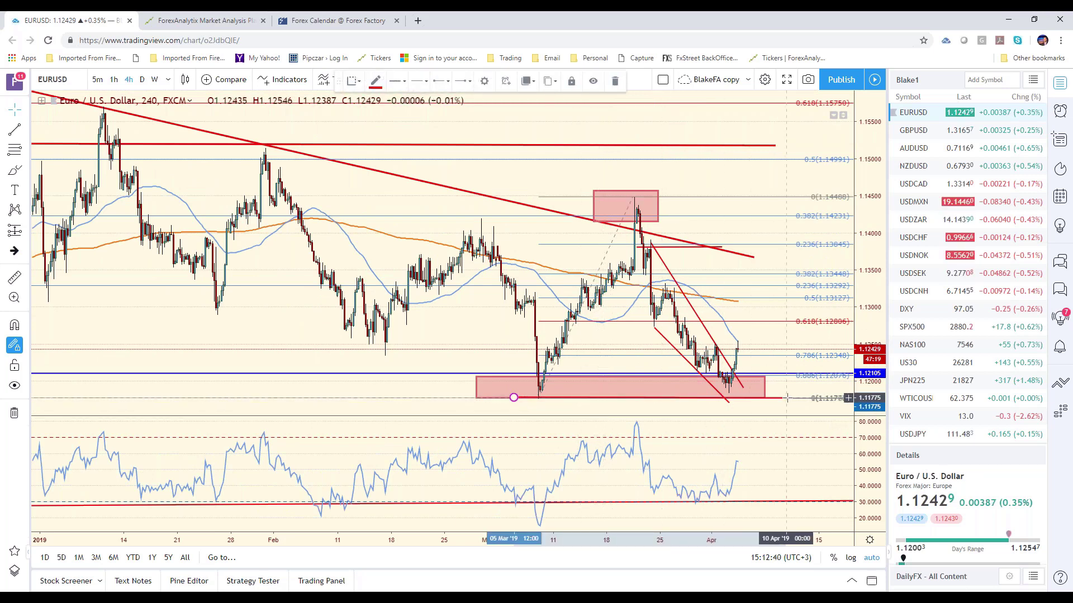
{"action": "left_click", "coordinate": [491, 382]}
{"action": "key", "text": "Delete"}
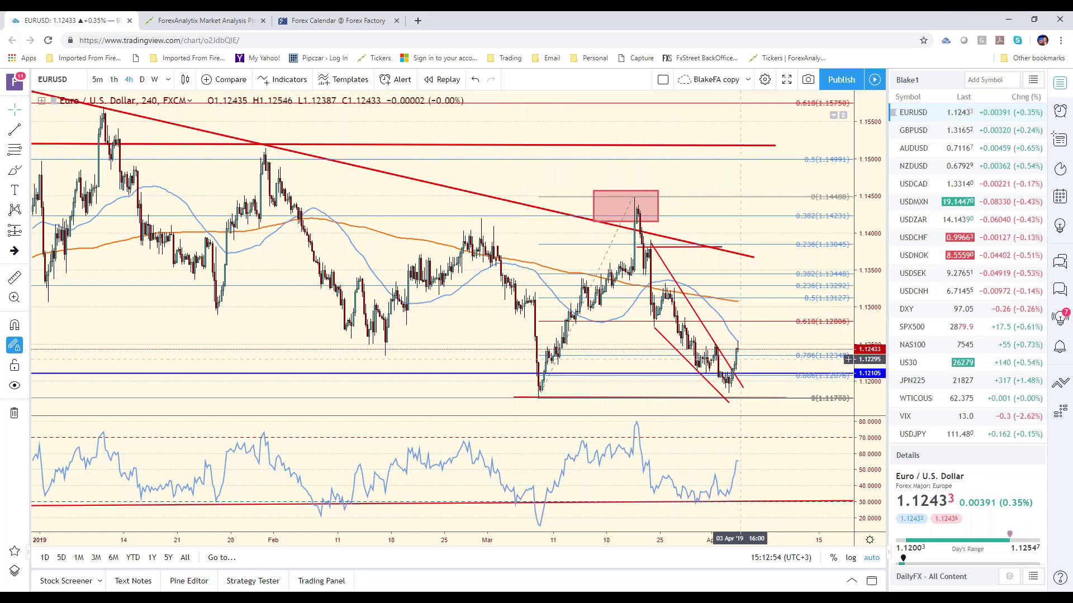
{"action": "key", "text": "Down"}
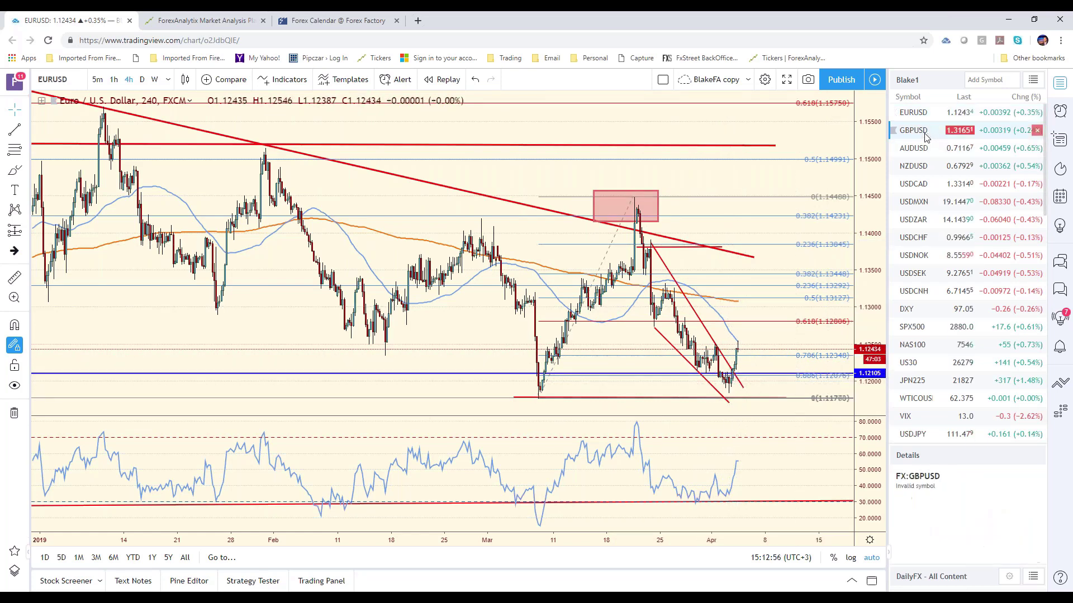
Step: On GBPUSD, extend the red descending trend line past the latest candles and nudge it up-right
{"action": "scroll", "coordinate": [720, 252], "scroll_direction": "up", "scroll_amount": 2}
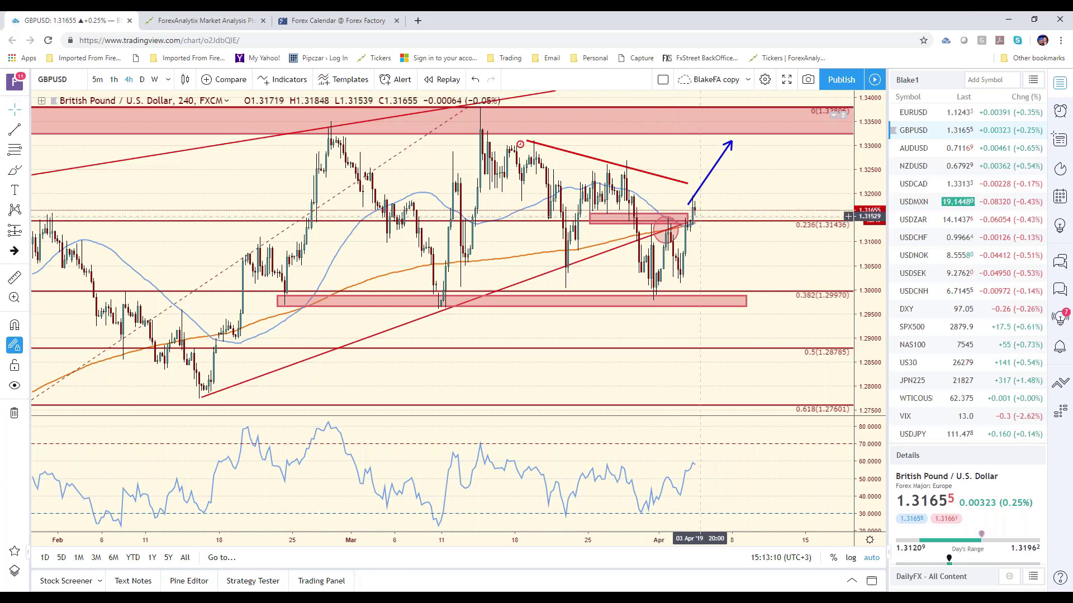
{"action": "left_click", "coordinate": [697, 216]}
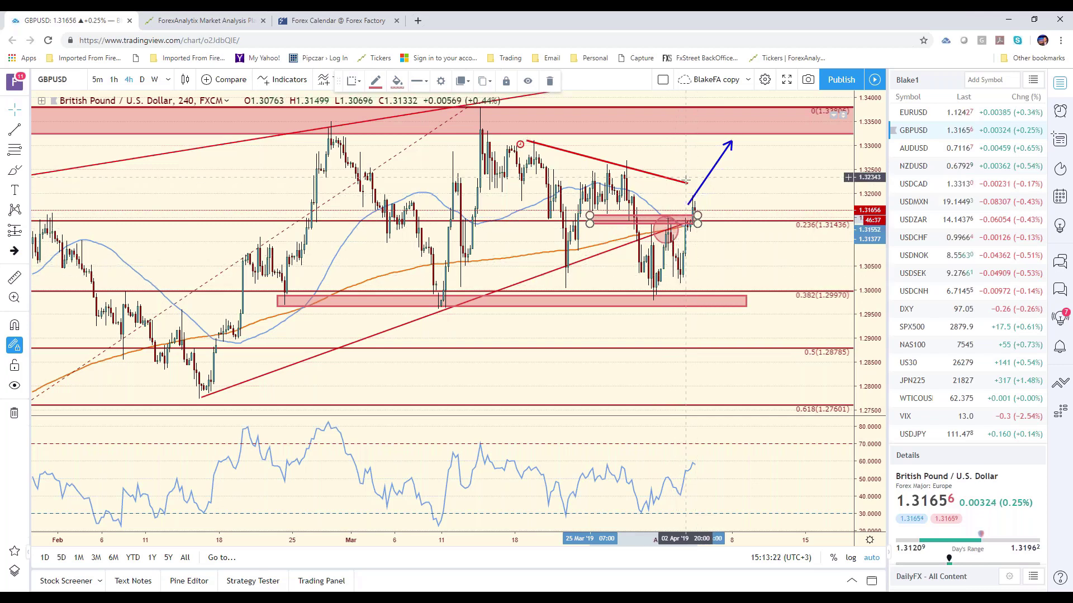
{"action": "left_click_drag", "start_coordinate": [686, 181], "coordinate": [717, 188]}
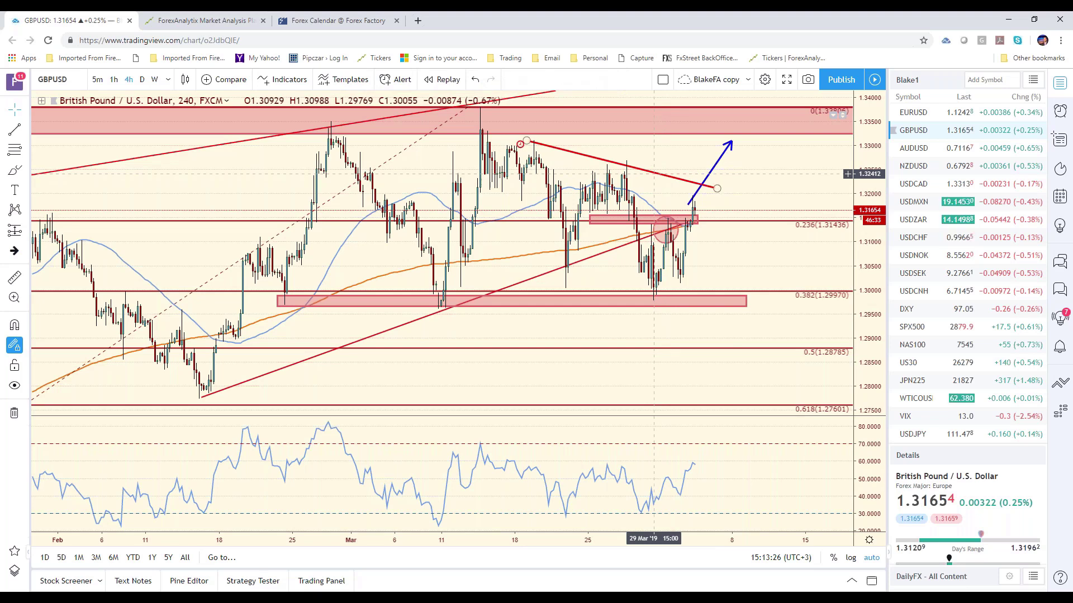
{"action": "left_click_drag", "start_coordinate": [654, 174], "coordinate": [661, 171]}
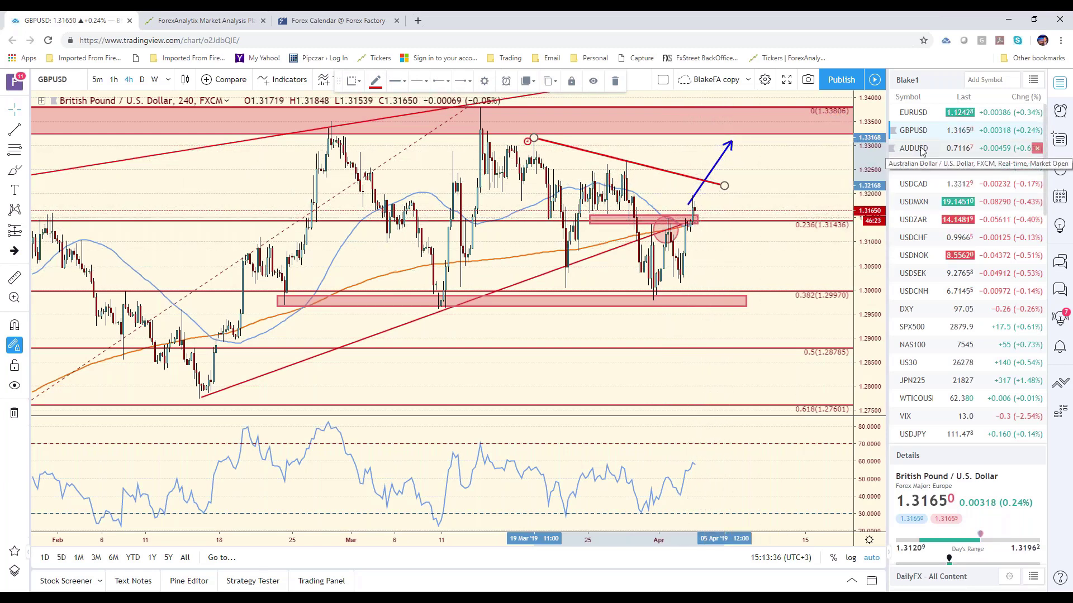
{"action": "left_click", "coordinate": [936, 434]}
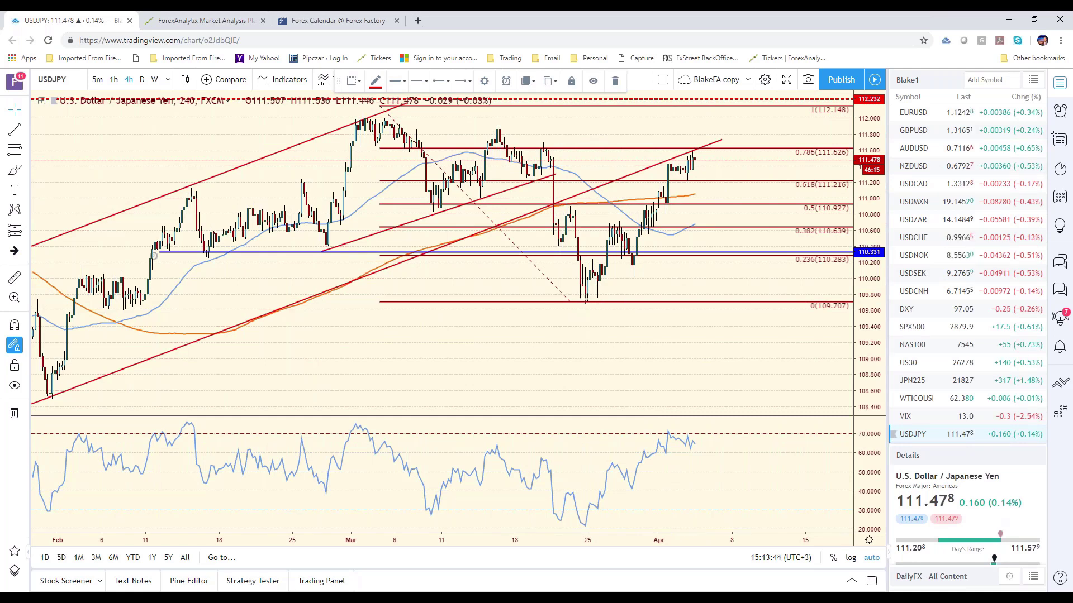
Step: Nudge the red rising trend line on USDJPY into a new position
{"action": "scroll", "coordinate": [635, 346], "scroll_direction": "down", "scroll_amount": 3}
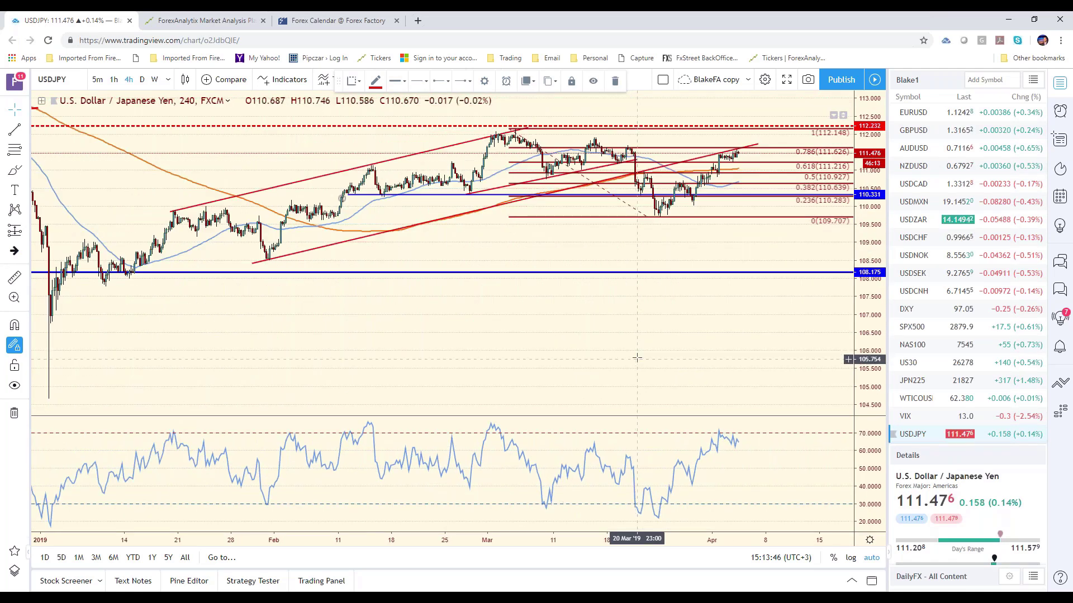
{"action": "scroll", "coordinate": [636, 357], "scroll_direction": "up", "scroll_amount": 2}
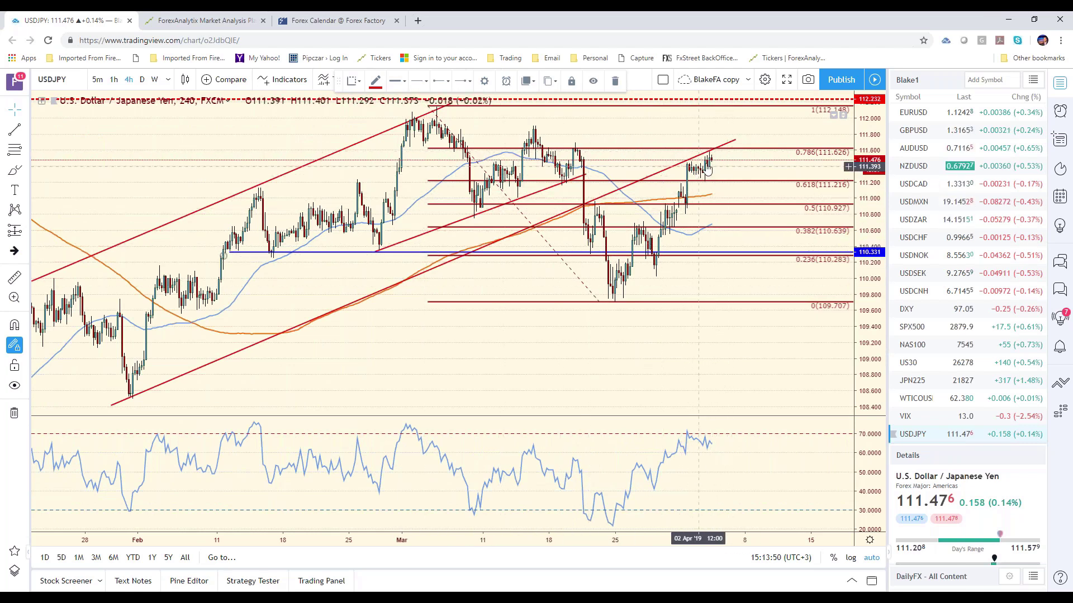
{"action": "scroll", "coordinate": [718, 152], "scroll_direction": "down", "scroll_amount": 3}
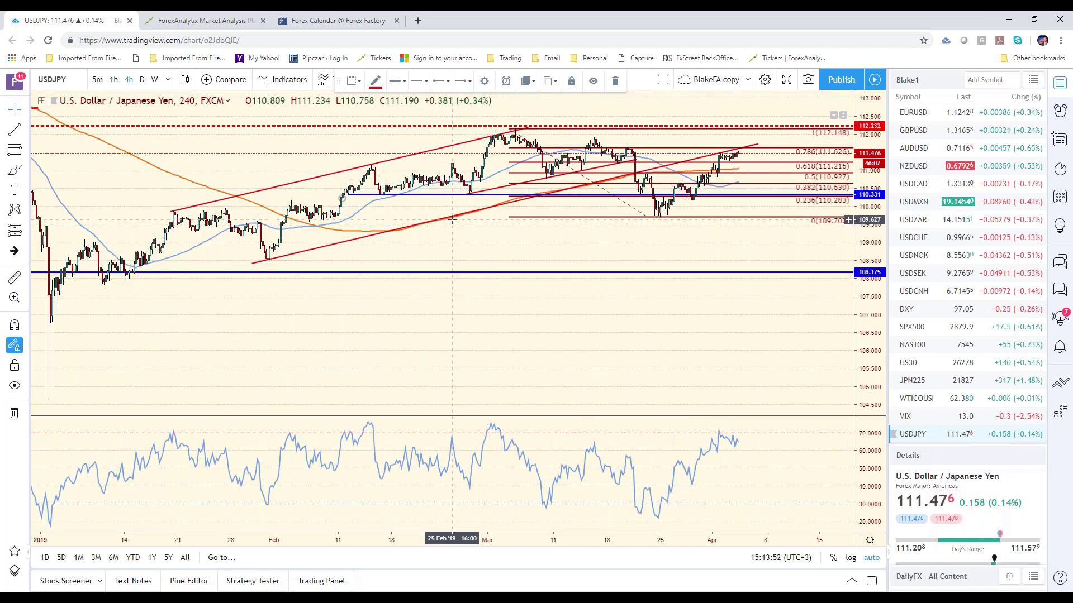
{"action": "mouse_move", "coordinate": [453, 222]}
{"action": "left_mouse_down"}
{"action": "mouse_move", "coordinate": [338, 172]}
{"action": "mouse_move", "coordinate": [449, 217]}
{"action": "left_mouse_up"}
{"action": "scroll", "coordinate": [391, 313], "scroll_direction": "up", "scroll_amount": 4}
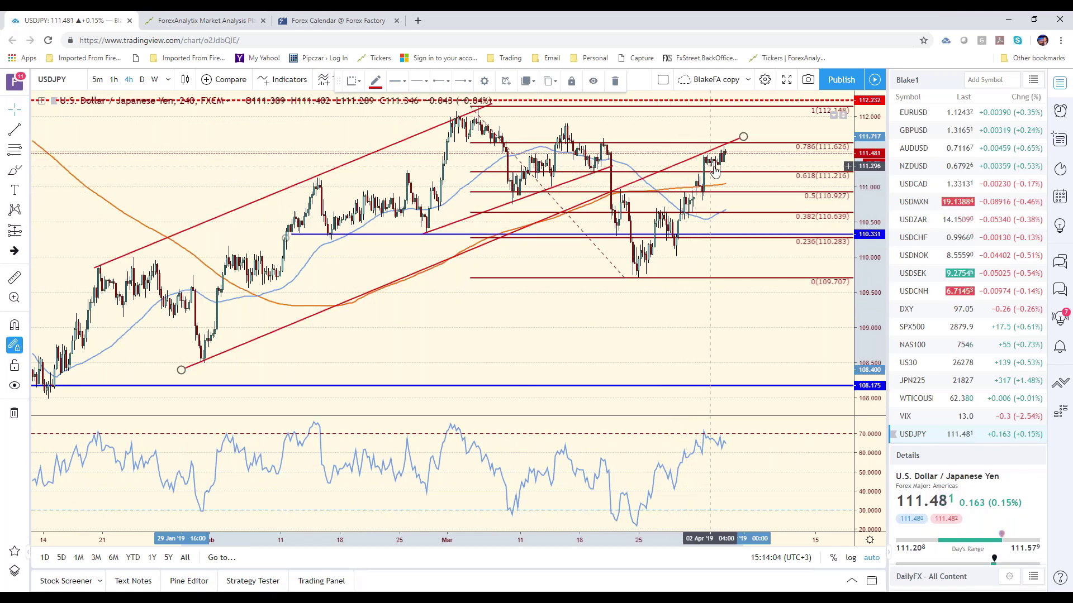
Step: Draw blue arrows rising toward 112.148 and dropping to 0.5, then bring up the calendar
{"action": "left_click", "coordinate": [26, 134]}
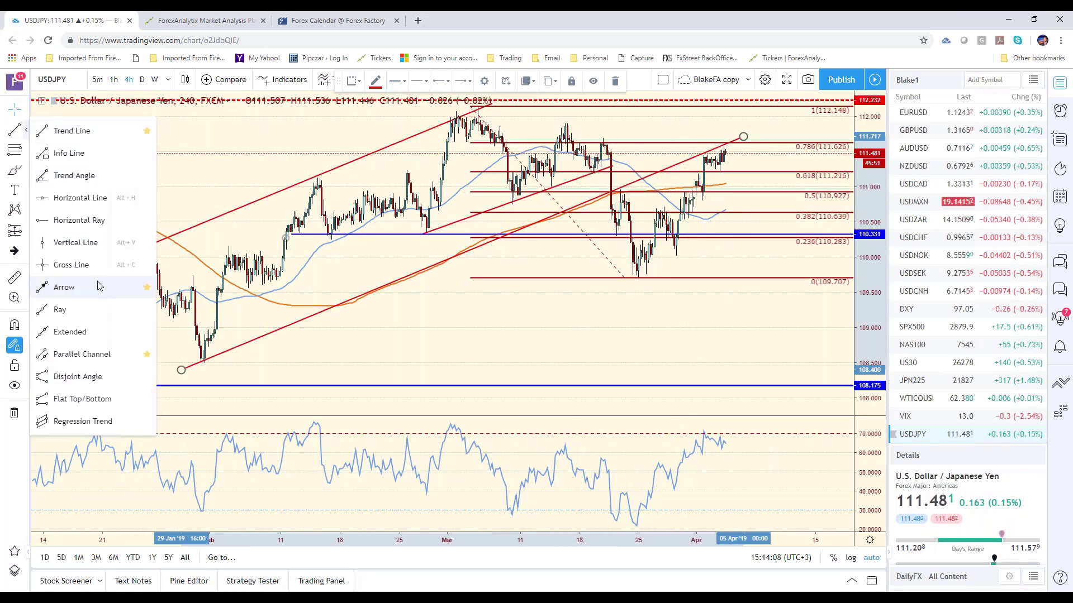
{"action": "left_click", "coordinate": [72, 285]}
{"action": "left_click_drag", "start_coordinate": [727, 136], "coordinate": [741, 113]}
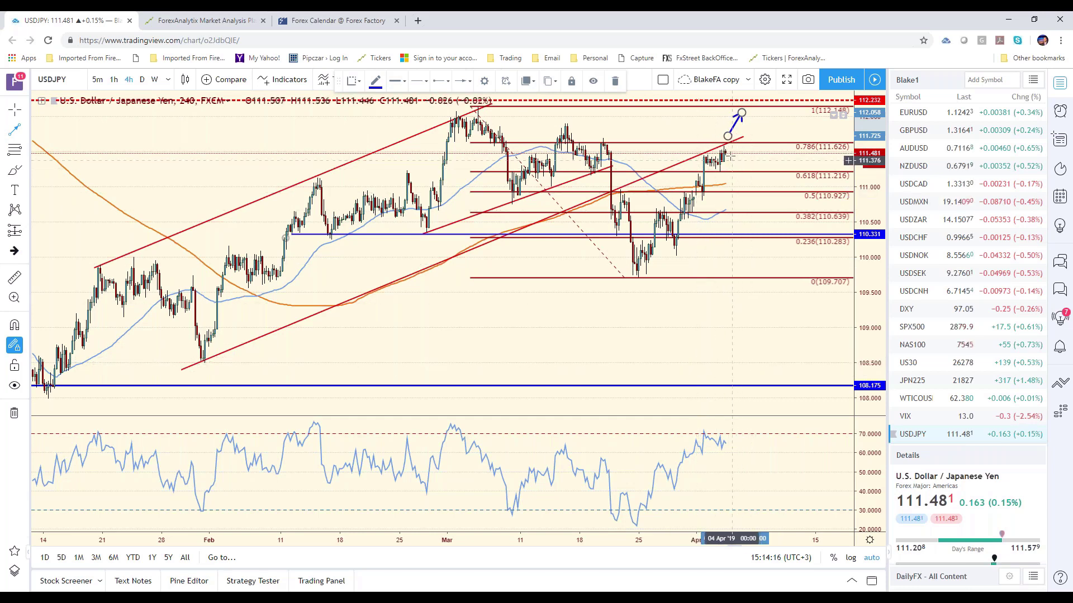
{"action": "left_click", "coordinate": [739, 174]}
{"action": "left_click_drag", "start_coordinate": [729, 147], "coordinate": [751, 200]}
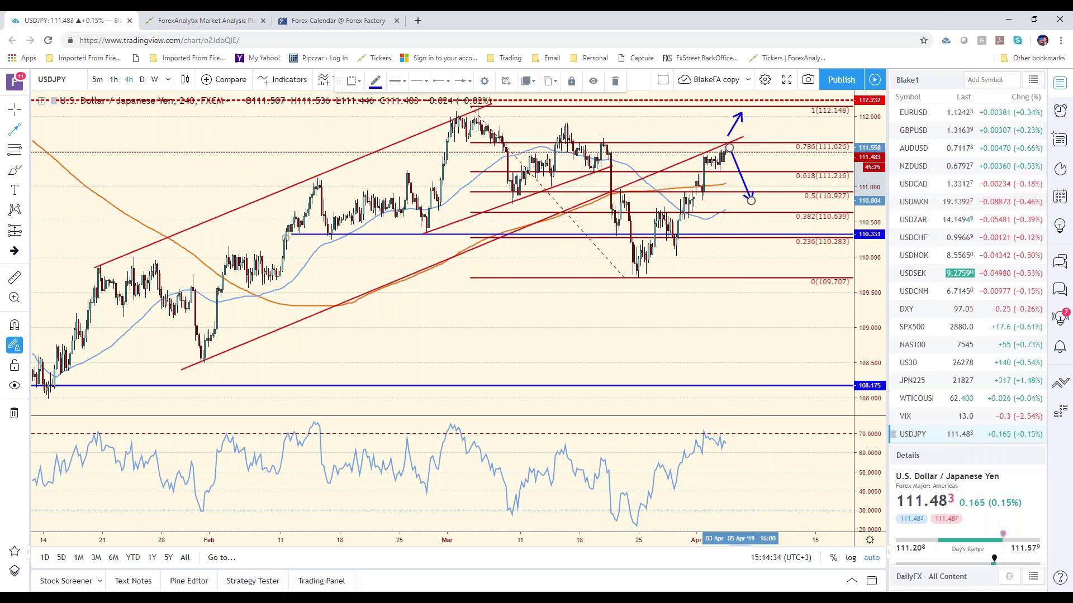
{"action": "key", "text": "alt+Tab"}
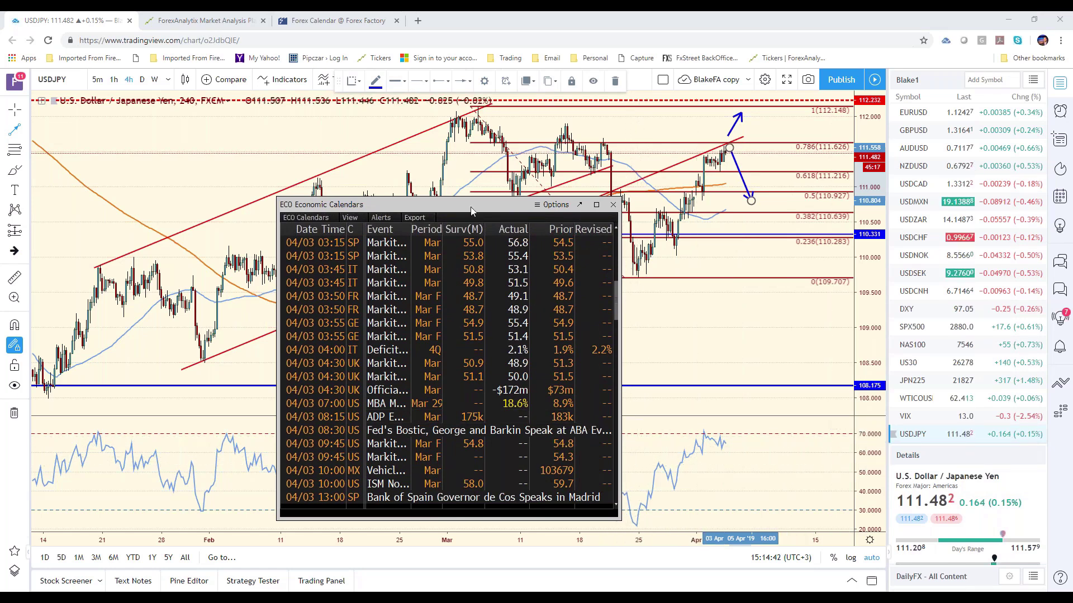
Step: Move and resize the economic calendar window, close it, and load the EURUSD 4-hour chart
{"action": "left_click_drag", "start_coordinate": [470, 207], "coordinate": [323, 239]}
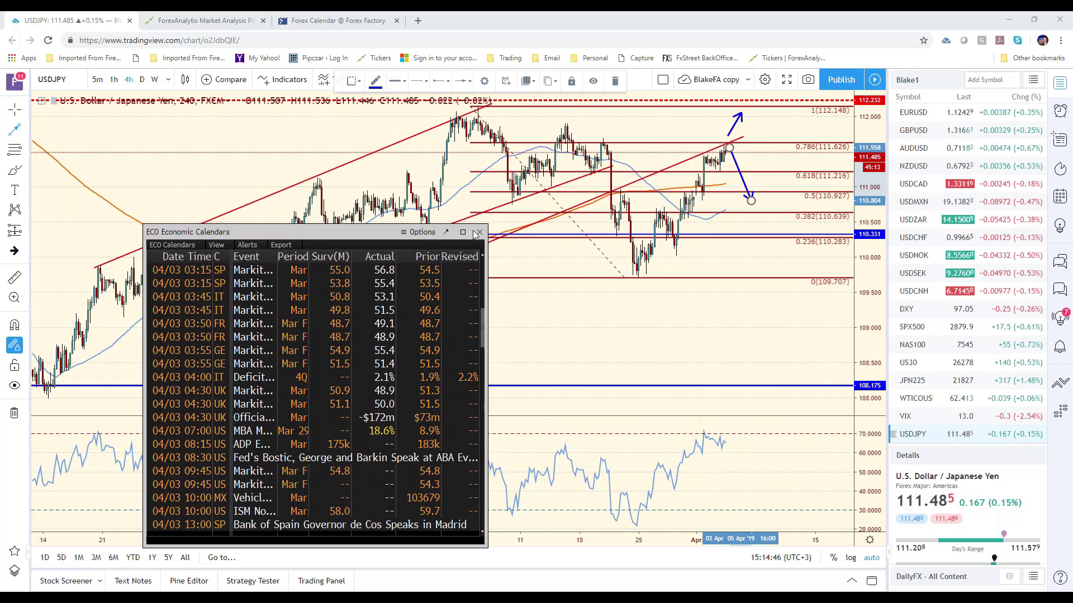
{"action": "left_click_drag", "start_coordinate": [482, 226], "coordinate": [539, 240]}
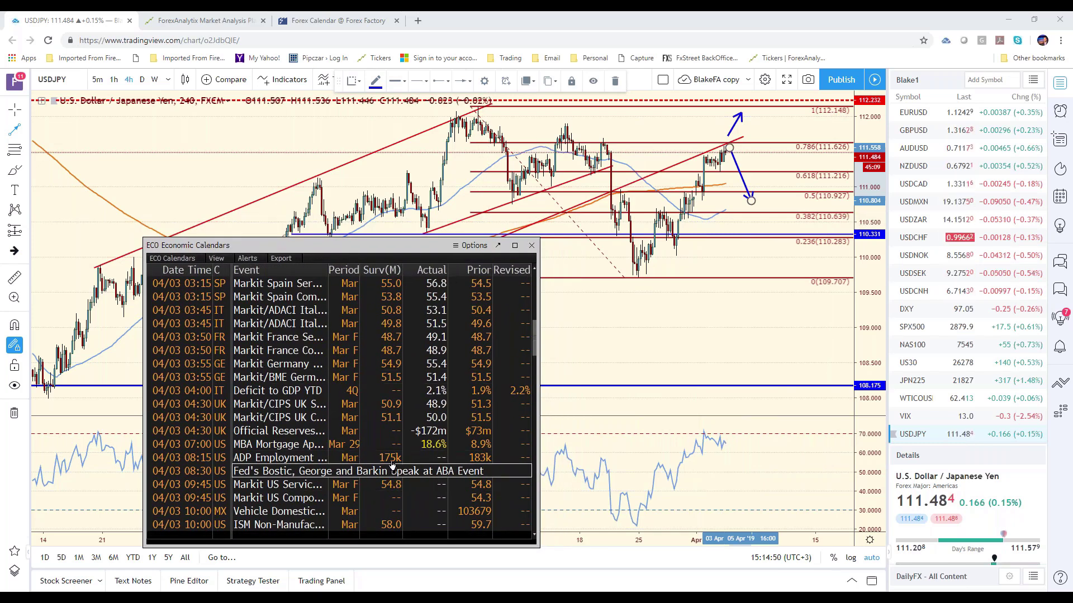
{"action": "mouse_move", "coordinate": [391, 461]}
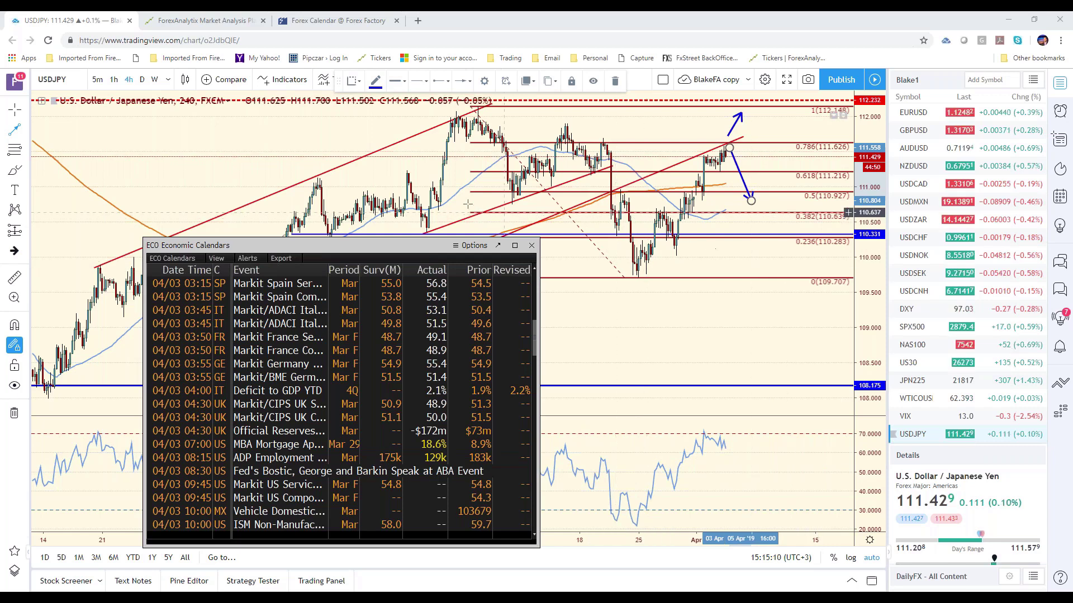
{"action": "left_click_drag", "start_coordinate": [365, 250], "coordinate": [390, 250]}
{"action": "key", "text": "alt+Tab"}
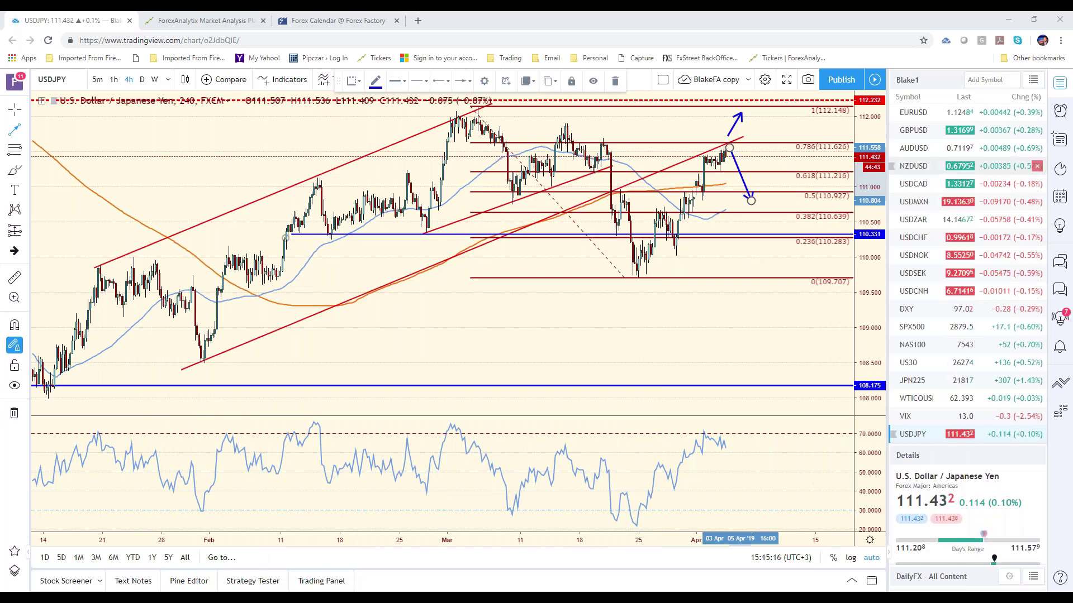
{"action": "left_click", "coordinate": [912, 114]}
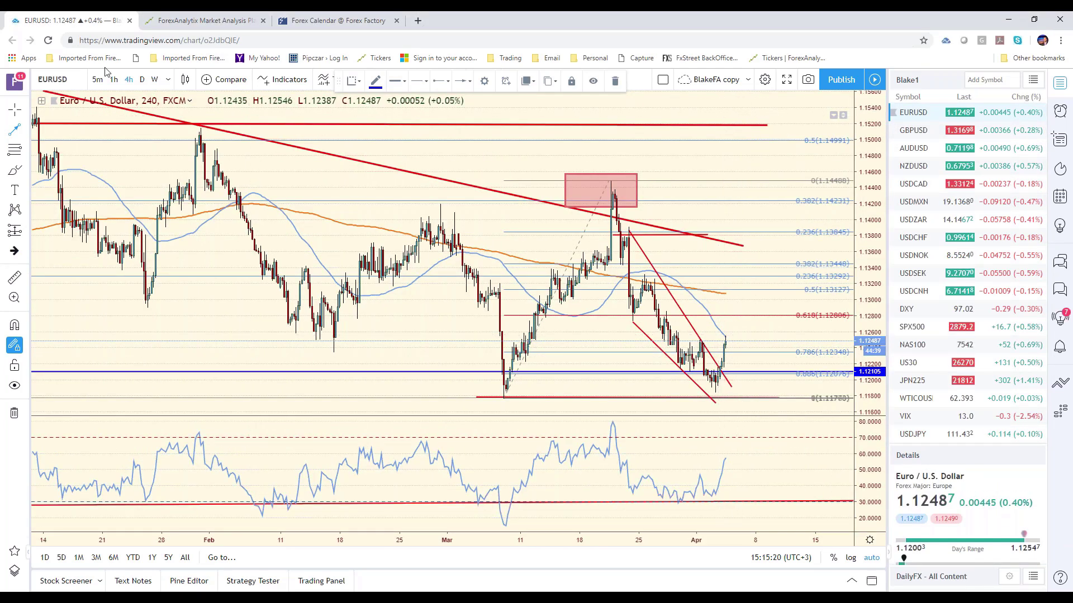
Step: On 5m, flip through GBPUSD, NZDUSD, AUDUSD and USDJPY, ending zoomed out on USDCAD
{"action": "left_click", "coordinate": [97, 80]}
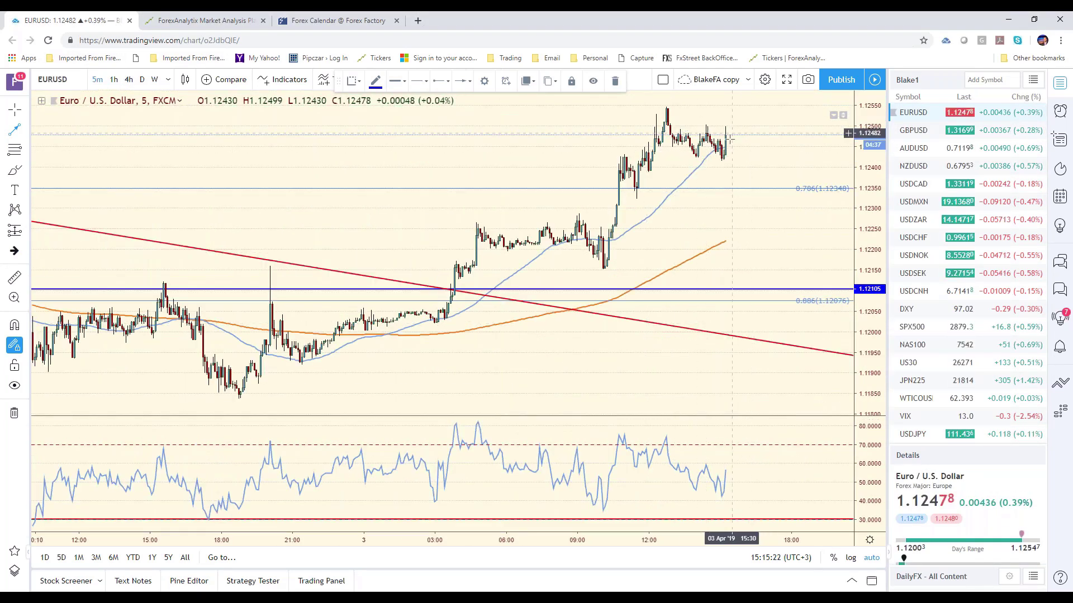
{"action": "key", "text": "Down"}
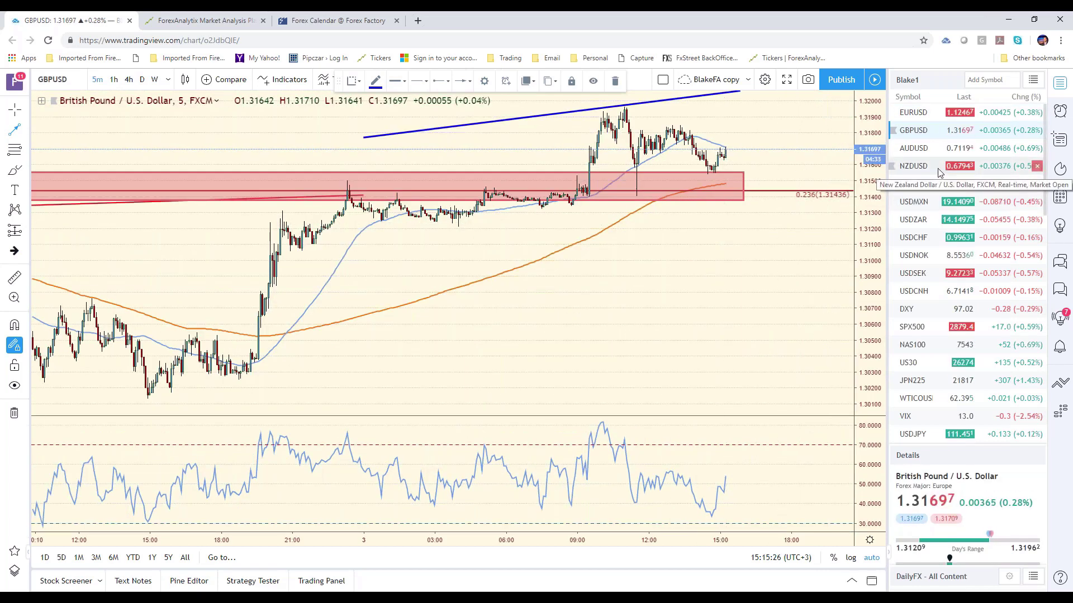
{"action": "left_click", "coordinate": [939, 168]}
{"action": "key", "text": "Up"}
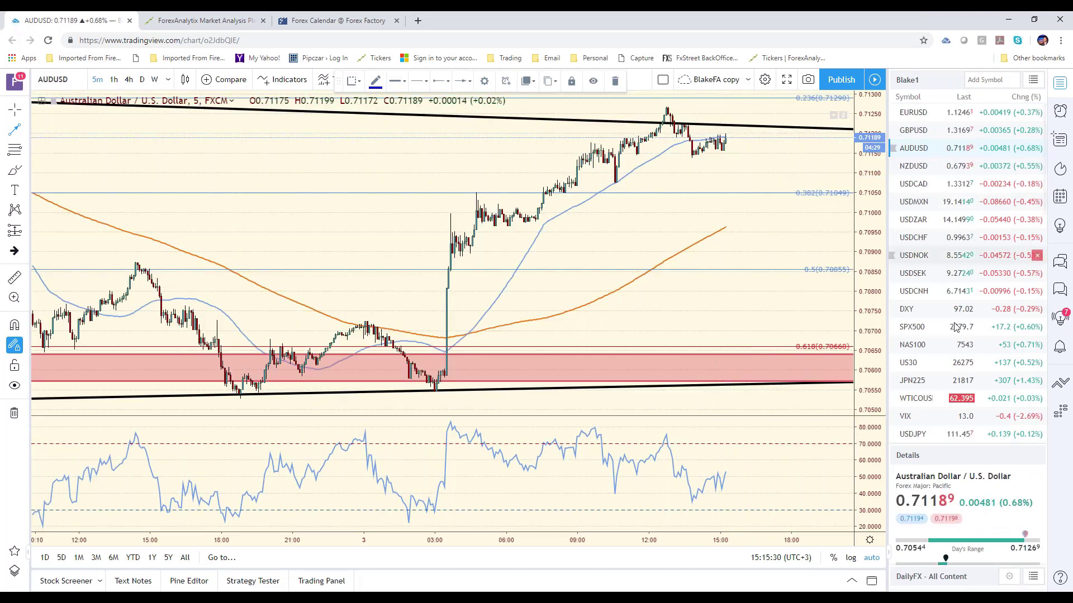
{"action": "left_click", "coordinate": [917, 437]}
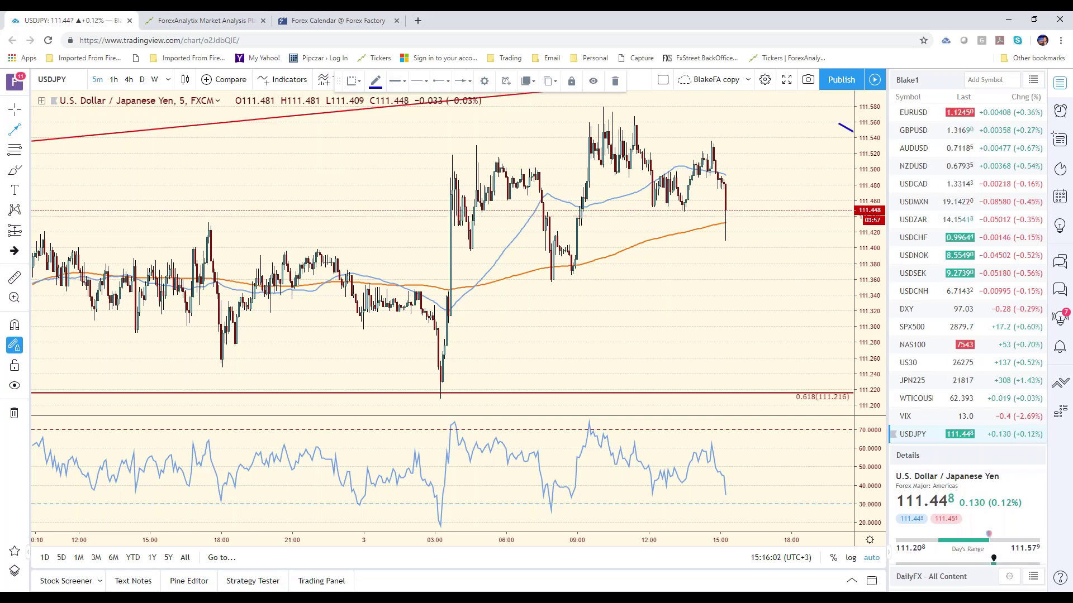
{"action": "left_click", "coordinate": [913, 184]}
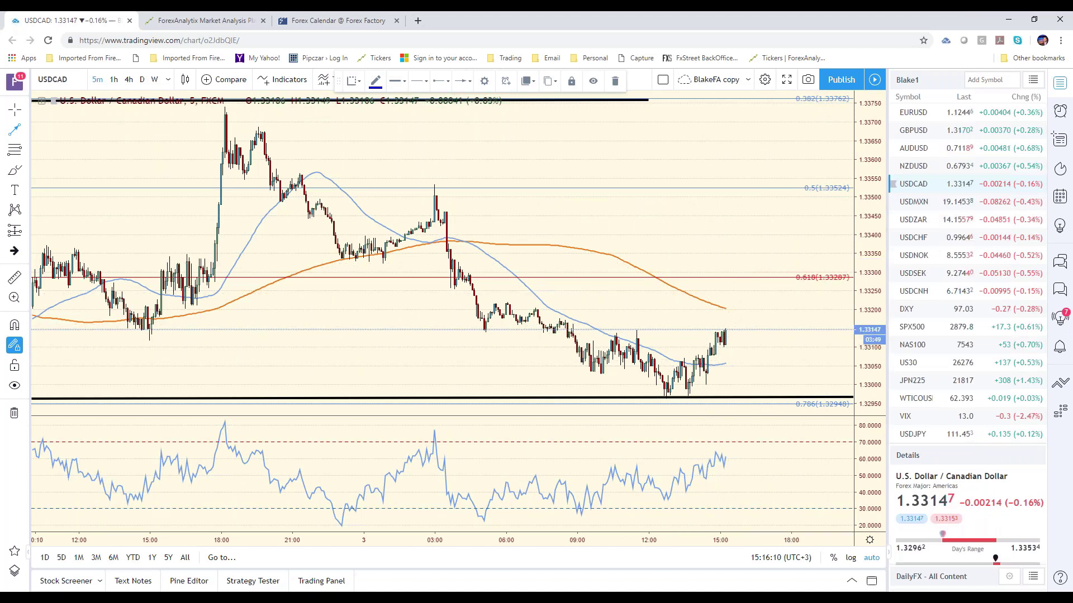
{"action": "scroll", "coordinate": [701, 369], "scroll_direction": "down", "scroll_amount": 5}
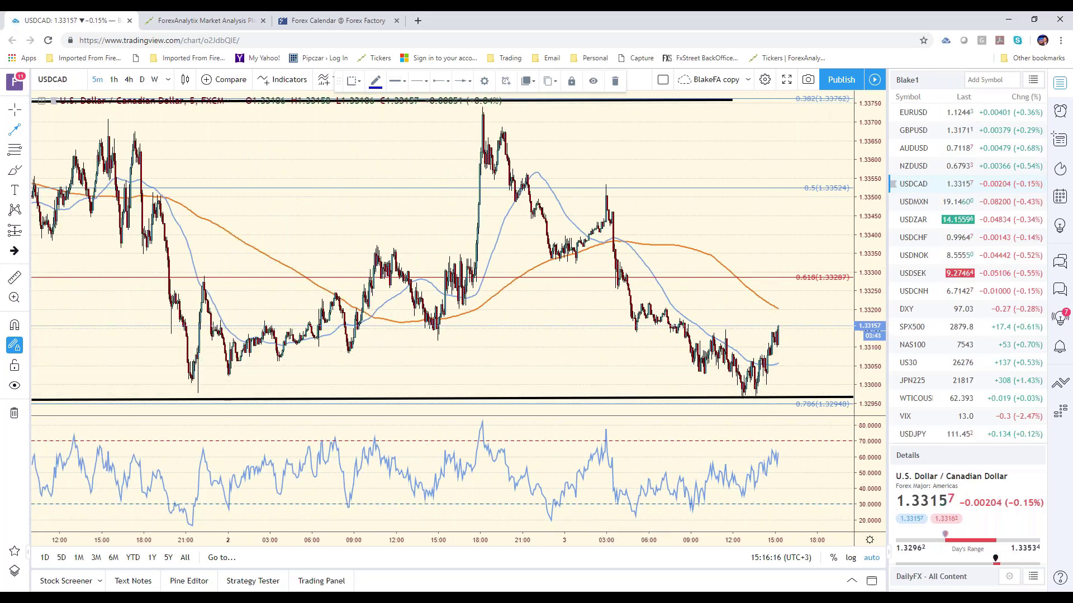
{"action": "key", "text": "alt+Tab"}
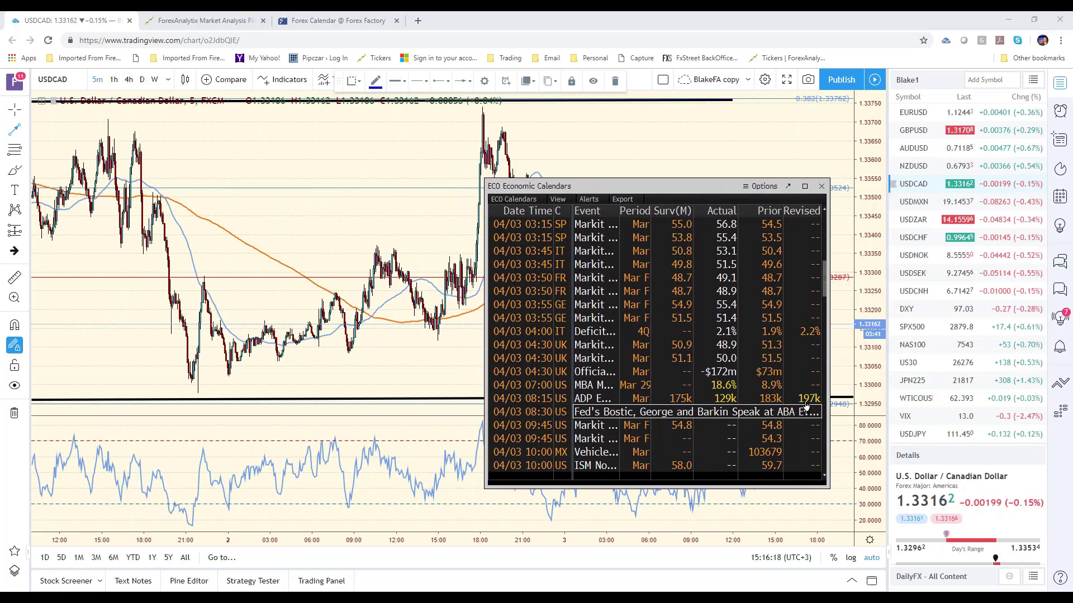
{"action": "left_click_drag", "start_coordinate": [744, 188], "coordinate": [1072, 188]}
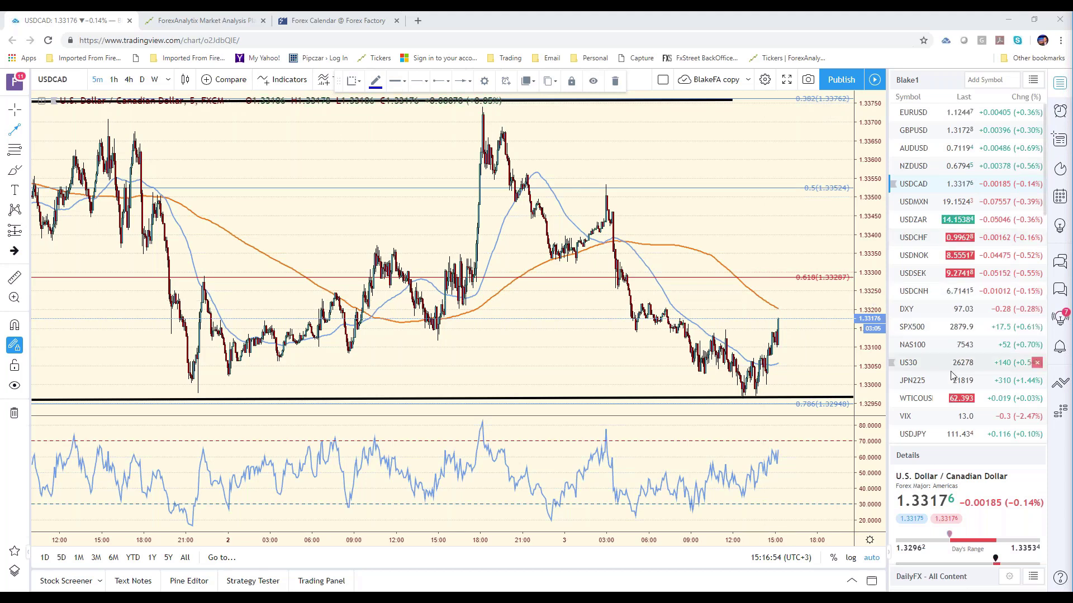
Step: Open USDJPY, then load the SPX500 5-minute chart from the watchlist
{"action": "left_click", "coordinate": [917, 431]}
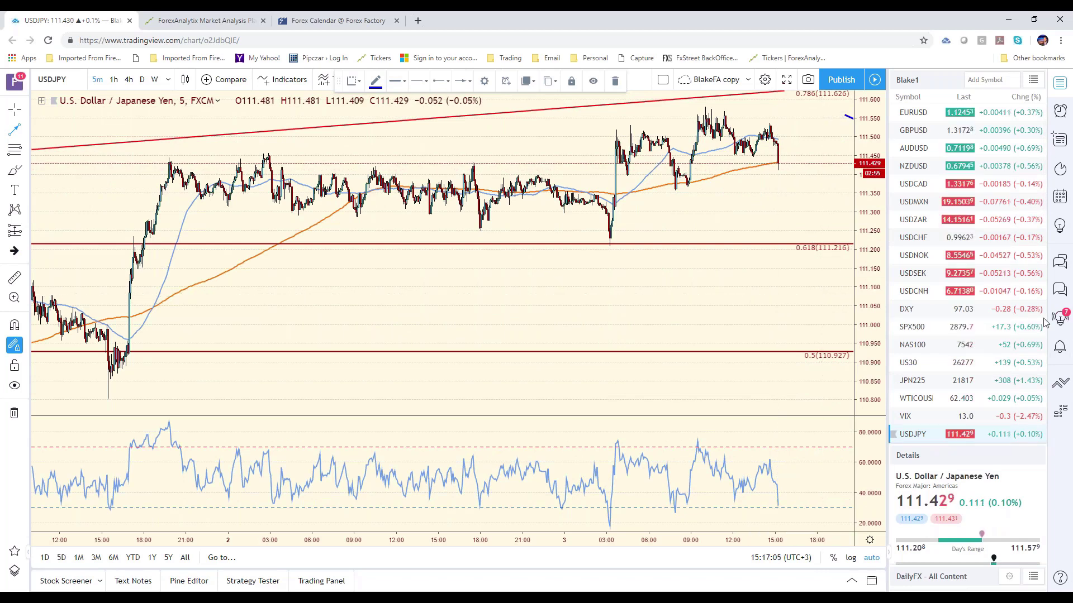
{"action": "left_click", "coordinate": [901, 328]}
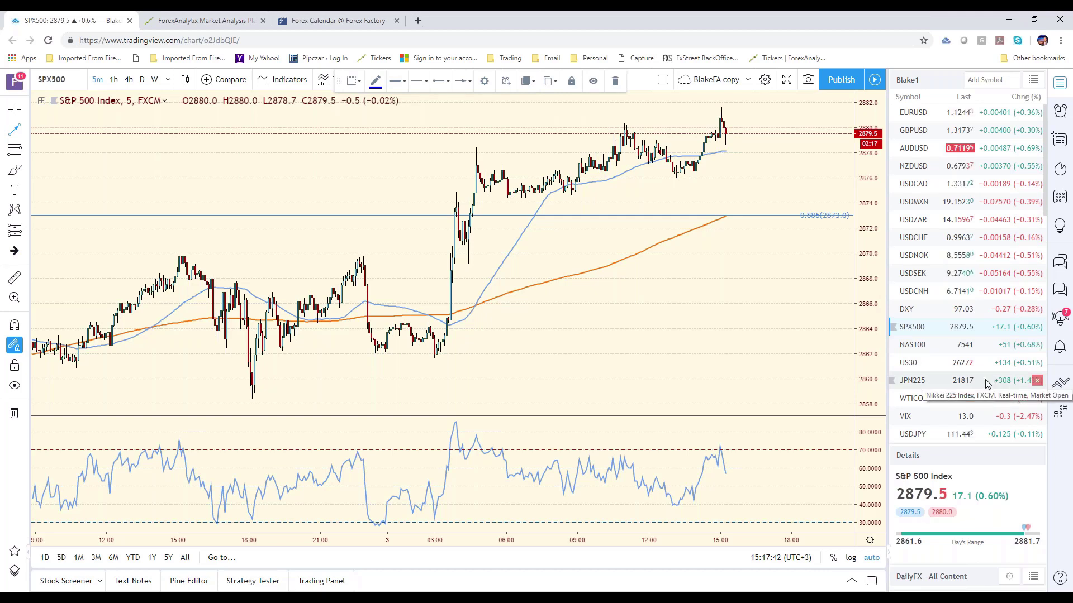
Step: Open AUDUSD and set its interval to 240 (4 hours)
{"action": "left_click", "coordinate": [948, 158]}
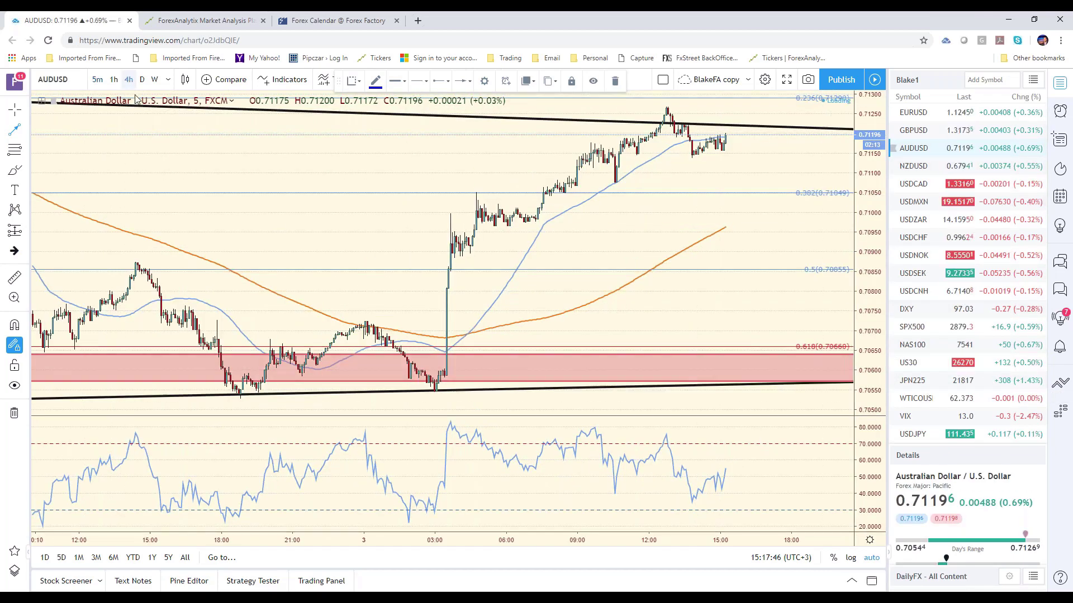
{"action": "type", "text": "240"}
{"action": "key", "text": "Return"}
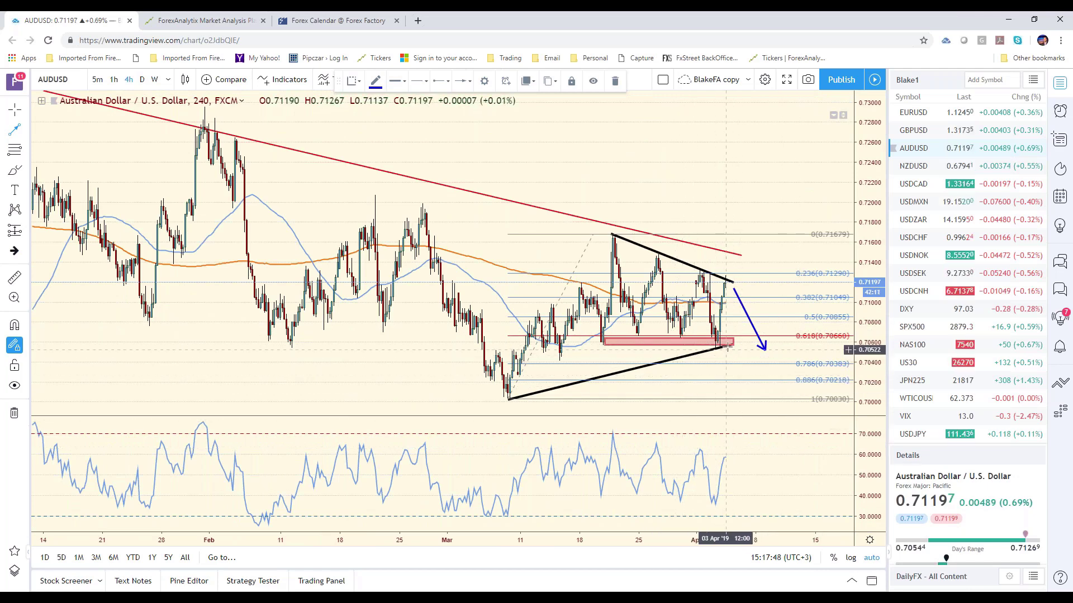
Step: Delete the blue projection arrow and switch AUDUSD to daily candles
{"action": "key", "text": "Escape"}
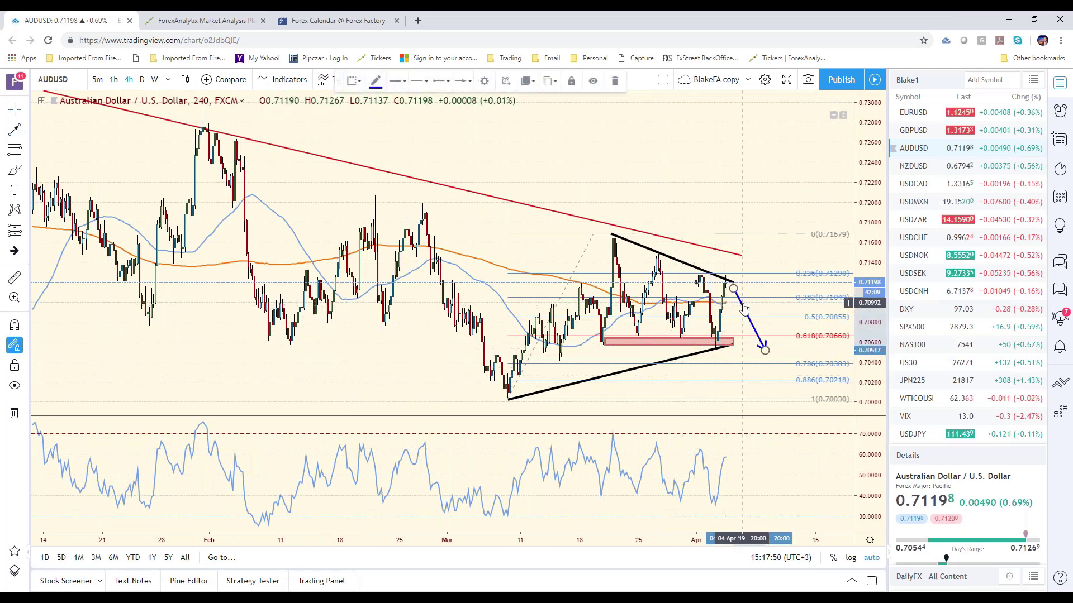
{"action": "key", "text": "Delete"}
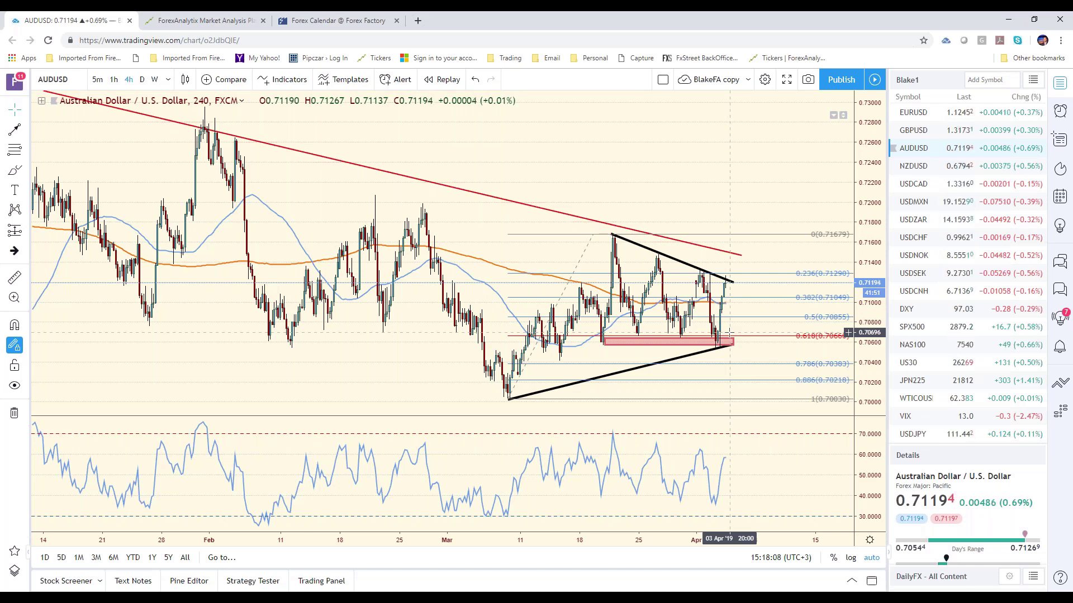
{"action": "left_click", "coordinate": [142, 80]}
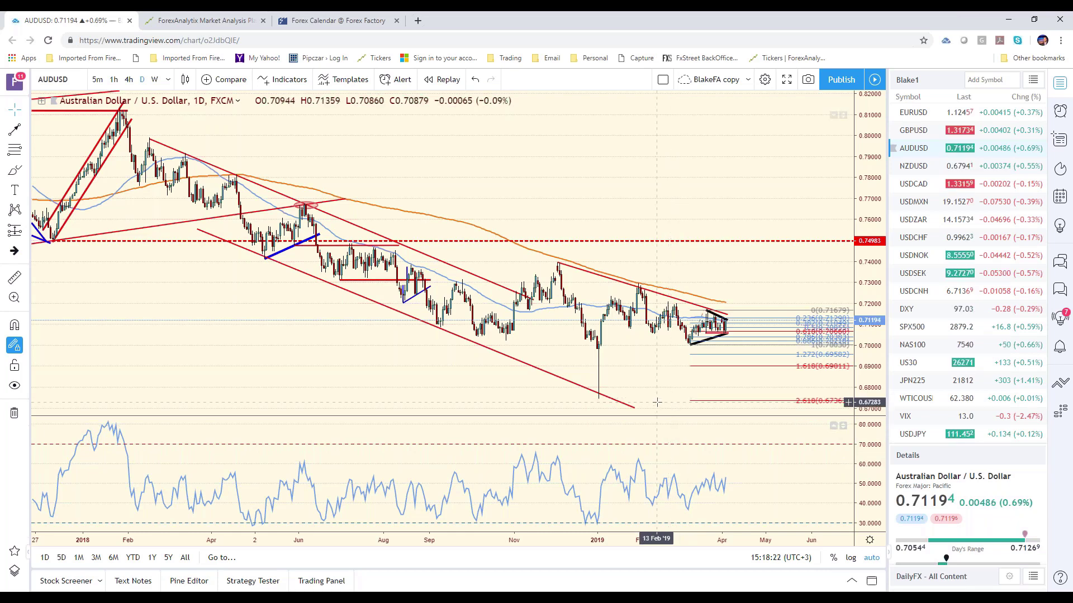
Step: Draw a three-point blue zigzag from the triangle apex up toward 0.7303, then down to about 0.6875
{"action": "left_click", "coordinate": [15, 129]}
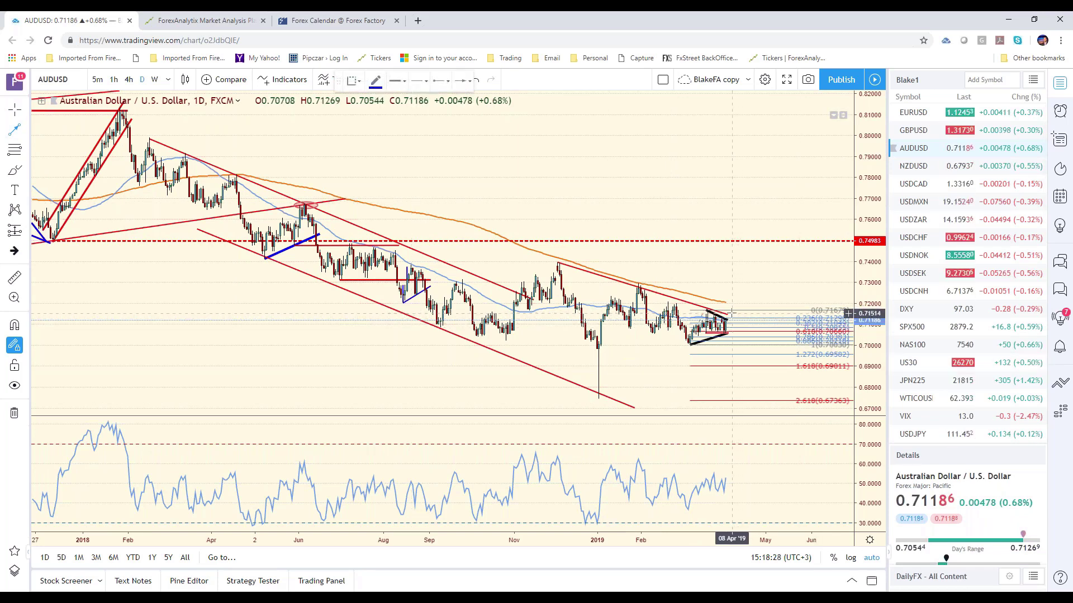
{"action": "left_click", "coordinate": [729, 313]}
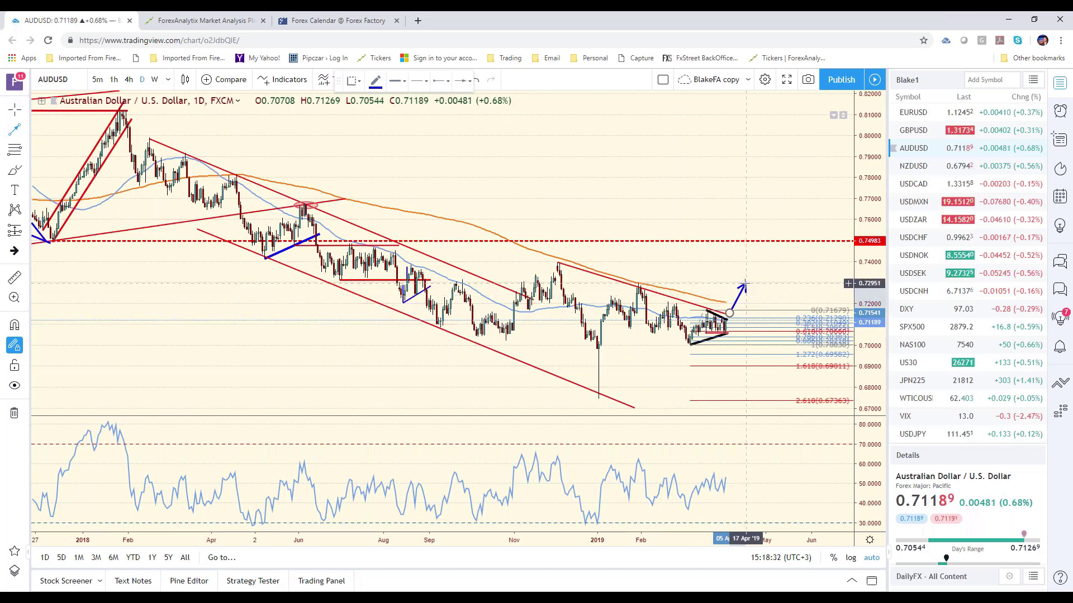
{"action": "left_click", "coordinate": [745, 285]}
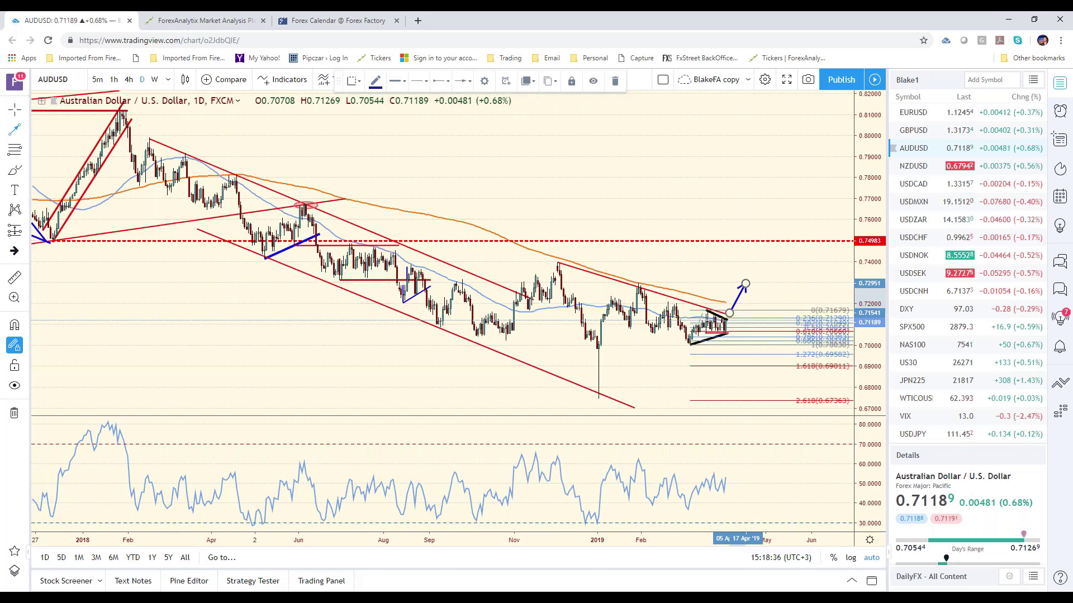
{"action": "left_click", "coordinate": [769, 371]}
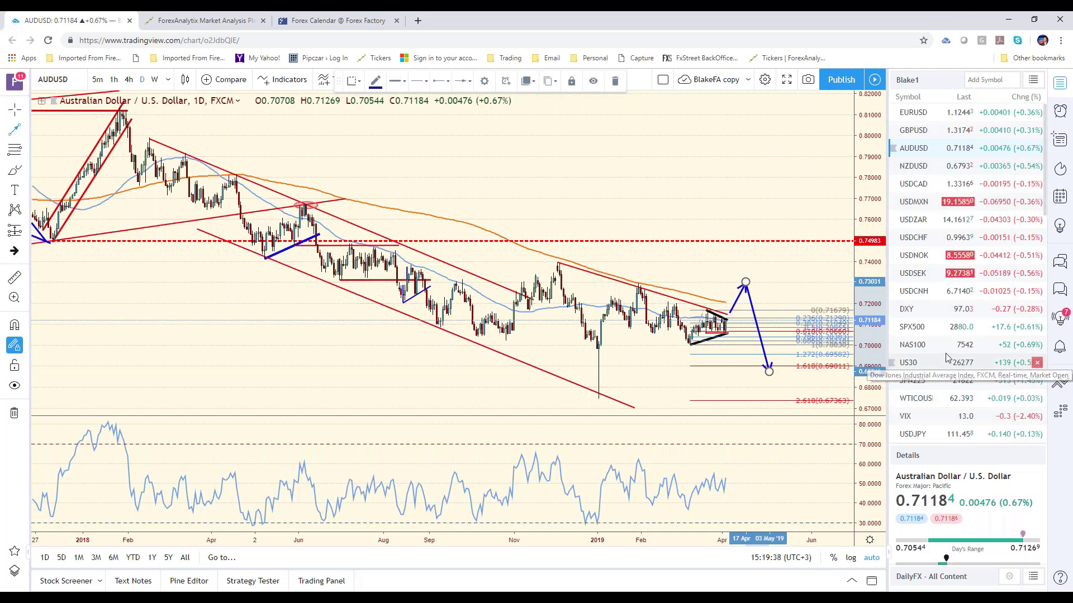
{"action": "scroll", "coordinate": [946, 357], "scroll_direction": "down", "scroll_amount": 3}
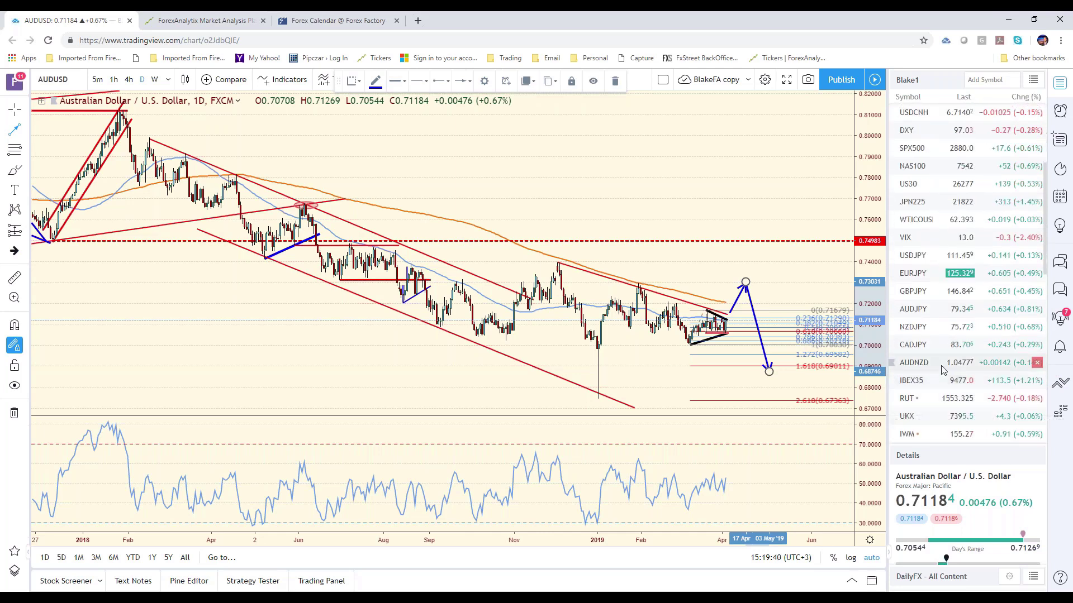
Step: Briefly open AUDNZD, then scroll the watchlist back up and load the AUDUSD daily chart
{"action": "left_click", "coordinate": [942, 364]}
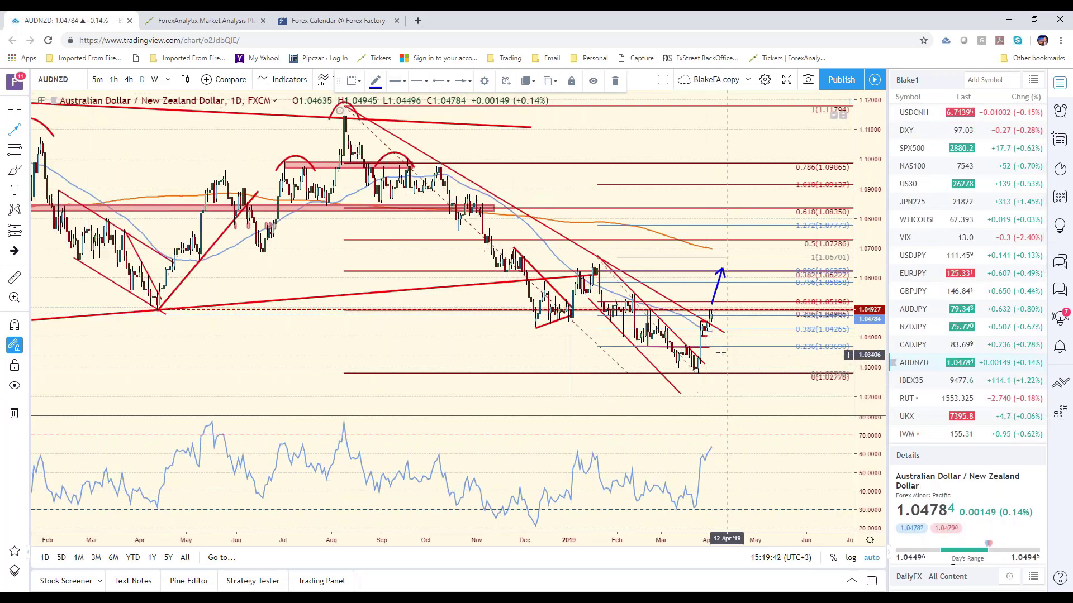
{"action": "scroll", "coordinate": [720, 353], "scroll_direction": "up", "scroll_amount": 3}
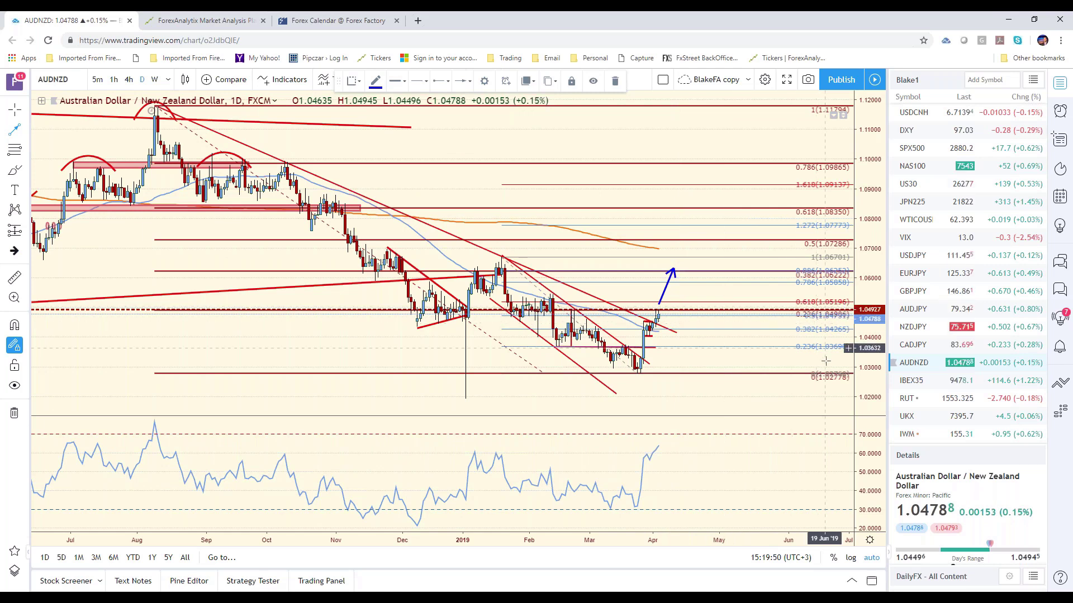
{"action": "scroll", "coordinate": [558, 331], "scroll_direction": "down", "scroll_amount": 2}
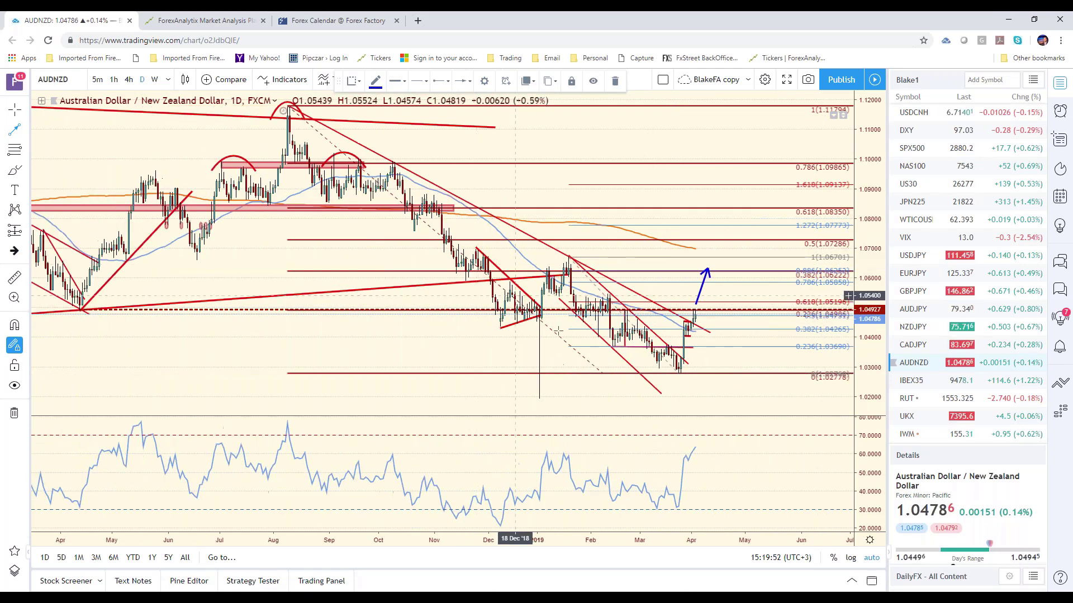
{"action": "scroll", "coordinate": [946, 246], "scroll_direction": "up", "scroll_amount": 3}
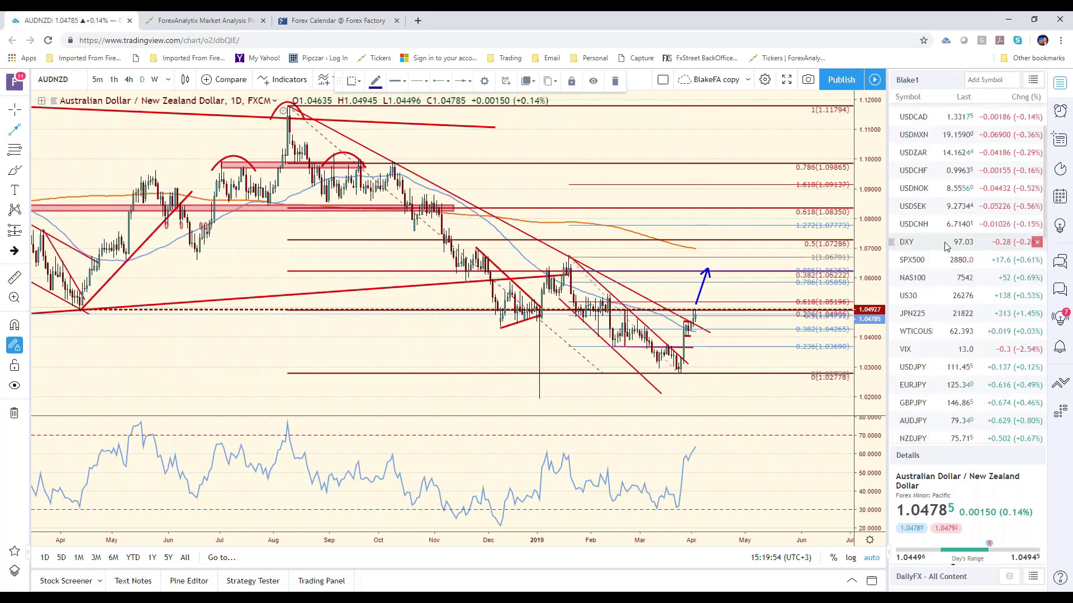
{"action": "scroll", "coordinate": [945, 246], "scroll_direction": "up", "scroll_amount": 1}
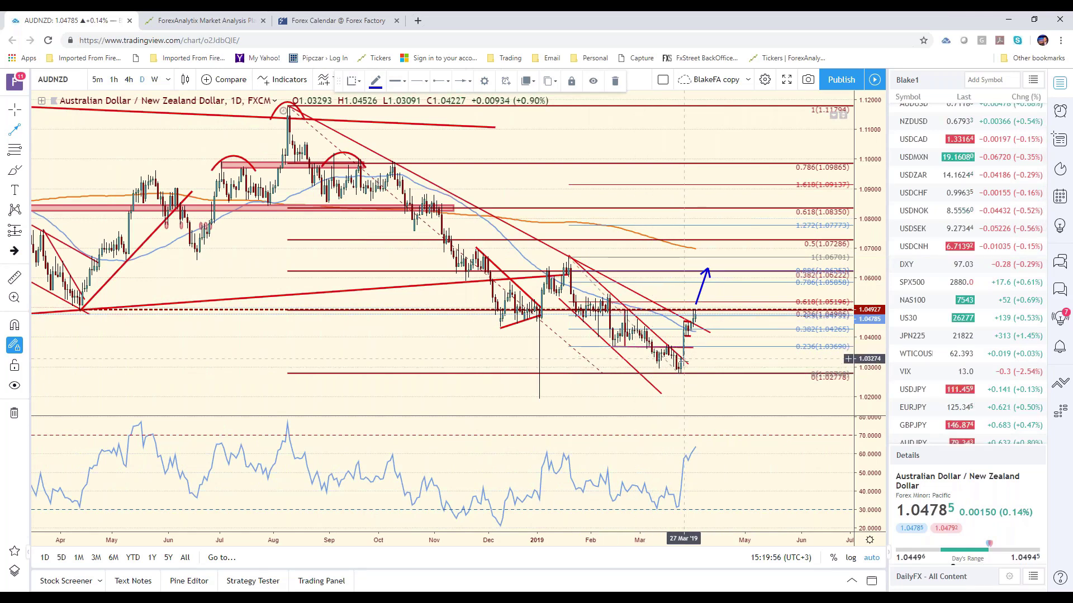
{"action": "scroll", "coordinate": [957, 289], "scroll_direction": "up", "scroll_amount": 2}
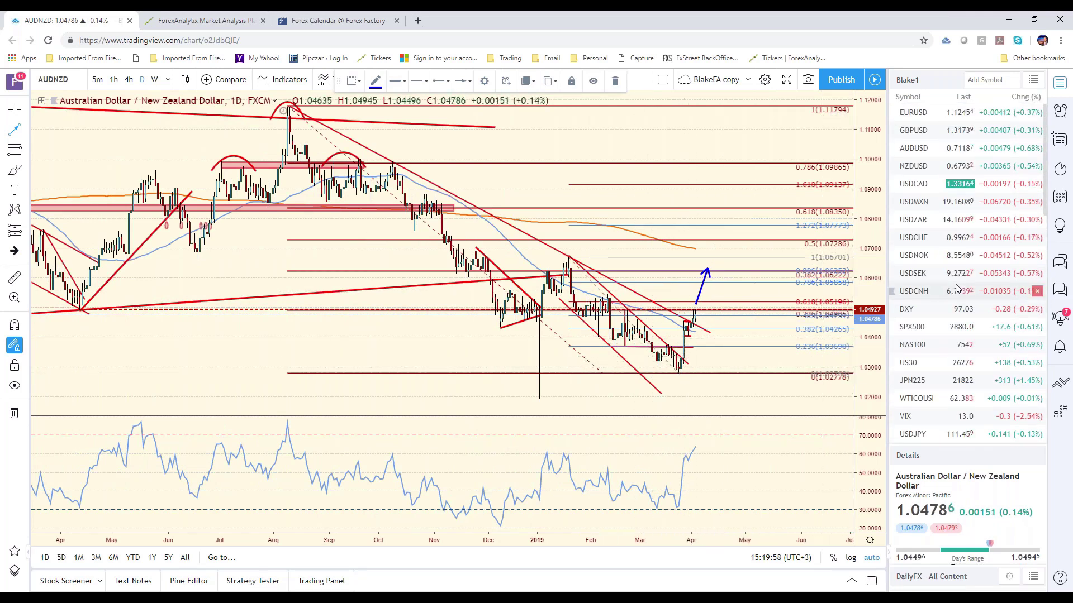
{"action": "left_click", "coordinate": [924, 154]}
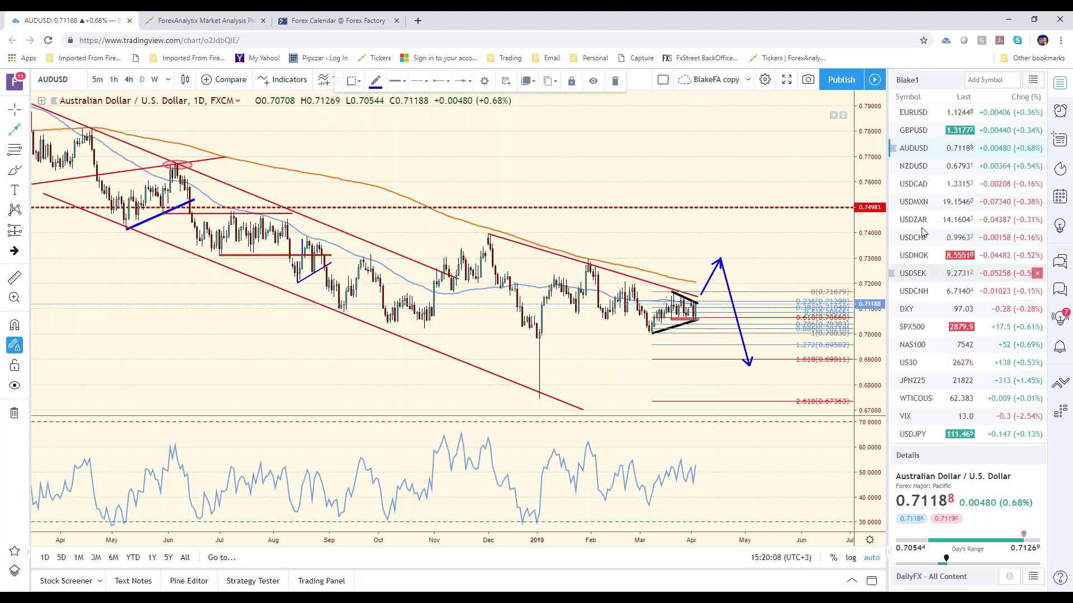
Step: Open NZDUSD, lift the blue arrow's head to 0.695, and add a downward arrow toward 0.666
{"action": "left_click", "coordinate": [933, 167]}
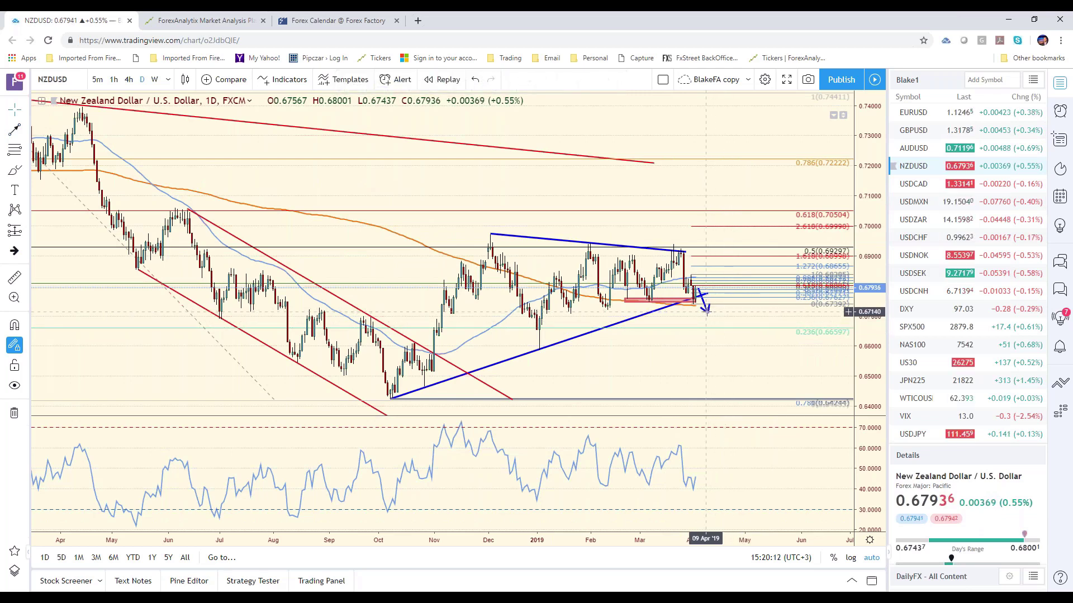
{"action": "left_click_drag", "start_coordinate": [708, 309], "coordinate": [724, 241]}
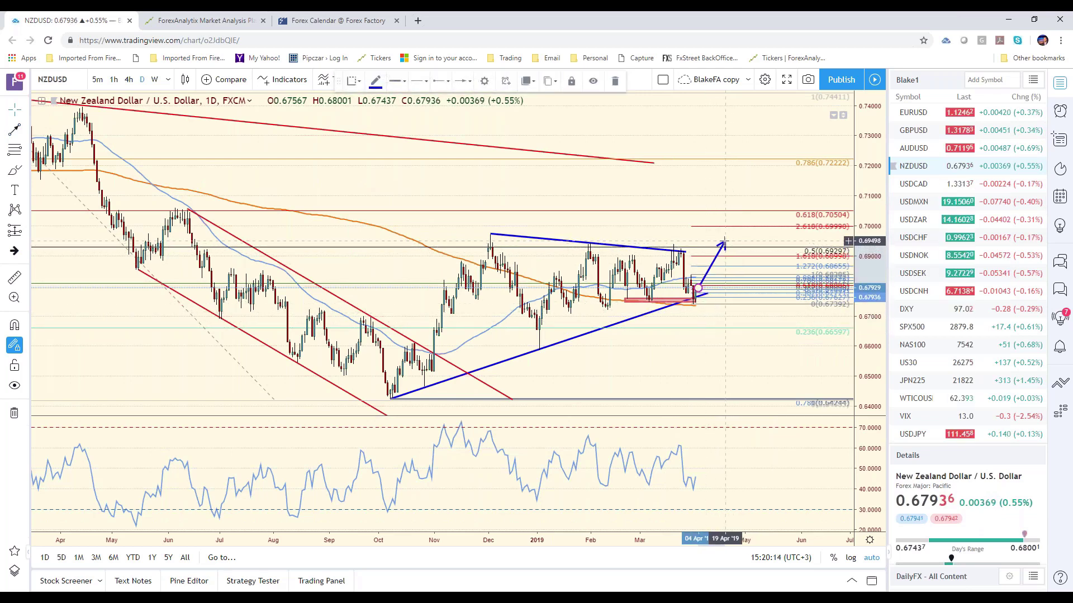
{"action": "left_click", "coordinate": [15, 129]}
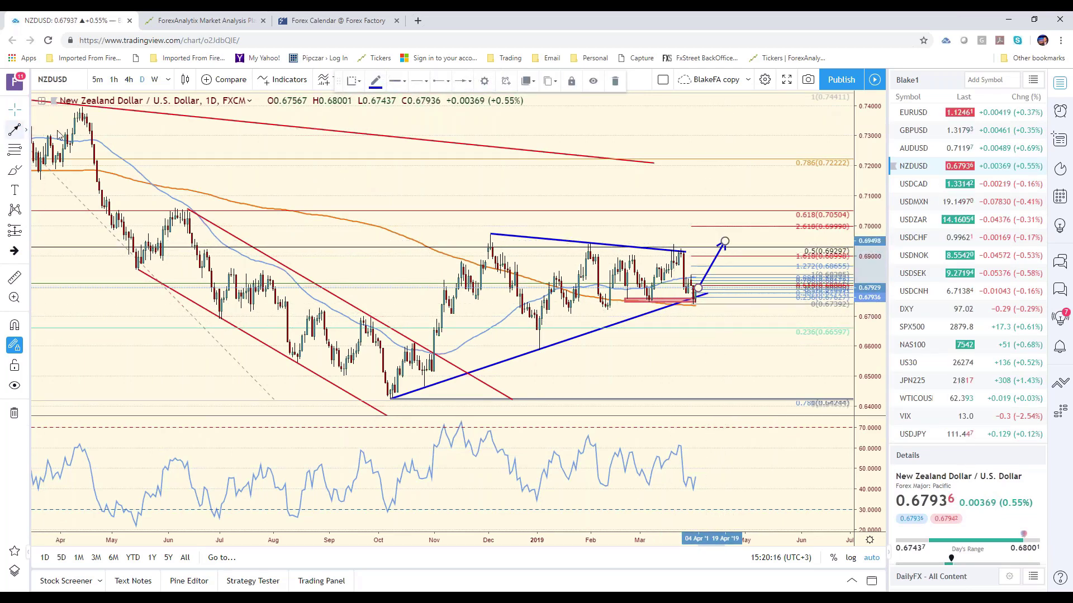
{"action": "left_click_drag", "start_coordinate": [724, 241], "coordinate": [749, 339]}
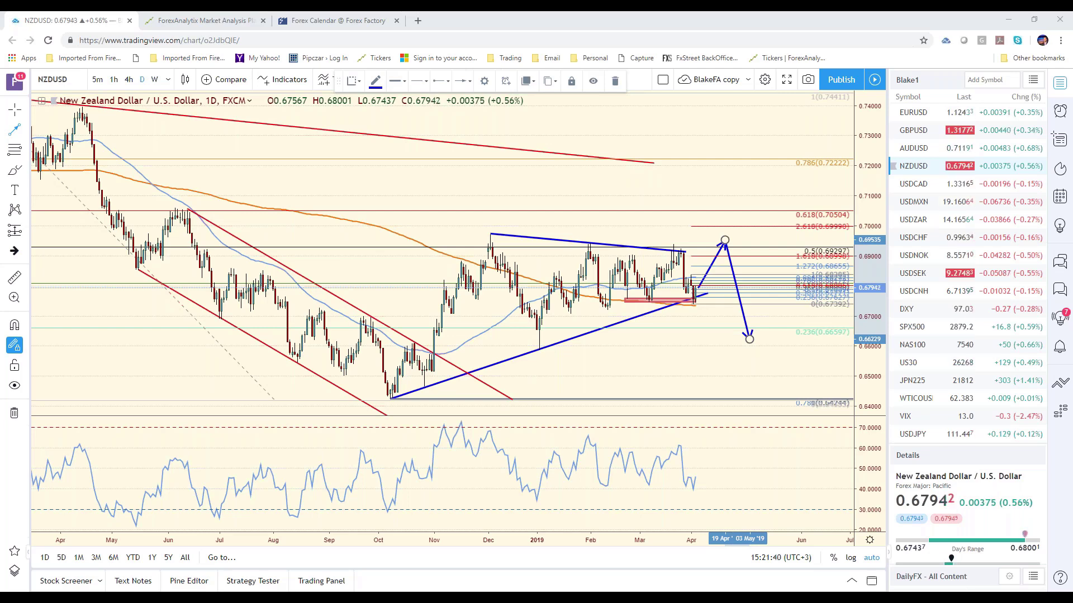
Step: Scroll through the Forex Factory Apr 3–5 calendar events, then return to the NZDUSD tab
{"action": "left_click", "coordinate": [338, 20]}
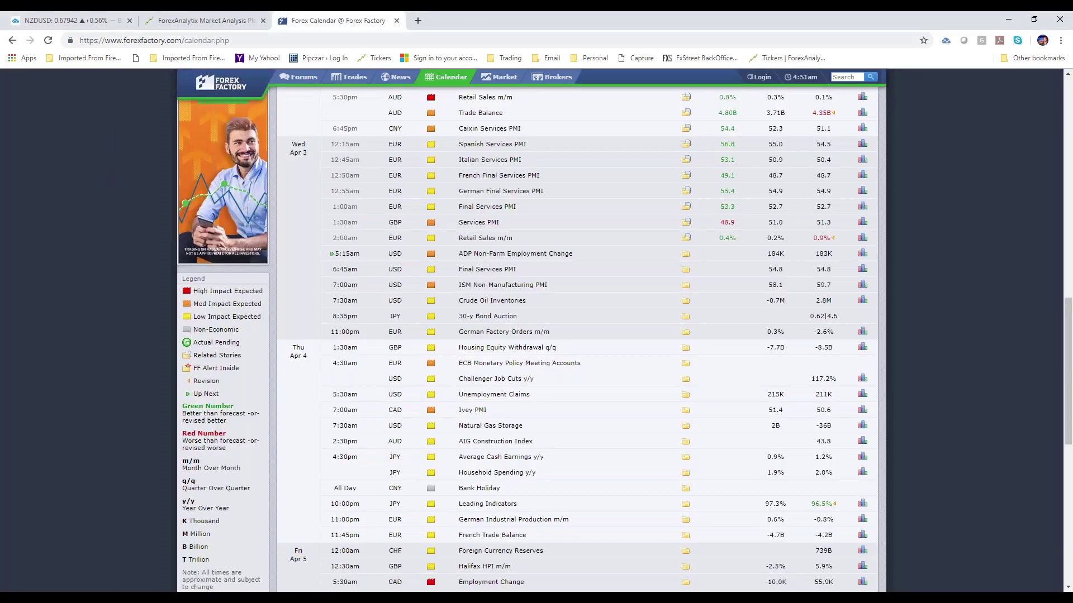
{"action": "scroll", "coordinate": [921, 353], "scroll_direction": "down", "scroll_amount": 1}
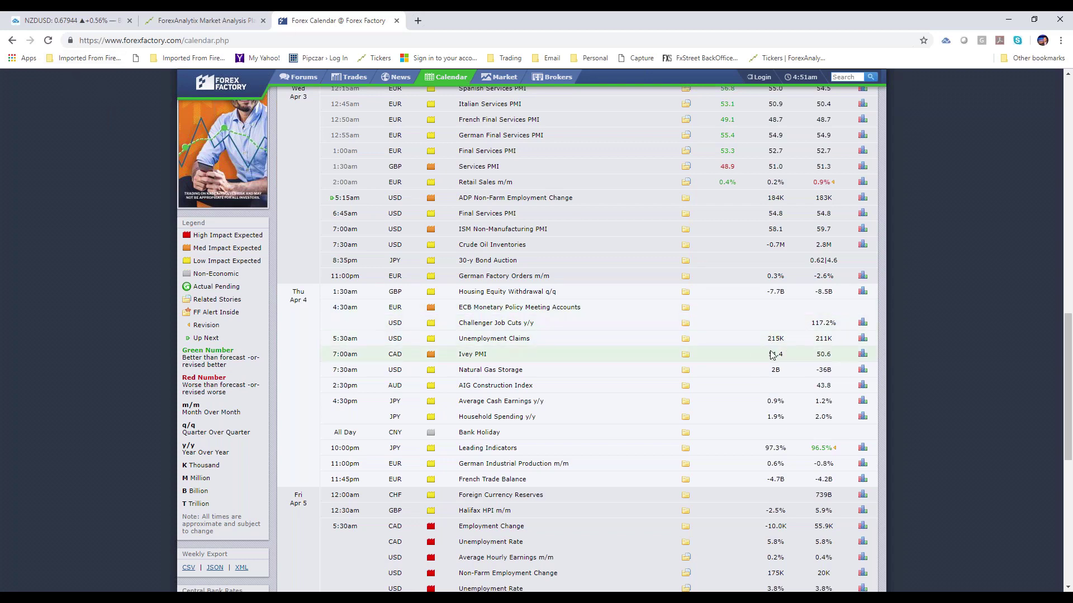
{"action": "left_click", "coordinate": [76, 23]}
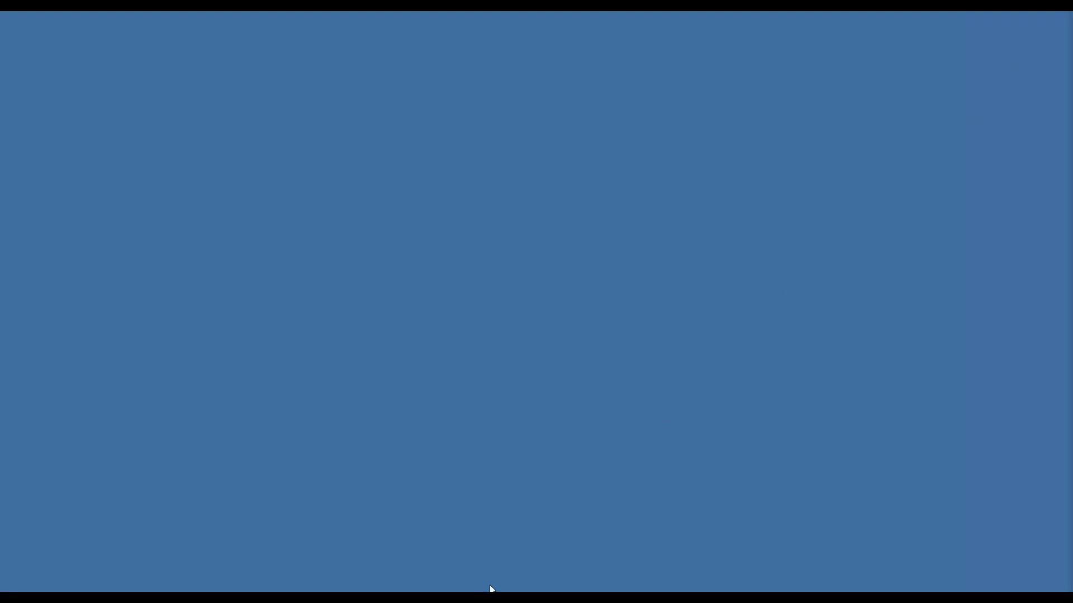
Step: Restore the TradingView NZDUSD window from the Chrome taskbar preview
{"action": "mouse_move", "coordinate": [492, 589]}
{"action": "left_click", "coordinate": [296, 568]}
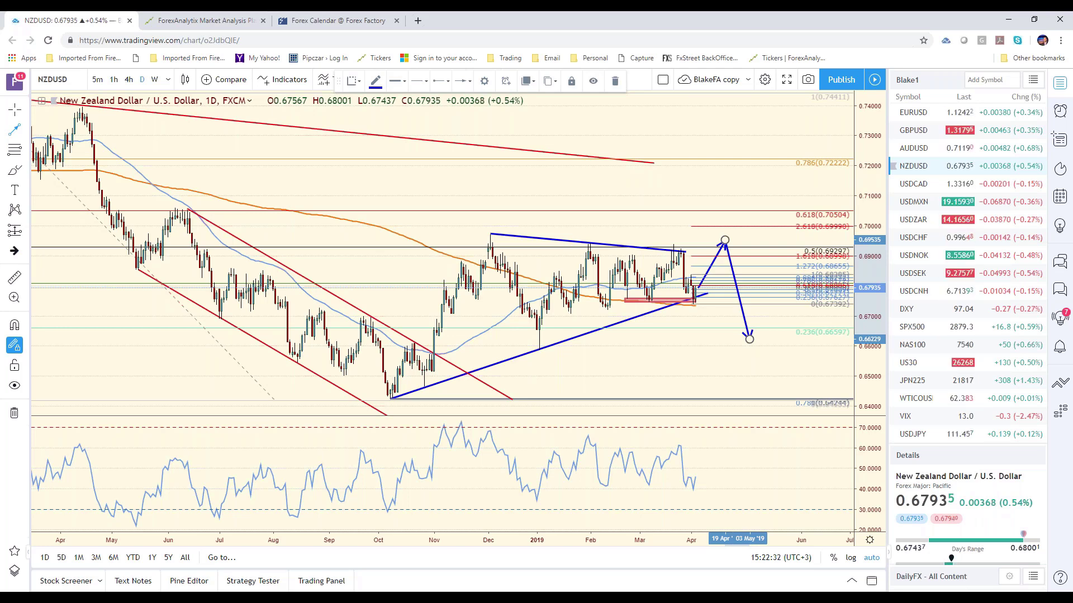
Step: Load the EURUSD daily chart from the watchlist
{"action": "left_click", "coordinate": [912, 112]}
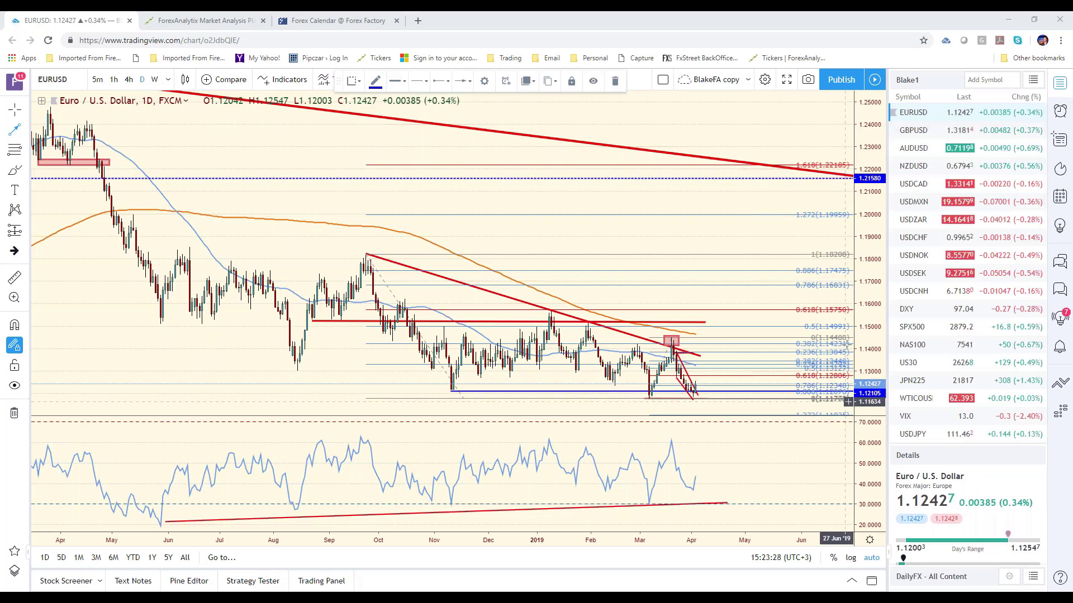
Step: Switch the EURUSD chart to the 1h interval
{"action": "left_click", "coordinate": [114, 80]}
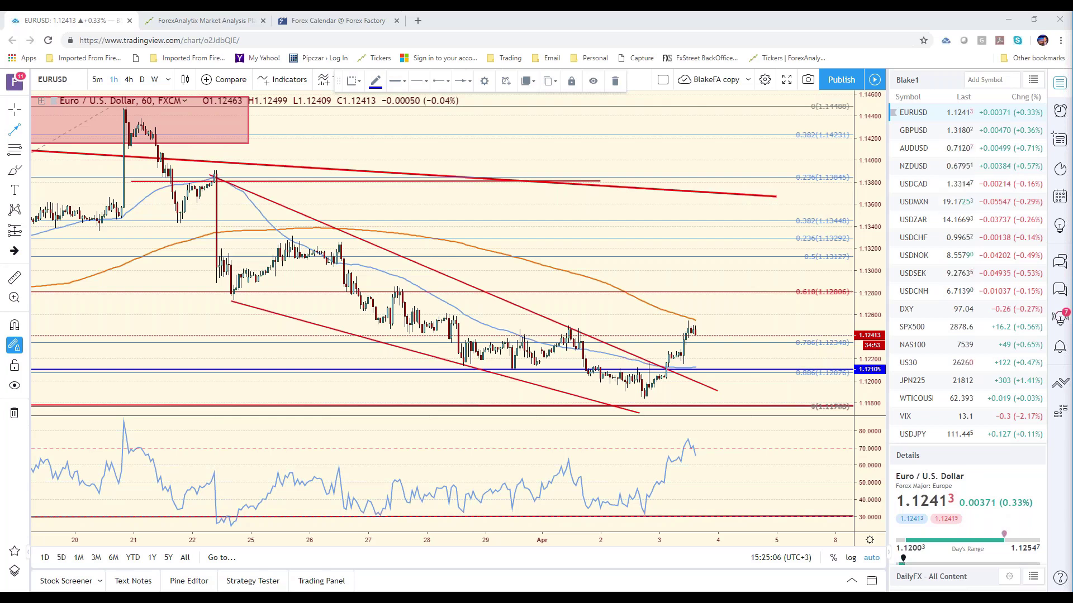
Step: Load USDMXN, zoom out, and delete the black horizontal line over recent candles
{"action": "left_click", "coordinate": [988, 202]}
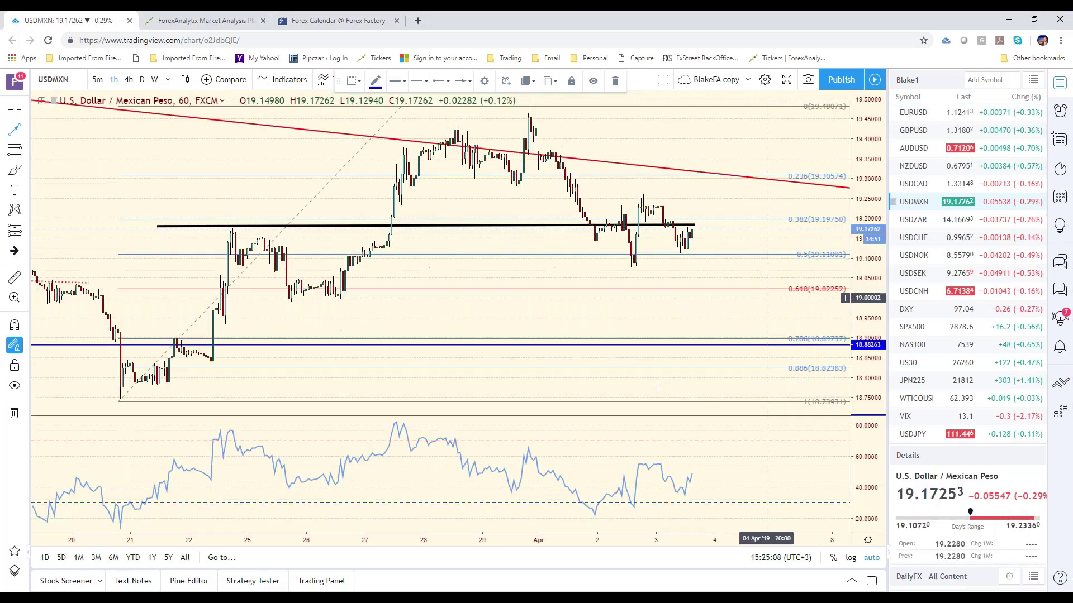
{"action": "scroll", "coordinate": [581, 242], "scroll_direction": "down", "scroll_amount": 1}
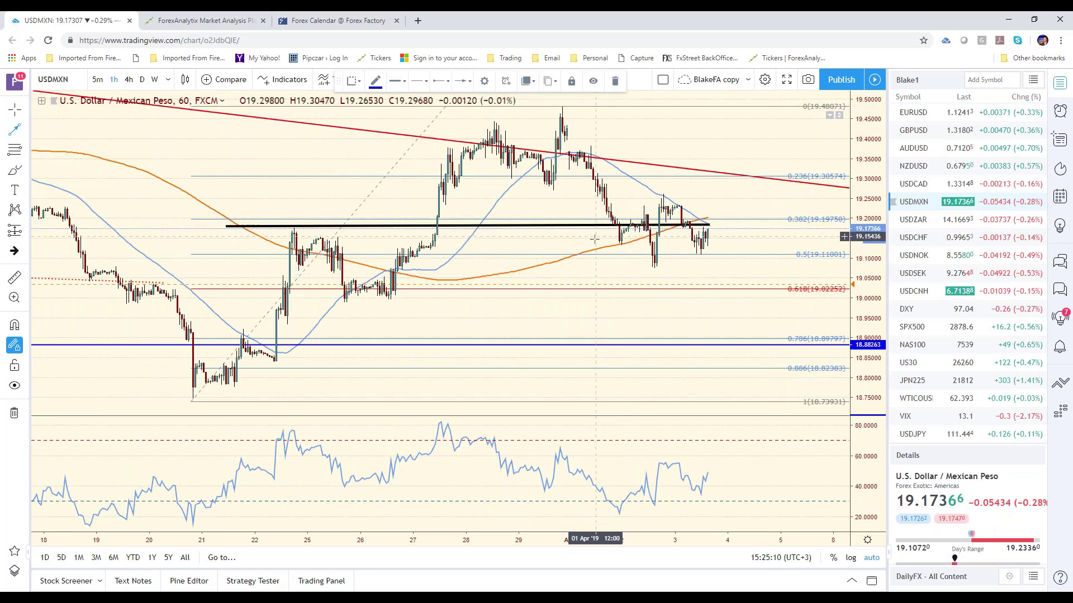
{"action": "left_click", "coordinate": [568, 227]}
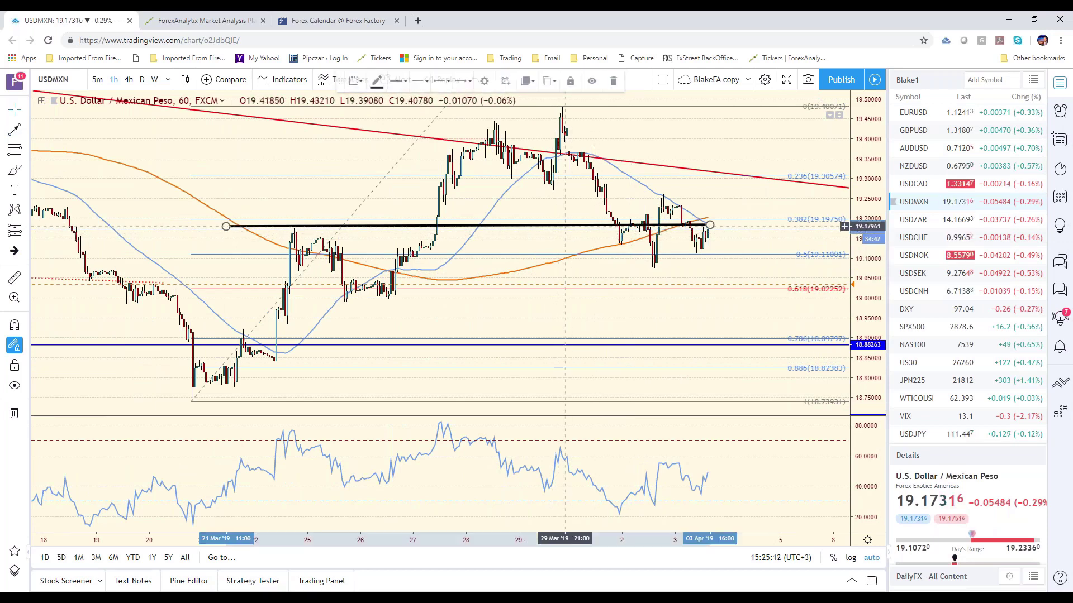
{"action": "key", "text": "Delete"}
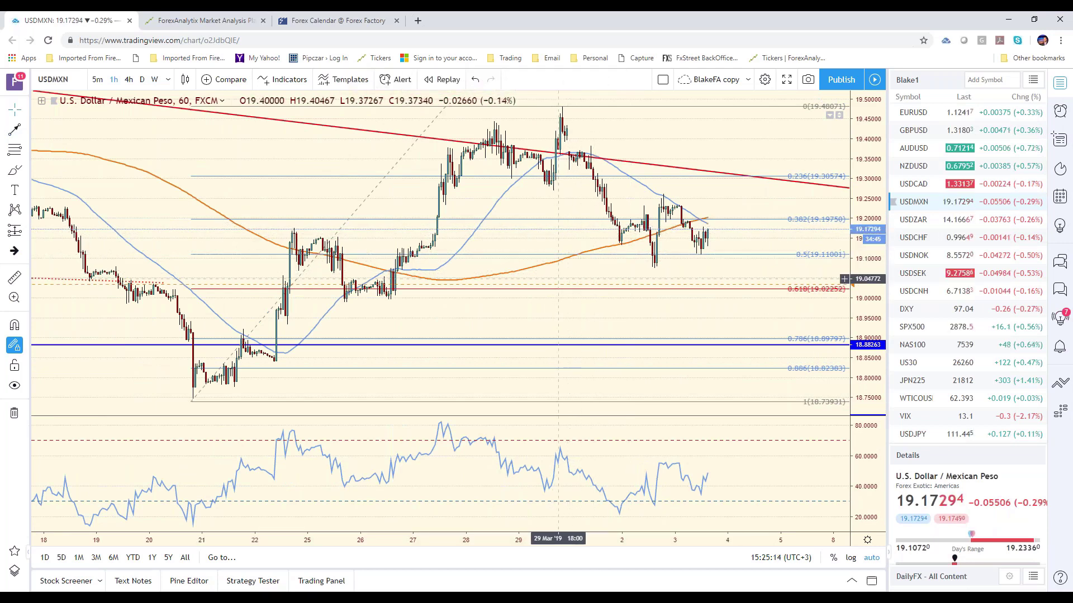
{"action": "scroll", "coordinate": [682, 241], "scroll_direction": "down", "scroll_amount": 2}
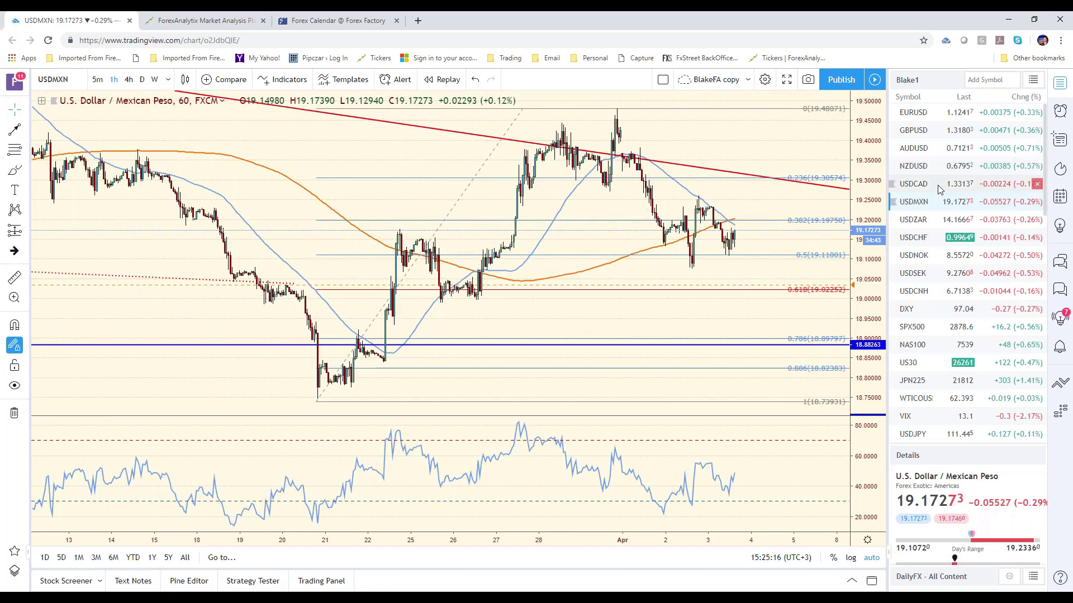
{"action": "left_click", "coordinate": [949, 134]}
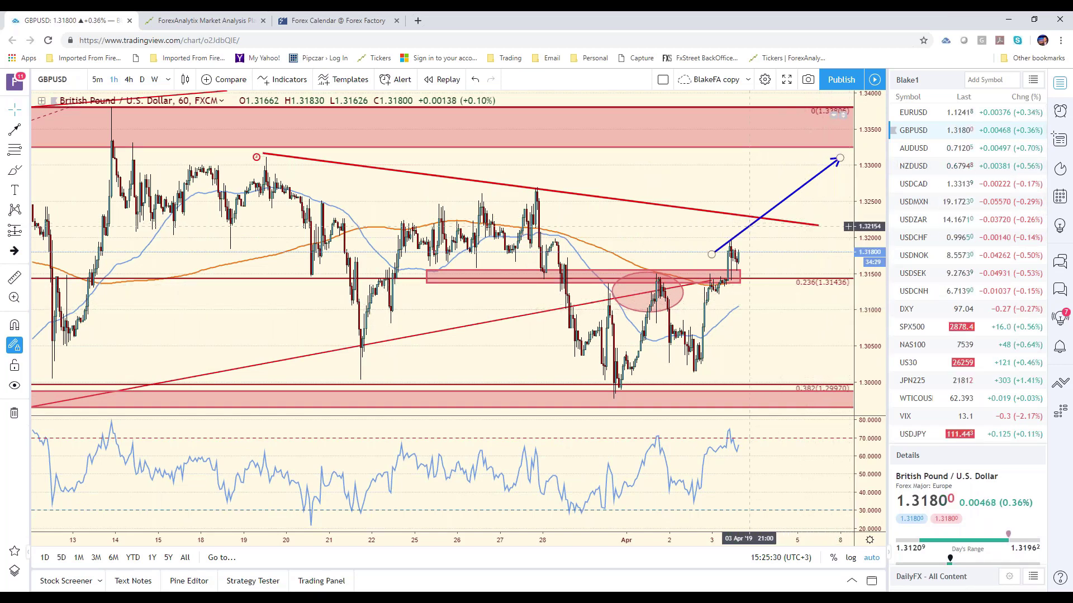
{"action": "key", "text": "Delete"}
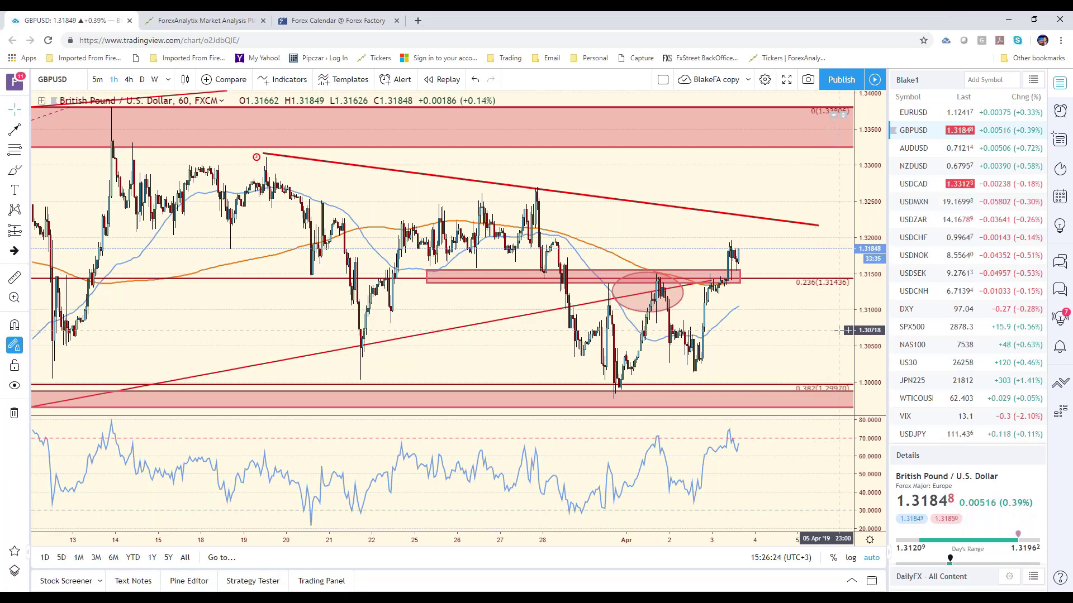
Step: Load the AUDUSD 1-hour chart from the watchlist
{"action": "left_click", "coordinate": [919, 149]}
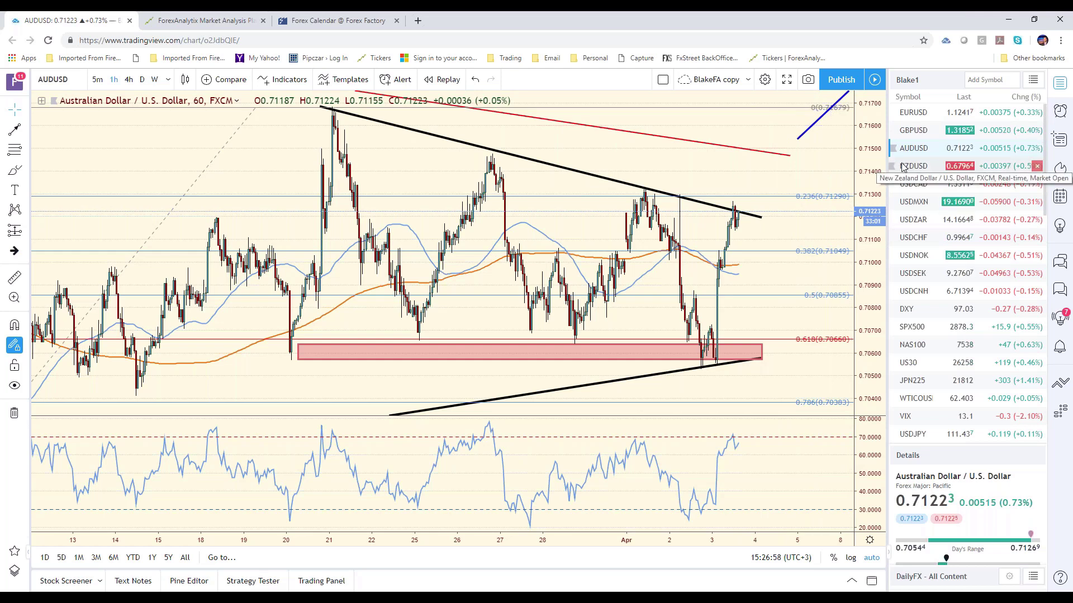
Step: Load EURUSD hourly, zoom out, and delete the March low-to-high Fibonacci retracement
{"action": "left_click", "coordinate": [913, 113]}
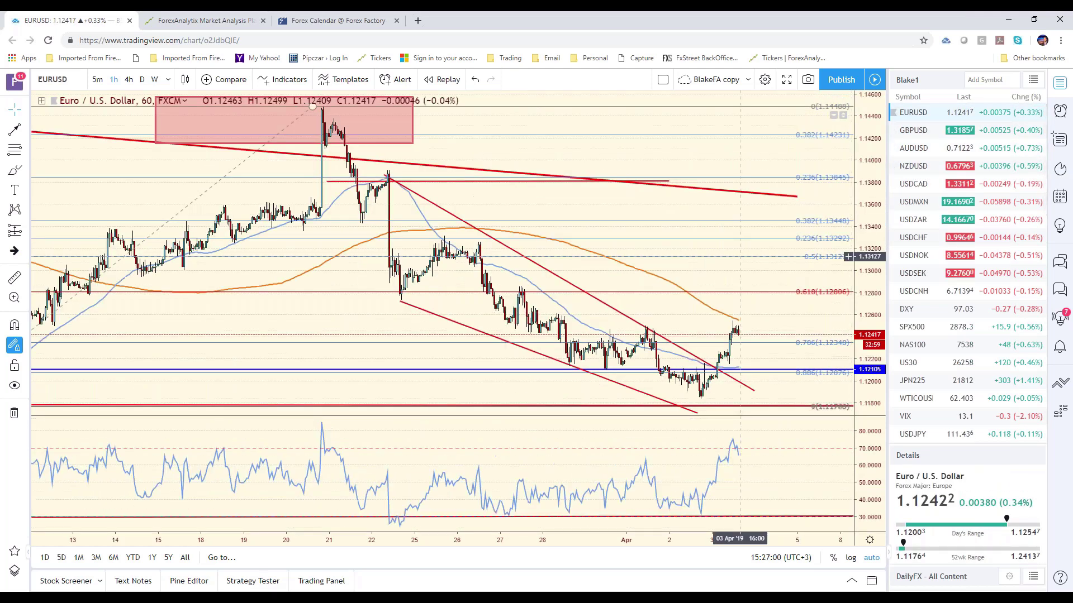
{"action": "scroll", "coordinate": [670, 324], "scroll_direction": "down", "scroll_amount": 5}
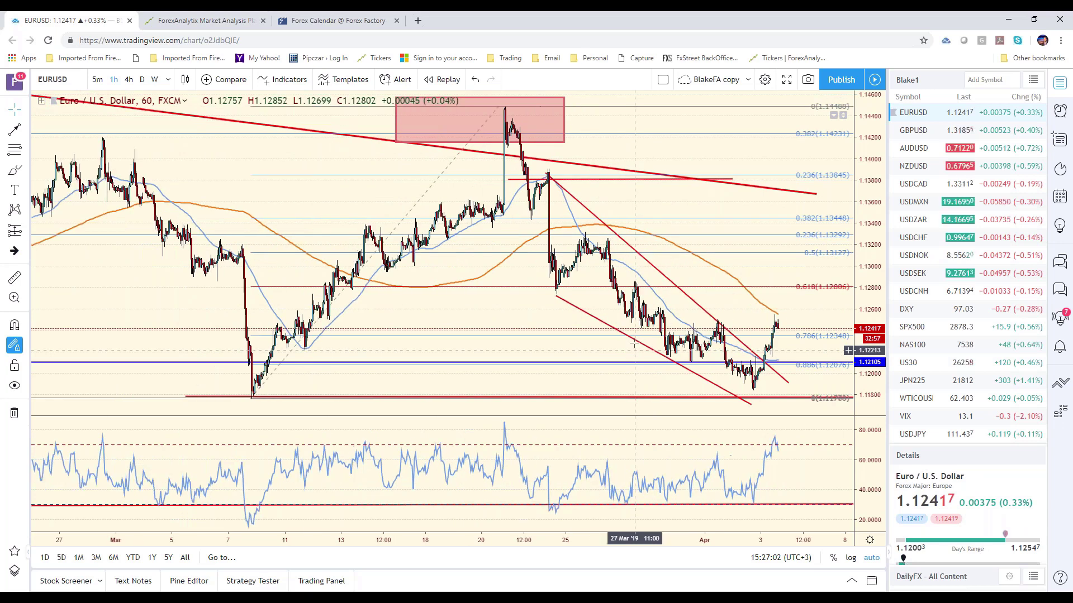
{"action": "left_click", "coordinate": [490, 121]}
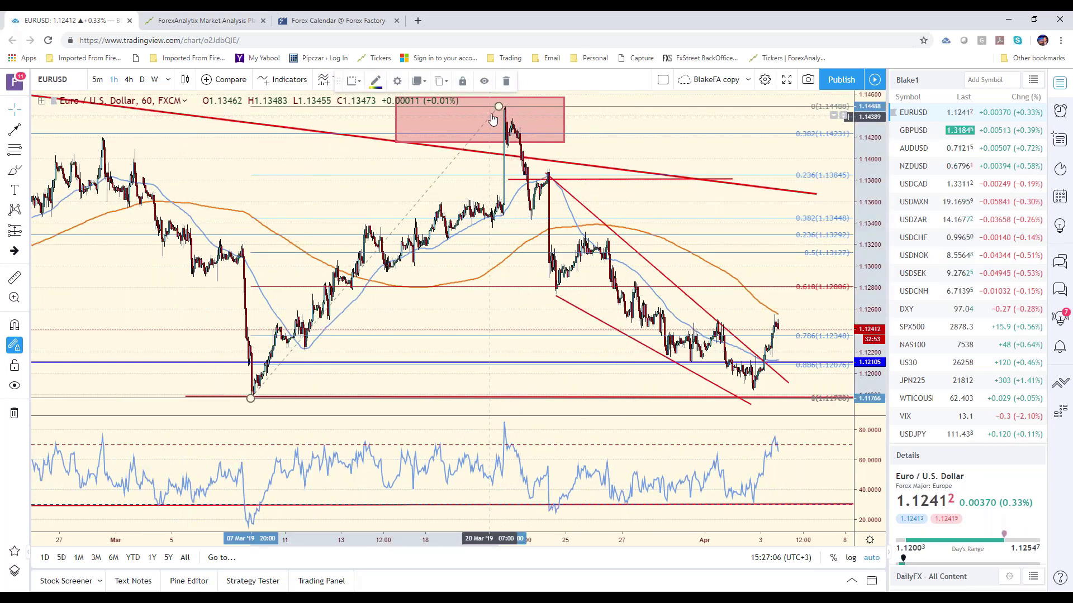
{"action": "key", "text": "Delete"}
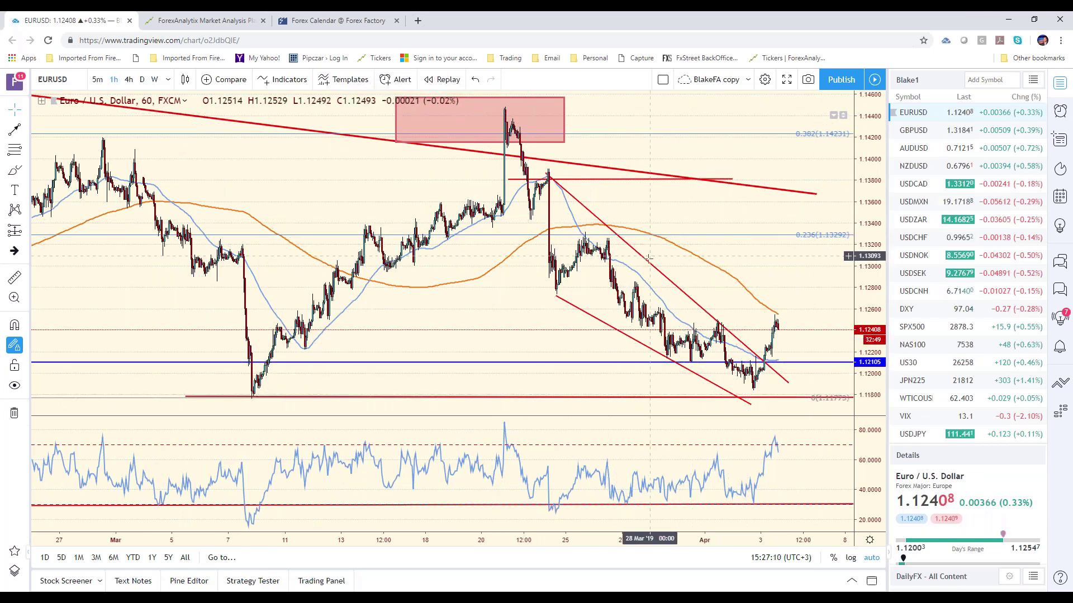
Step: Load DXY, set the 1D interval, and pan to the latest daily candles
{"action": "left_click", "coordinate": [906, 311]}
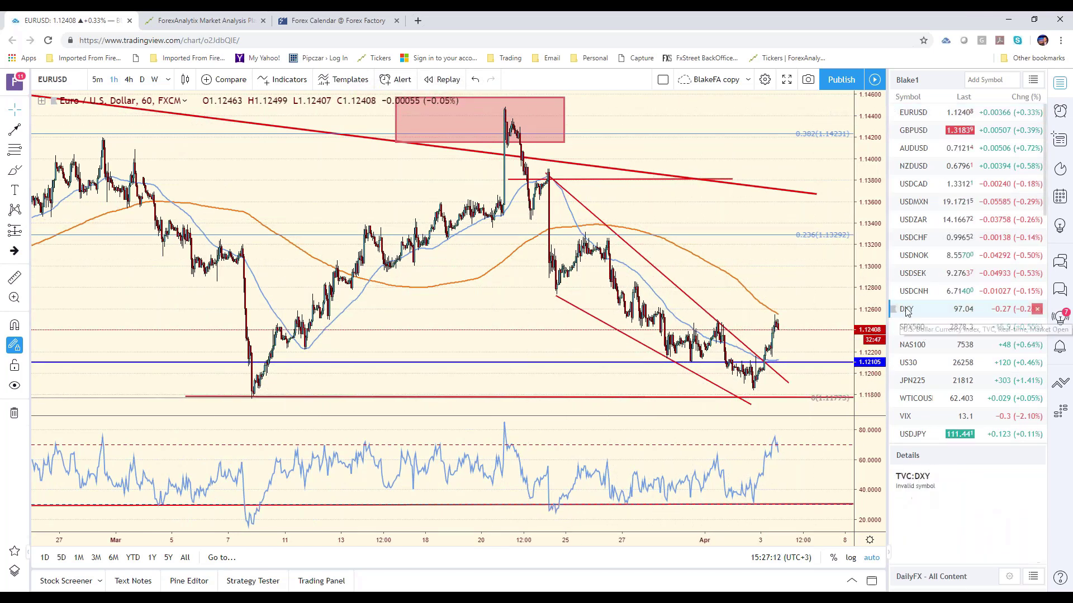
{"action": "key", "text": "1"}
{"action": "key", "text": "d"}
{"action": "key", "text": "Return"}
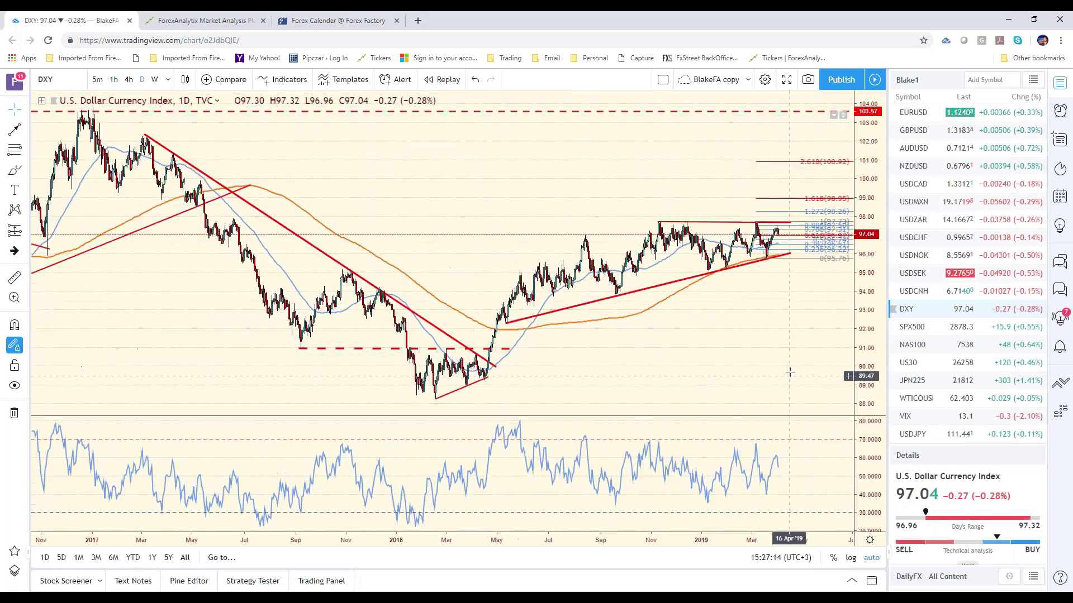
{"action": "scroll", "coordinate": [789, 372], "scroll_direction": "up", "scroll_amount": 10}
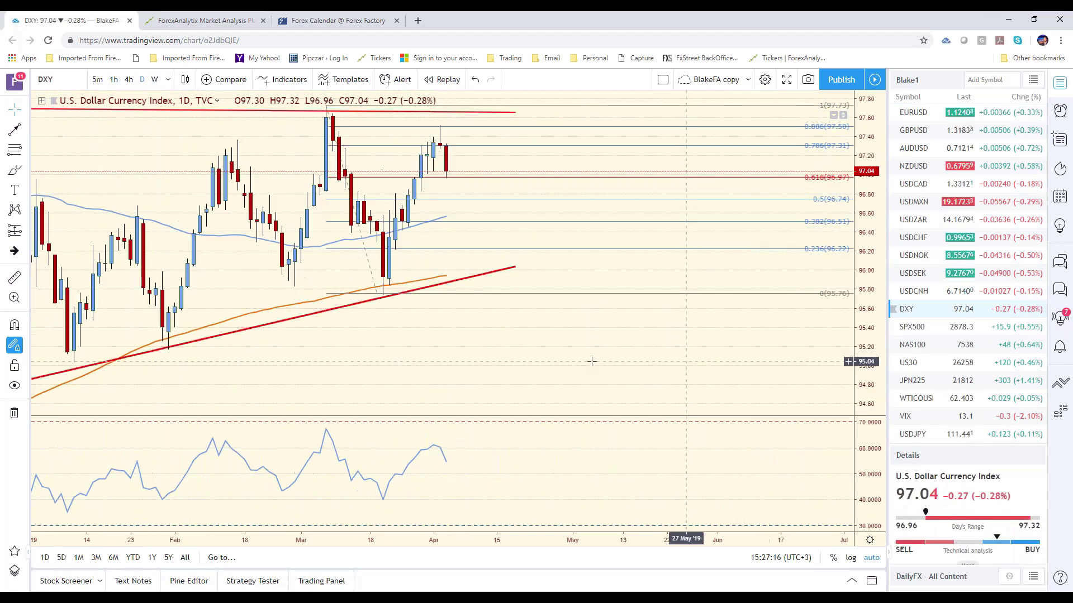
{"action": "left_click_drag", "start_coordinate": [376, 359], "coordinate": [722, 348]}
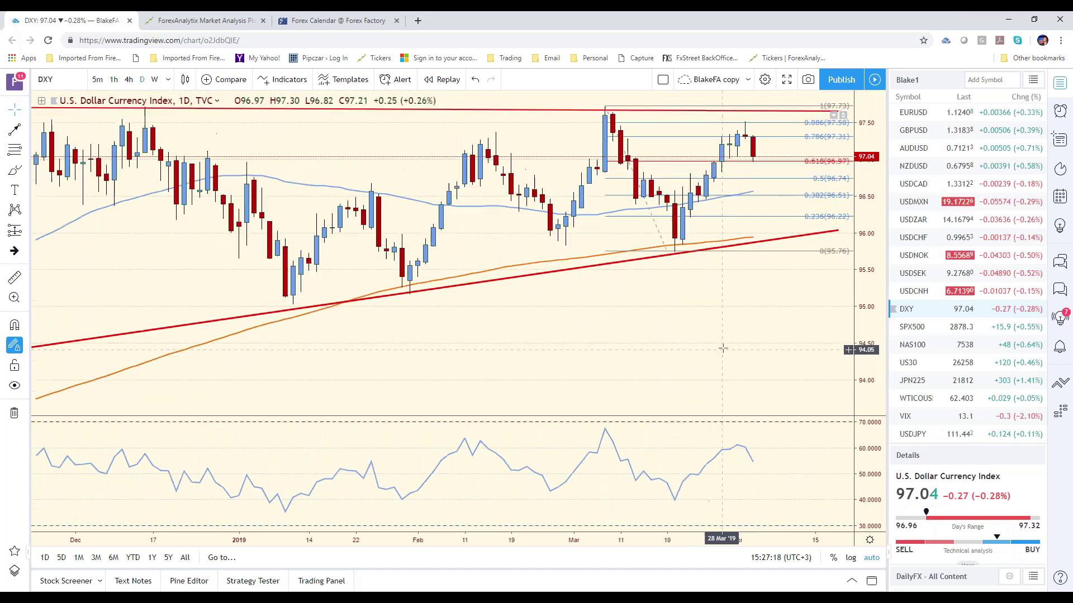
{"action": "scroll", "coordinate": [723, 348], "scroll_direction": "up", "scroll_amount": 2}
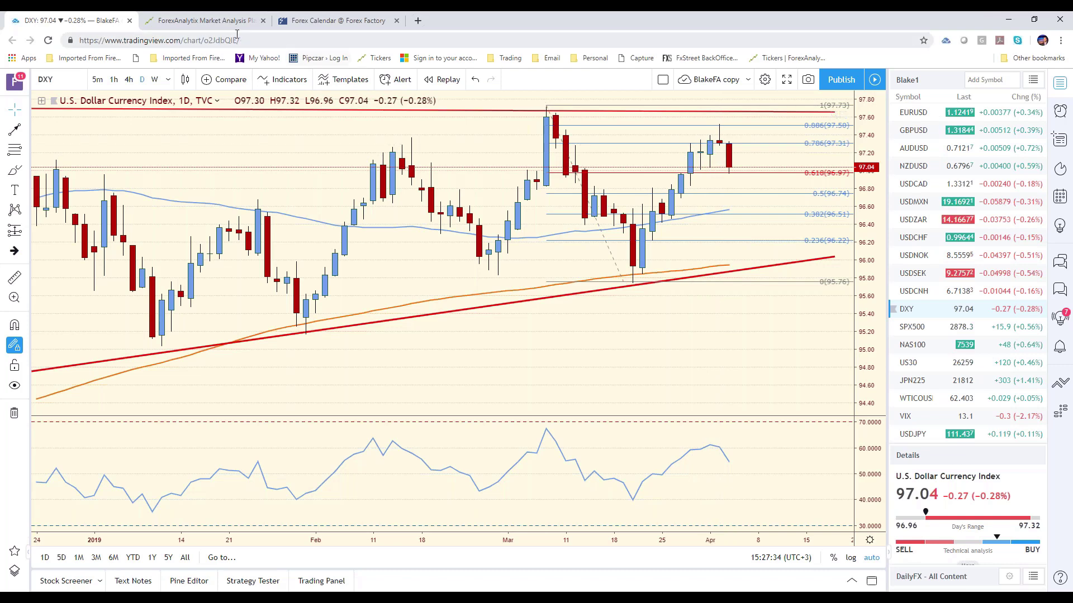
{"action": "left_click", "coordinate": [215, 24]}
{"action": "scroll", "coordinate": [458, 309], "scroll_direction": "down", "scroll_amount": 8}
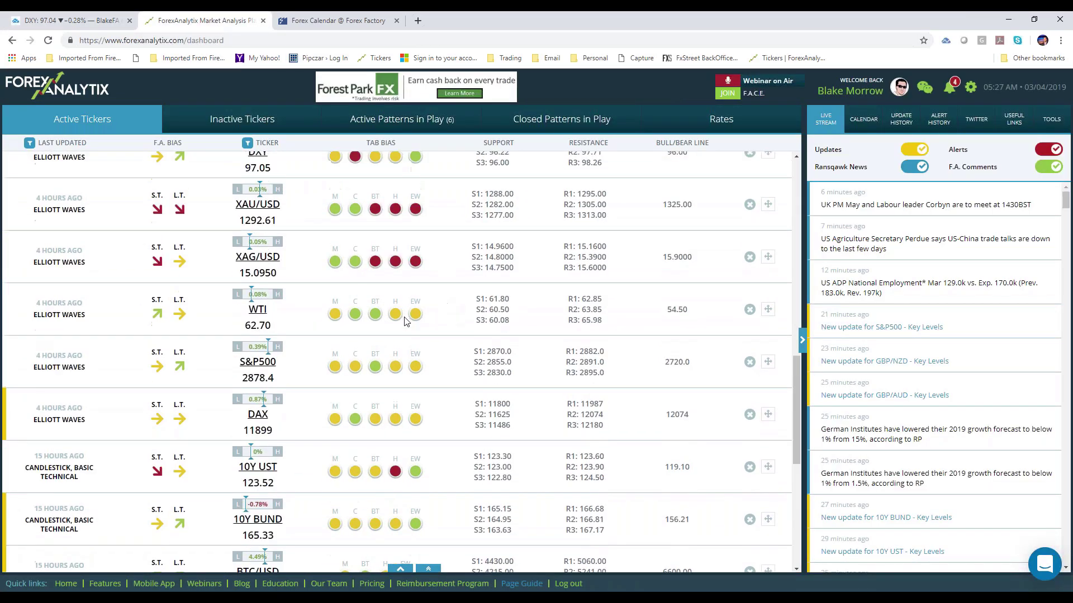
{"action": "scroll", "coordinate": [407, 323], "scroll_direction": "up", "scroll_amount": 1}
{"action": "scroll", "coordinate": [408, 326], "scroll_direction": "up", "scroll_amount": 4}
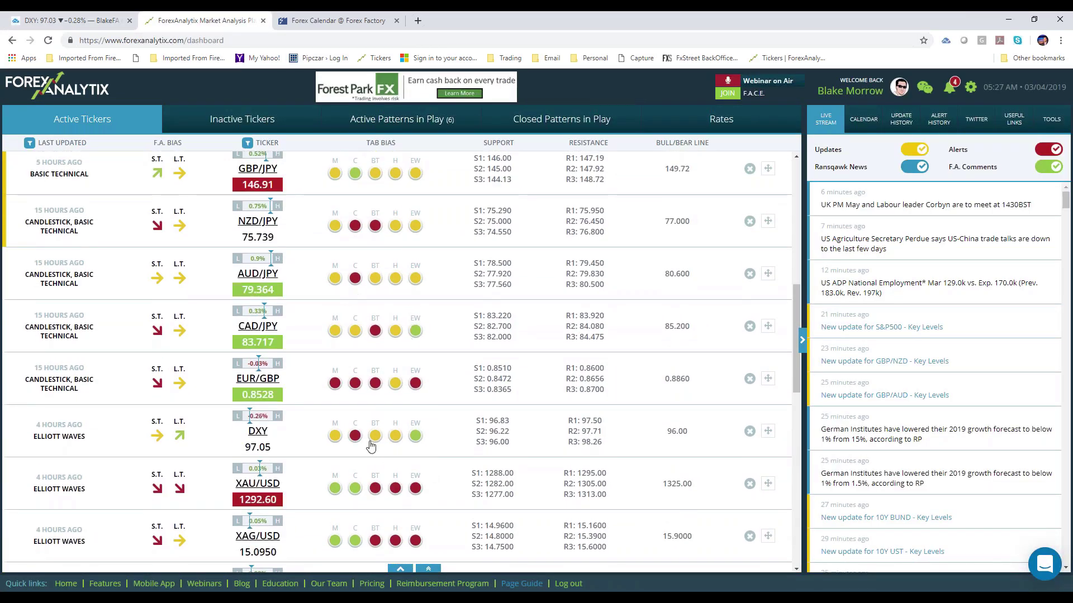
{"action": "left_click", "coordinate": [354, 436]}
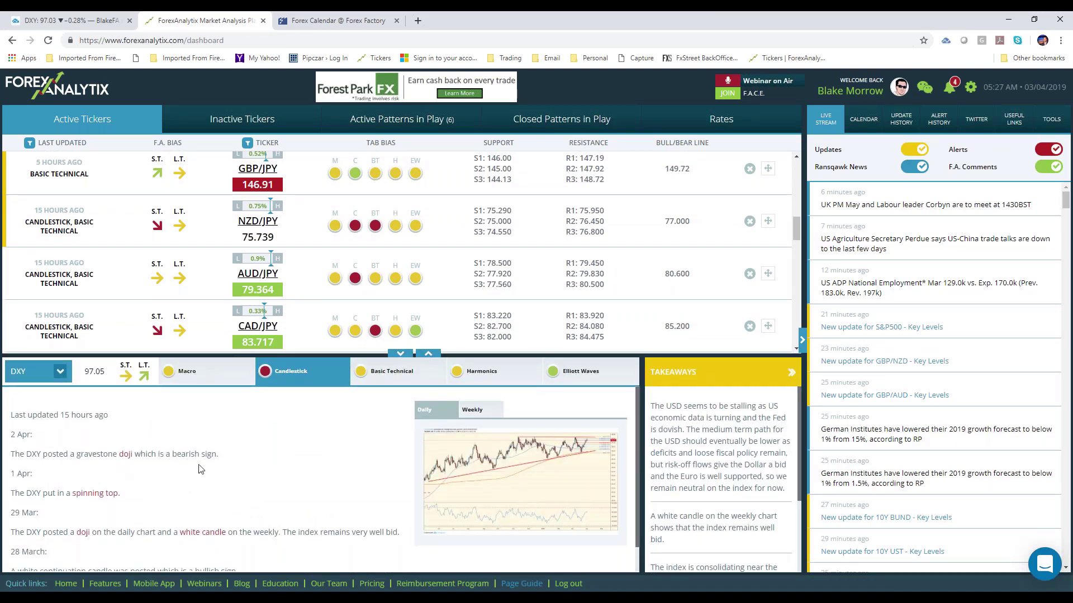
{"action": "left_click", "coordinate": [559, 496]}
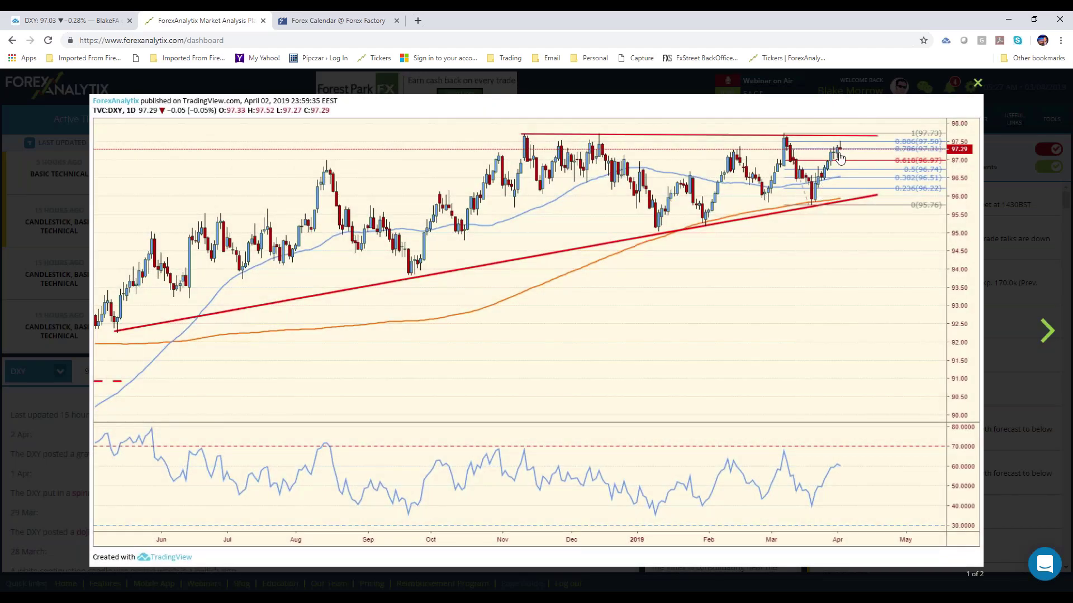
{"action": "left_click", "coordinate": [210, 85]}
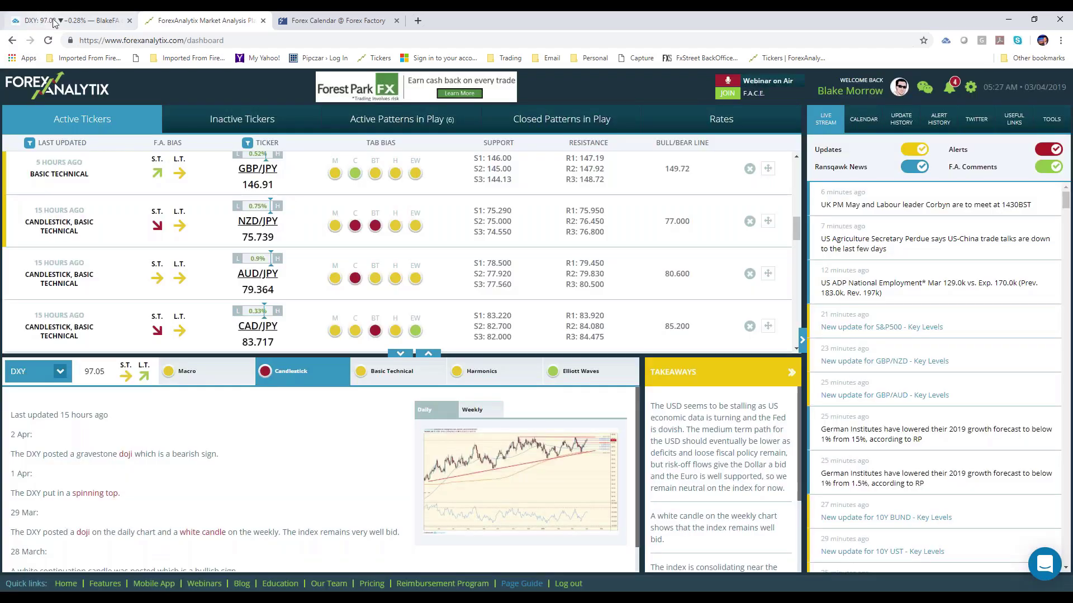
{"action": "left_click", "coordinate": [64, 20]}
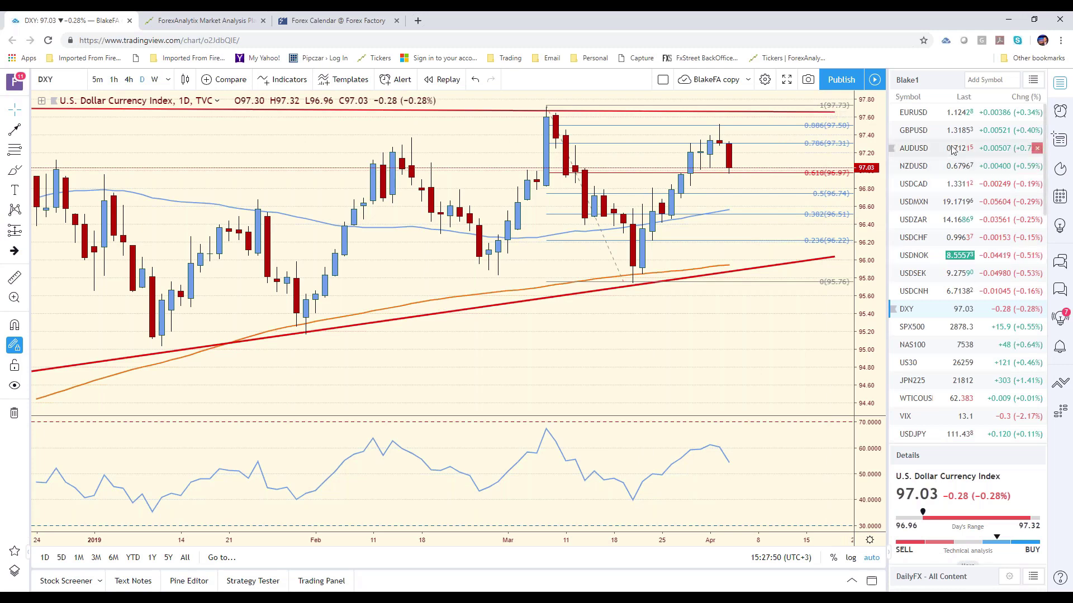
Step: Load EURUSD on the 1h interval, zoomed out to show several weeks
{"action": "left_click", "coordinate": [952, 114]}
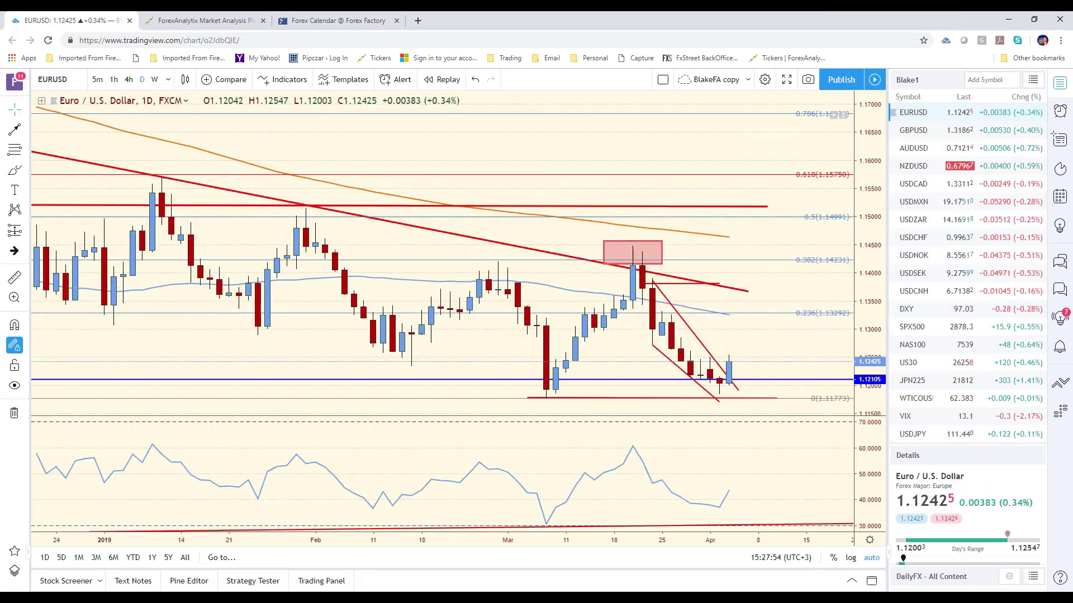
{"action": "left_click", "coordinate": [114, 79]}
{"action": "scroll", "coordinate": [475, 392], "scroll_direction": "down", "scroll_amount": 5}
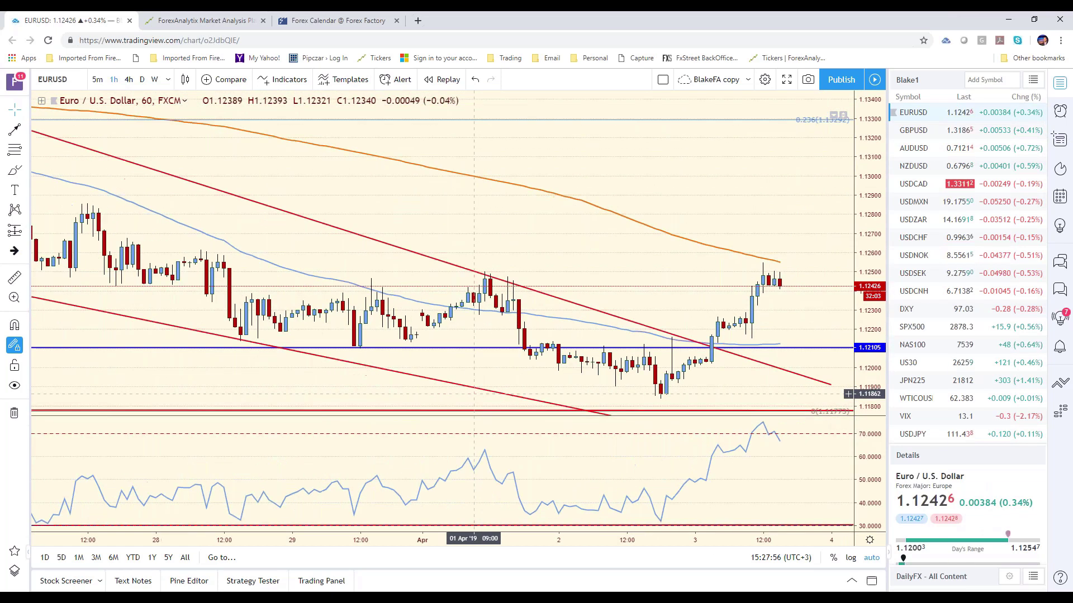
{"action": "scroll", "coordinate": [598, 400], "scroll_direction": "down", "scroll_amount": 3}
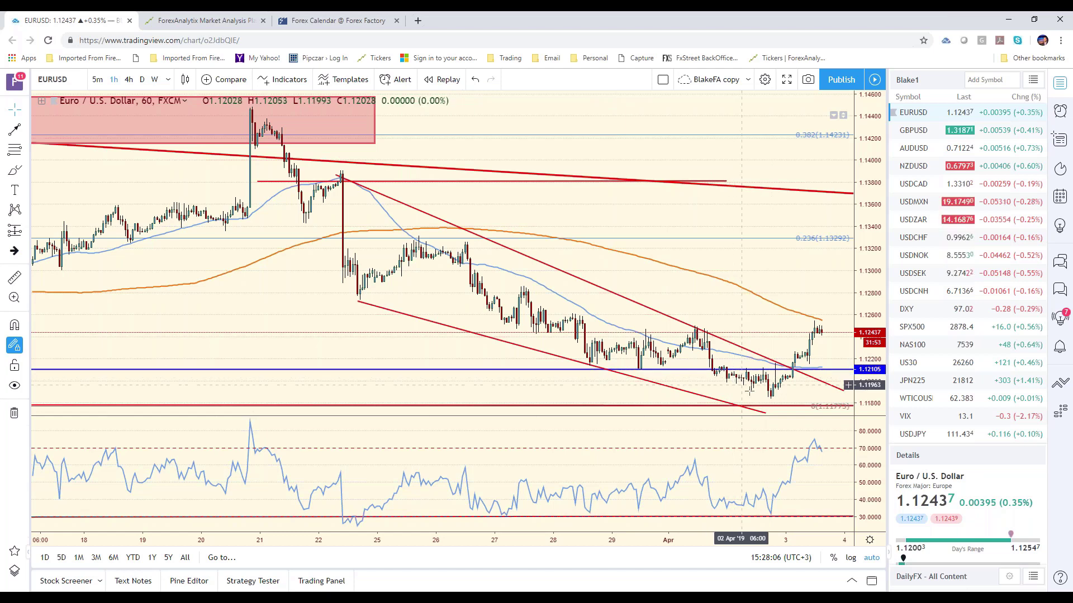
{"action": "scroll", "coordinate": [756, 369], "scroll_direction": "down", "scroll_amount": 3}
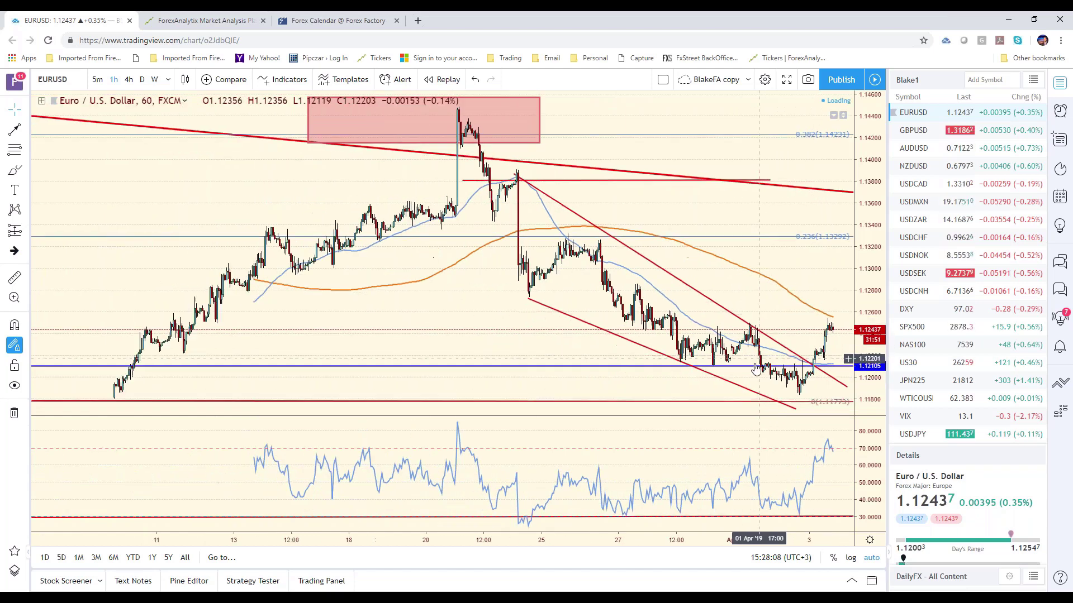
{"action": "scroll", "coordinate": [500, 338], "scroll_direction": "down", "scroll_amount": 2}
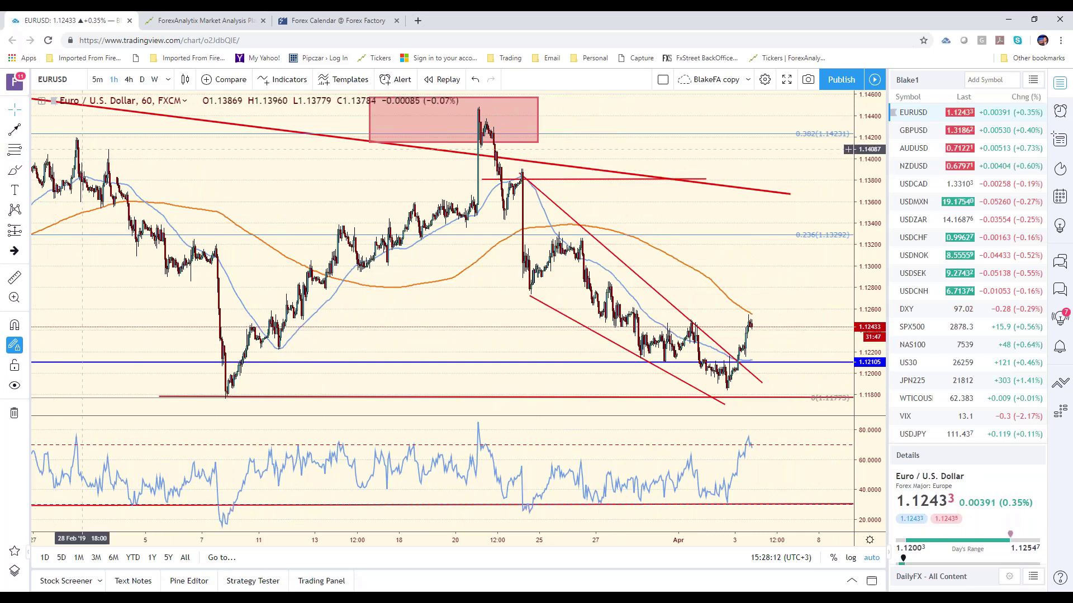
Step: Draw a 20 Mar high to April low Fib retracement and a down-up trend-line zigzag toward 1.129
{"action": "left_click", "coordinate": [479, 105]}
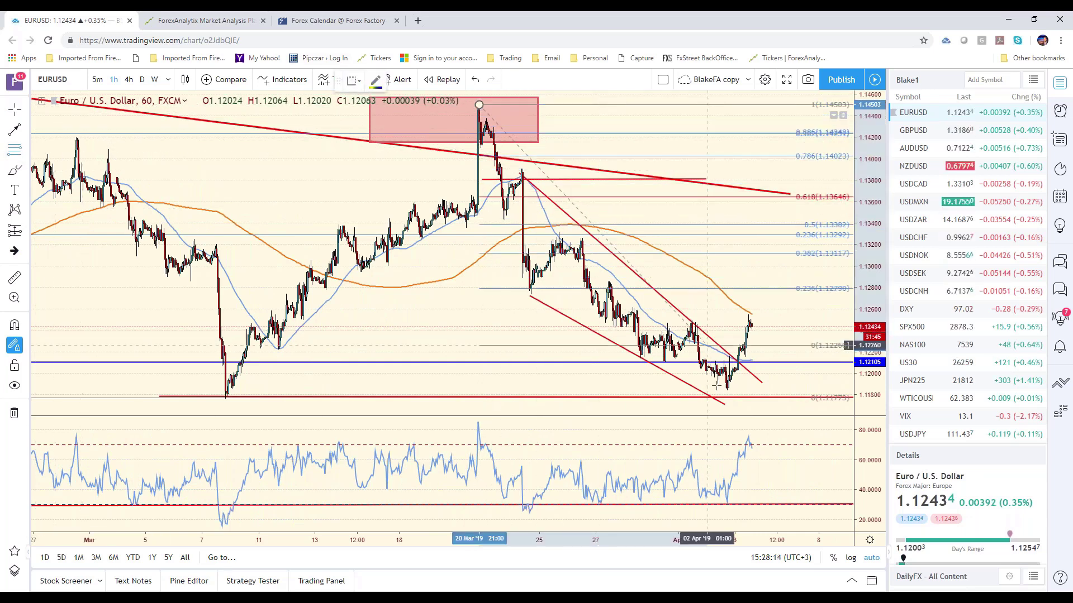
{"action": "left_click", "coordinate": [673, 389]}
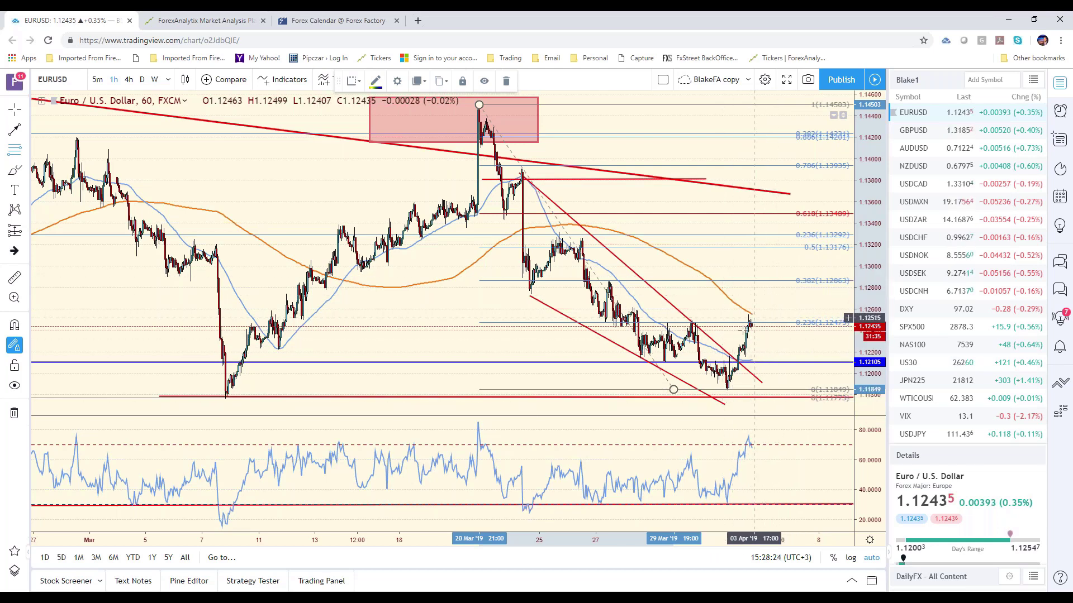
{"action": "left_click", "coordinate": [28, 132]}
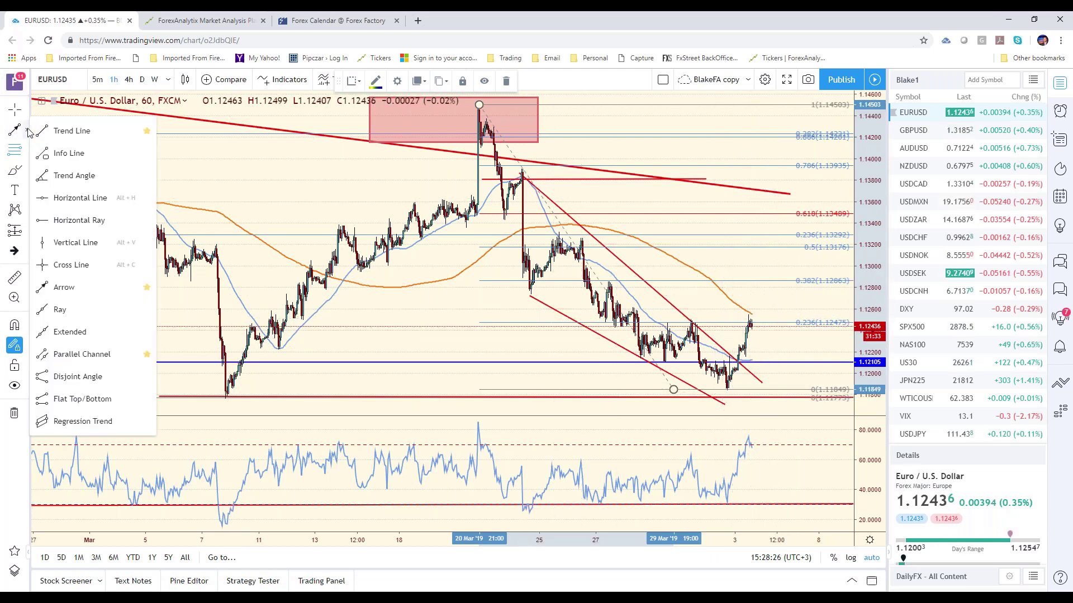
{"action": "left_click", "coordinate": [61, 131]}
{"action": "left_click", "coordinate": [755, 330]}
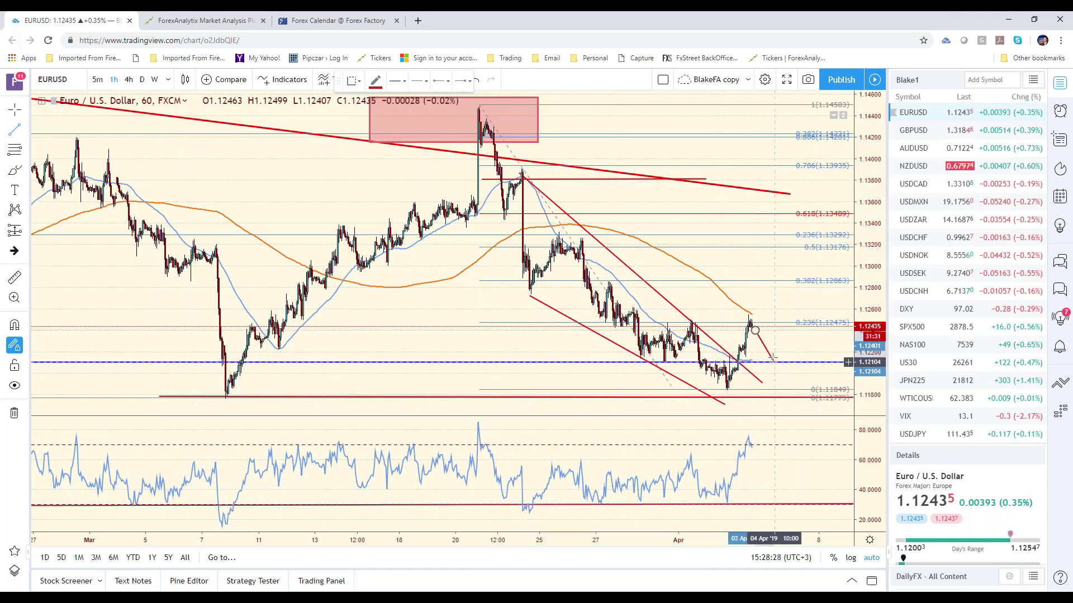
{"action": "left_click", "coordinate": [770, 356]}
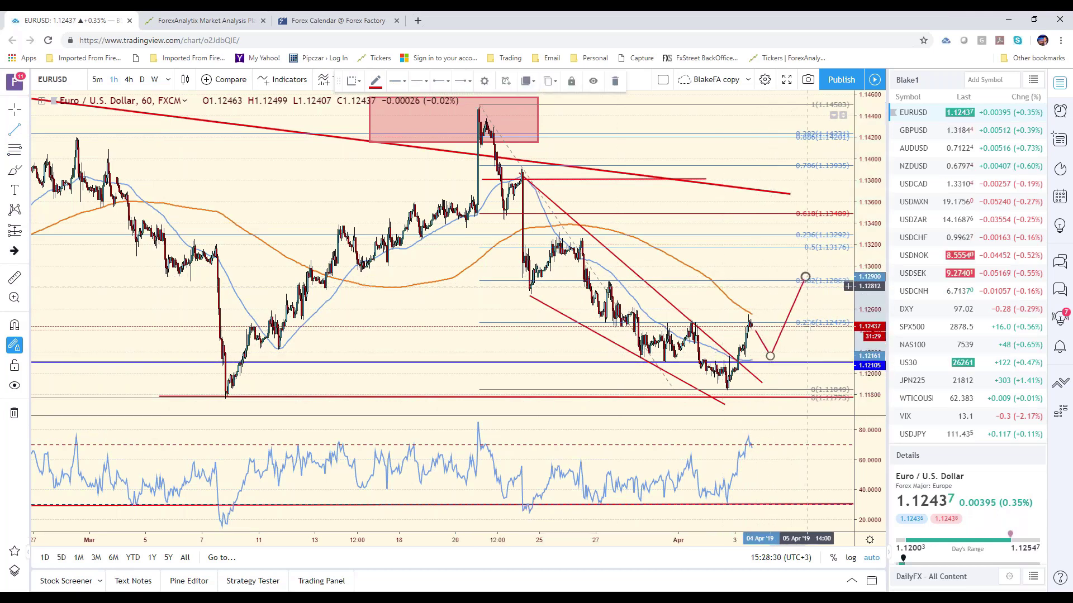
{"action": "left_click", "coordinate": [805, 277]}
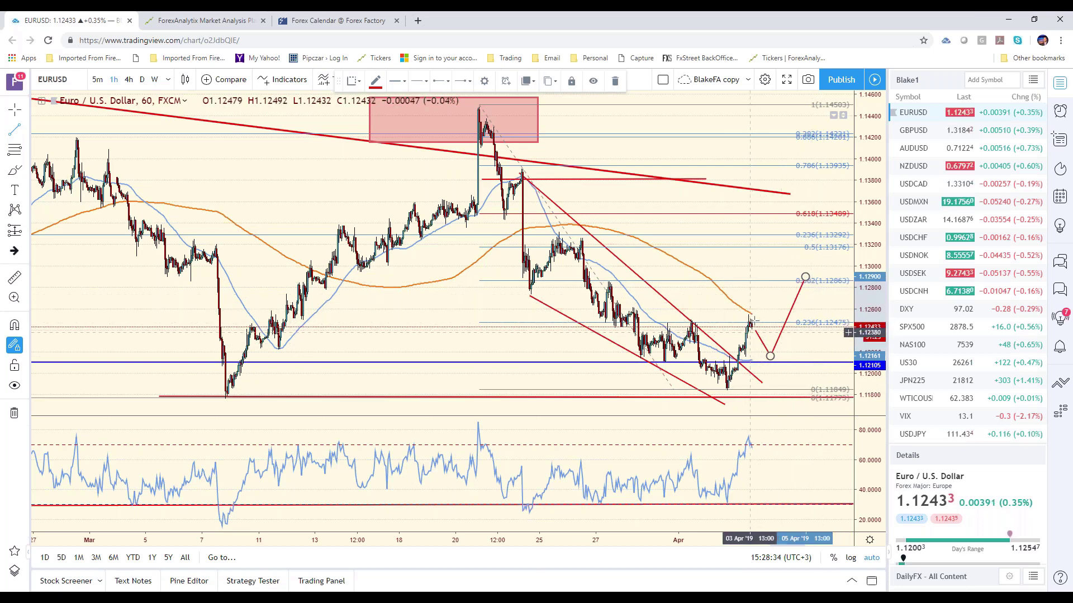
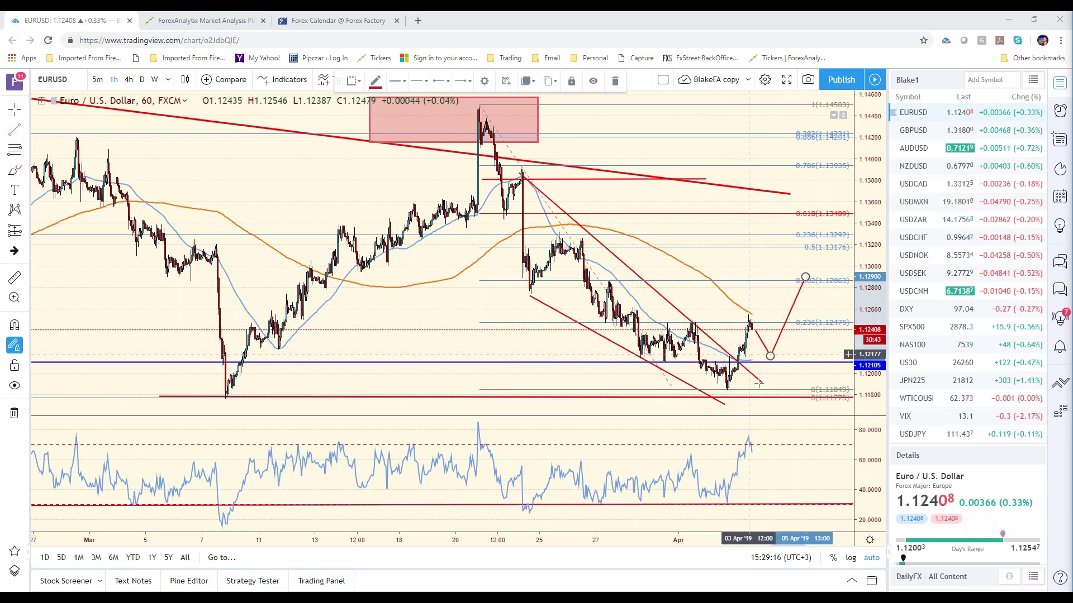
Step: Step down the watchlist from EURUSD to GBPUSD and adjust the chart's visible time range
{"action": "key", "text": "Down"}
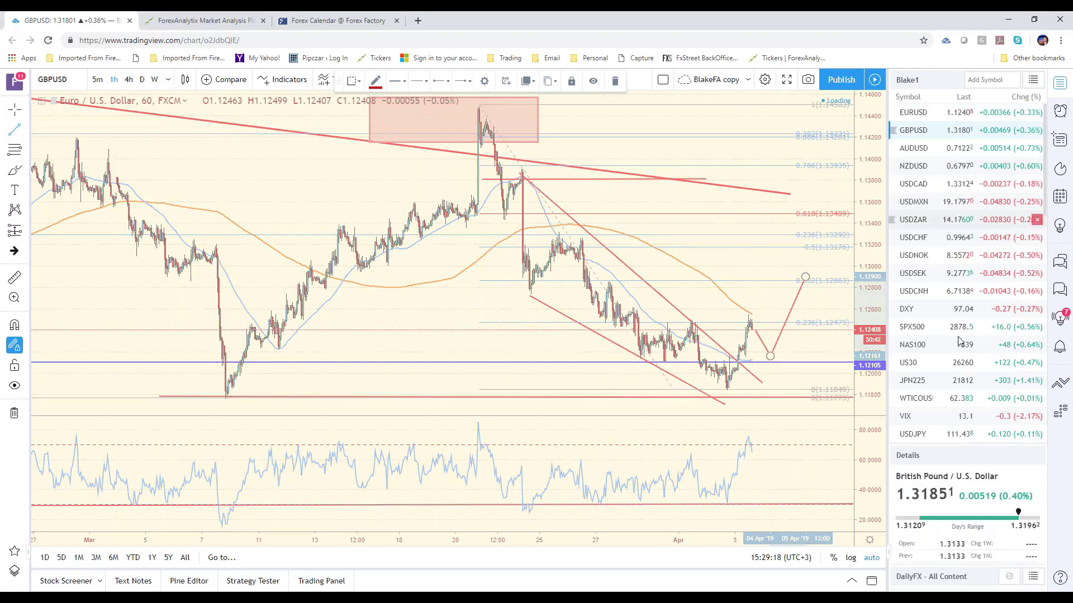
{"action": "scroll", "coordinate": [746, 341], "scroll_direction": "up", "scroll_amount": 2}
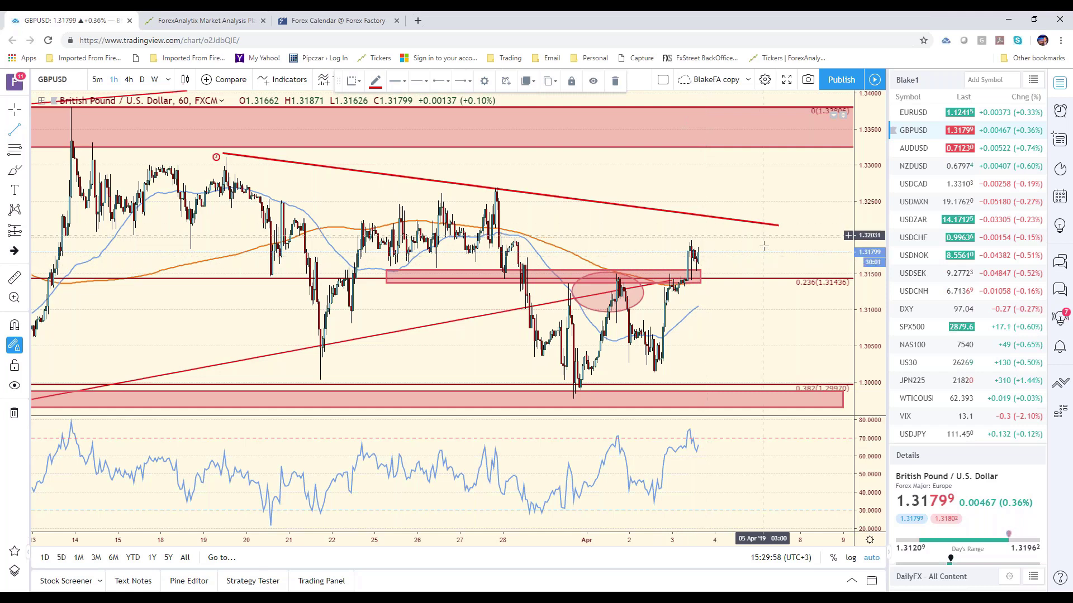
{"action": "scroll", "coordinate": [706, 315], "scroll_direction": "down", "scroll_amount": 1}
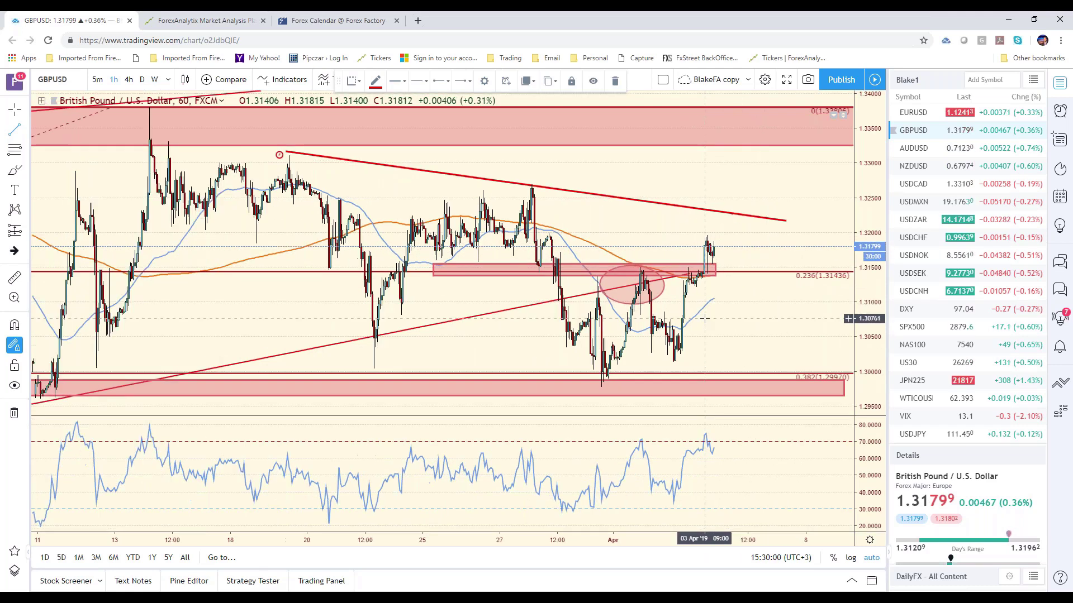
Step: Stretch the pink GBPUSD zone near 1.3150 rightward and draw up-right and down-right projection arrows
{"action": "left_click", "coordinate": [715, 265]}
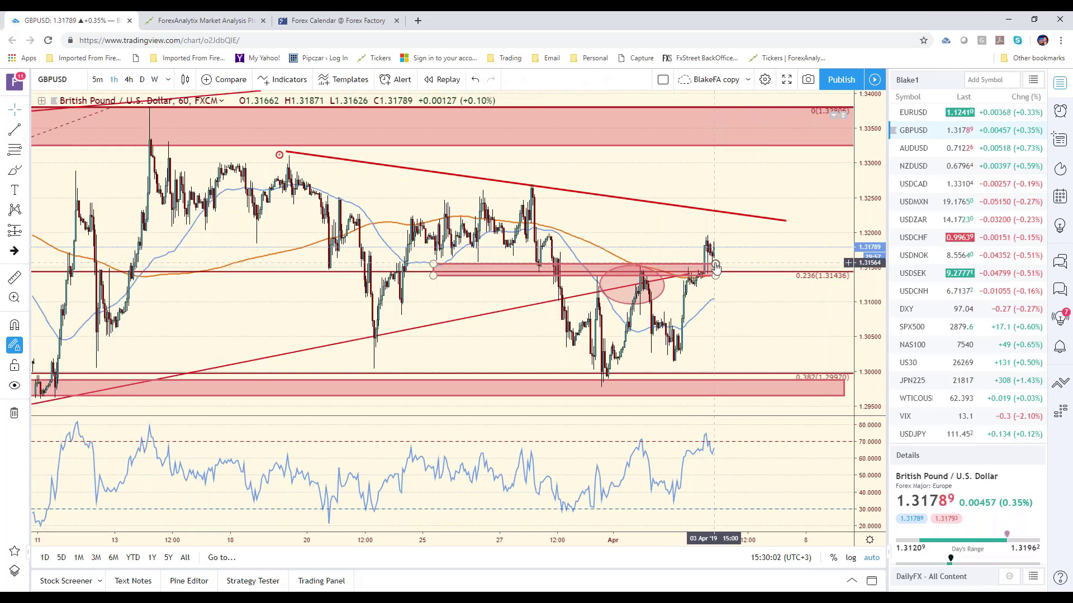
{"action": "left_click_drag", "start_coordinate": [714, 264], "coordinate": [750, 265]}
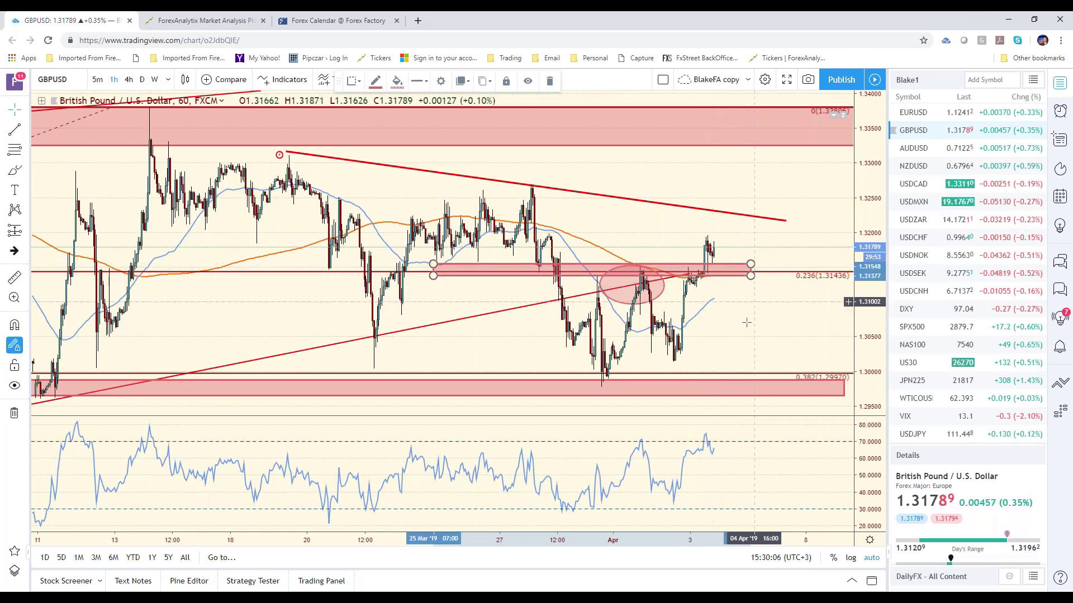
{"action": "left_click", "coordinate": [29, 133]}
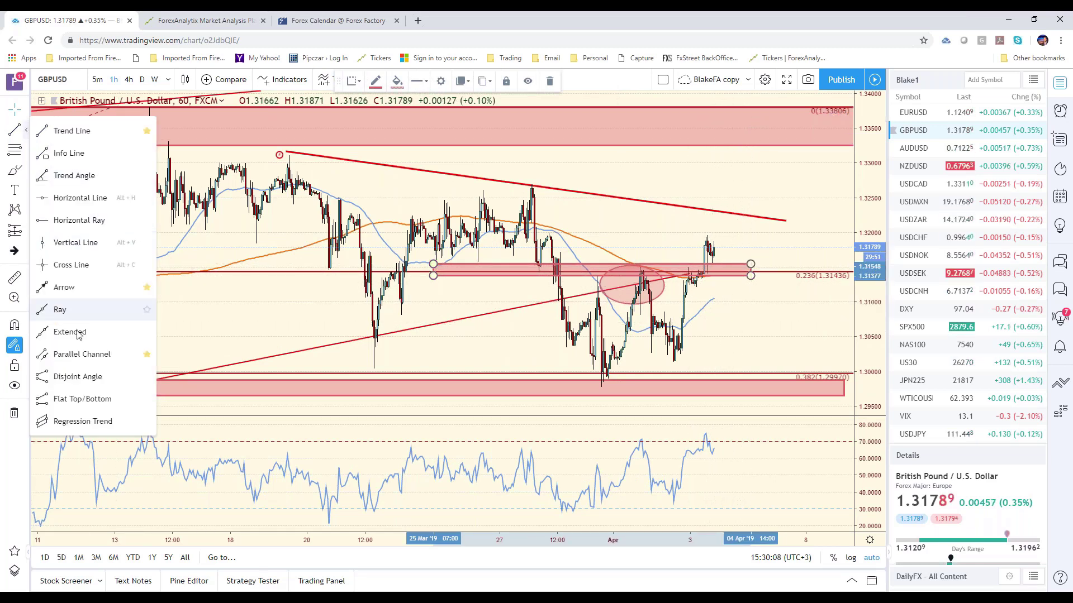
{"action": "left_click", "coordinate": [56, 306]}
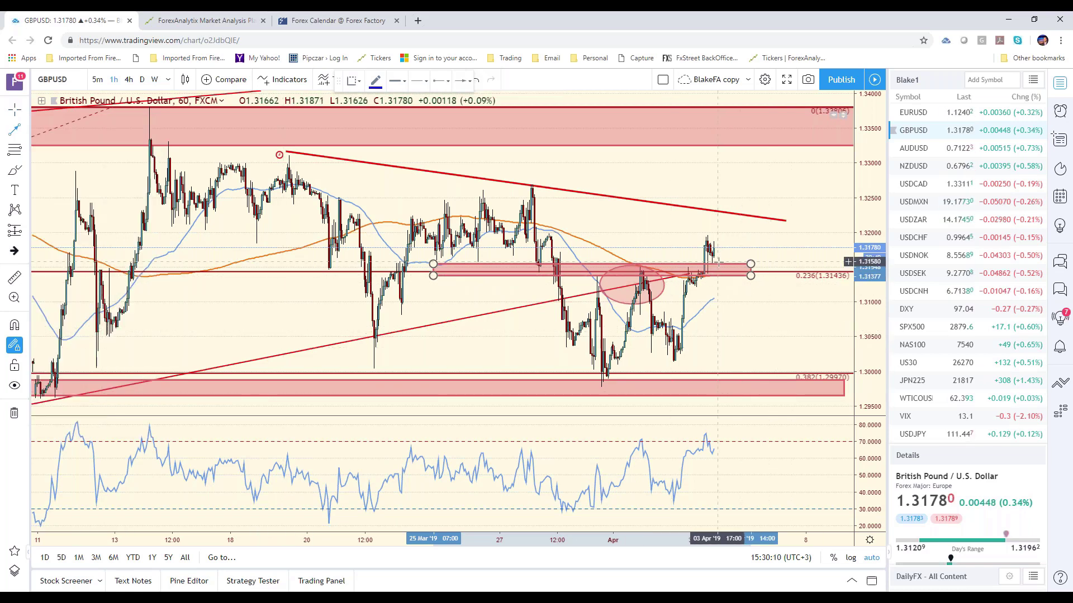
{"action": "left_click_drag", "start_coordinate": [722, 260], "coordinate": [744, 237]}
{"action": "left_click", "coordinate": [744, 237]}
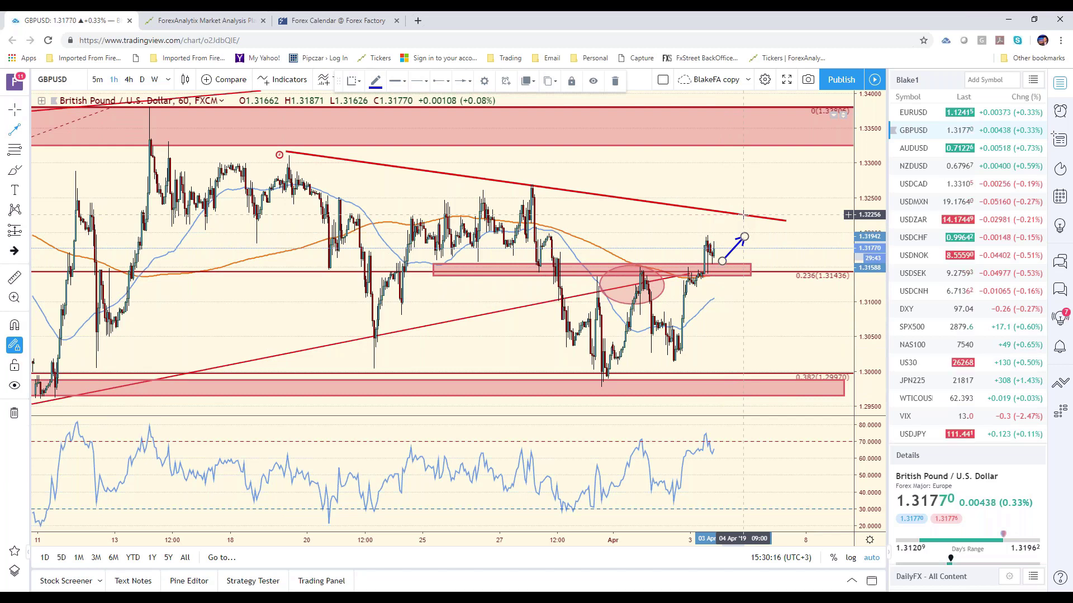
{"action": "left_click", "coordinate": [722, 276]}
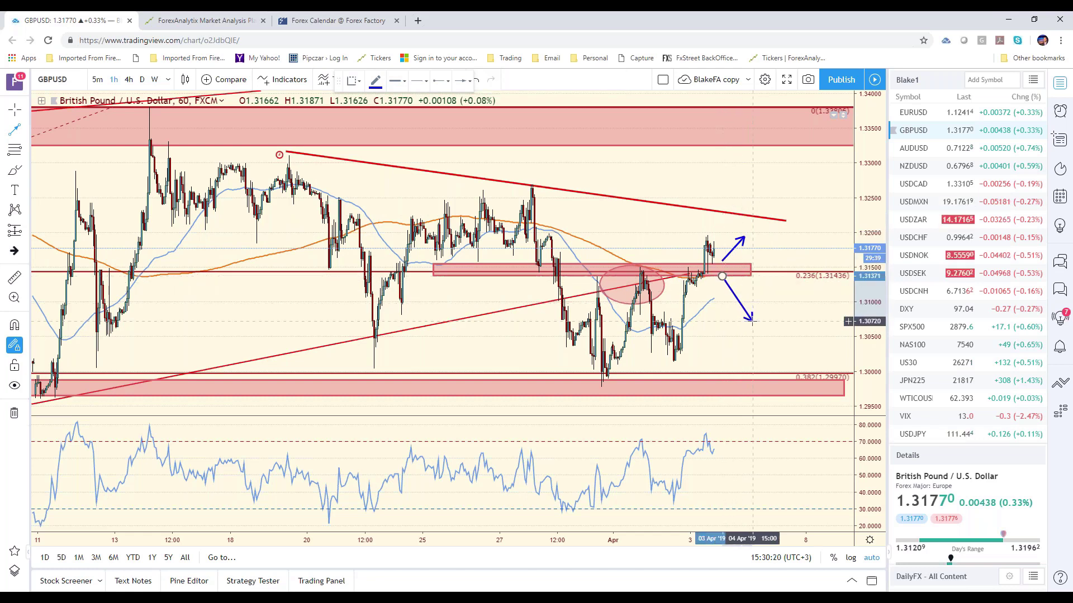
{"action": "left_click", "coordinate": [741, 315]}
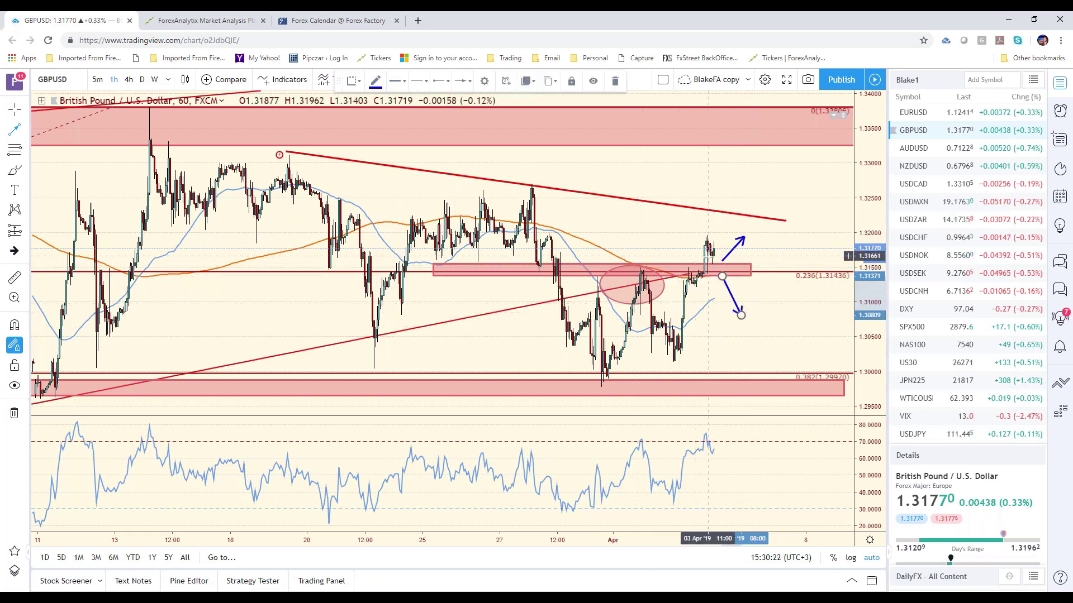
{"action": "scroll", "coordinate": [726, 301], "scroll_direction": "down", "scroll_amount": 2}
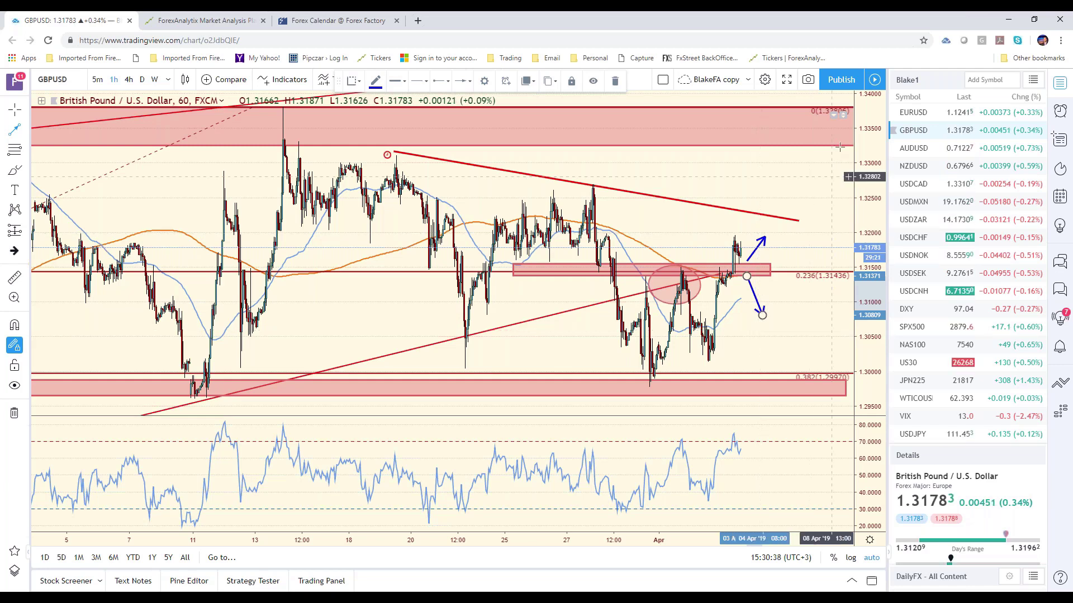
Step: Load AUDUSD and reposition the lower trendline's right end beneath the pink zone
{"action": "left_click", "coordinate": [929, 149]}
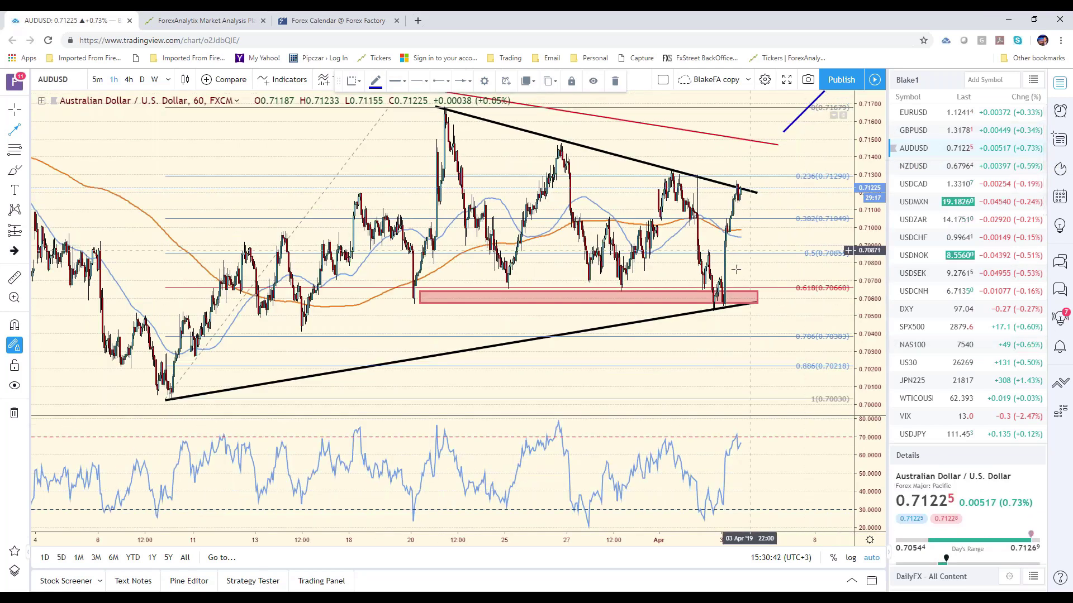
{"action": "scroll", "coordinate": [724, 300], "scroll_direction": "down", "scroll_amount": 2}
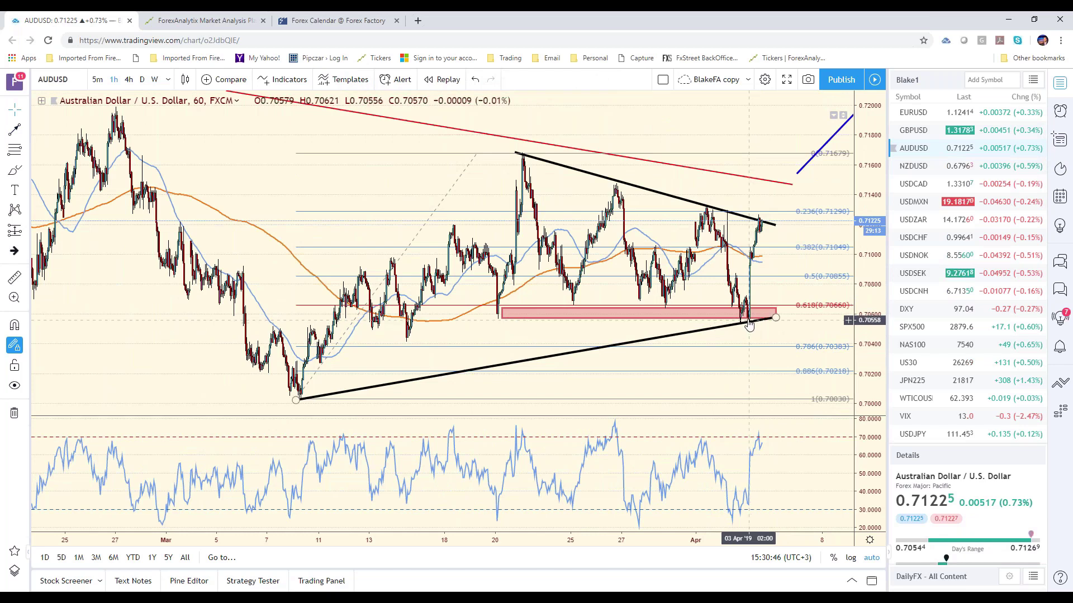
{"action": "mouse_move", "coordinate": [775, 318]}
{"action": "left_mouse_down"}
{"action": "mouse_move", "coordinate": [791, 278]}
{"action": "mouse_move", "coordinate": [777, 280]}
{"action": "left_mouse_up"}
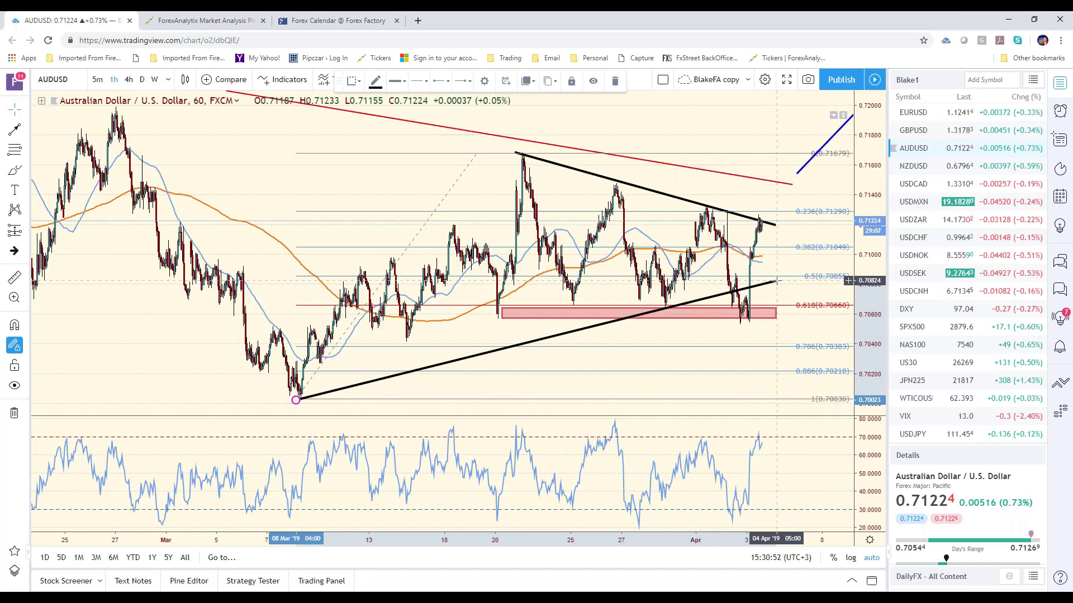
{"action": "left_click_drag", "start_coordinate": [776, 281], "coordinate": [777, 316]}
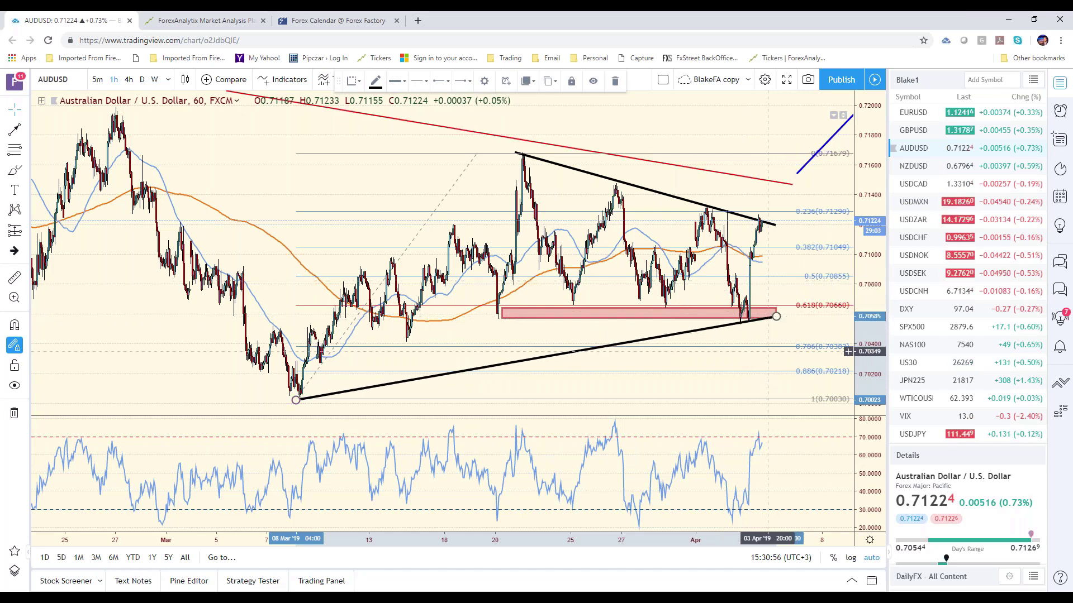
Step: Extend the pink support zone slightly left and lengthen the upper trendline's right end
{"action": "left_click", "coordinate": [506, 322]}
{"action": "left_click_drag", "start_coordinate": [503, 318], "coordinate": [496, 318]}
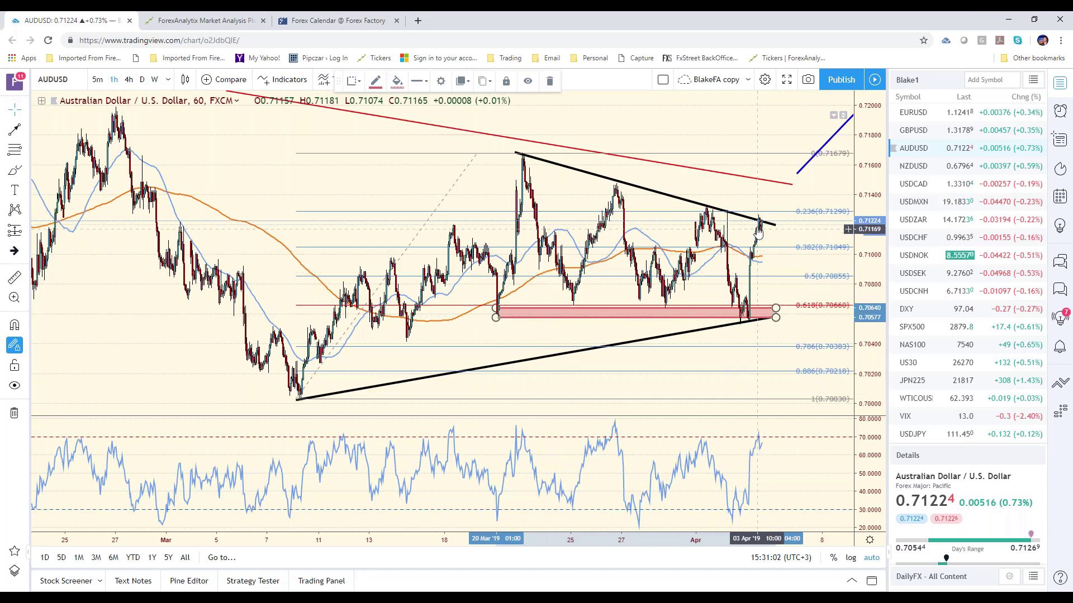
{"action": "left_click_drag", "start_coordinate": [774, 225], "coordinate": [773, 226]}
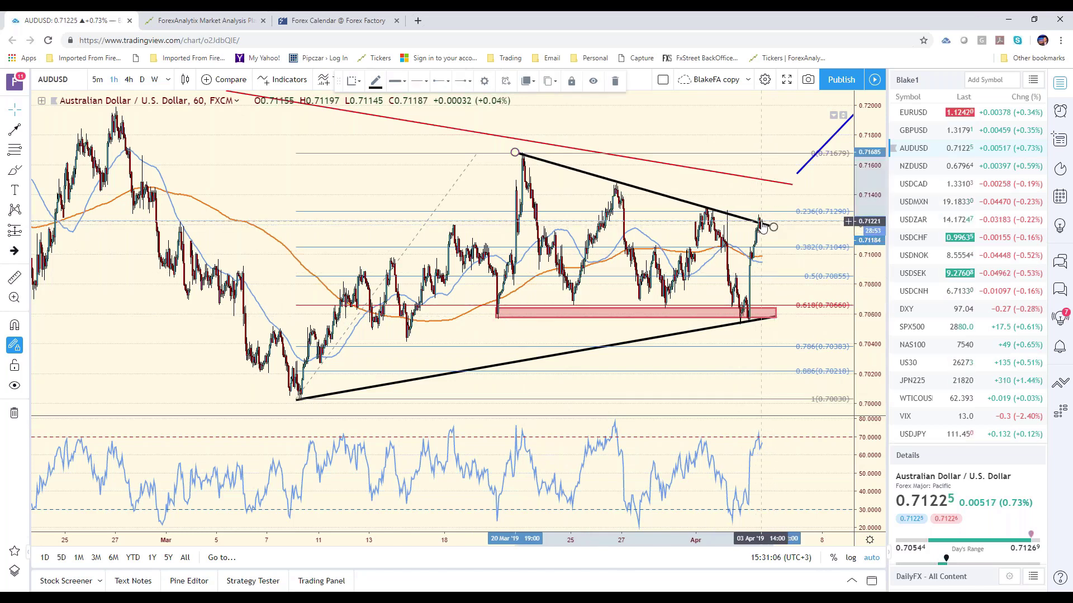
{"action": "scroll", "coordinate": [769, 227], "scroll_direction": "down", "scroll_amount": 5}
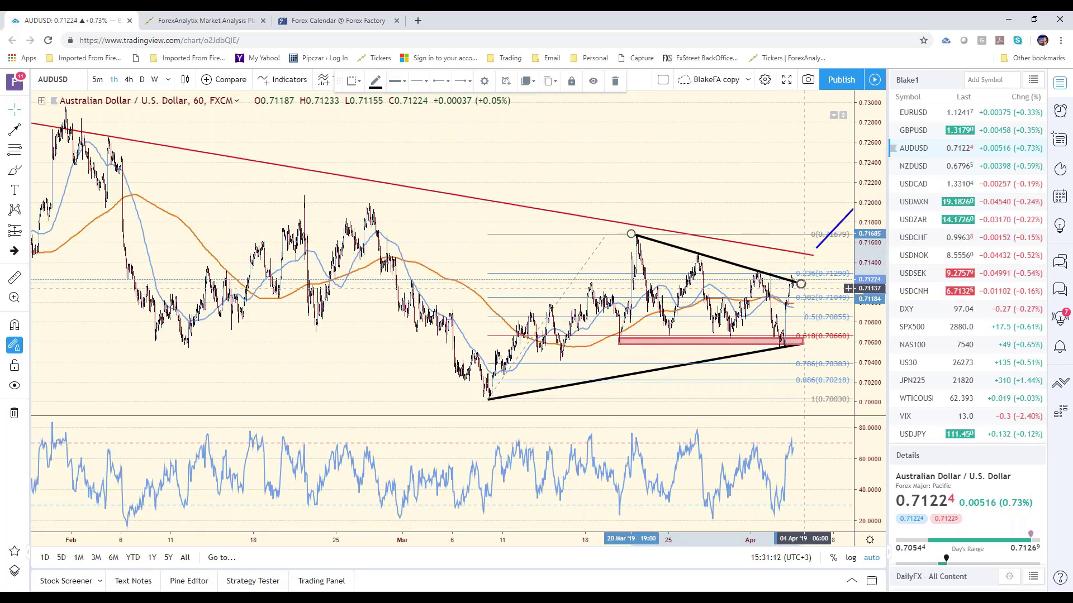
{"action": "left_click_drag", "start_coordinate": [804, 185], "coordinate": [587, 193]}
{"action": "scroll", "coordinate": [726, 235], "scroll_direction": "down", "scroll_amount": 4}
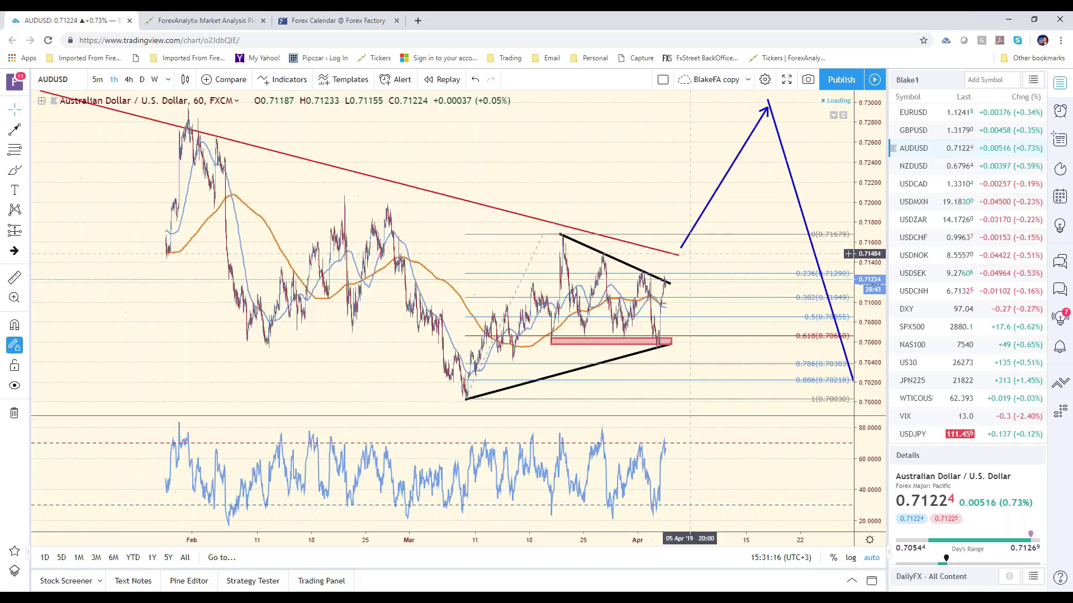
{"action": "scroll", "coordinate": [684, 266], "scroll_direction": "down", "scroll_amount": 3}
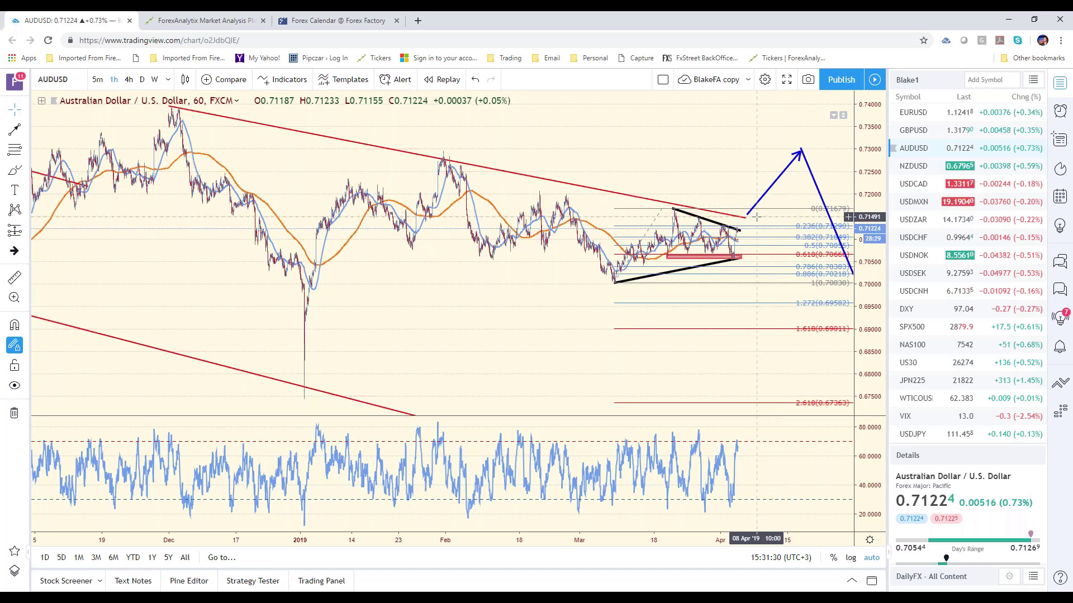
{"action": "scroll", "coordinate": [673, 266], "scroll_direction": "up", "scroll_amount": 3}
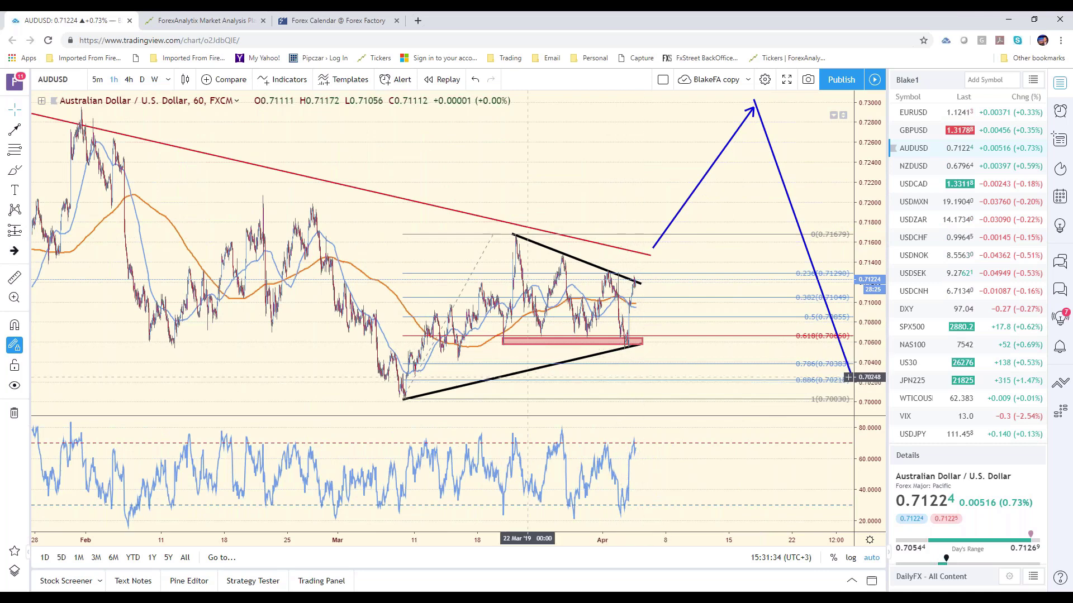
{"action": "scroll", "coordinate": [486, 372], "scroll_direction": "left", "scroll_amount": 5}
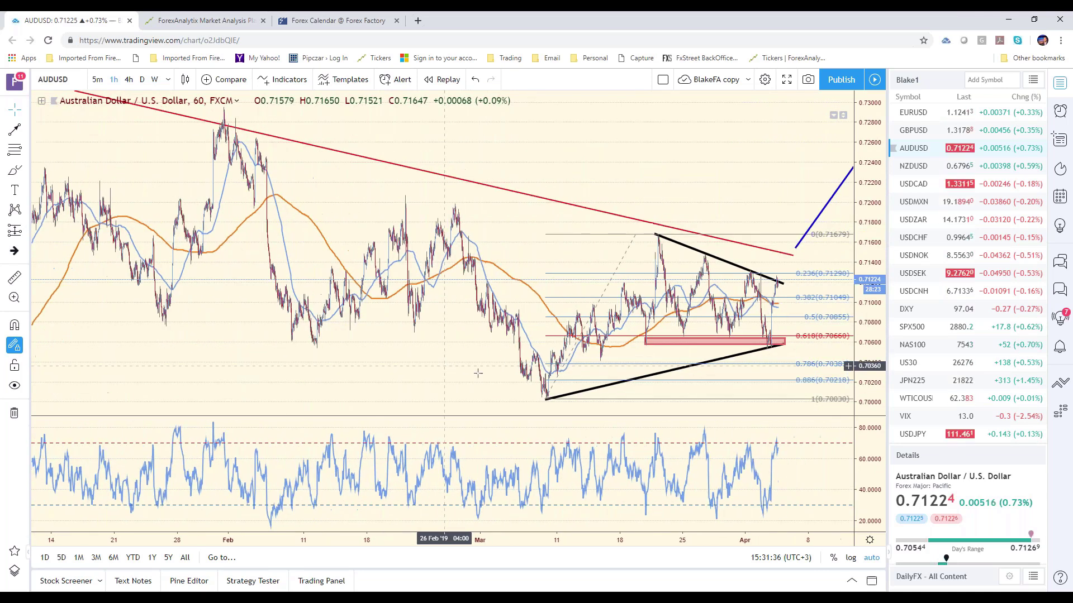
{"action": "scroll", "coordinate": [723, 323], "scroll_direction": "up", "scroll_amount": 3}
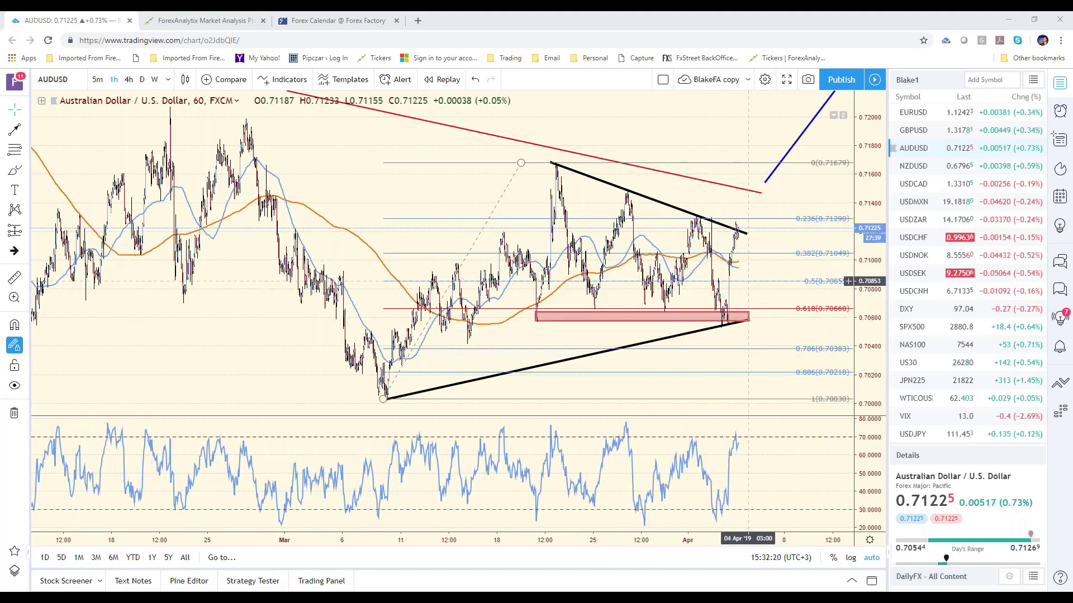
{"action": "left_click", "coordinate": [916, 165]}
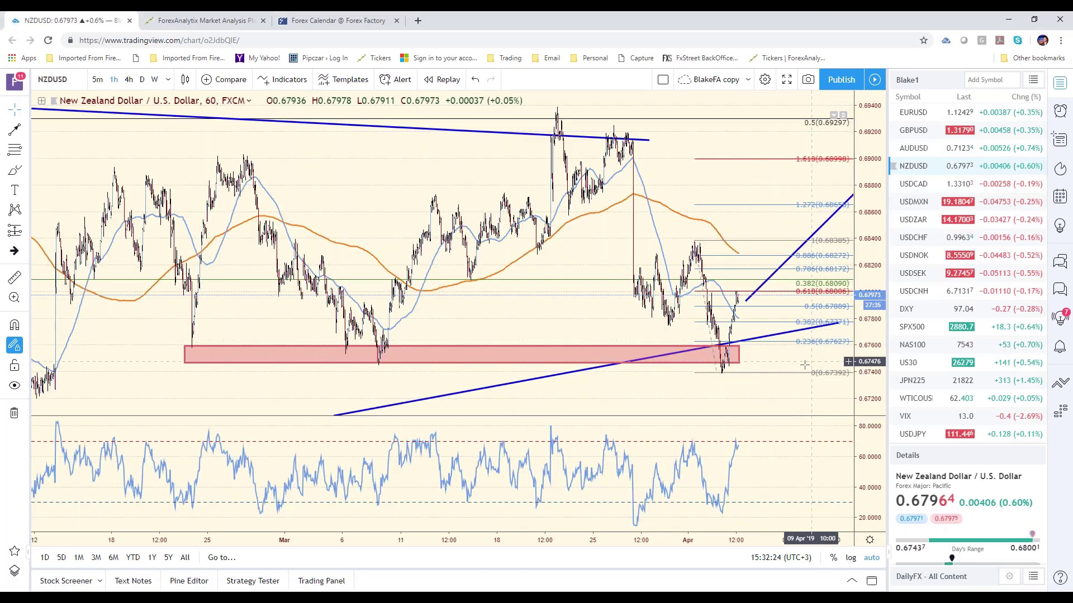
Step: Adjust the endpoint of the rising blue trendline on the NZDUSD chart
{"action": "scroll", "coordinate": [686, 349], "scroll_direction": "up", "scroll_amount": 1}
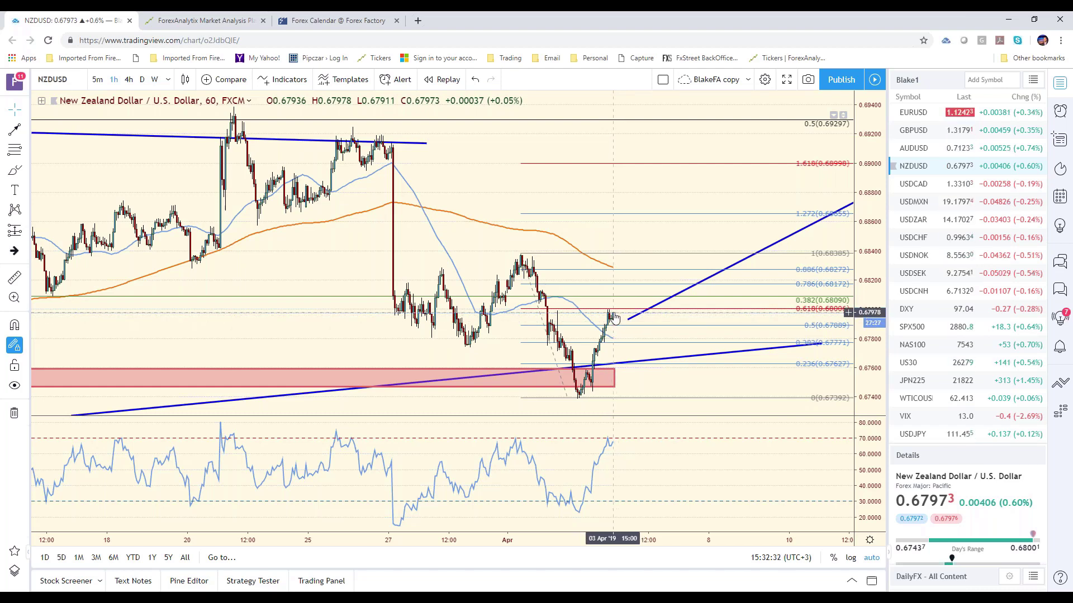
{"action": "scroll", "coordinate": [649, 347], "scroll_direction": "down", "scroll_amount": 2}
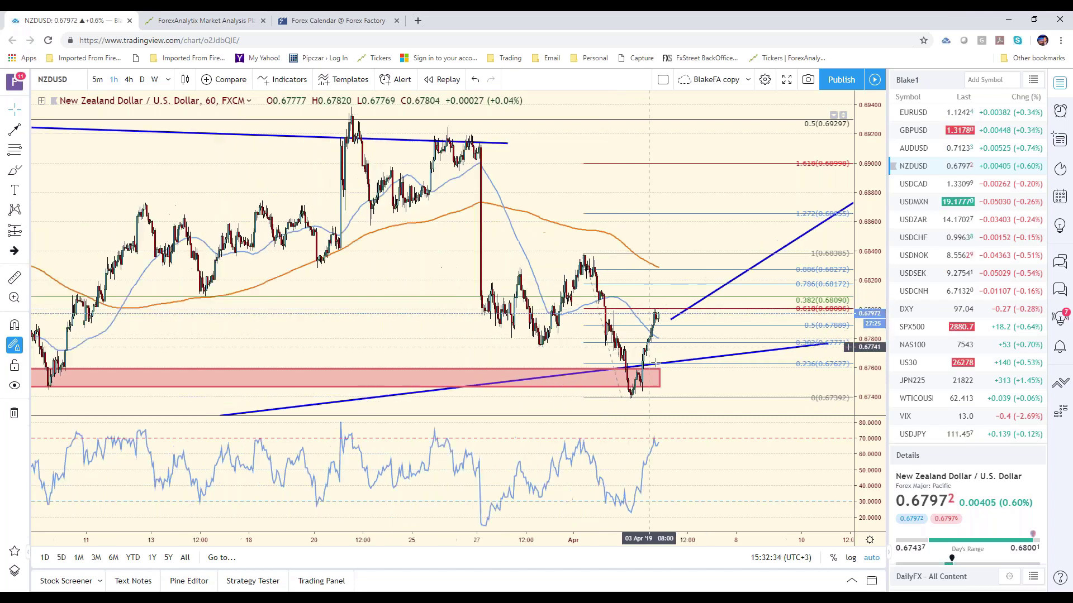
{"action": "scroll", "coordinate": [649, 347], "scroll_direction": "down", "scroll_amount": 2}
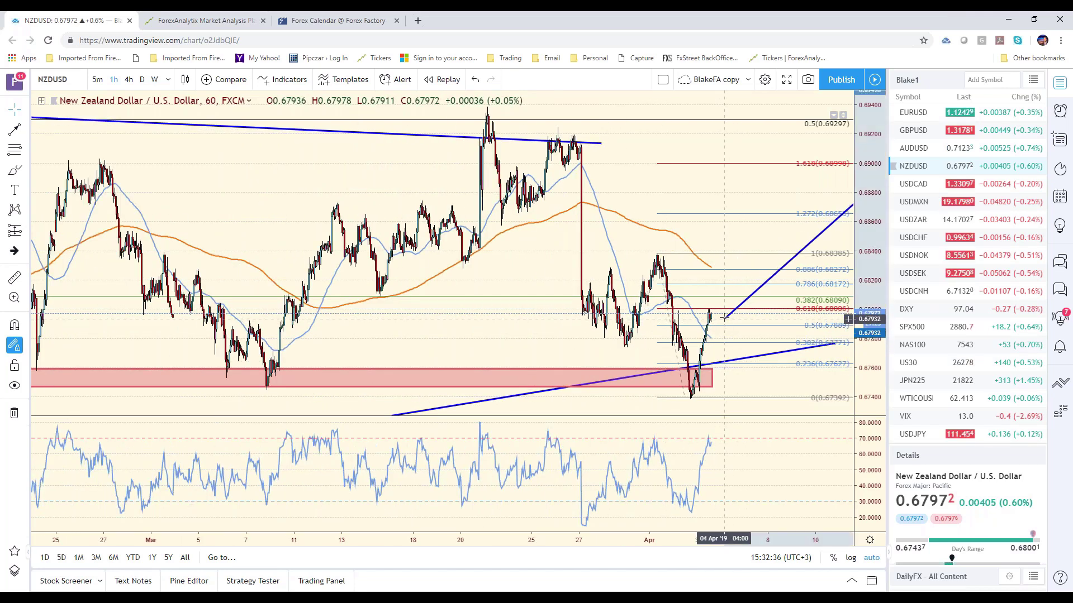
{"action": "left_click_drag", "start_coordinate": [725, 317], "coordinate": [718, 302]}
{"action": "scroll", "coordinate": [704, 387], "scroll_direction": "down", "scroll_amount": 2}
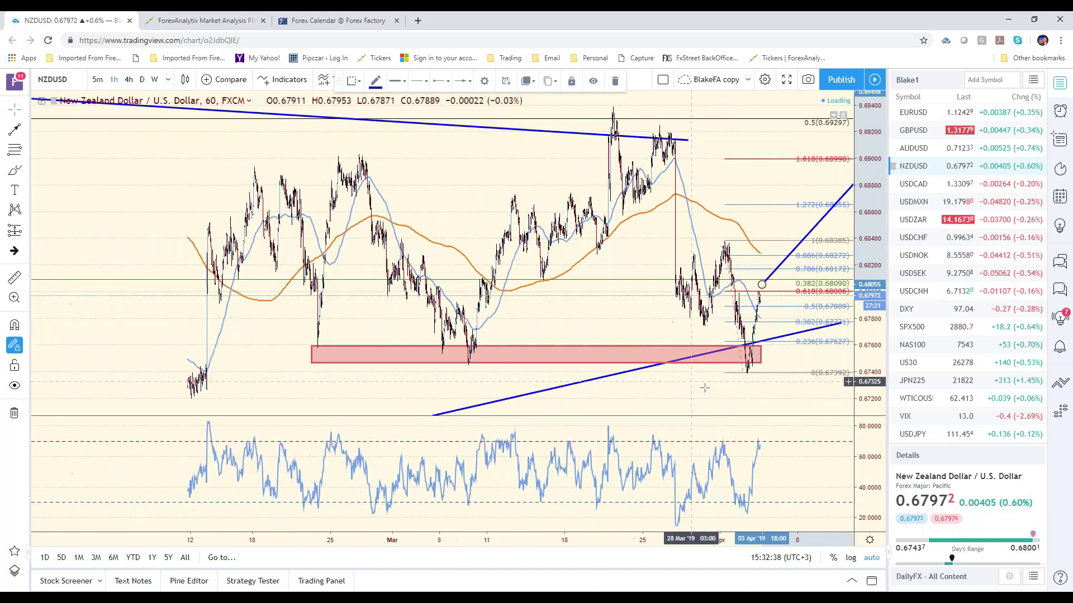
{"action": "scroll", "coordinate": [707, 385], "scroll_direction": "up", "scroll_amount": 3}
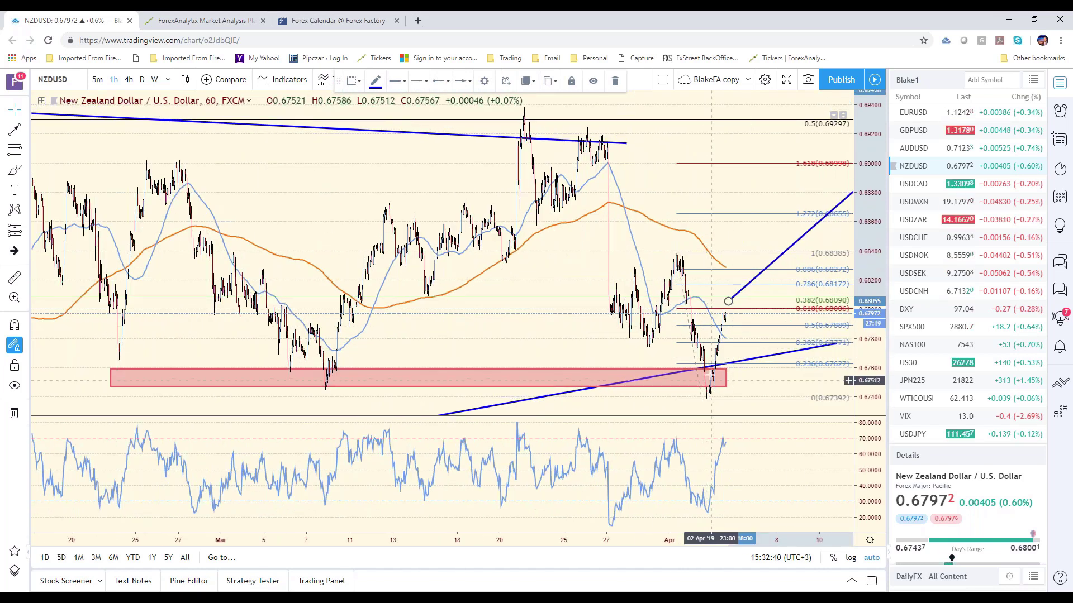
Step: Switch to the 4-hour timeframe and select the lower blue trendline and Fibonacci drawing
{"action": "left_click", "coordinate": [128, 79]}
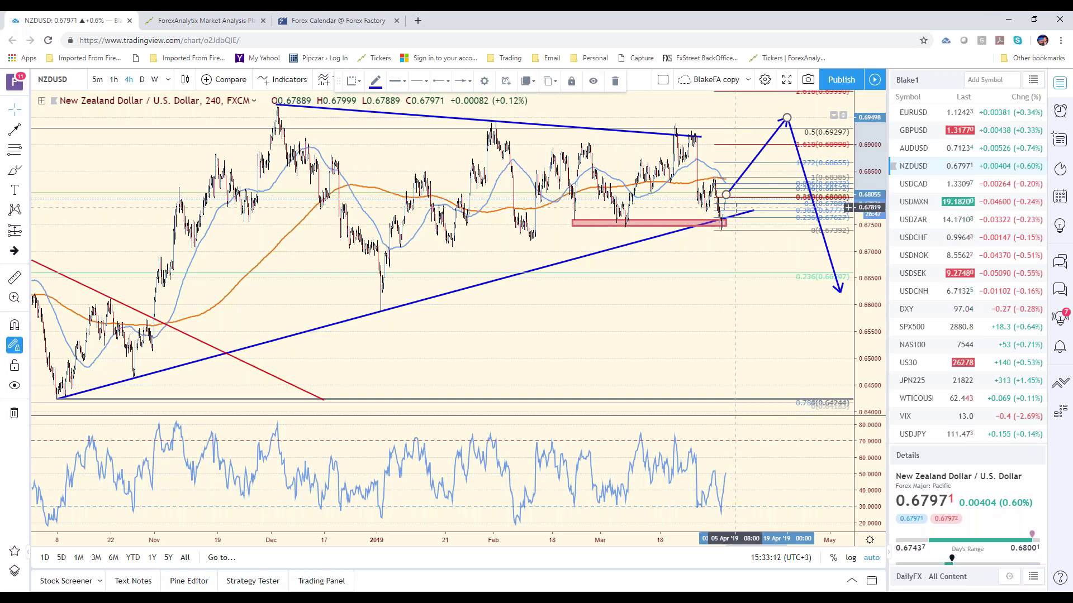
{"action": "left_click", "coordinate": [739, 215]}
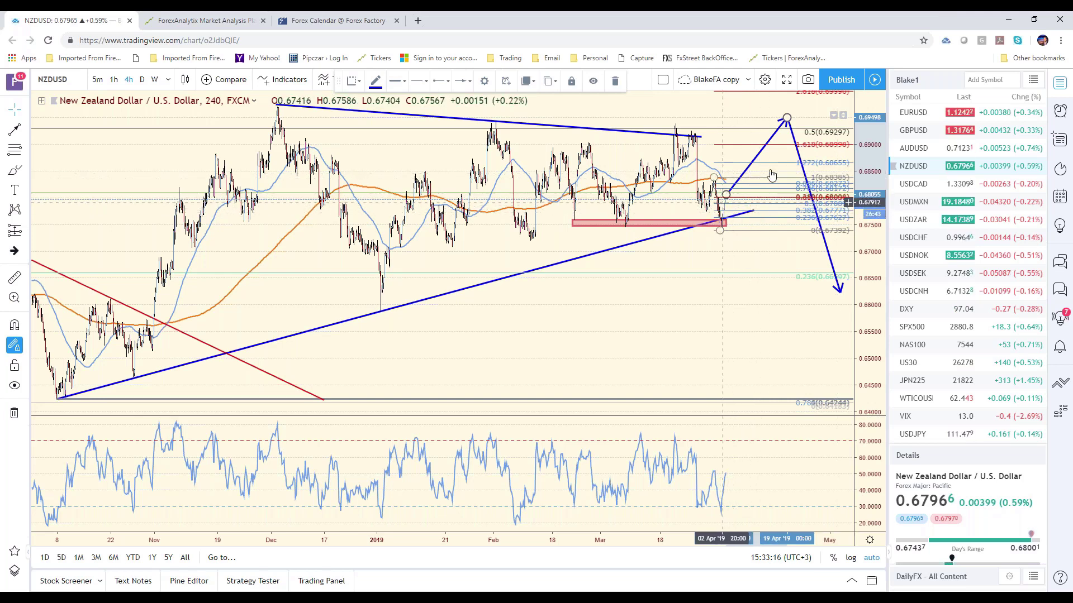
{"action": "left_click", "coordinate": [740, 177]}
{"action": "scroll", "coordinate": [740, 178], "scroll_direction": "up", "scroll_amount": 2}
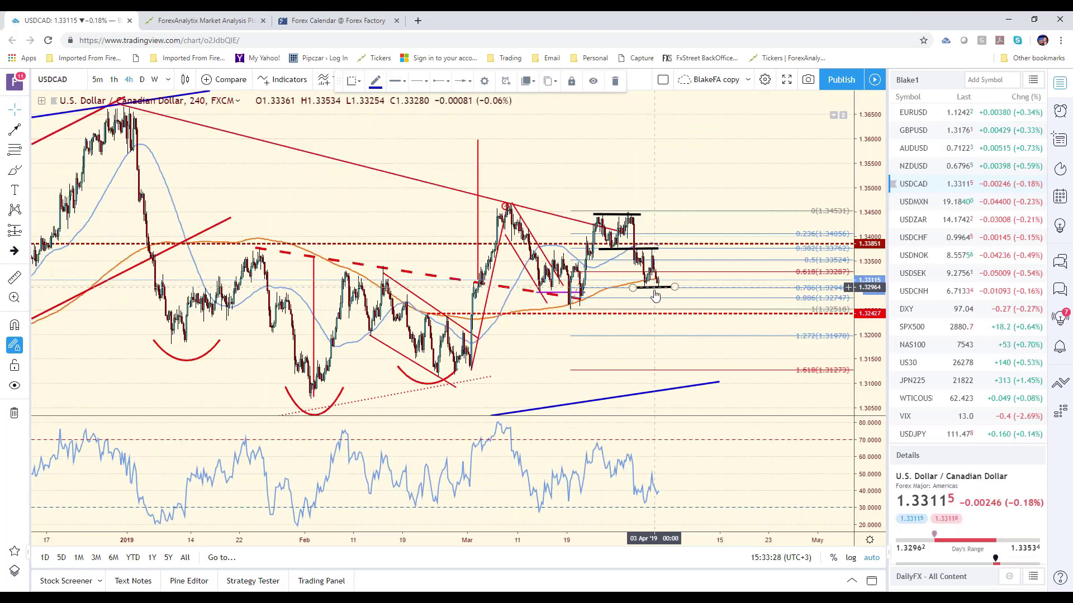
Step: Zoom the USDCAD chart, then load the USDMXN chart from the watchlist
{"action": "scroll", "coordinate": [664, 304], "scroll_direction": "up", "scroll_amount": 3}
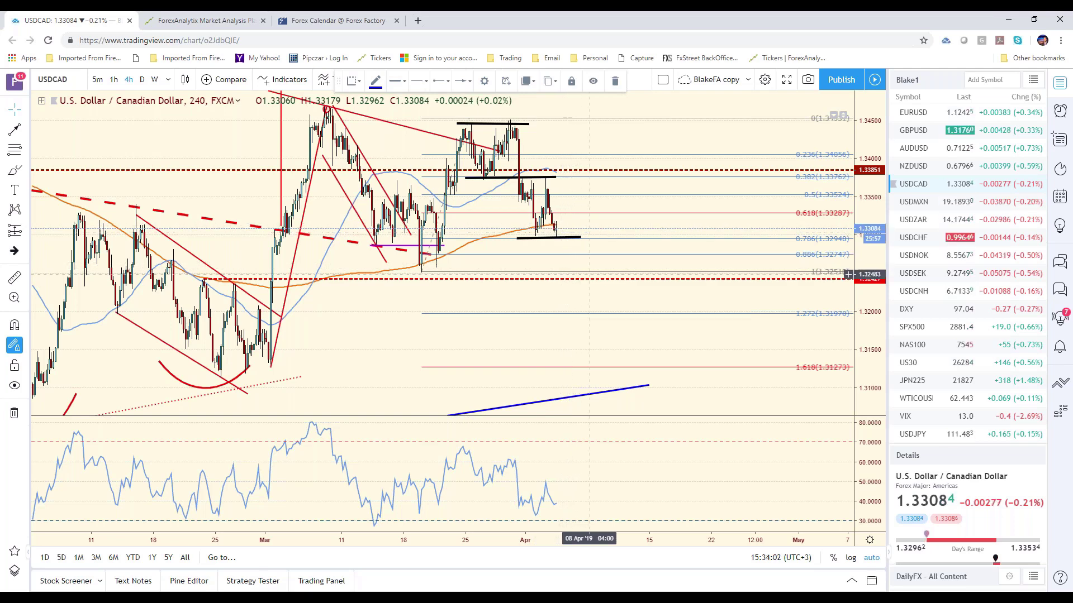
{"action": "left_click", "coordinate": [916, 201]}
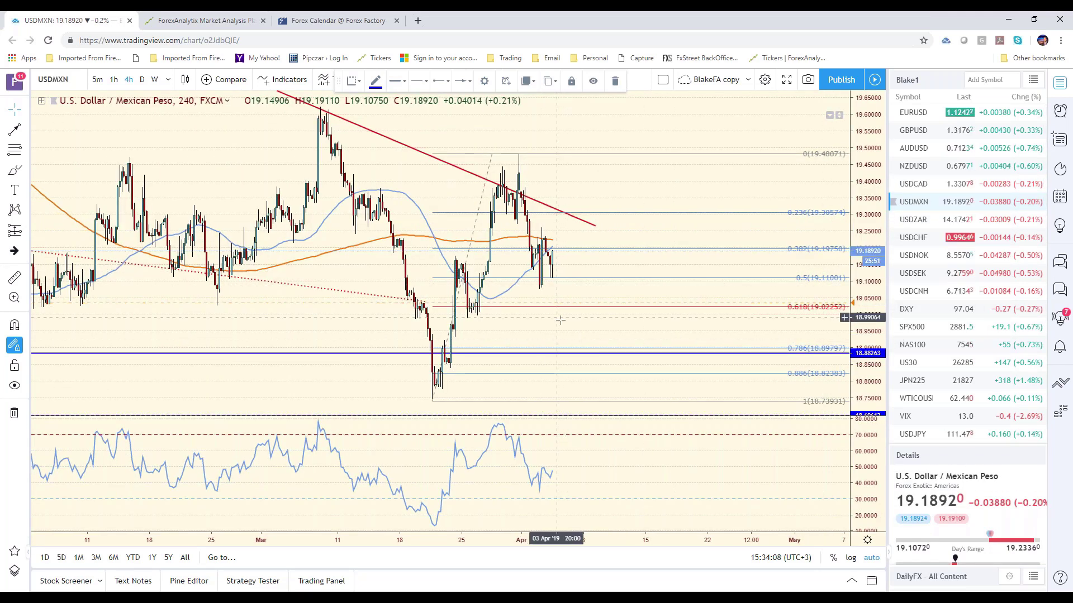
{"action": "left_click", "coordinate": [591, 268]}
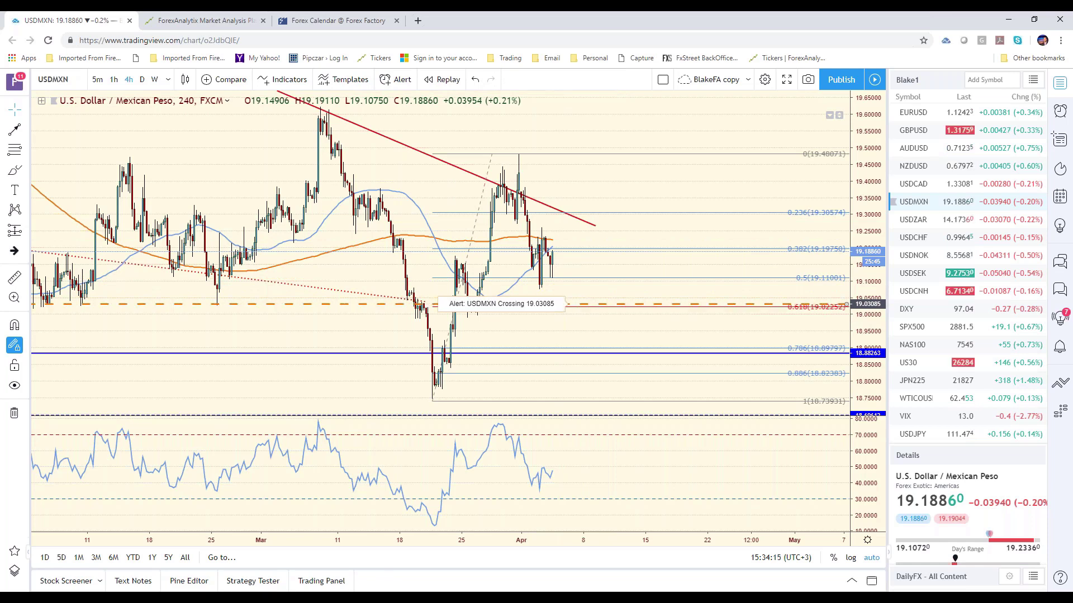
{"action": "double_click", "coordinate": [564, 305]}
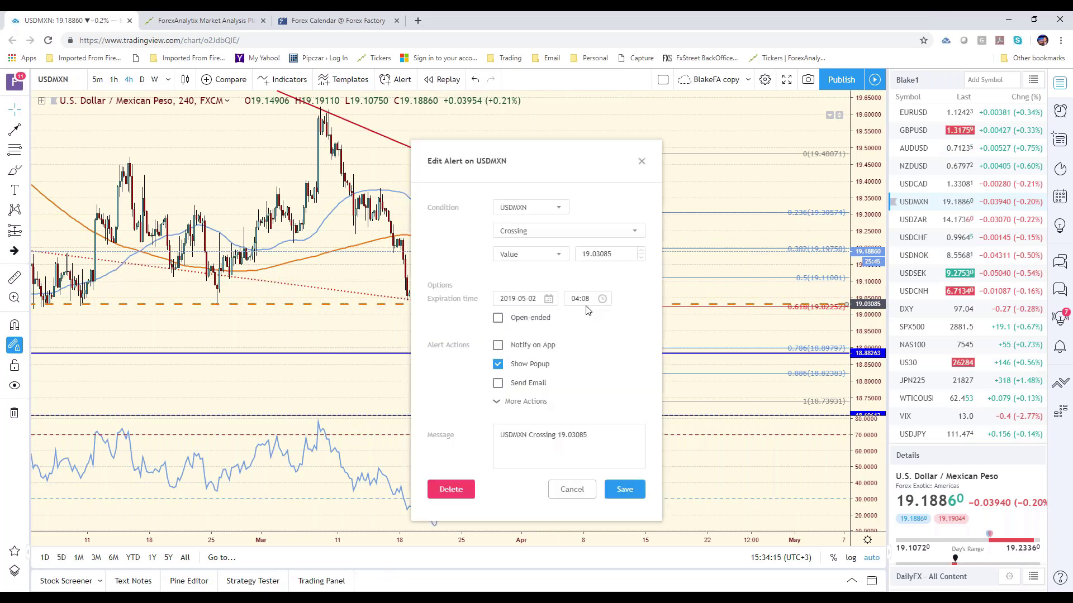
{"action": "left_click", "coordinate": [641, 161]}
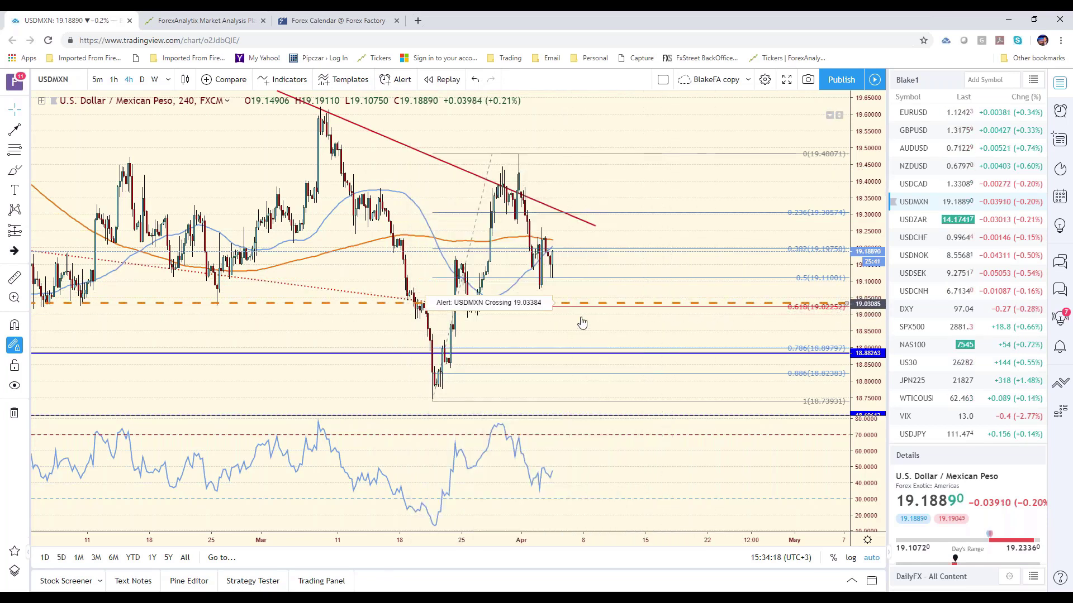
Step: Draw red trend lines dropping from current USDMXN price to the 0.618 Fibonacci, then rebounding
{"action": "left_click", "coordinate": [22, 132]}
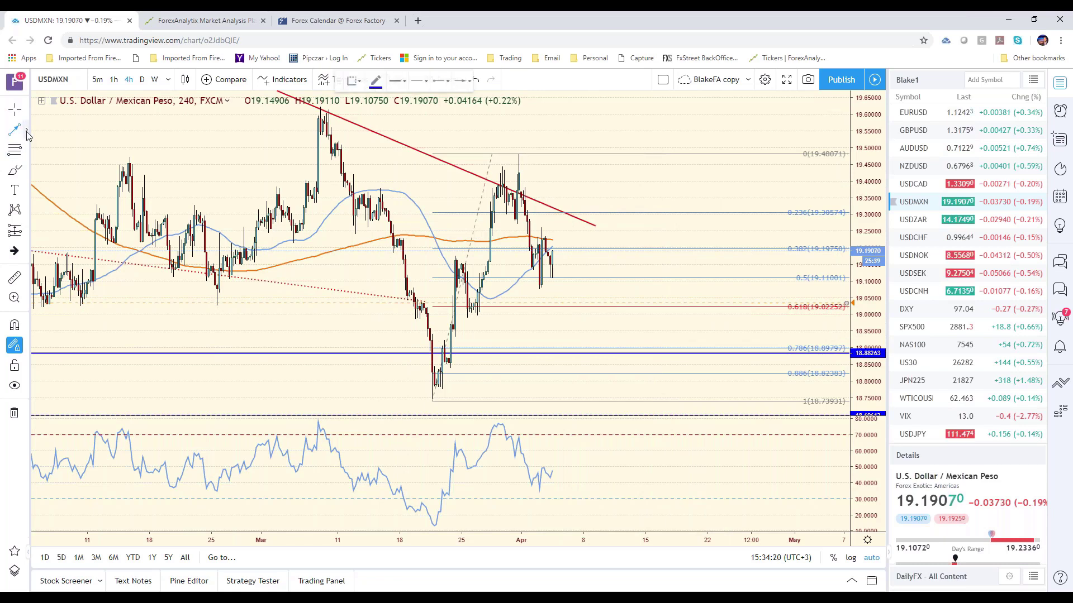
{"action": "left_click", "coordinate": [26, 134]}
{"action": "left_click", "coordinate": [55, 130]}
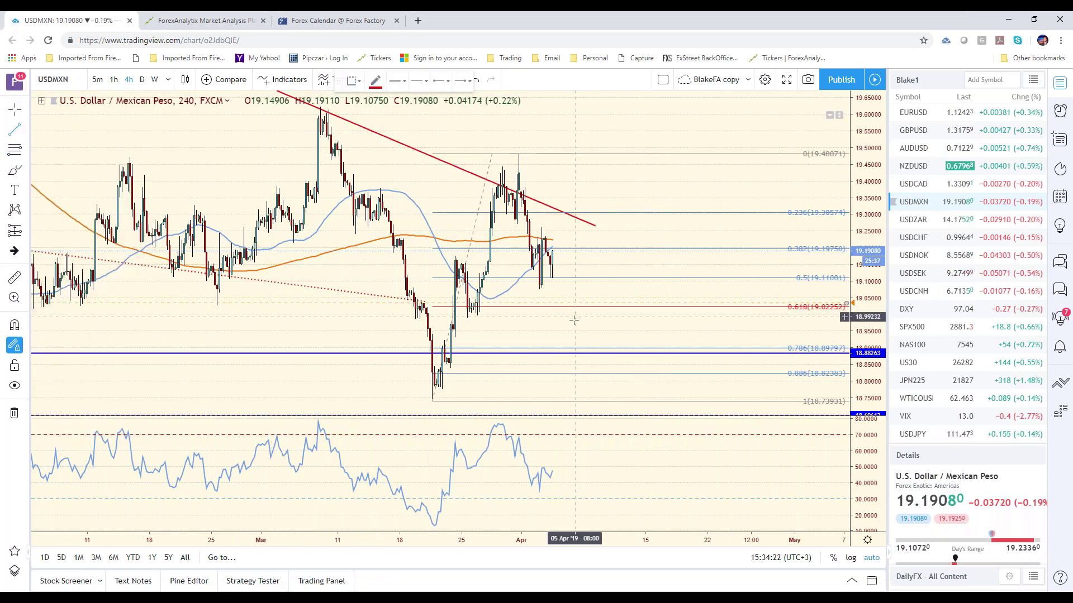
{"action": "left_click", "coordinate": [558, 256]}
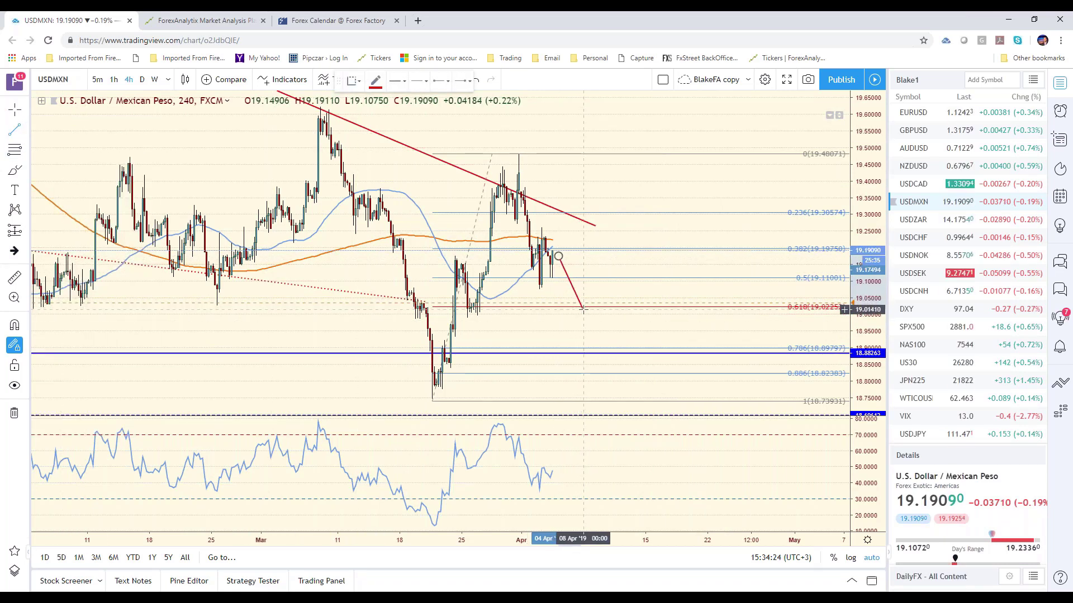
{"action": "left_click", "coordinate": [582, 309]}
{"action": "left_click", "coordinate": [582, 309]}
{"action": "left_click", "coordinate": [618, 262]}
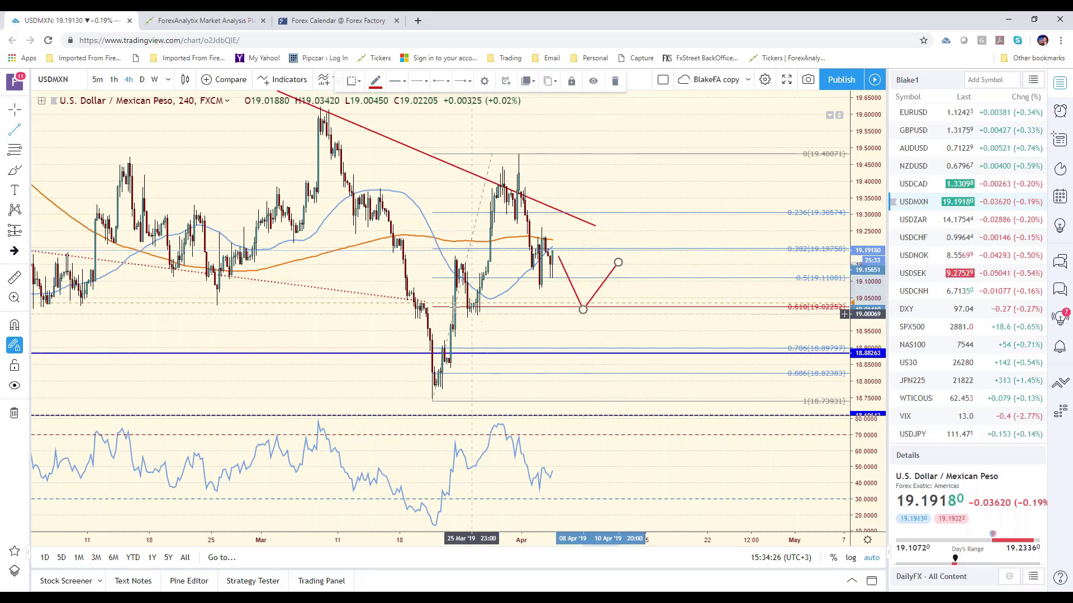
Step: Draw a horizontal line at the late-March low, nudge it, then delete it
{"action": "left_click", "coordinate": [456, 316]}
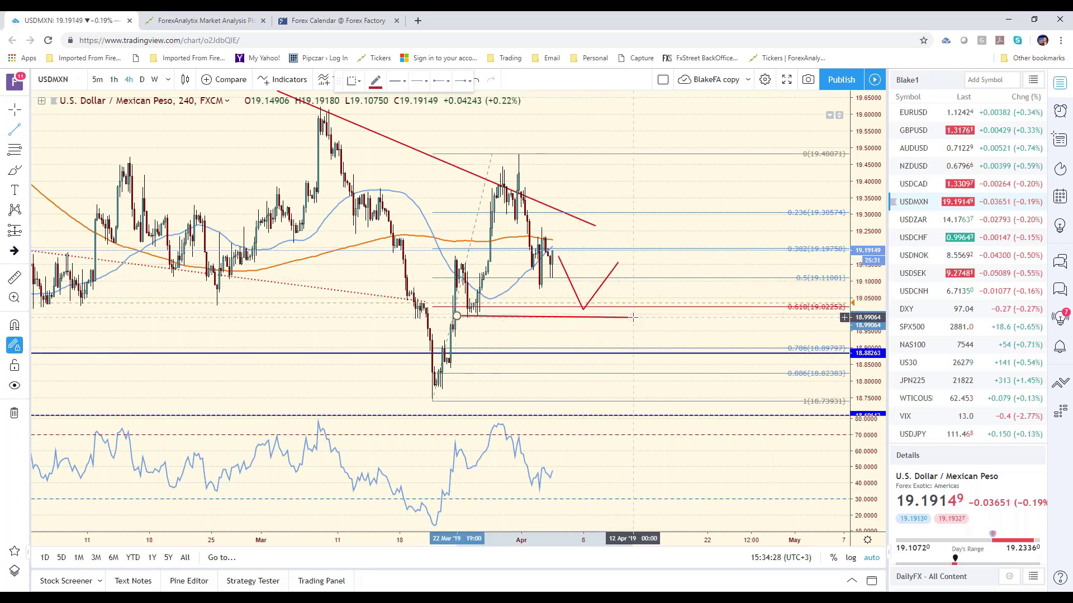
{"action": "left_click", "coordinate": [632, 317]}
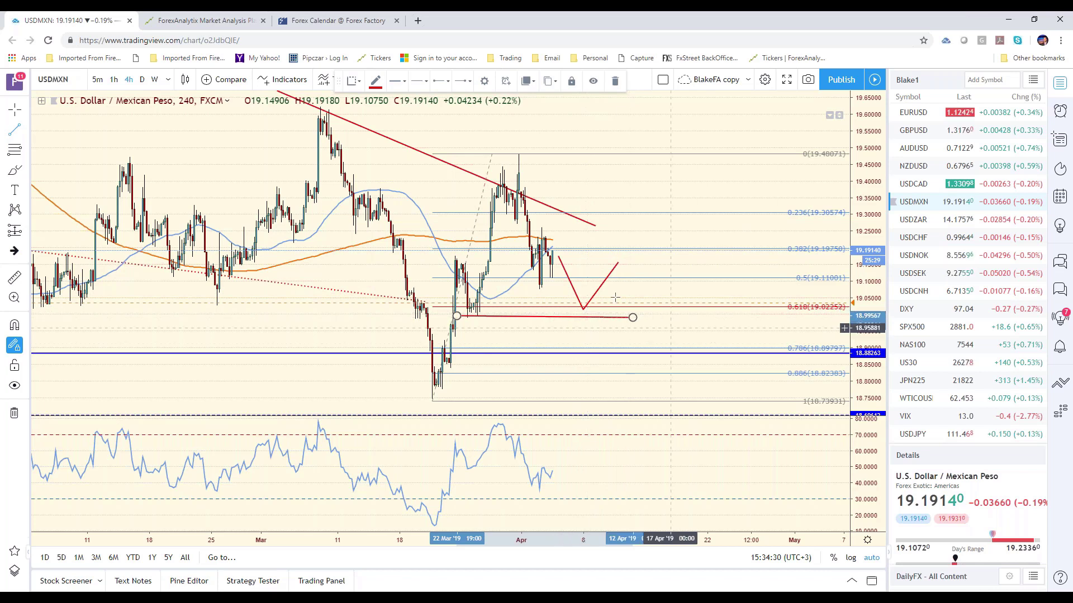
{"action": "left_click_drag", "start_coordinate": [632, 318], "coordinate": [630, 320]}
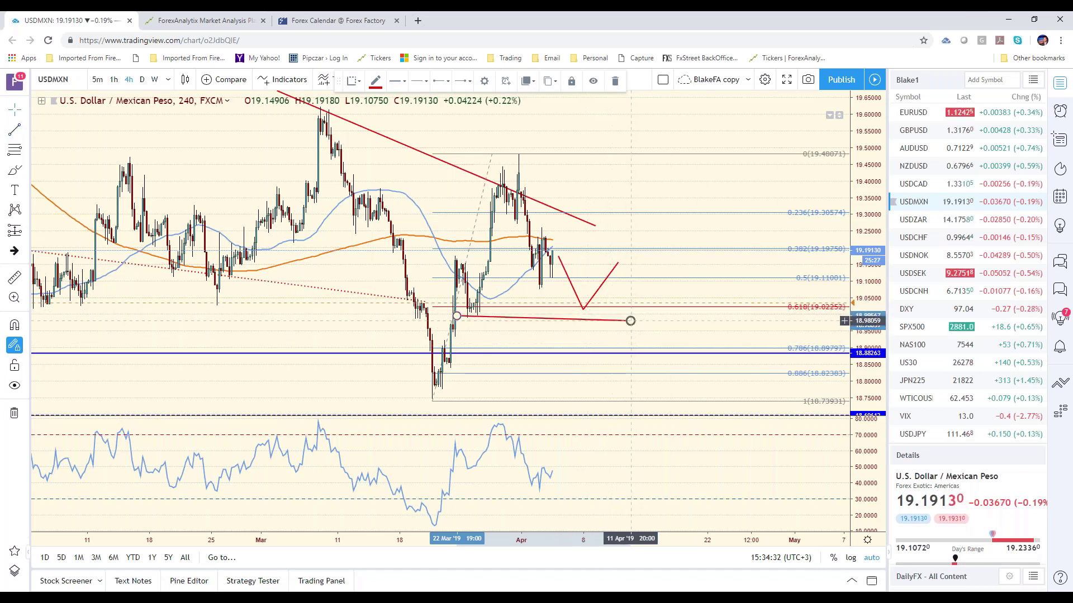
{"action": "key", "text": "Delete"}
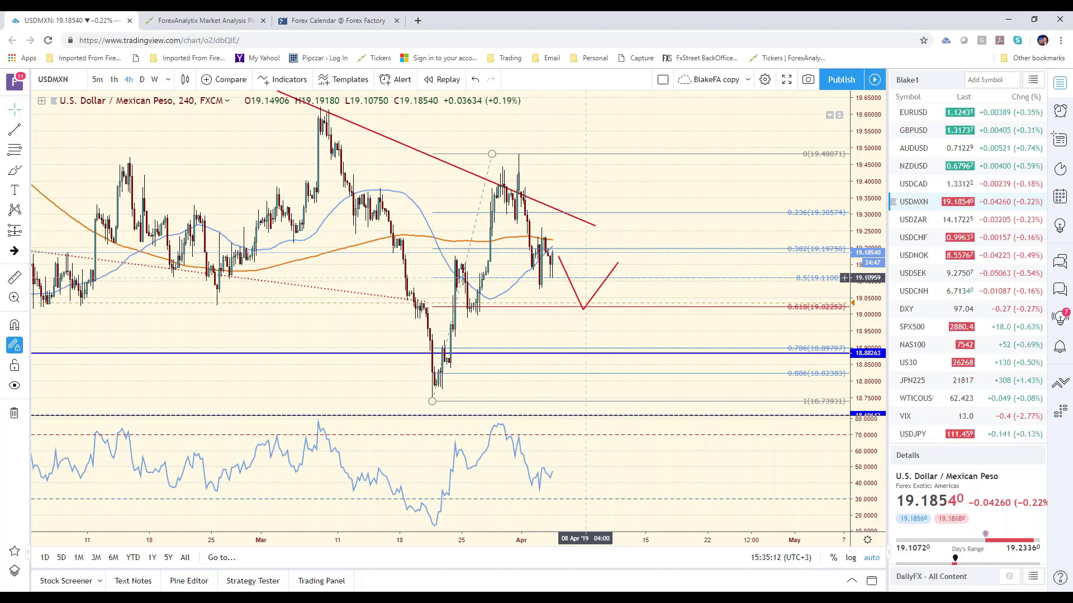
Step: Delete both the downward and upward red projection legs from the USDMXN chart
{"action": "left_click", "coordinate": [563, 264]}
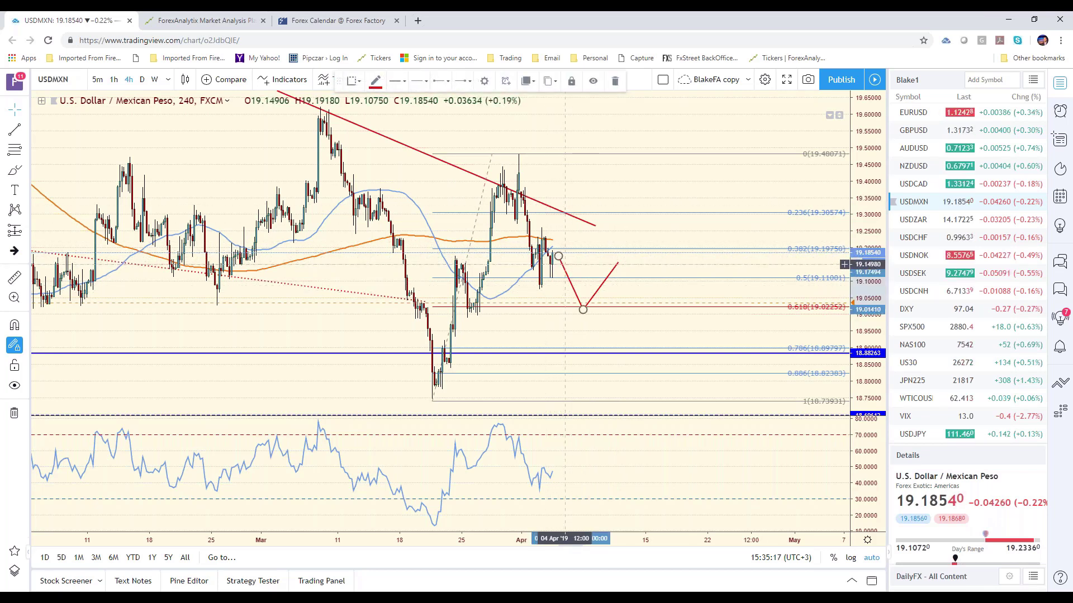
{"action": "key", "text": "Delete"}
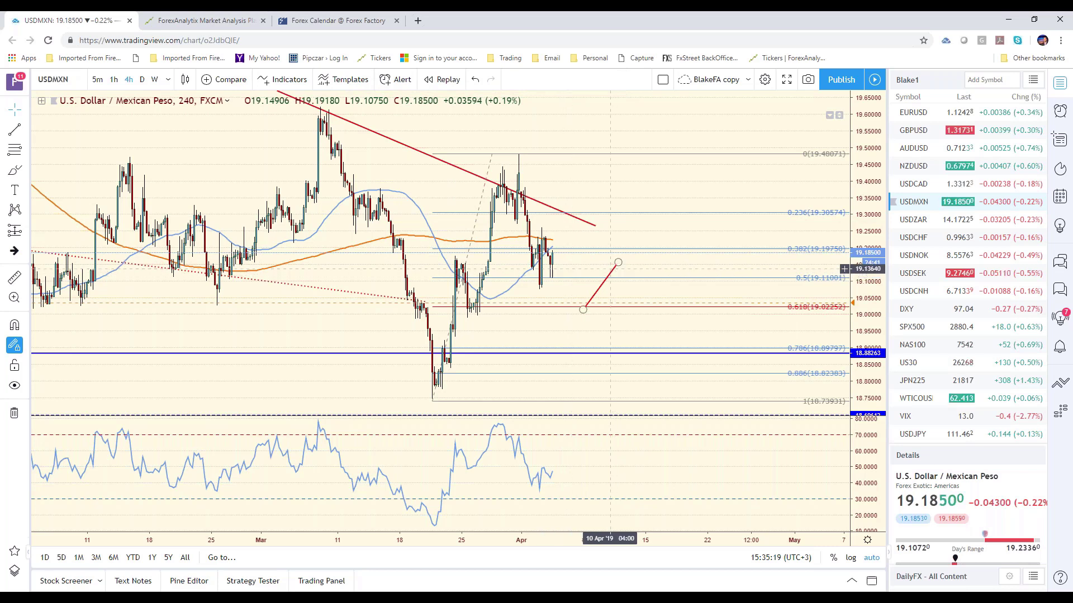
{"action": "left_click", "coordinate": [613, 273]}
{"action": "key", "text": "Delete"}
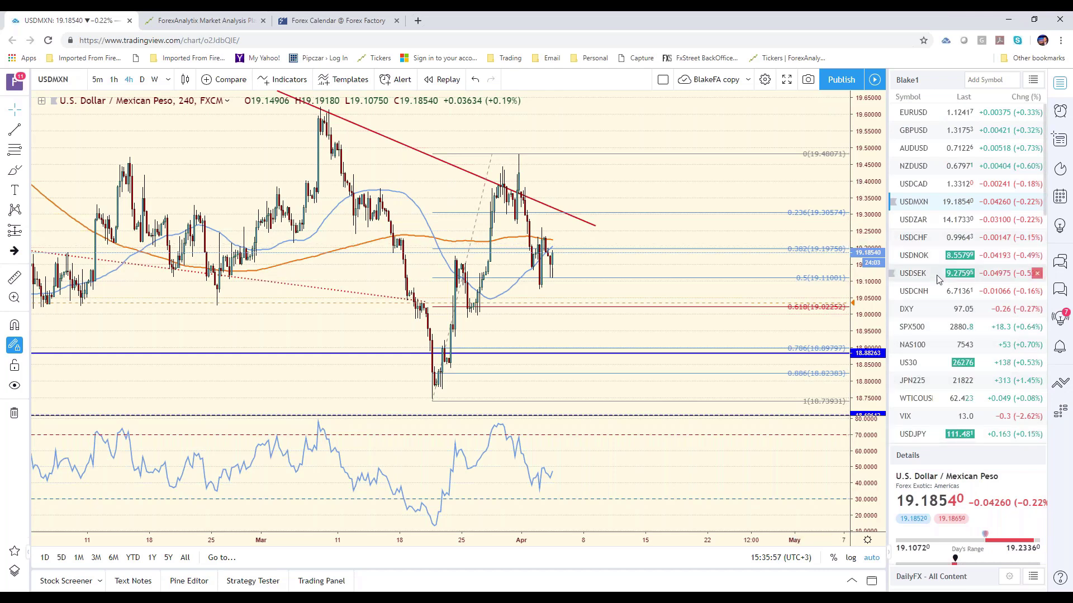
Step: Load the 10 Year T-Note Futures daily chart and reframe it around the recent rally
{"action": "scroll", "coordinate": [938, 279], "scroll_direction": "down", "scroll_amount": 5}
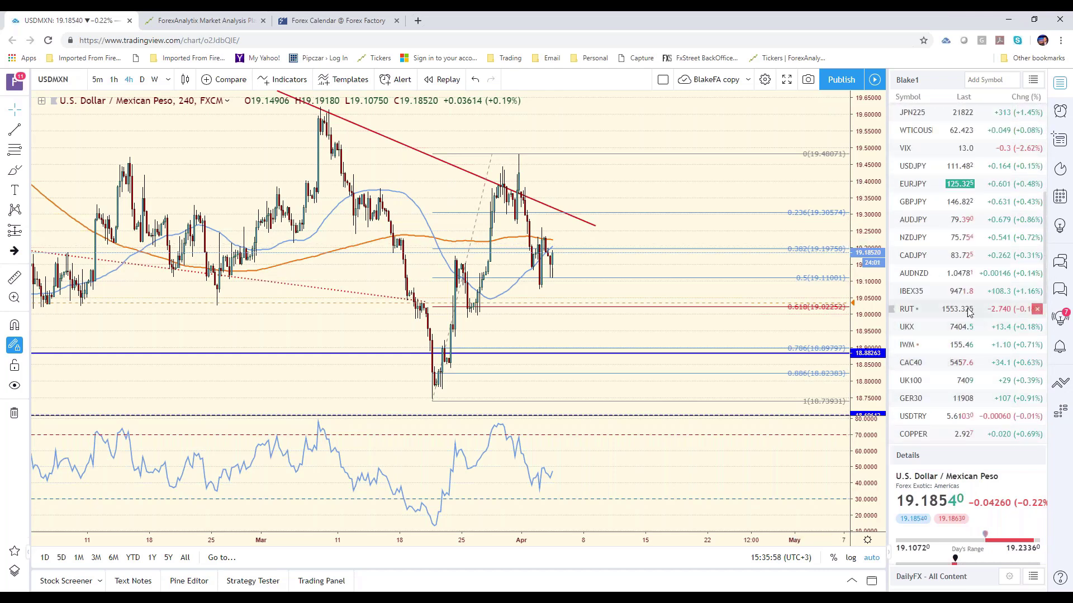
{"action": "scroll", "coordinate": [962, 380], "scroll_direction": "down", "scroll_amount": 3}
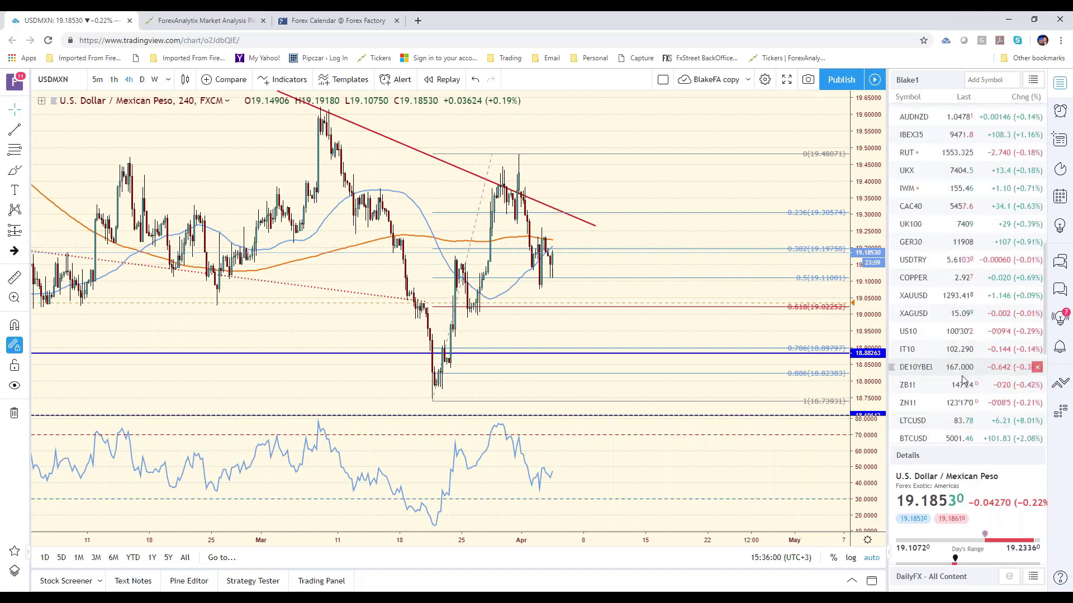
{"action": "scroll", "coordinate": [961, 380], "scroll_direction": "down", "scroll_amount": 1}
{"action": "left_click", "coordinate": [962, 358]}
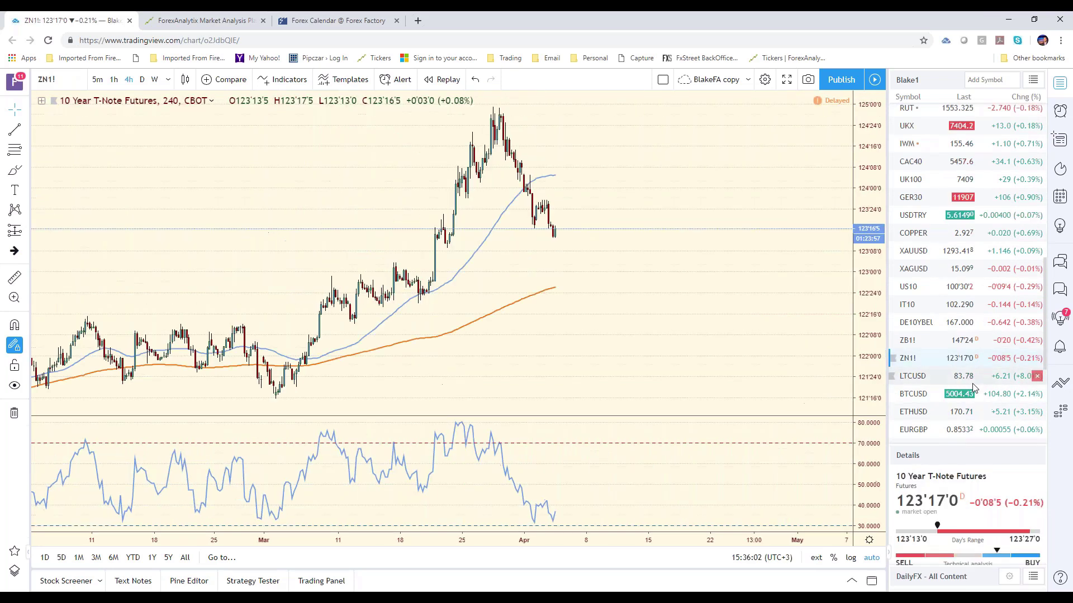
{"action": "left_click", "coordinate": [142, 79]}
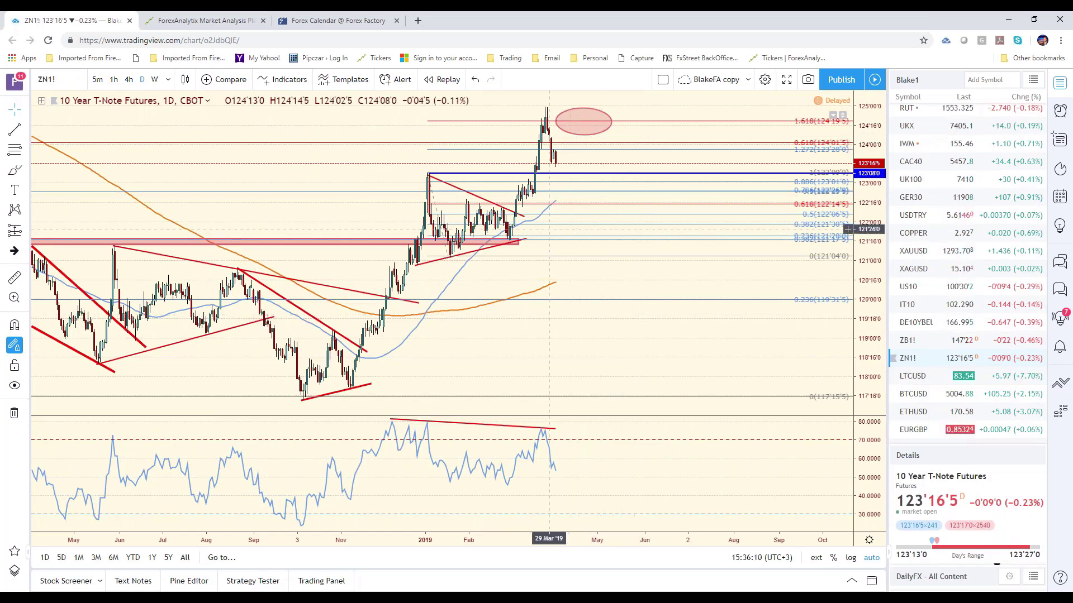
{"action": "left_click_drag", "start_coordinate": [489, 349], "coordinate": [574, 297]}
{"action": "scroll", "coordinate": [574, 297], "scroll_direction": "up", "scroll_amount": 5}
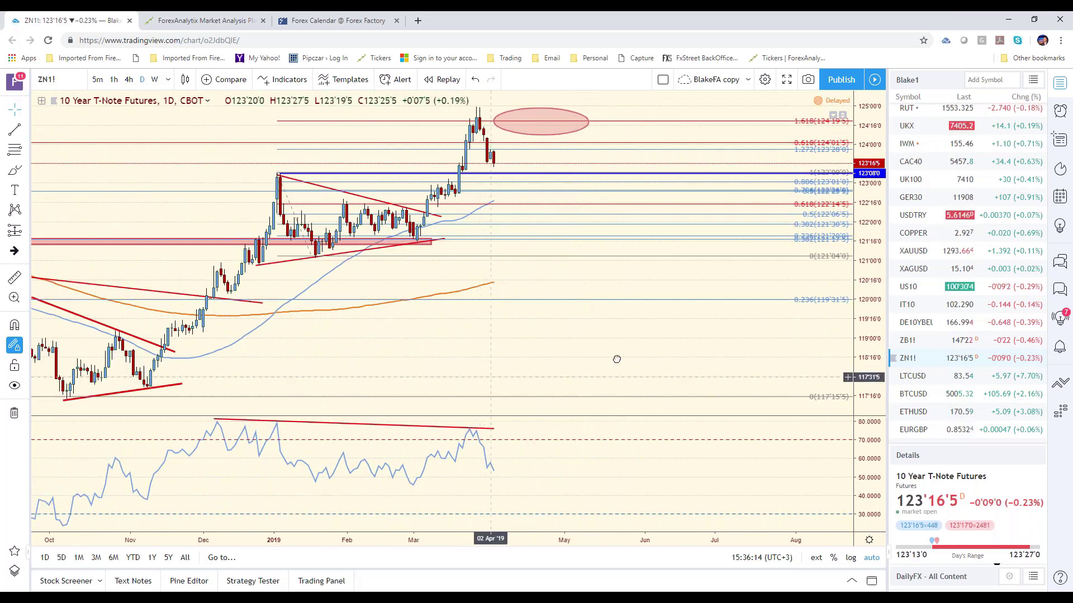
{"action": "left_click_drag", "start_coordinate": [551, 347], "coordinate": [643, 356]}
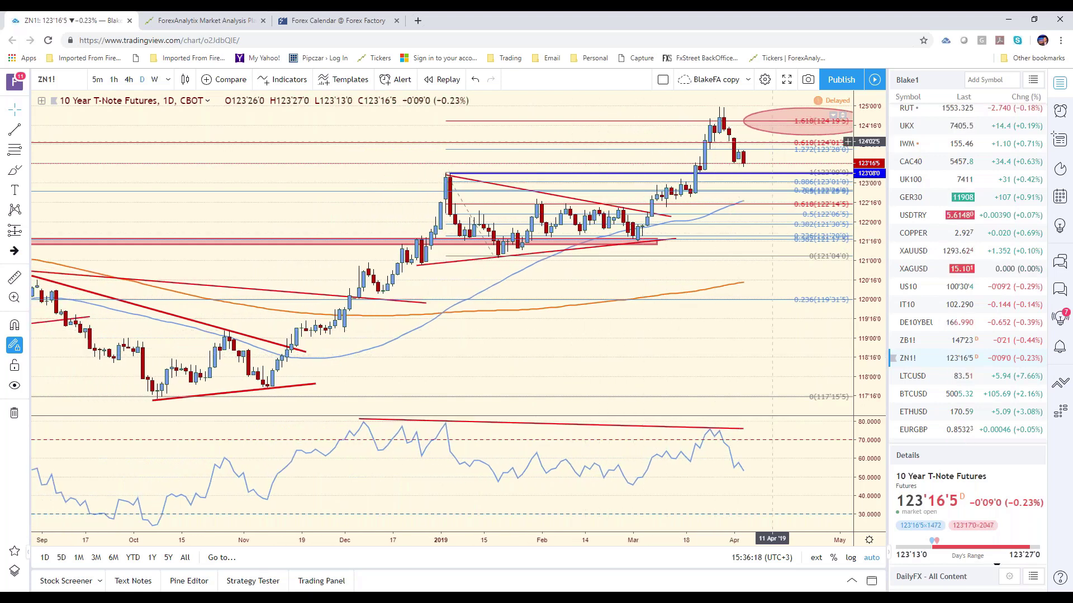
{"action": "scroll", "coordinate": [768, 134], "scroll_direction": "down", "scroll_amount": 1}
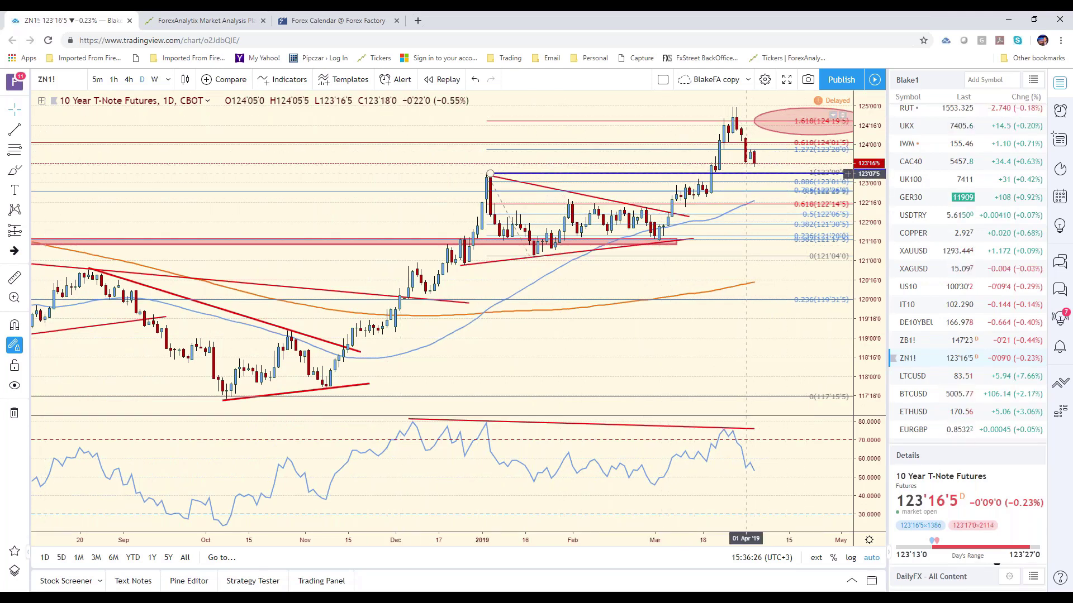
Step: With the Arrow tool, start a projection arrow on the blue horizontal line
{"action": "left_click", "coordinate": [26, 136]}
{"action": "left_click", "coordinate": [62, 284]}
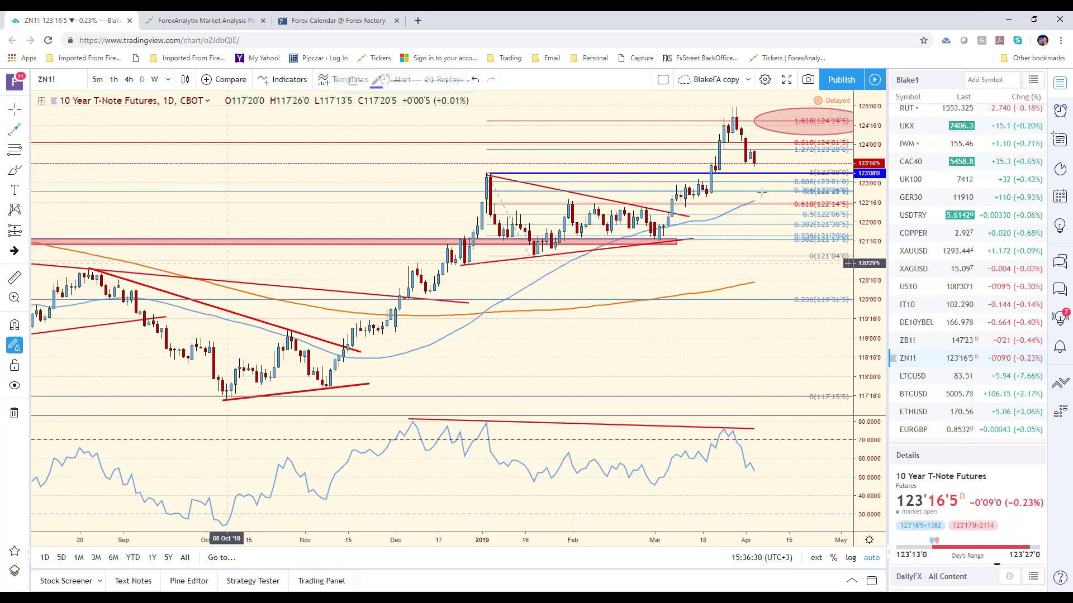
{"action": "left_click", "coordinate": [754, 175]}
{"action": "left_click", "coordinate": [775, 232]}
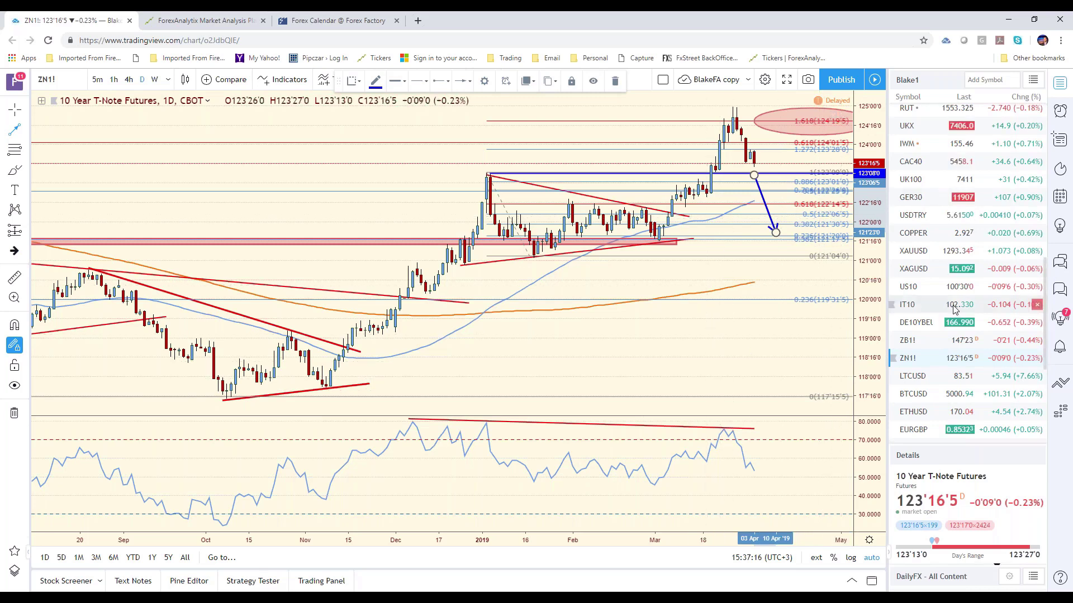
{"action": "scroll", "coordinate": [948, 283], "scroll_direction": "up", "scroll_amount": 6}
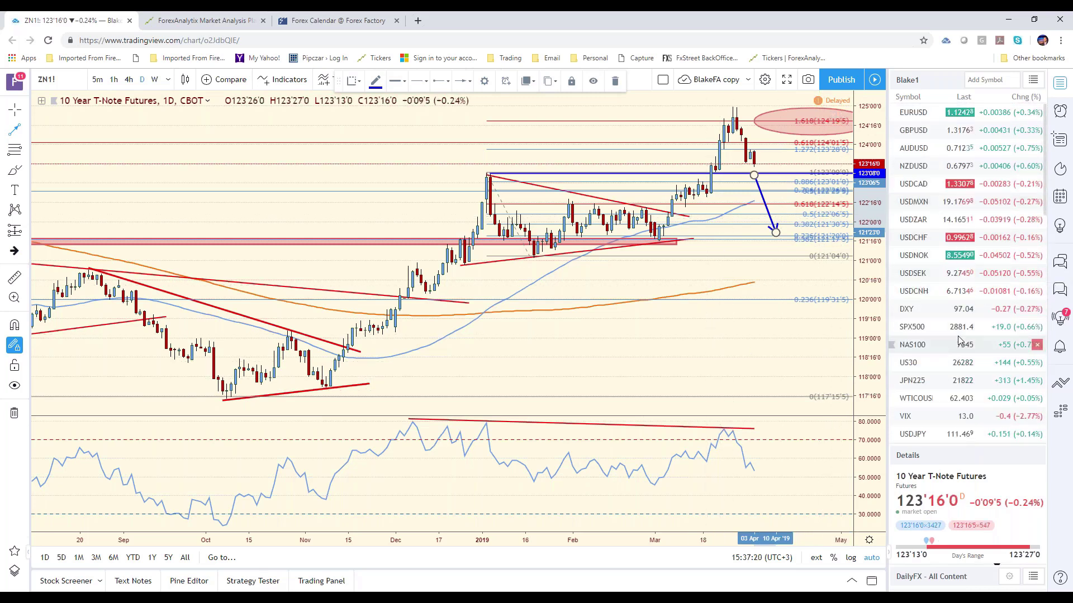
Step: Load USDCHF from the watchlist, then switch over to the ForexAnalytix Chat window
{"action": "left_click", "coordinate": [944, 237]}
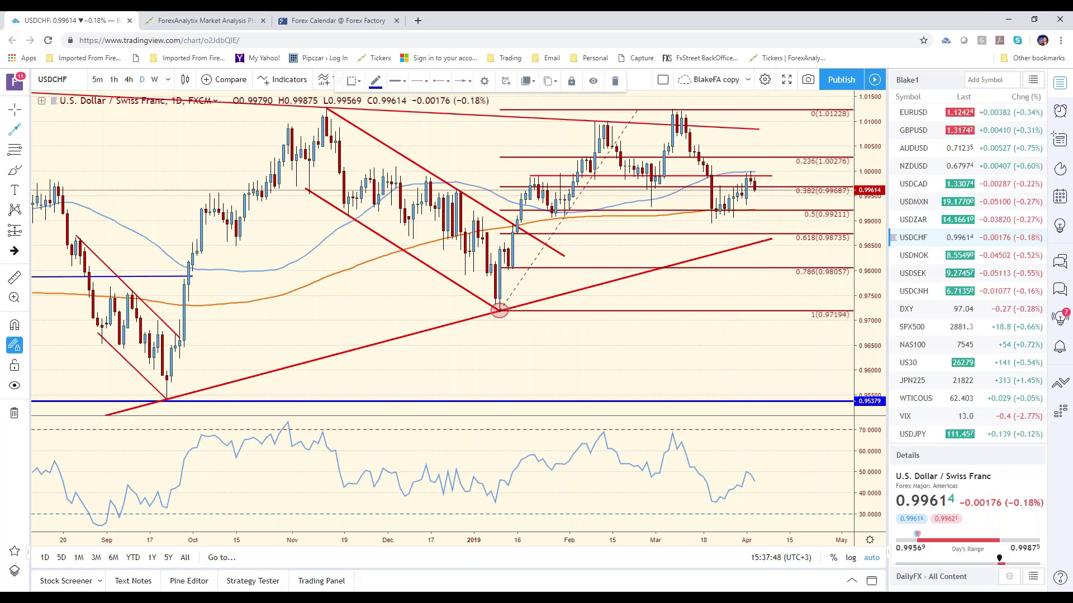
{"action": "key", "text": "alt+Tab"}
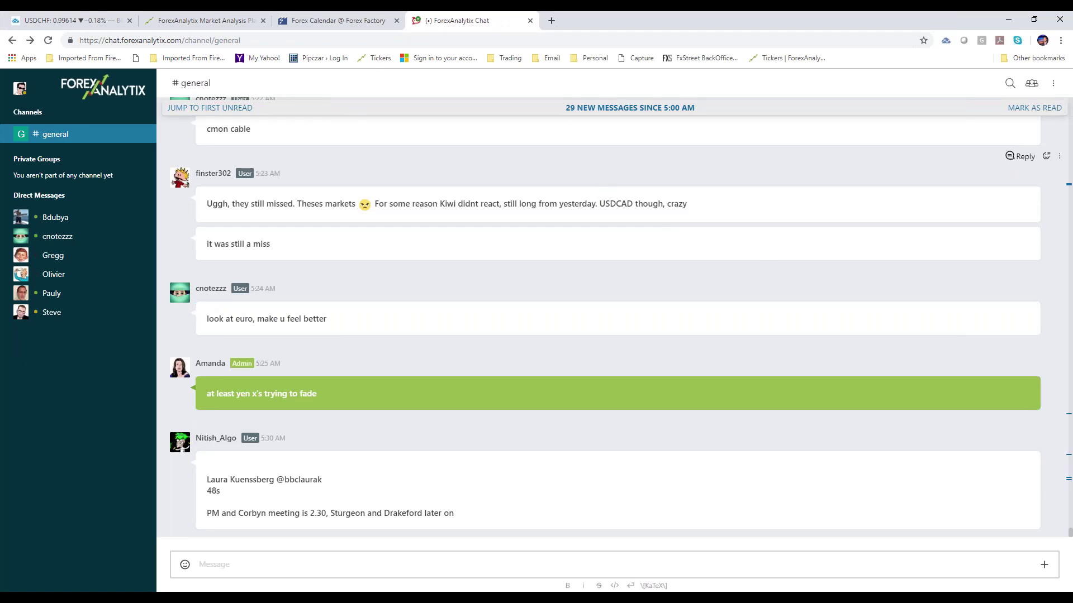
Step: Check the chat Members List, then drag the ForexAnalytix Chat tab into its own window
{"action": "left_click", "coordinate": [1030, 85]}
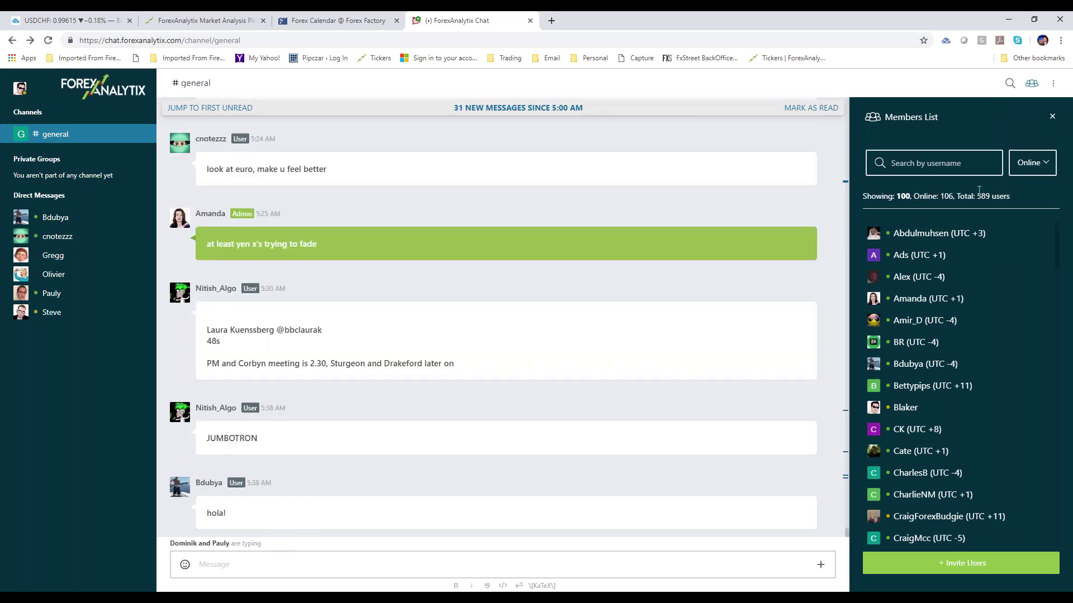
{"action": "left_click", "coordinate": [1053, 119]}
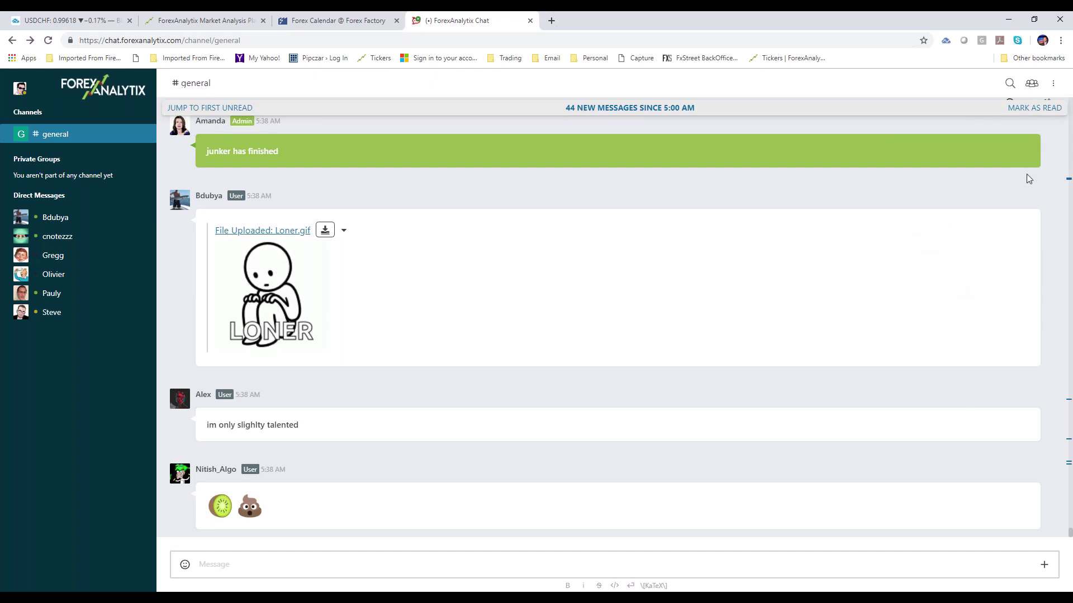
{"action": "mouse_move", "coordinate": [1027, 178]}
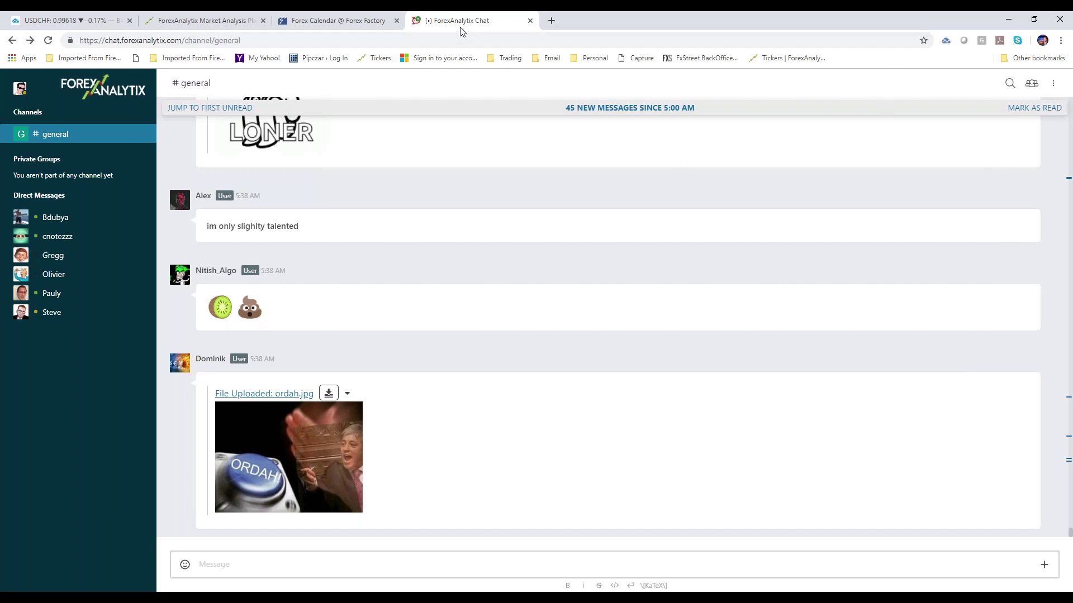
{"action": "left_click_drag", "start_coordinate": [468, 20], "coordinate": [1072, 21]}
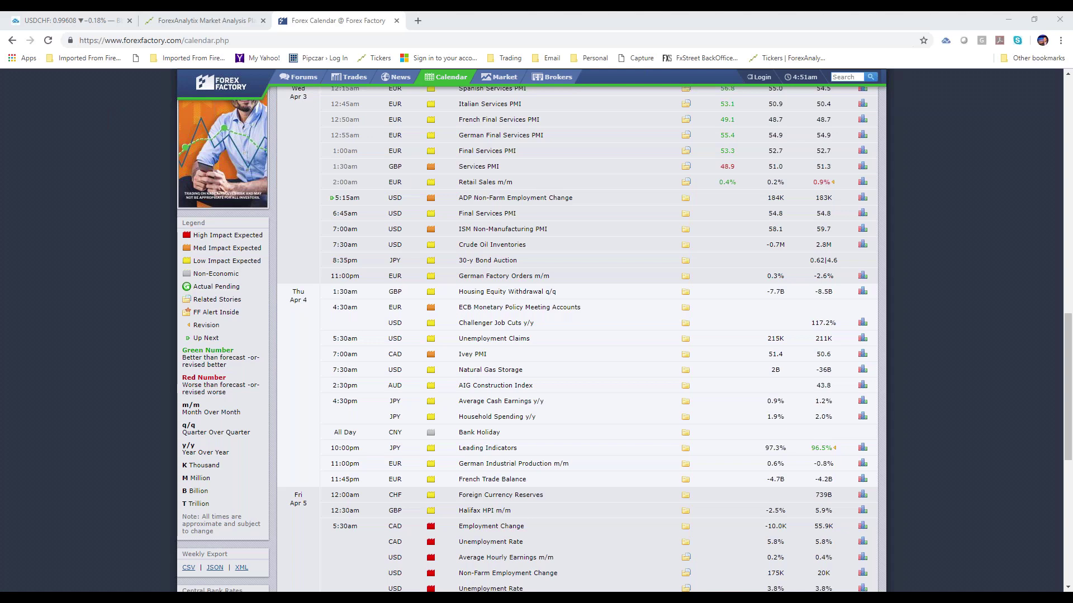
Step: Switch back to the TradingView tab showing the USDCHF daily chart
{"action": "left_click", "coordinate": [67, 20]}
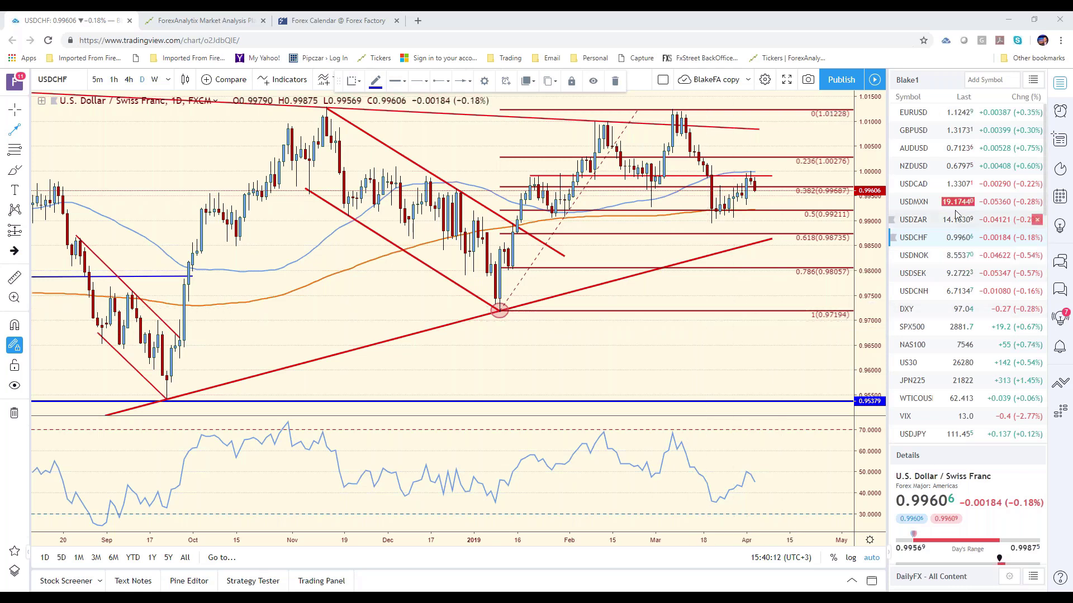
Step: Check the USDNOK chart, then load SPX500 and zoom out to show more history
{"action": "left_click", "coordinate": [951, 256]}
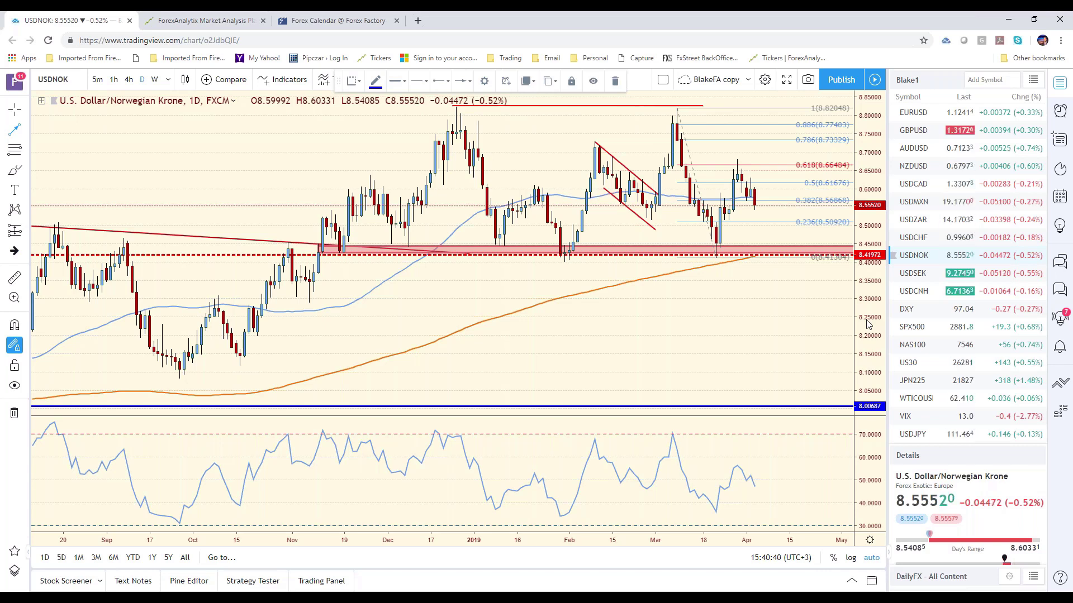
{"action": "left_click", "coordinate": [931, 332]}
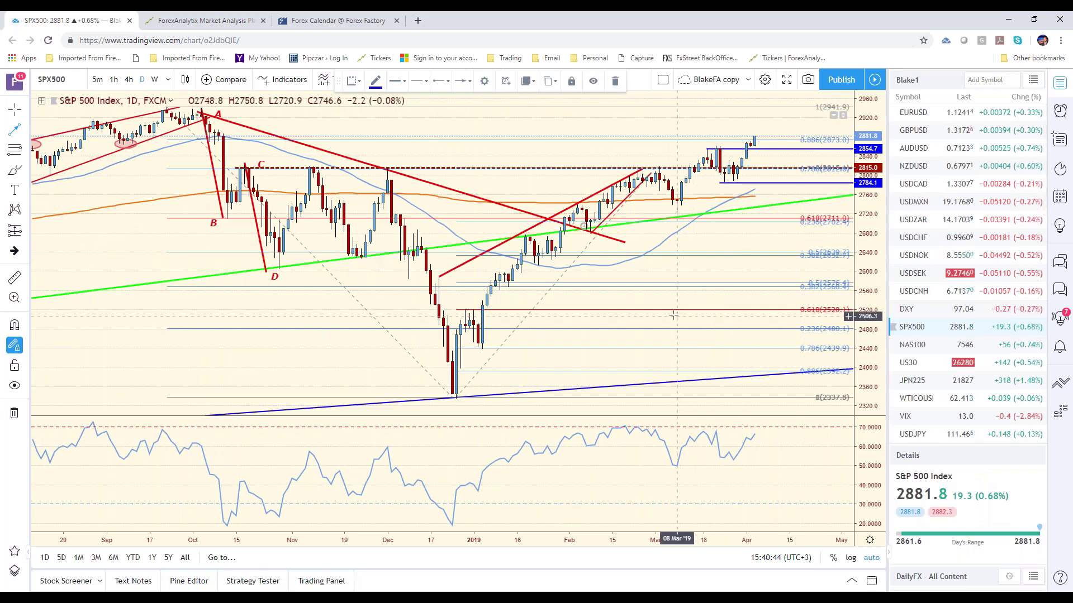
{"action": "scroll", "coordinate": [664, 314], "scroll_direction": "down", "scroll_amount": 1}
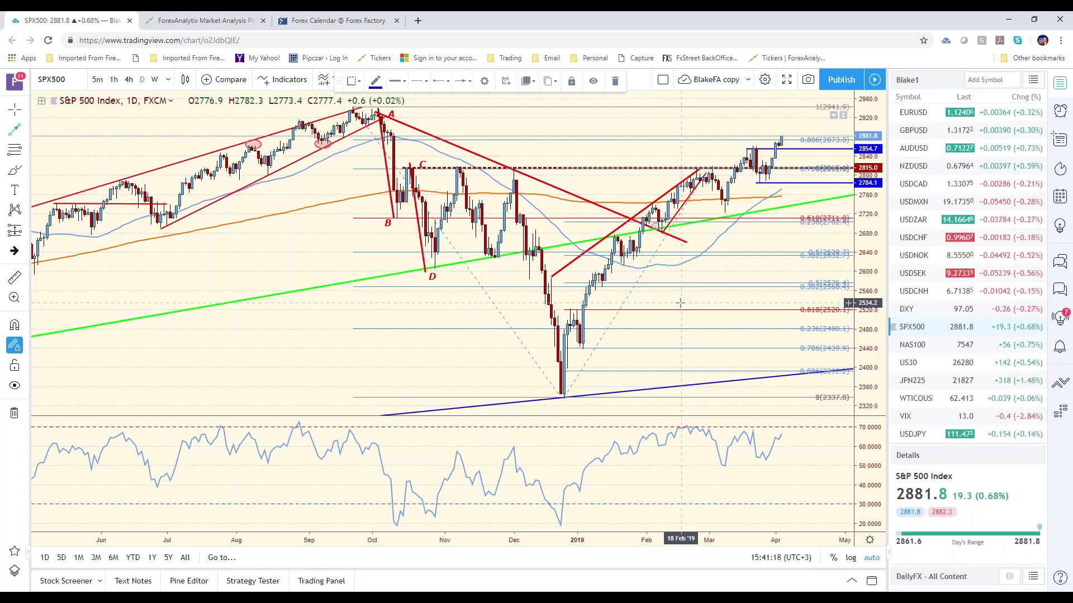
{"action": "scroll", "coordinate": [961, 413], "scroll_direction": "down", "scroll_amount": 3}
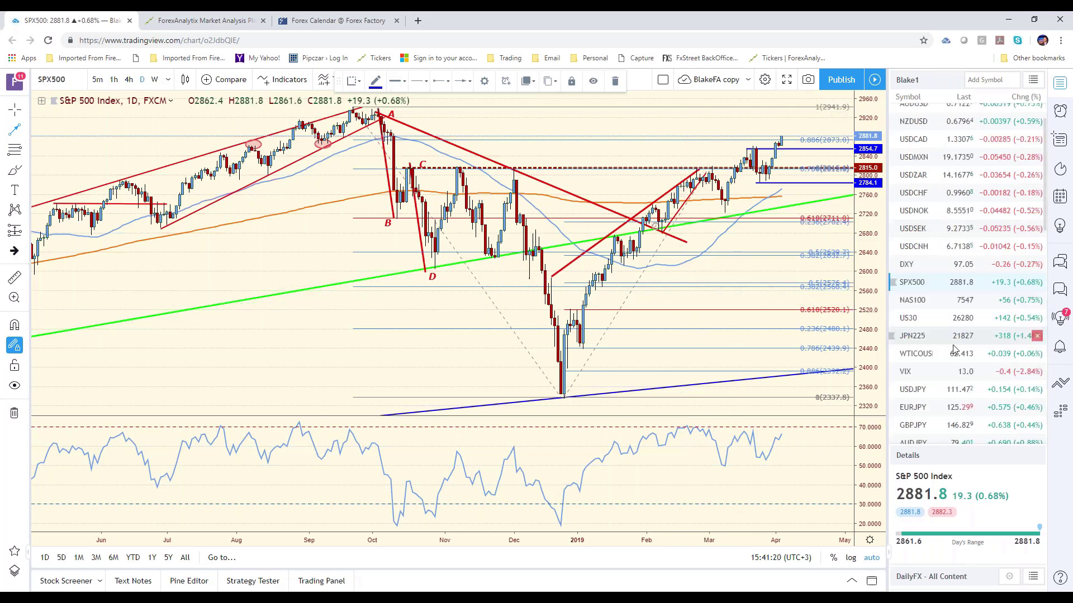
{"action": "scroll", "coordinate": [960, 413], "scroll_direction": "down", "scroll_amount": 5}
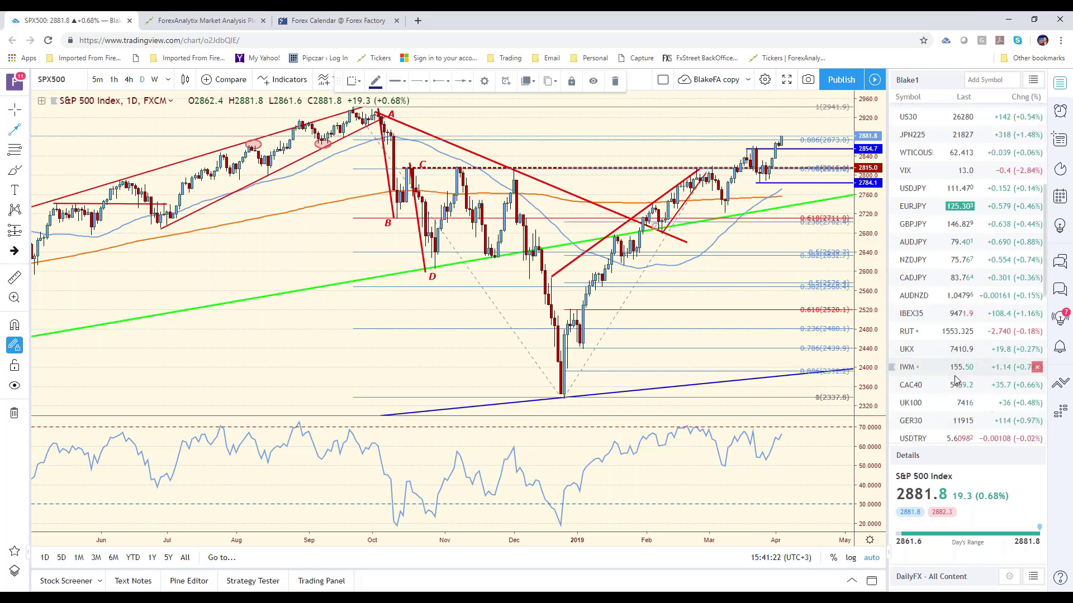
Step: Load the AUDNZD daily chart from the watchlist
{"action": "left_click", "coordinate": [957, 293]}
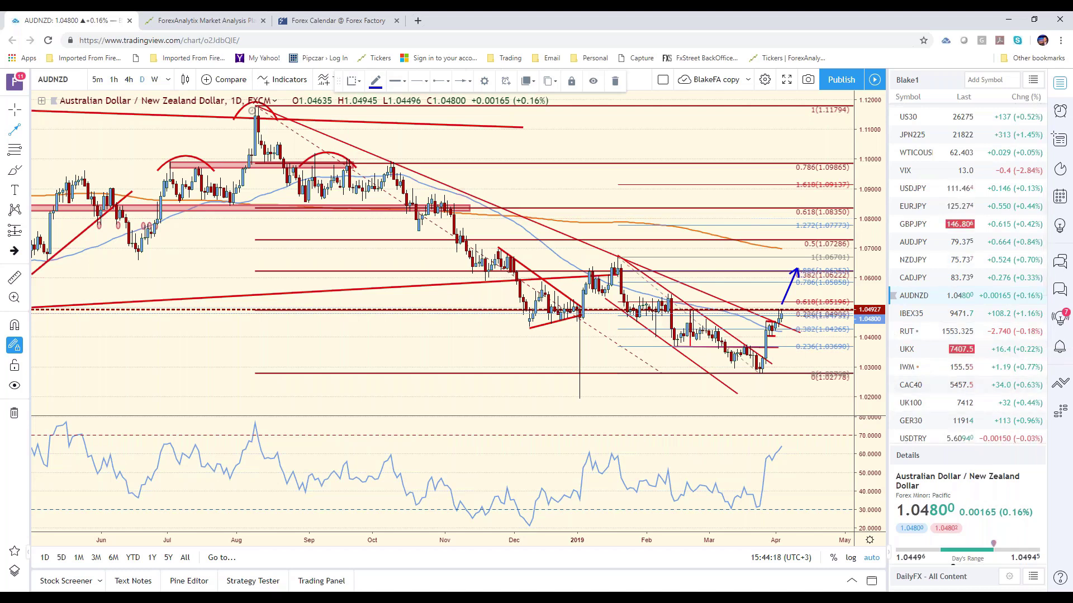
Step: Check today's date in the Windows taskbar calendar
{"action": "left_click", "coordinate": [1037, 588]}
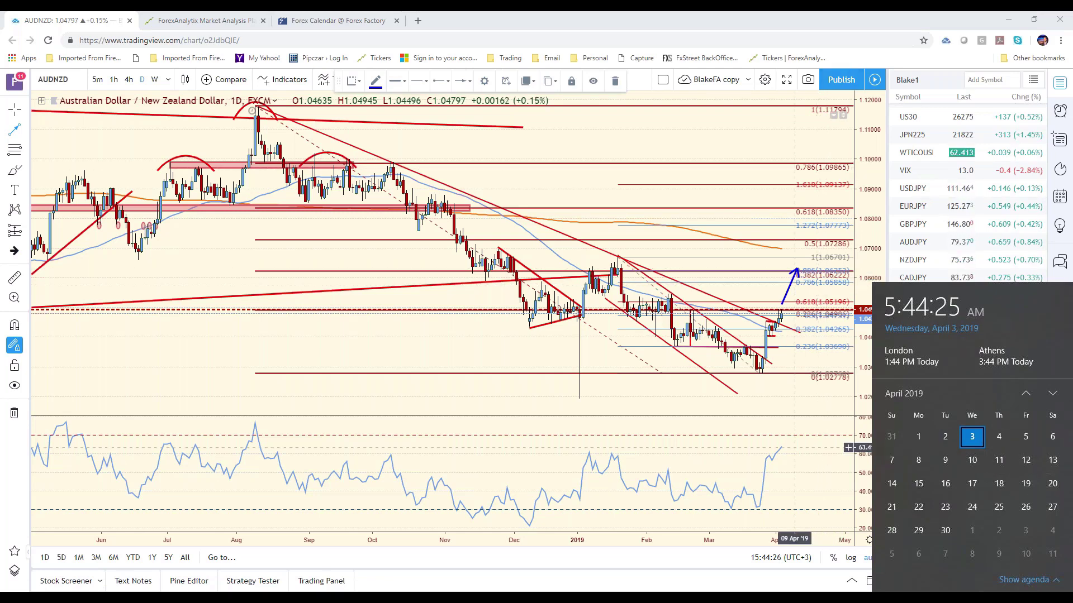
{"action": "left_click", "coordinate": [803, 591]}
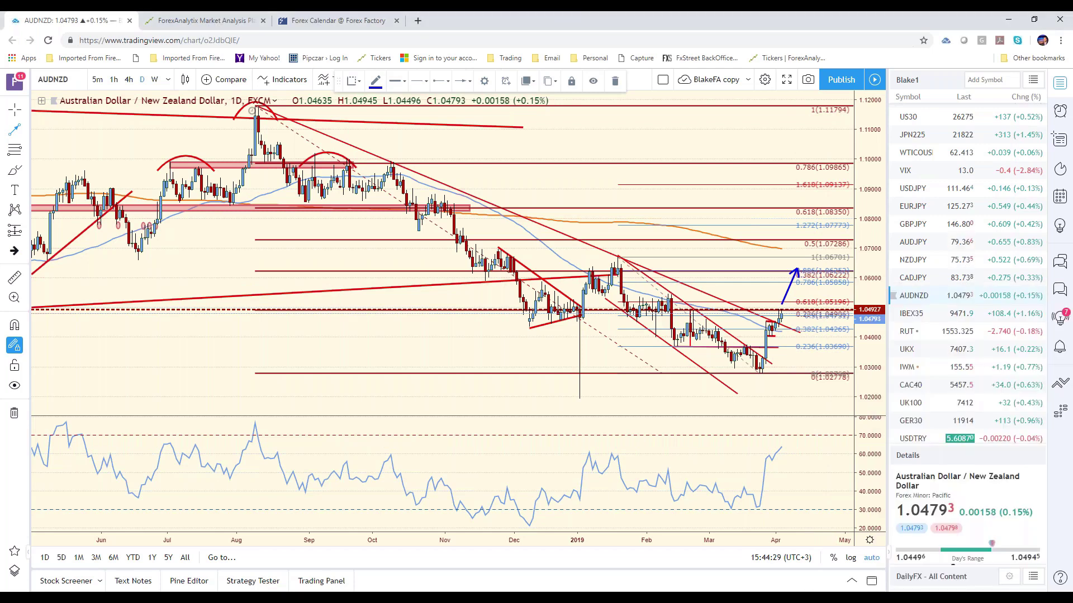
{"action": "left_click", "coordinate": [1050, 598]}
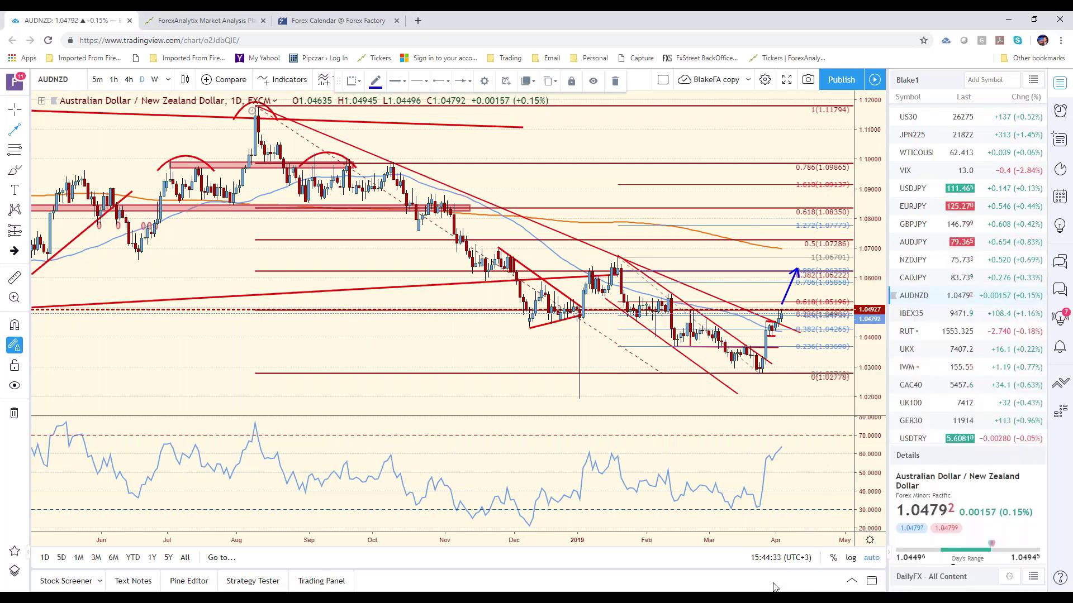
{"action": "left_click", "coordinate": [1050, 598]}
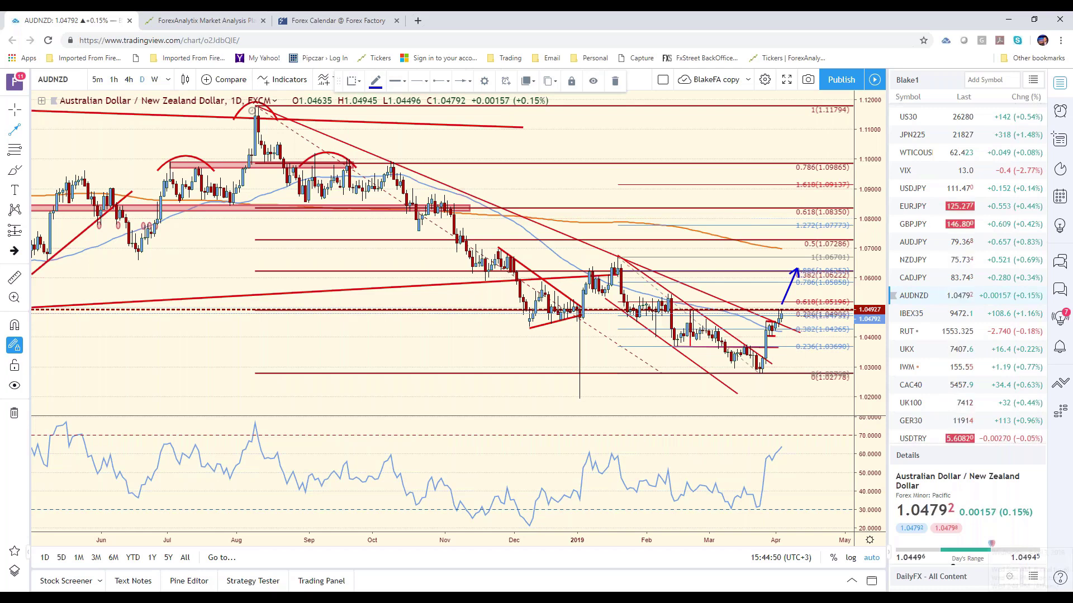
Step: Load the S&P 500 chart from the top of the watchlist
{"action": "mouse_move", "coordinate": [989, 543]}
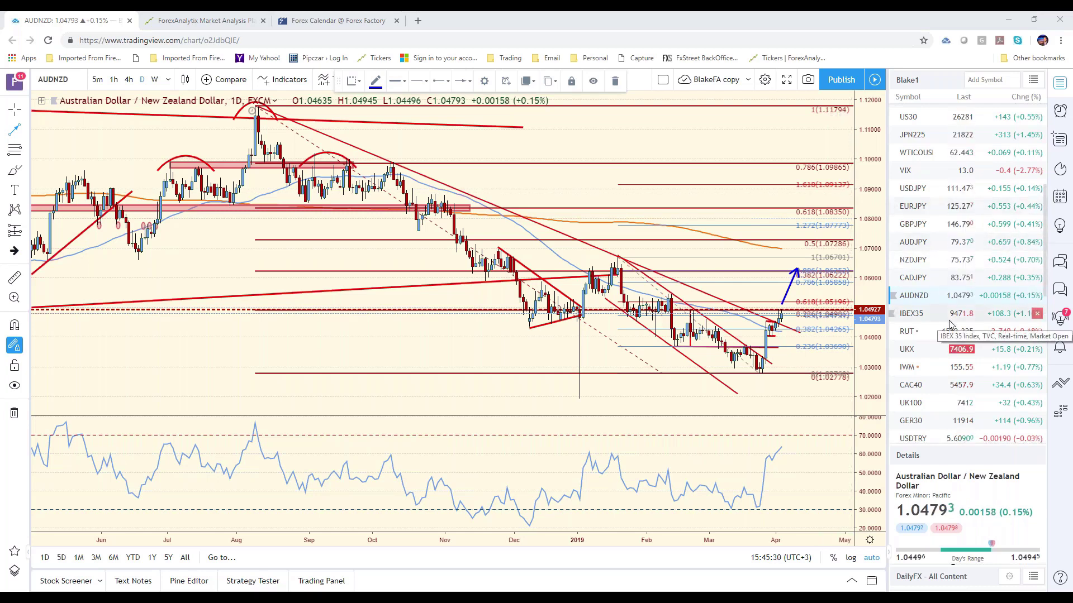
{"action": "scroll", "coordinate": [951, 319], "scroll_direction": "up", "scroll_amount": 3}
{"action": "scroll", "coordinate": [951, 320], "scroll_direction": "up", "scroll_amount": 1}
{"action": "left_click", "coordinate": [928, 170]}
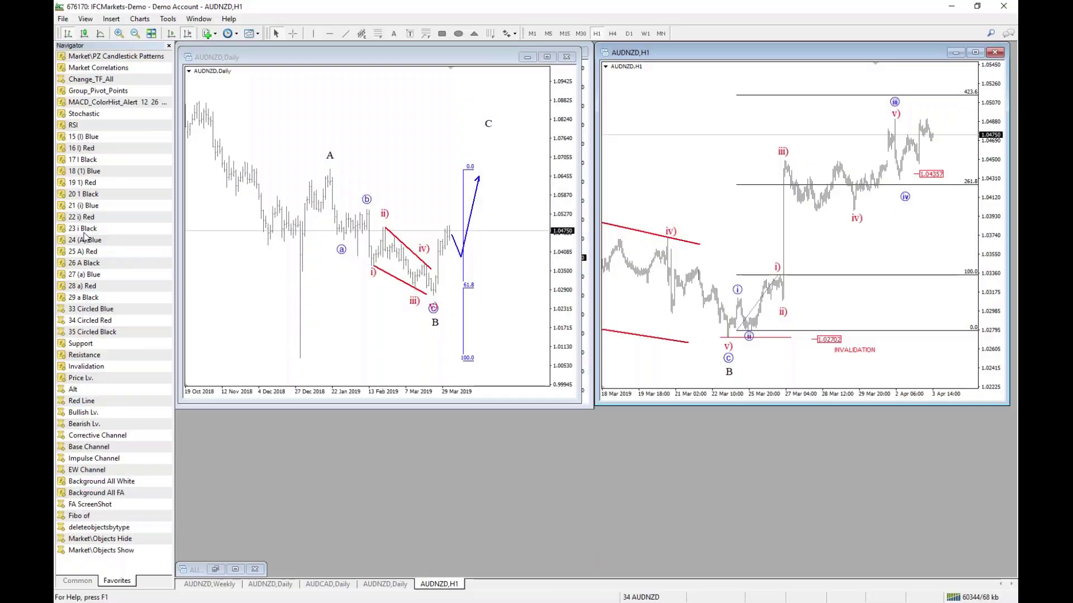
Step: Hide the Navigator and load the SP500 chart profile on its Monthly chart
{"action": "key", "text": "ctrl+n"}
{"action": "left_click", "coordinate": [643, 596]}
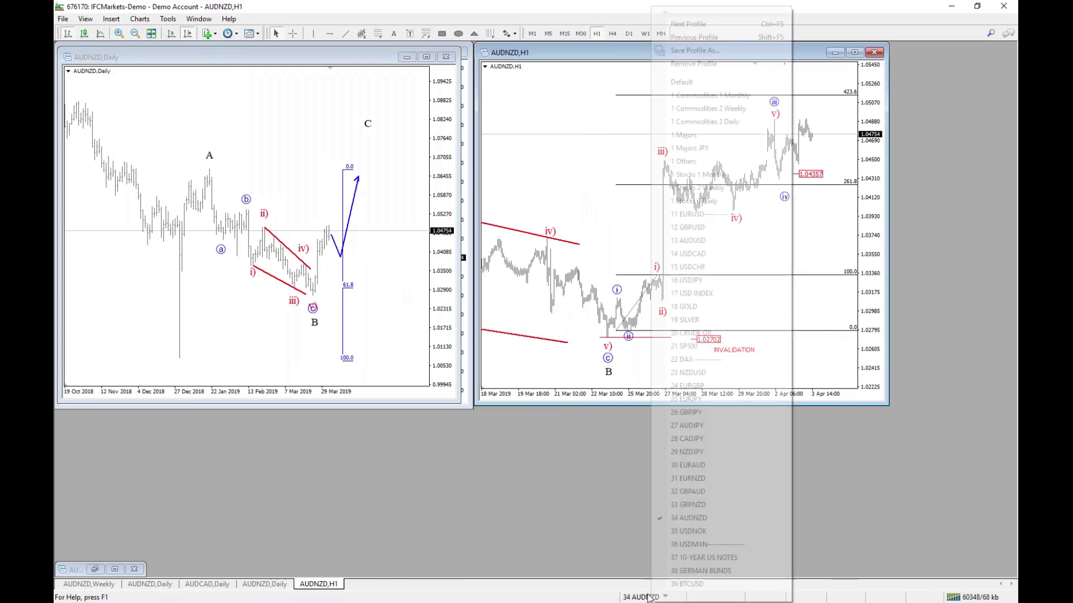
{"action": "left_click", "coordinate": [708, 347]}
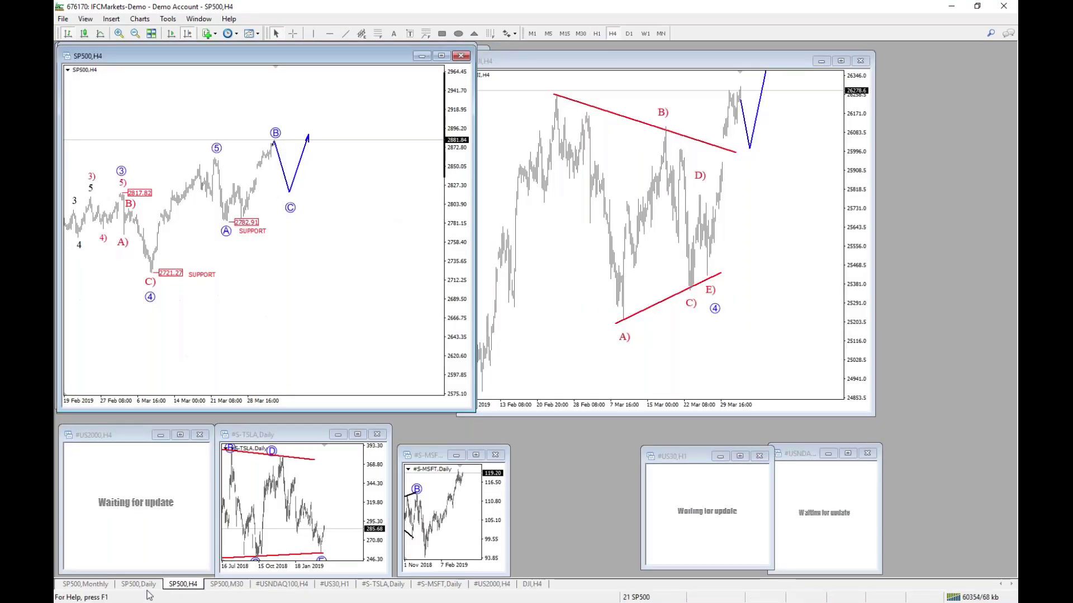
{"action": "left_click", "coordinate": [142, 585]}
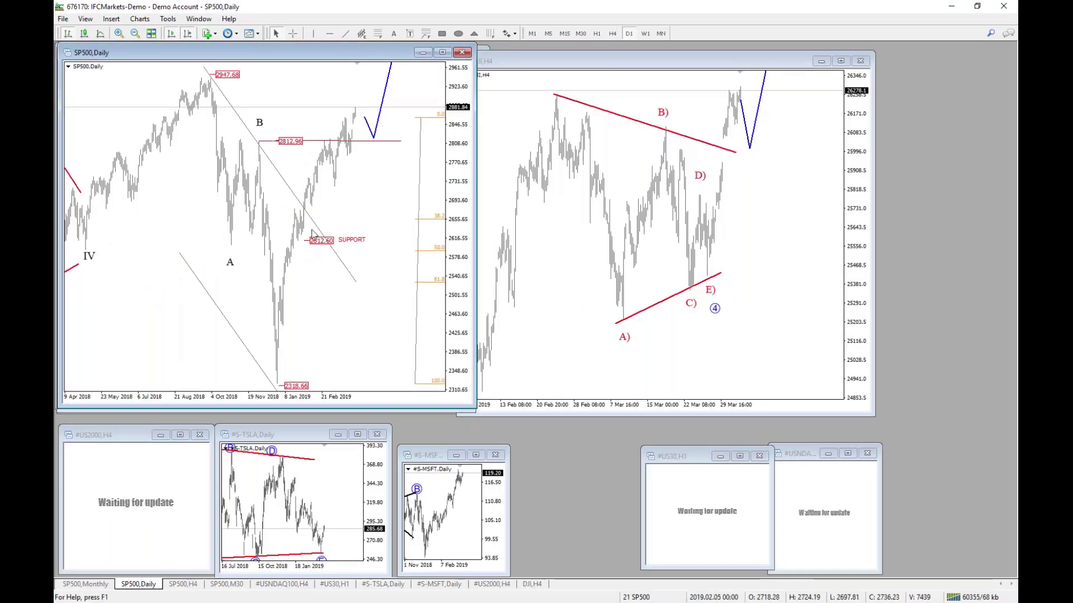
{"action": "left_click", "coordinate": [92, 584]}
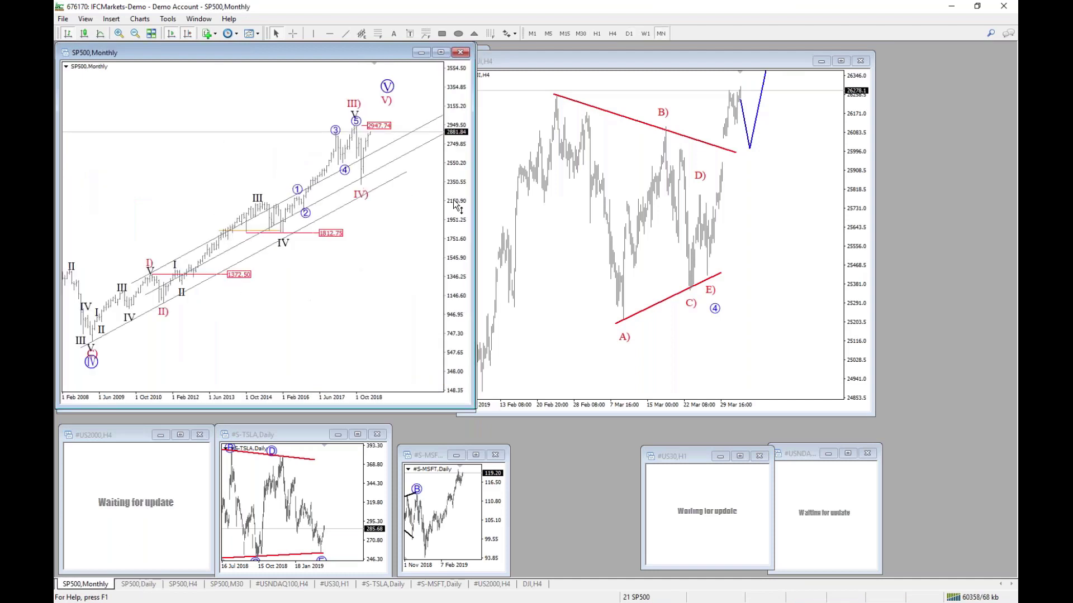
Step: Pan the SP500 Monthly chart back to earlier years, read prices, then show the Daily chart
{"action": "left_click_drag", "start_coordinate": [454, 205], "coordinate": [451, 209]}
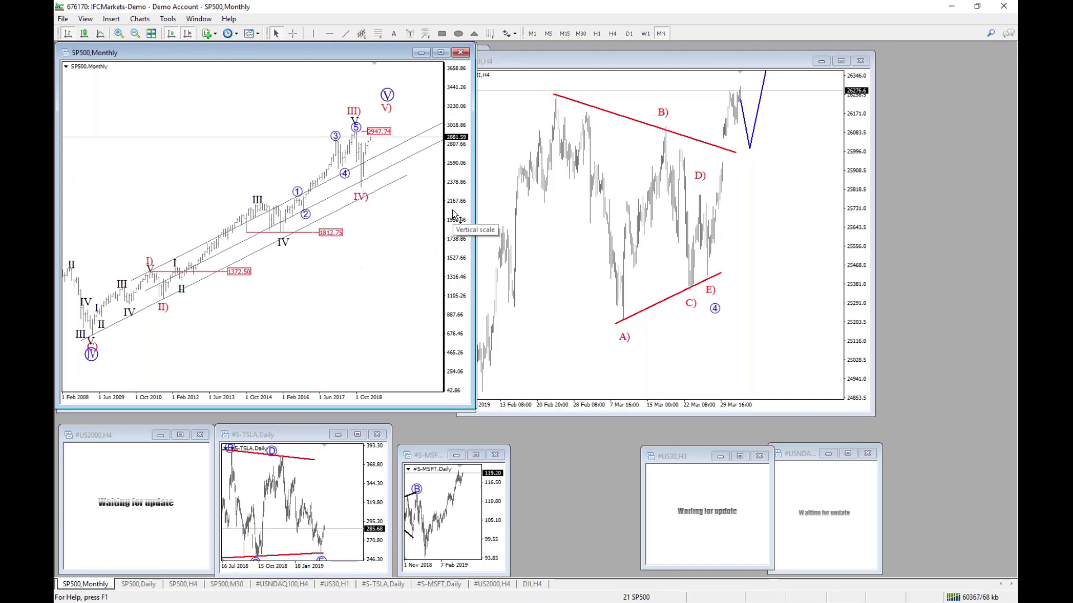
{"action": "middle_click", "coordinate": [349, 259]}
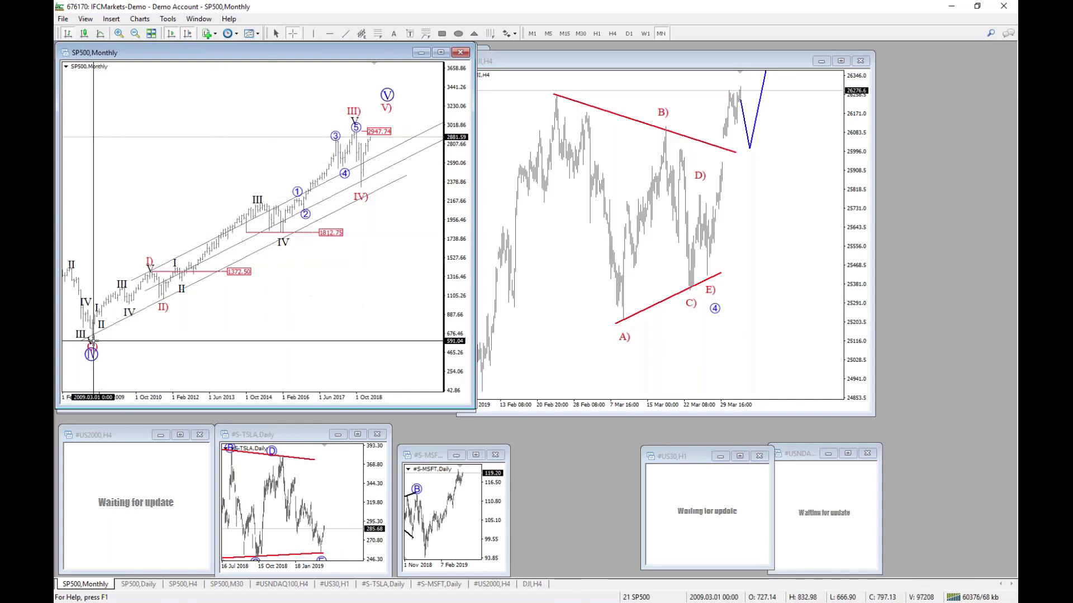
{"action": "key", "text": "Escape"}
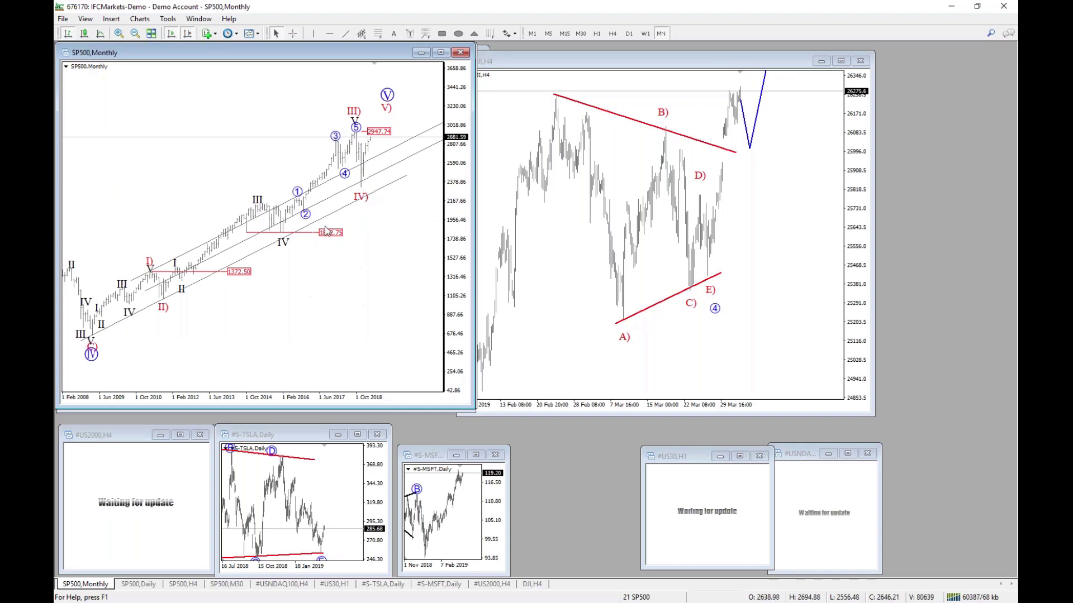
{"action": "left_click_drag", "start_coordinate": [296, 300], "coordinate": [323, 300]}
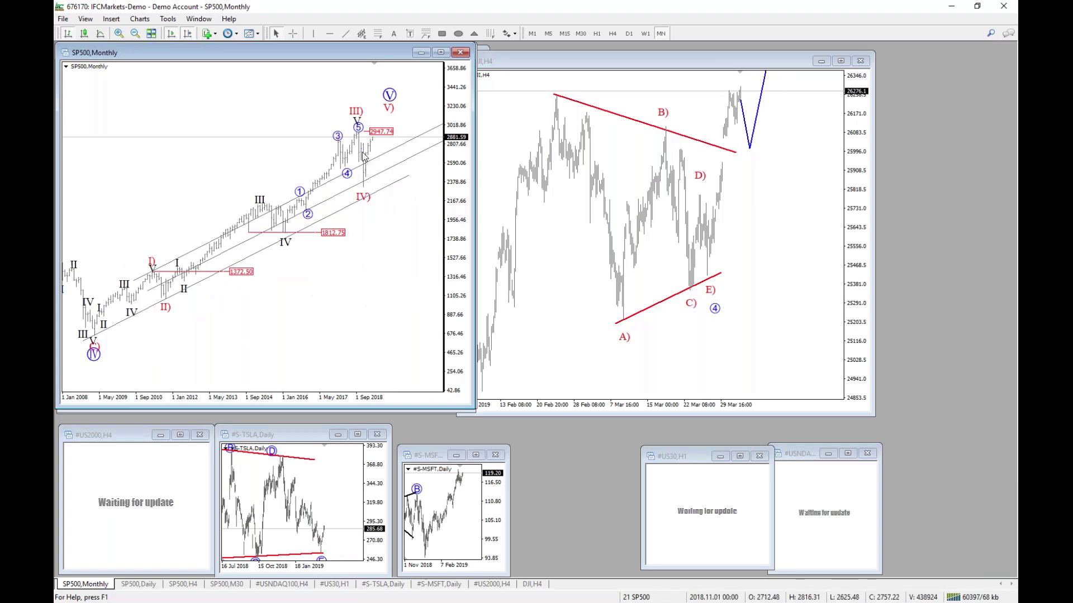
{"action": "left_click", "coordinate": [292, 33]}
{"action": "left_click", "coordinate": [363, 108]}
{"action": "left_click", "coordinate": [139, 584]}
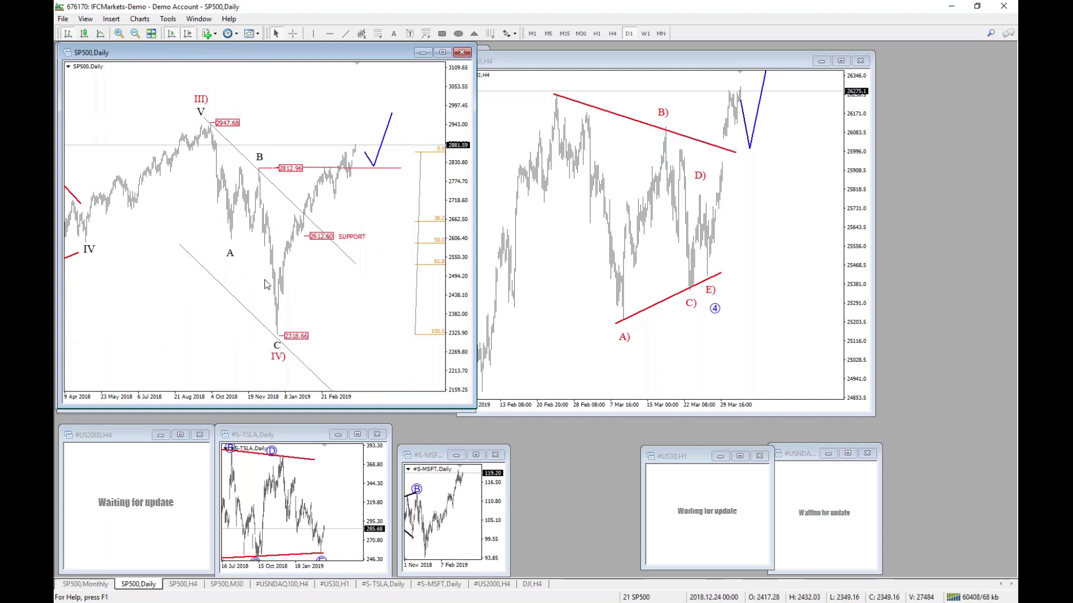
Step: Measure and read projected price levels and dates on the SP500 daily chart, then return to TradingView
{"action": "left_click", "coordinate": [292, 33]}
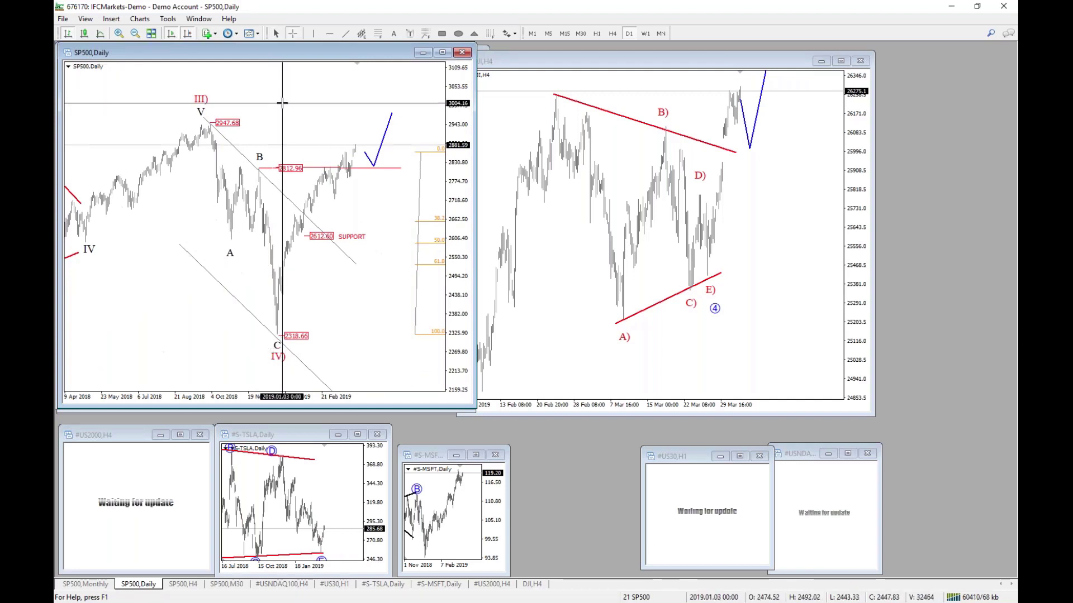
{"action": "left_click", "coordinate": [308, 81]}
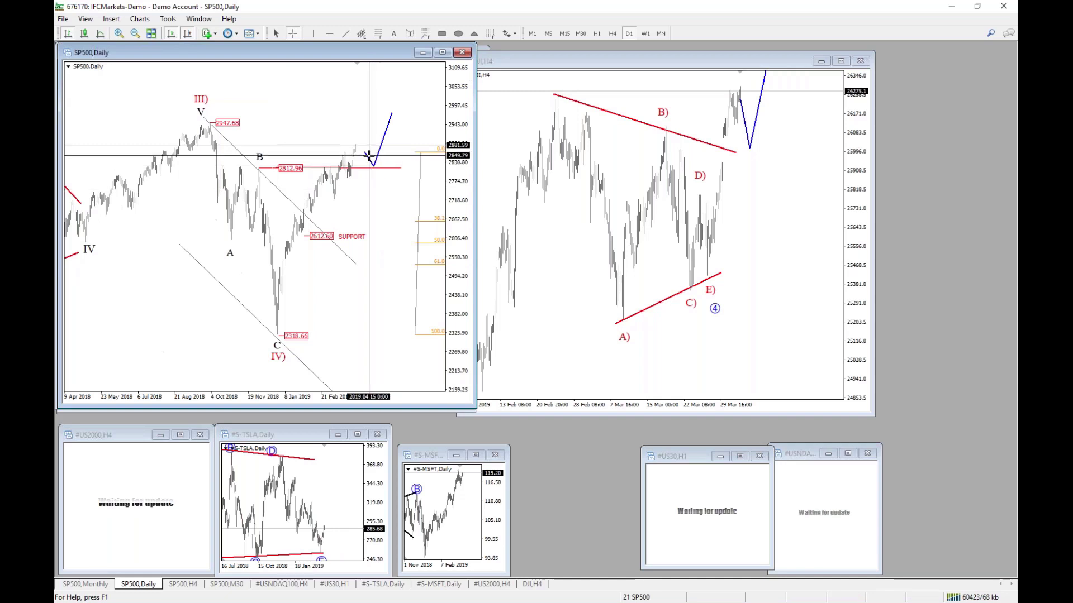
{"action": "left_click_drag", "start_coordinate": [278, 305], "coordinate": [365, 140]}
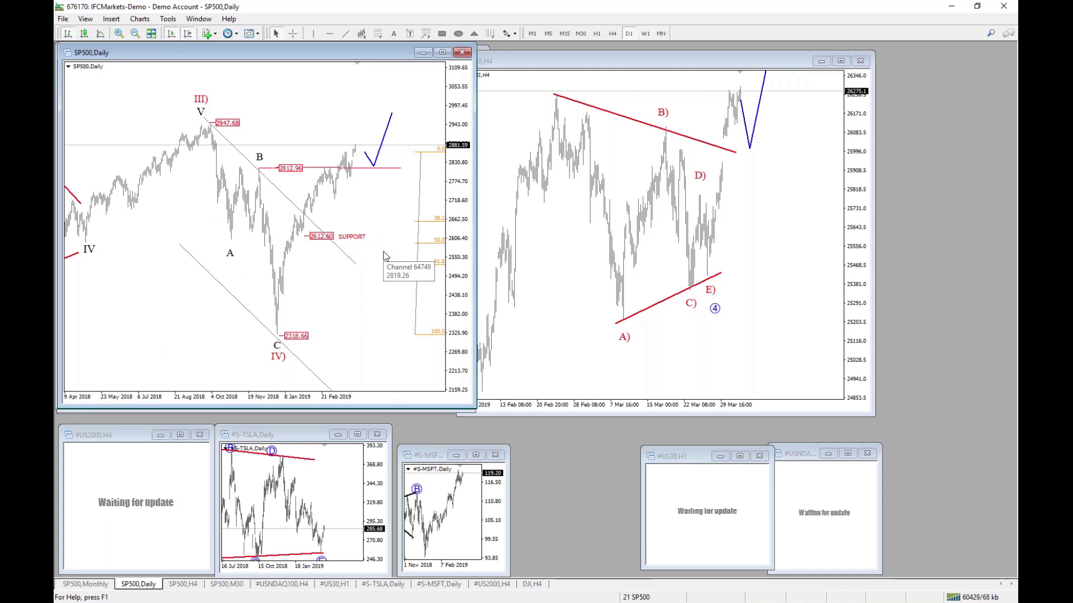
{"action": "middle_click", "coordinate": [382, 167]}
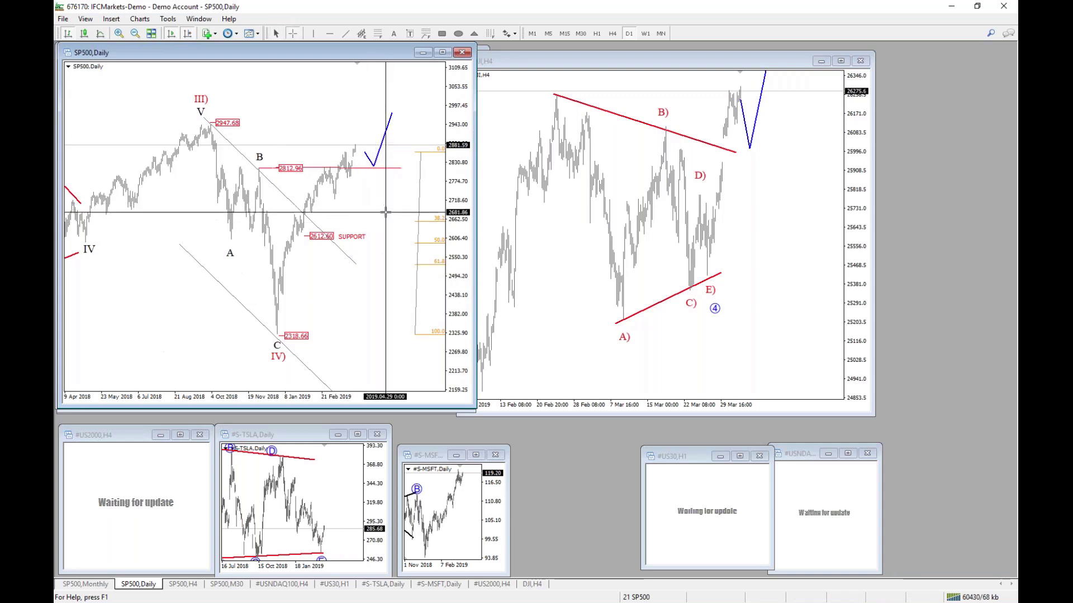
{"action": "middle_click", "coordinate": [387, 212]}
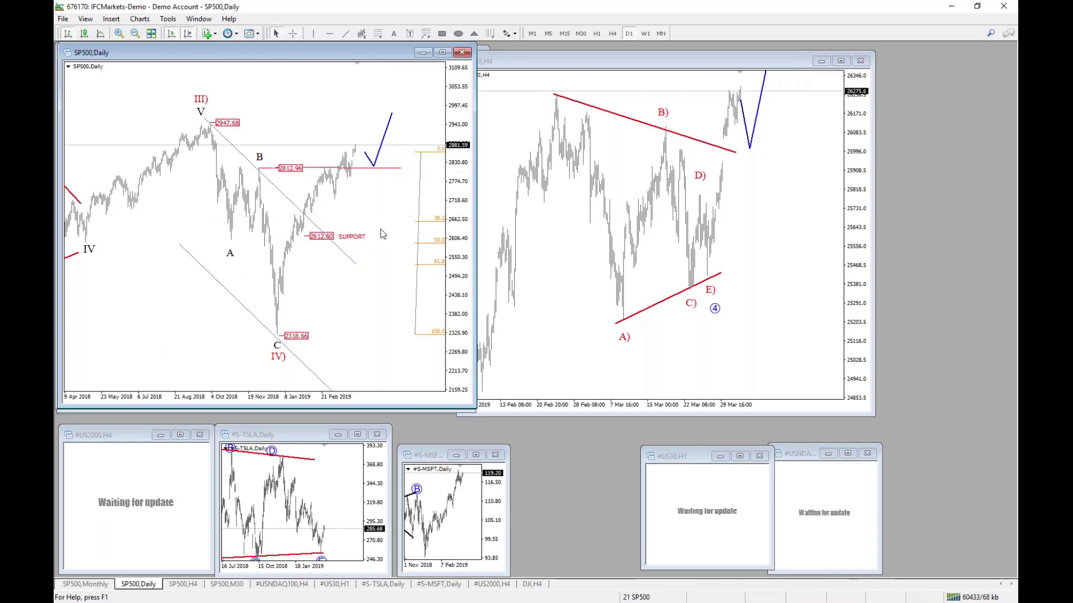
{"action": "middle_click", "coordinate": [383, 220]}
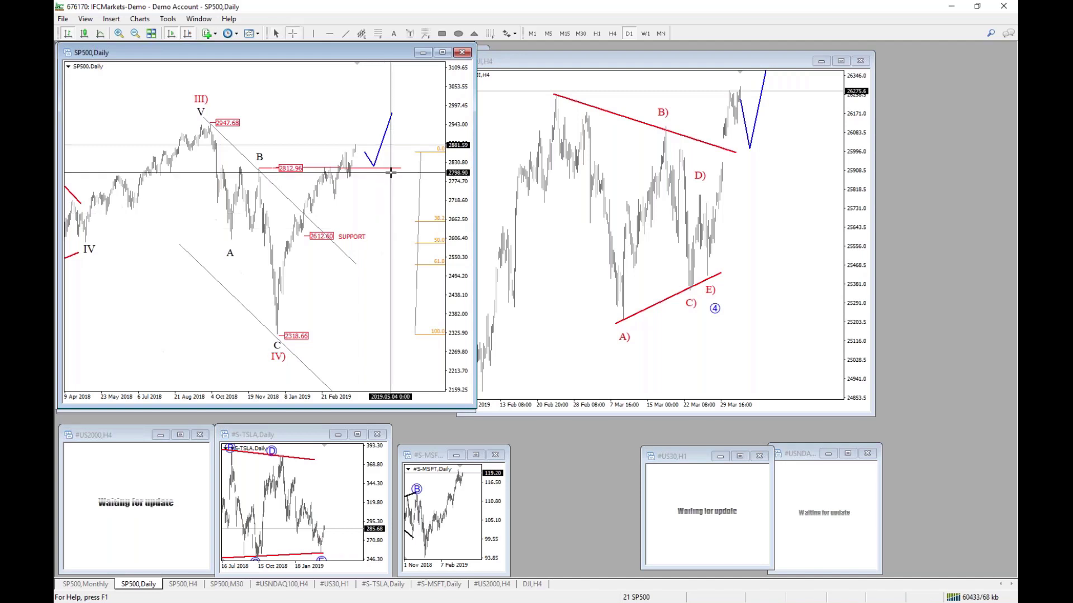
{"action": "middle_click", "coordinate": [380, 116]}
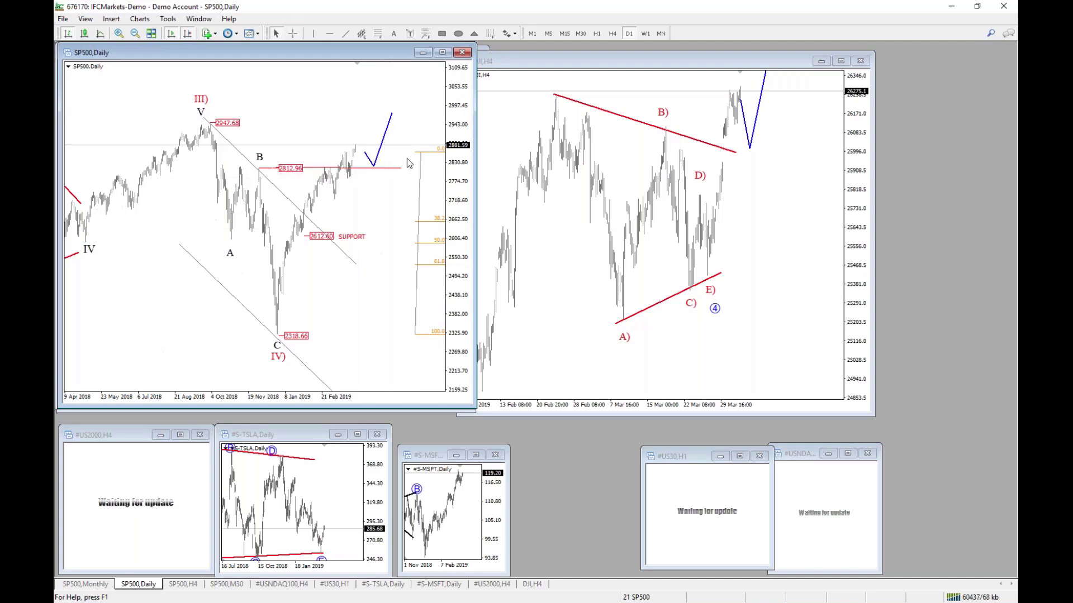
{"action": "middle_click", "coordinate": [391, 110]}
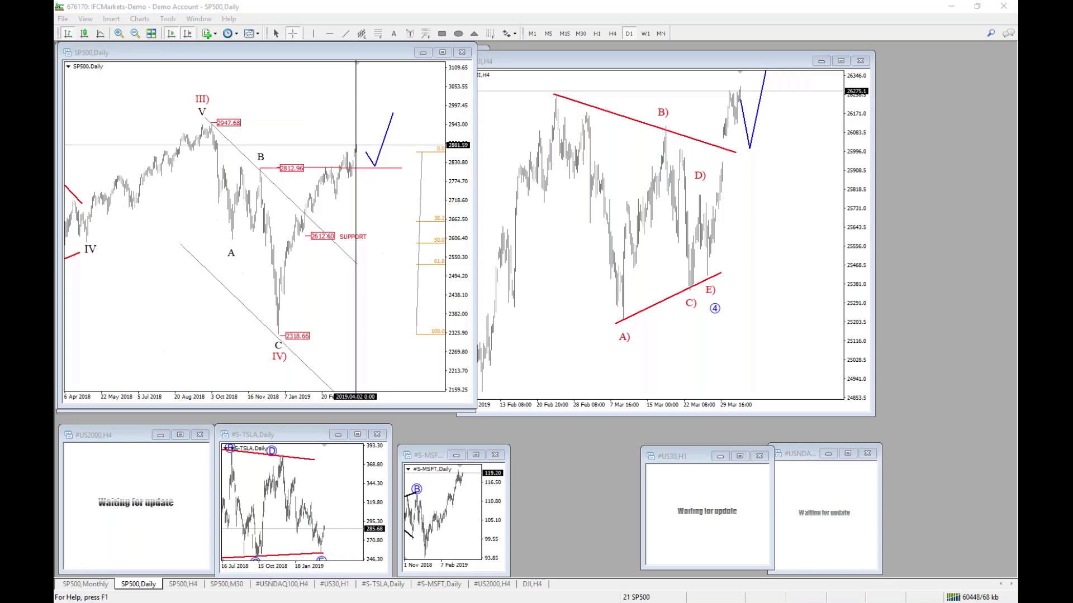
{"action": "key", "text": "alt+Tab"}
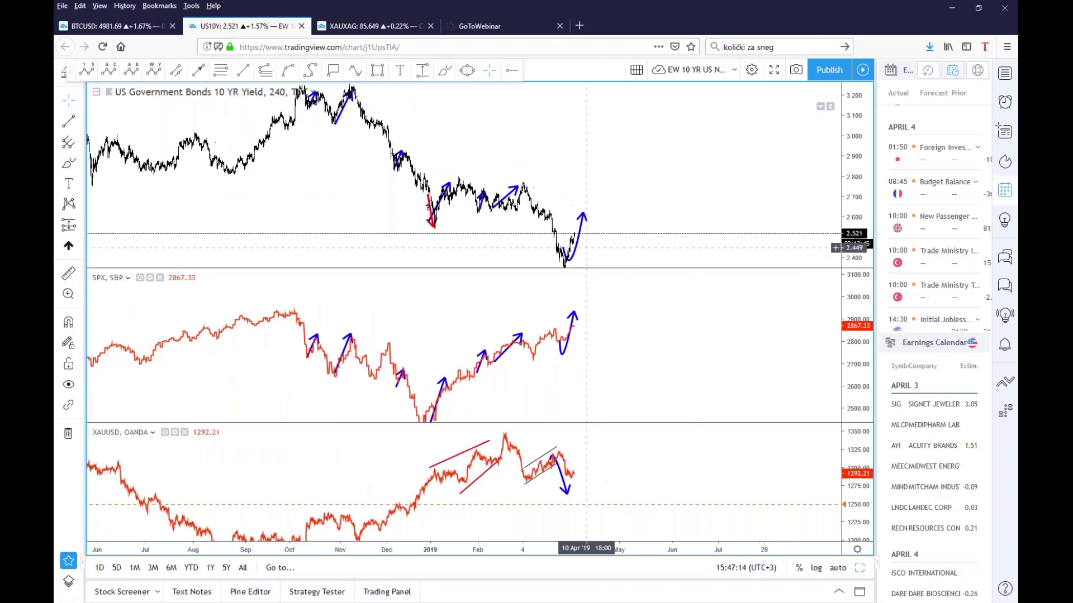
Step: Pan the charts left and move the yield chart's blue projection arrow further right
{"action": "left_click_drag", "start_coordinate": [515, 212], "coordinate": [509, 208]}
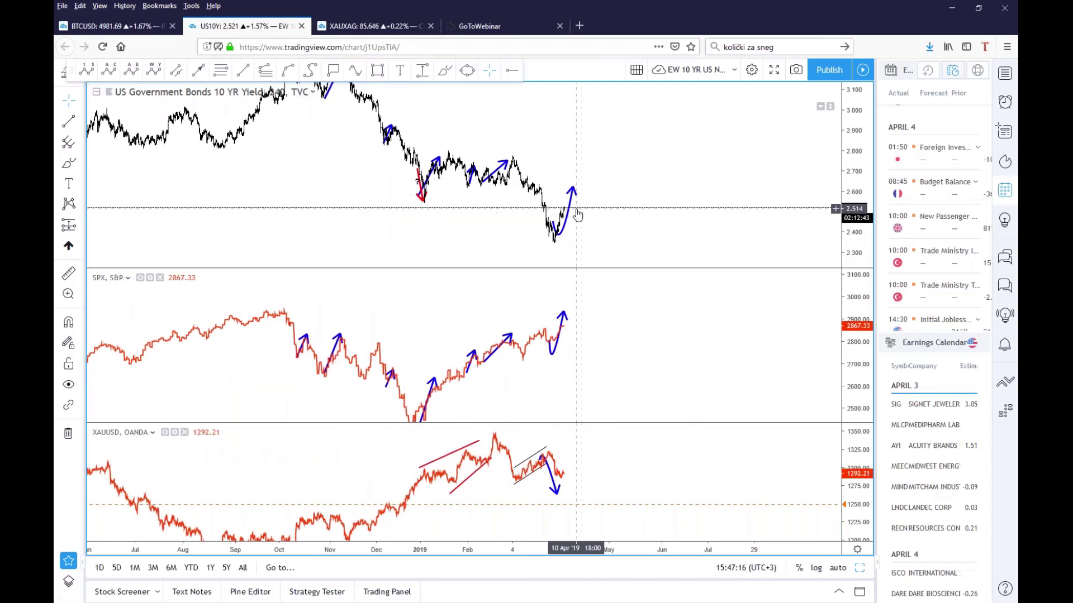
{"action": "left_click_drag", "start_coordinate": [585, 225], "coordinate": [583, 219]}
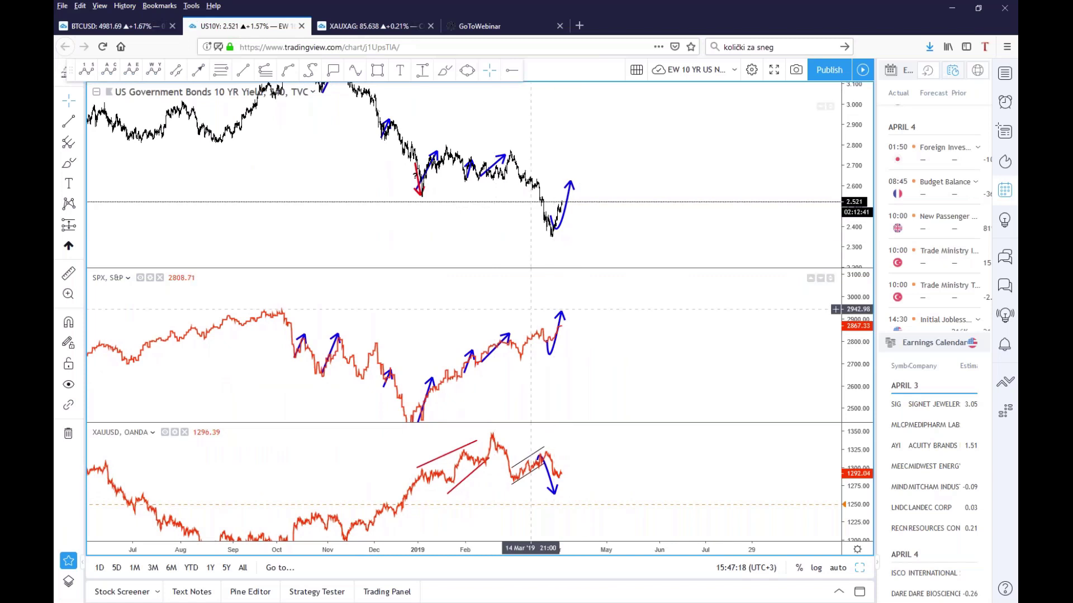
{"action": "left_click_drag", "start_coordinate": [591, 391], "coordinate": [584, 390]}
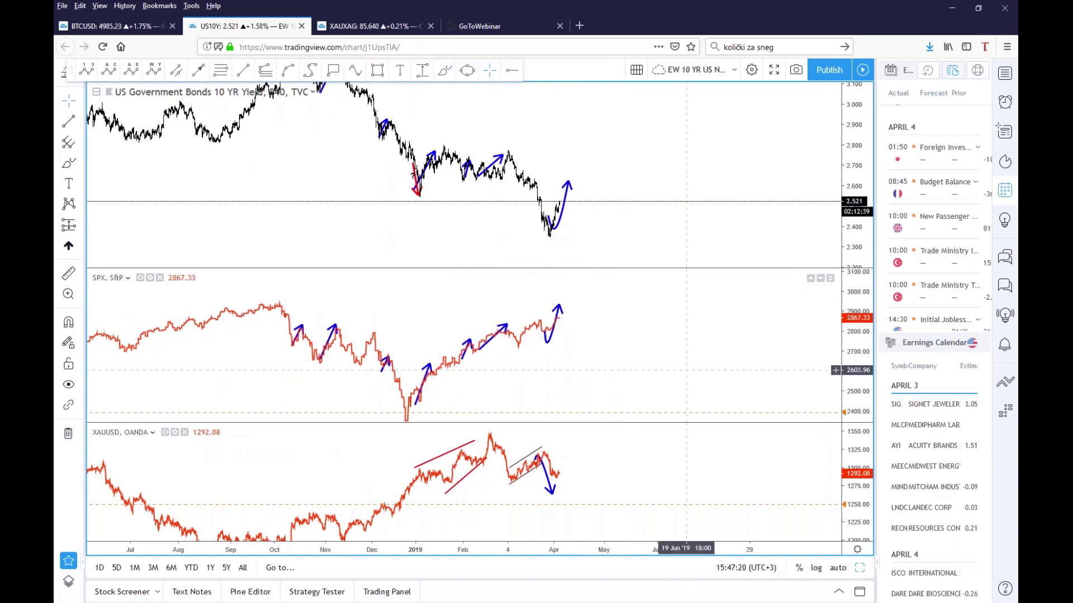
{"action": "left_click_drag", "start_coordinate": [678, 347], "coordinate": [677, 348]}
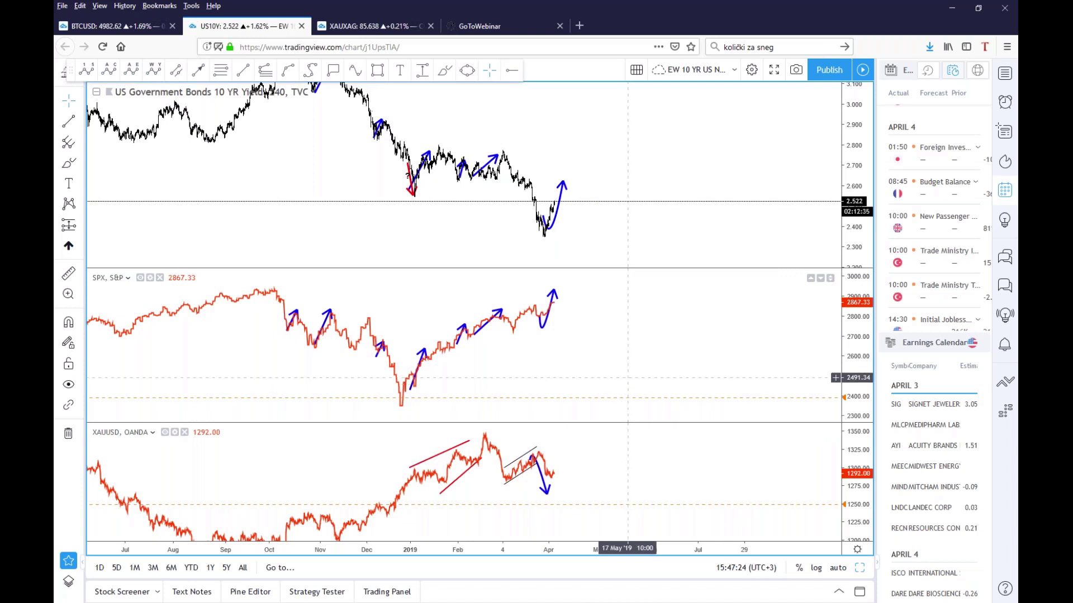
{"action": "left_click_drag", "start_coordinate": [321, 199], "coordinate": [302, 199]}
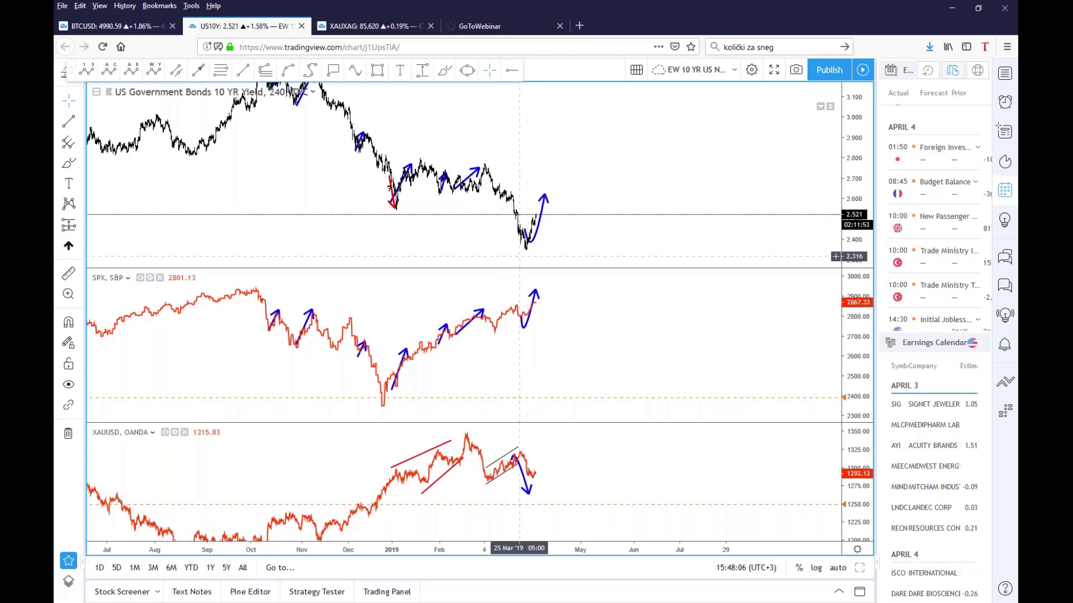
{"action": "left_click", "coordinate": [536, 223]}
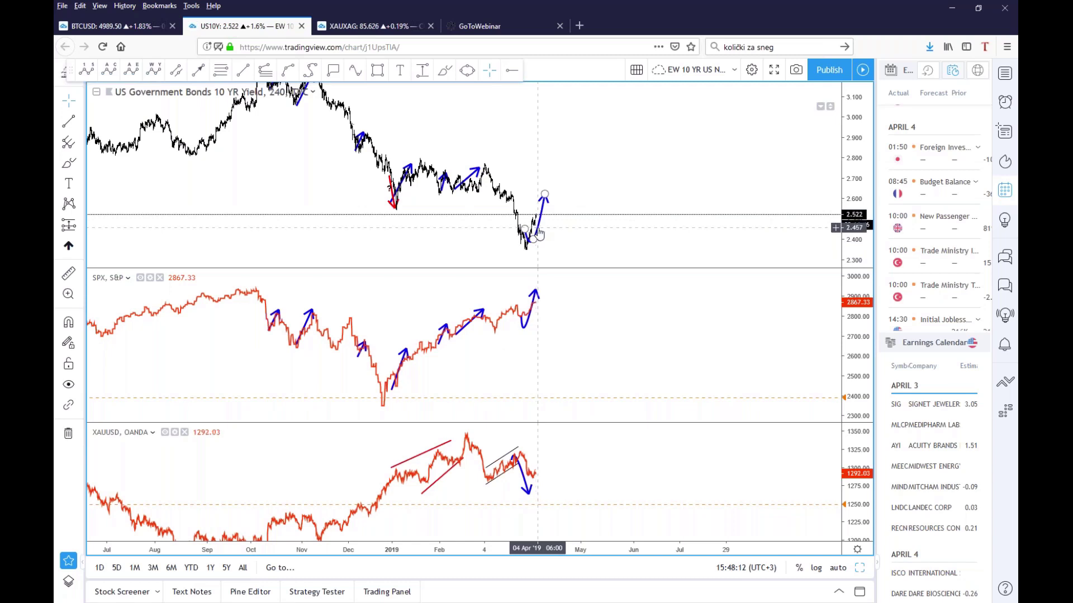
{"action": "mouse_move", "coordinate": [535, 233]}
{"action": "left_mouse_down"}
{"action": "mouse_move", "coordinate": [593, 214]}
{"action": "mouse_move", "coordinate": [559, 223]}
{"action": "mouse_move", "coordinate": [542, 301]}
{"action": "mouse_move", "coordinate": [556, 290]}
{"action": "left_mouse_up"}
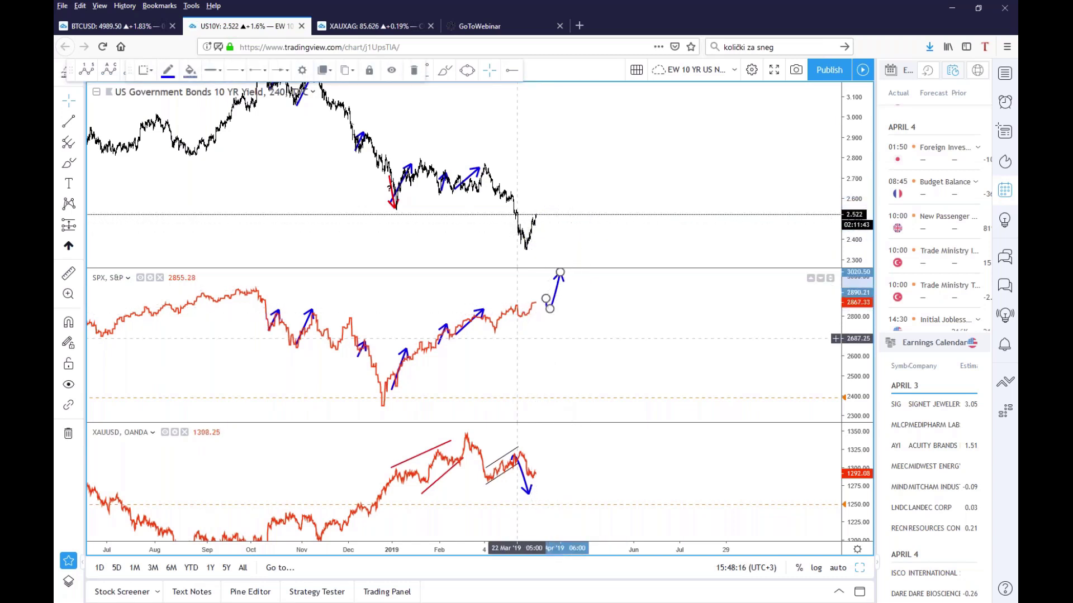
{"action": "left_click", "coordinate": [231, 293]}
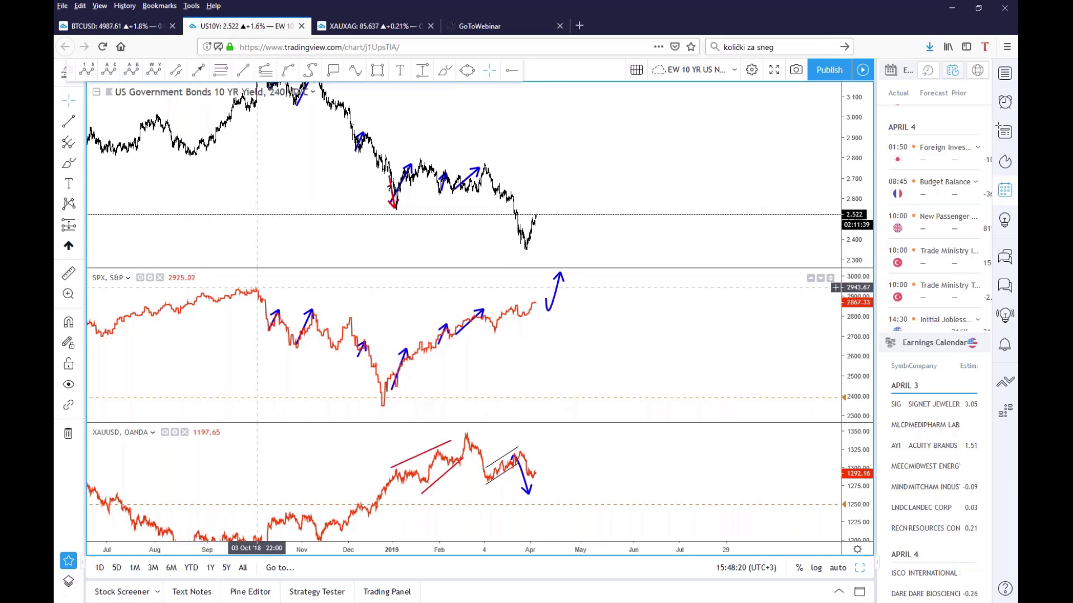
Step: Draw a 0-A-B-C wave count from the 10-year yield low, then minimize Firefox
{"action": "left_click", "coordinate": [107, 74]}
{"action": "left_click", "coordinate": [523, 252]}
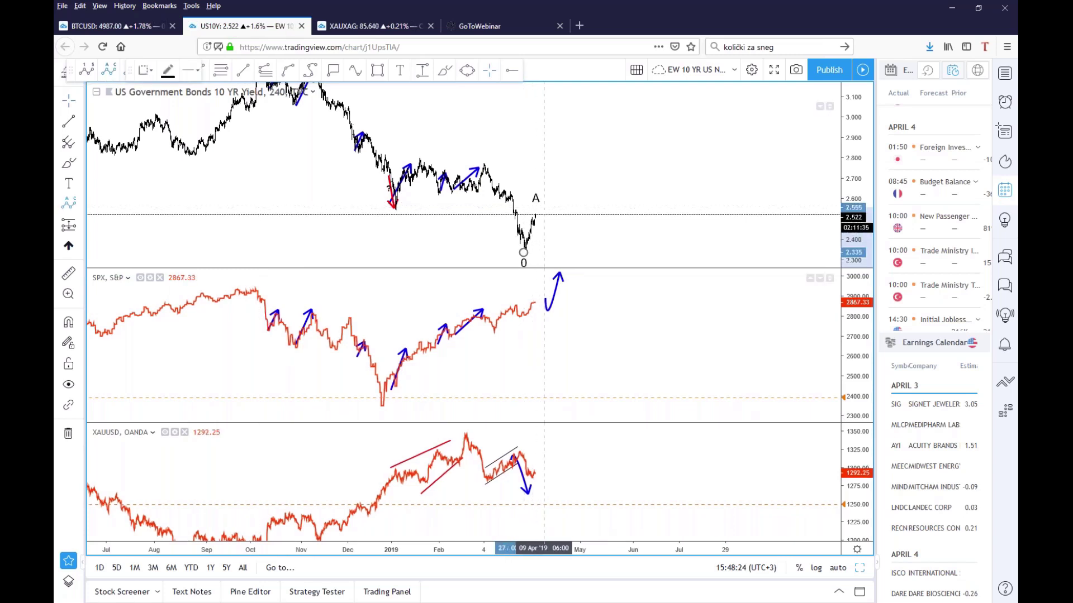
{"action": "left_click", "coordinate": [535, 208]}
{"action": "left_click", "coordinate": [555, 229]}
{"action": "left_click", "coordinate": [573, 177]}
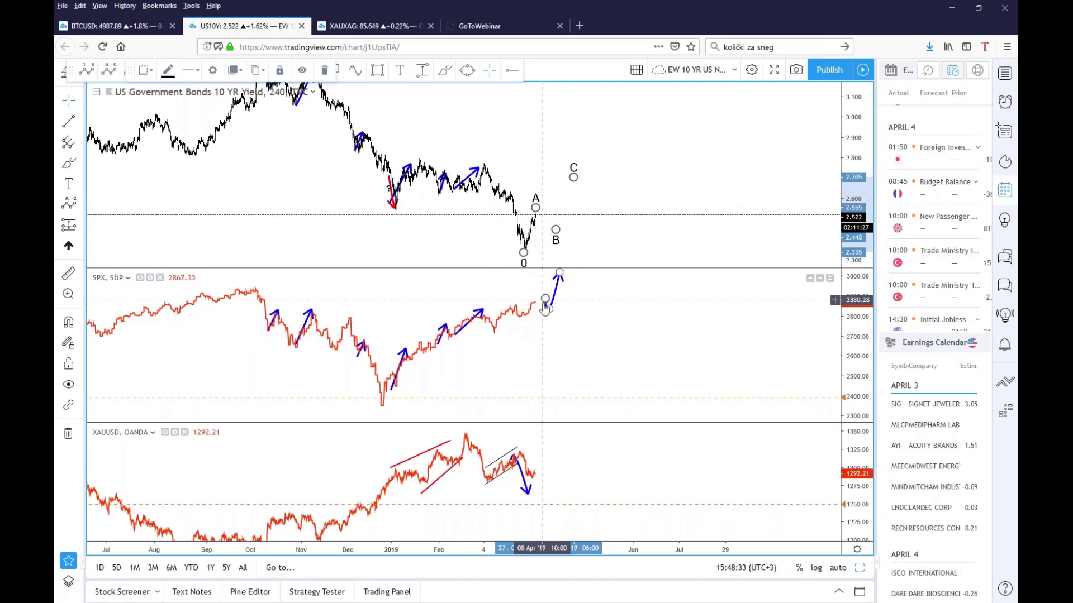
{"action": "left_click", "coordinate": [951, 8]}
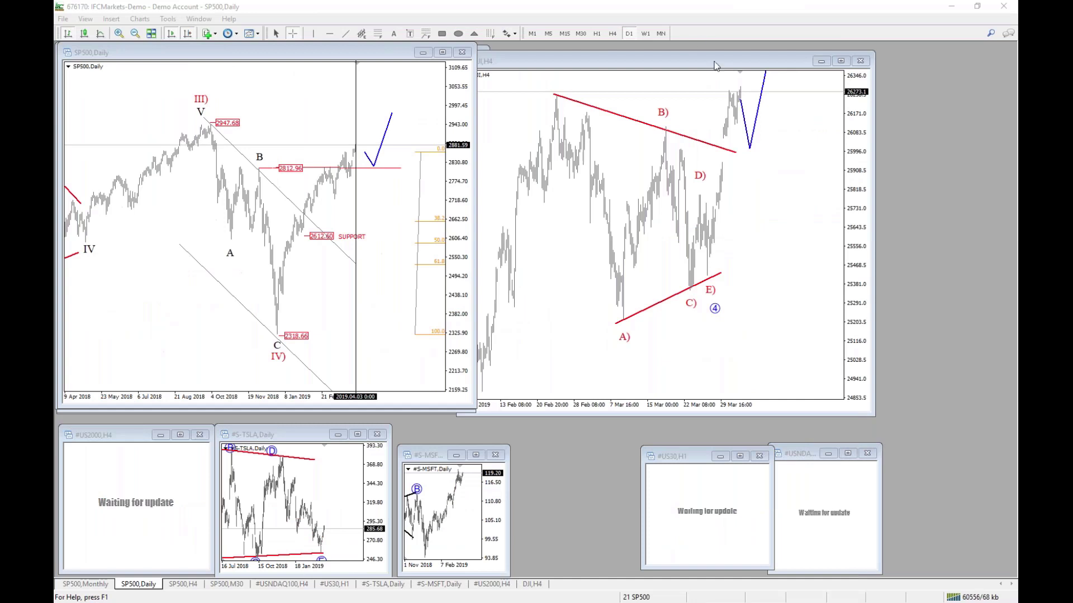
Step: Extend the DJI H4 upper red trendline to the projected dip and read that low's price
{"action": "left_click", "coordinate": [695, 155]}
{"action": "left_click_drag", "start_coordinate": [865, 158], "coordinate": [795, 160]}
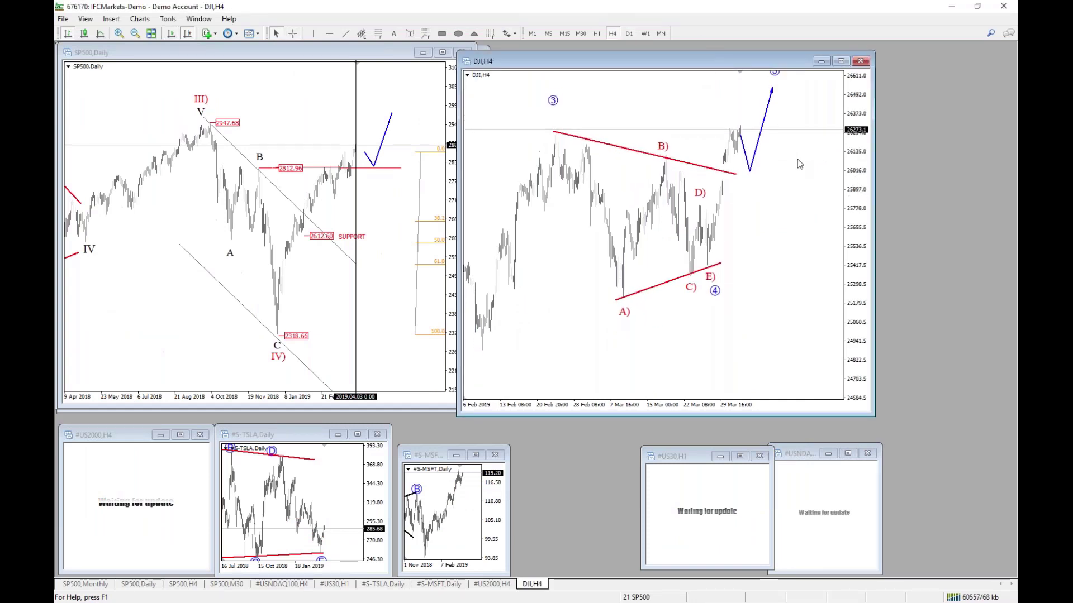
{"action": "middle_click", "coordinate": [725, 171]}
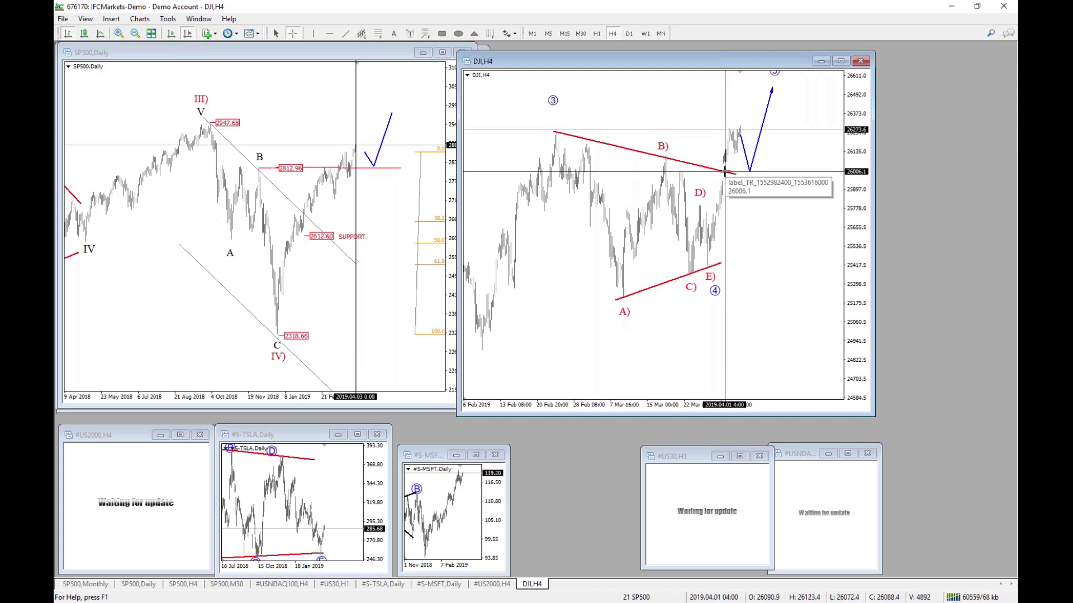
{"action": "middle_click", "coordinate": [724, 173]}
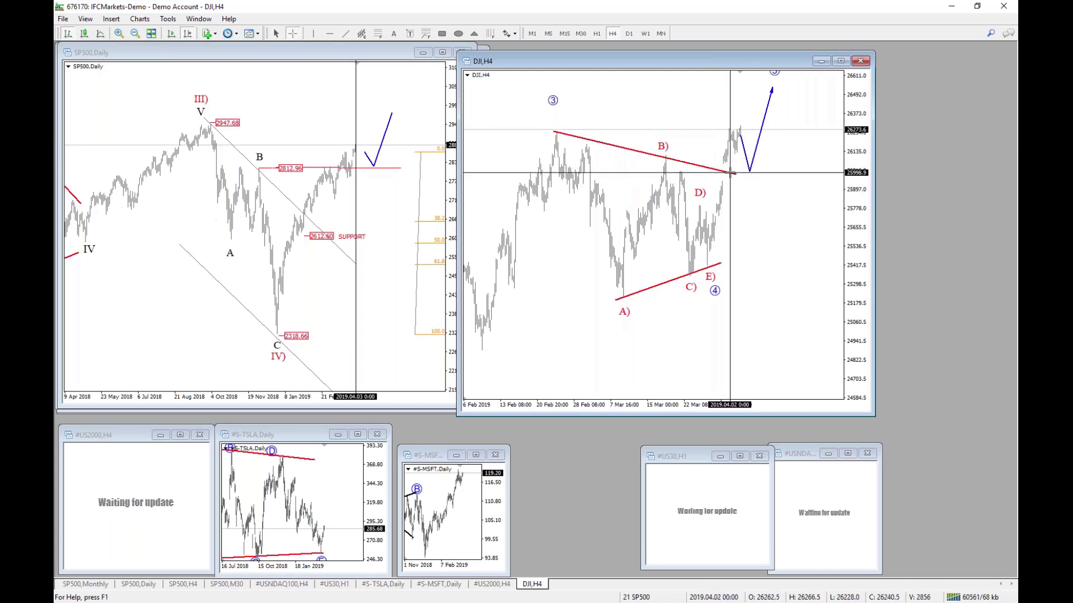
{"action": "left_click_drag", "start_coordinate": [735, 174], "coordinate": [752, 171]}
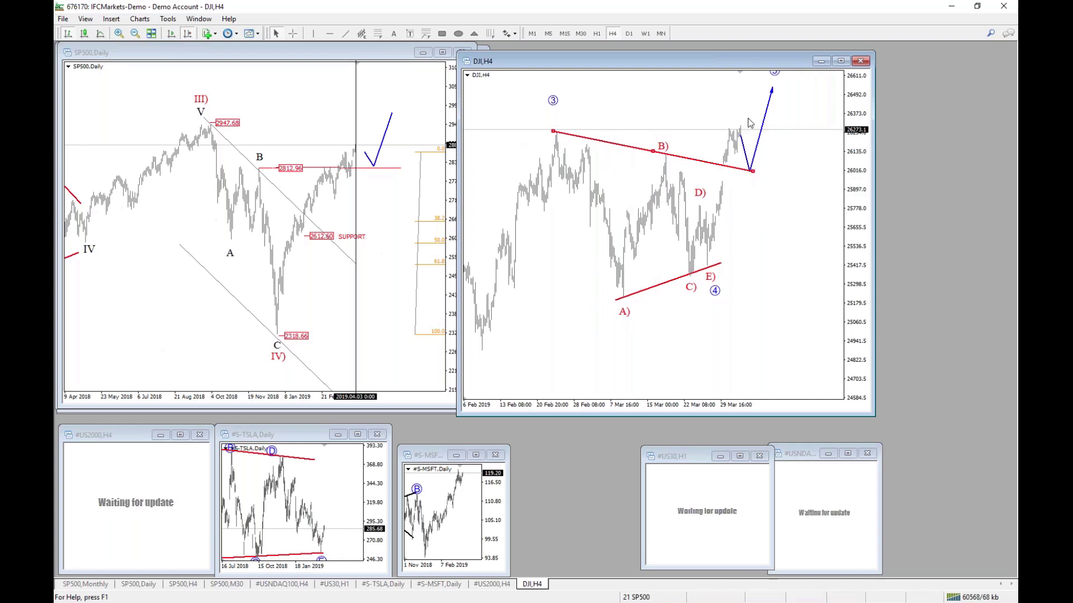
{"action": "middle_click", "coordinate": [767, 179]}
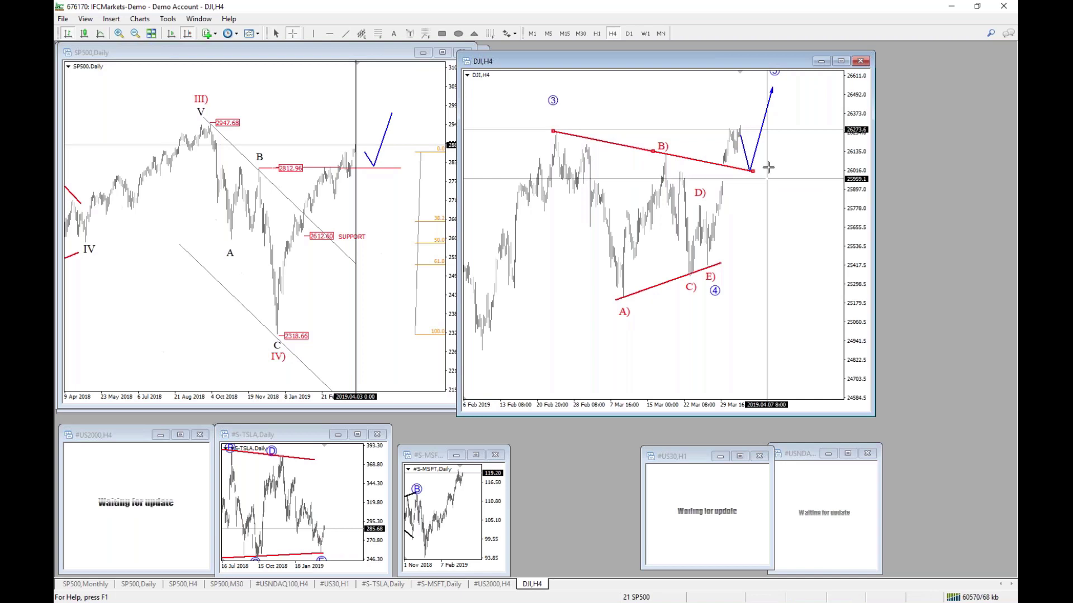
{"action": "left_click", "coordinate": [652, 599]}
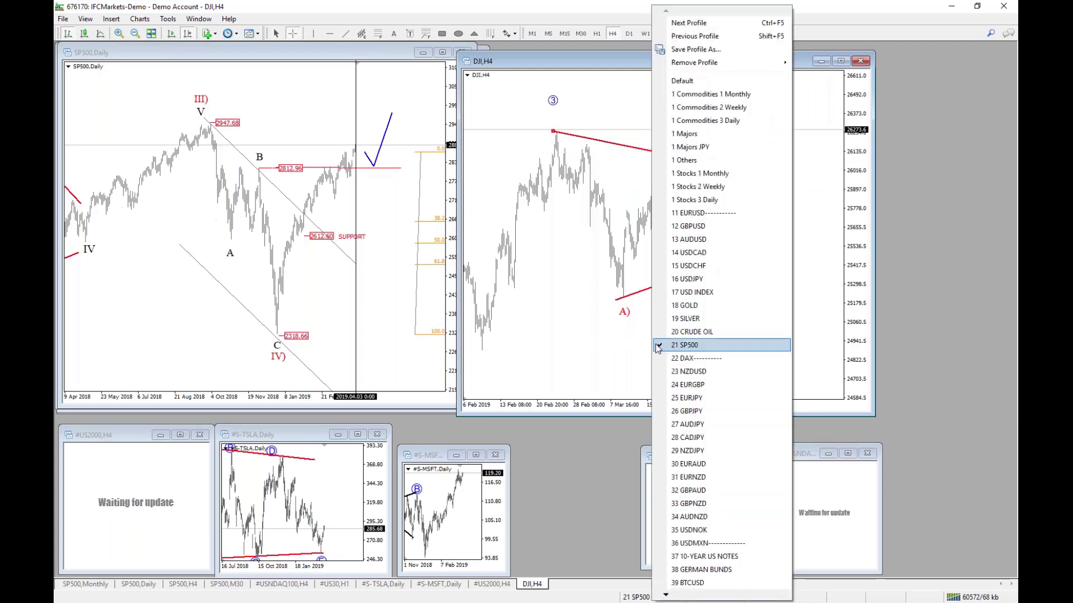
Step: Load the 28 CADJPY profile and raise the wave 5 label on its H4 chart
{"action": "left_click", "coordinate": [721, 437]}
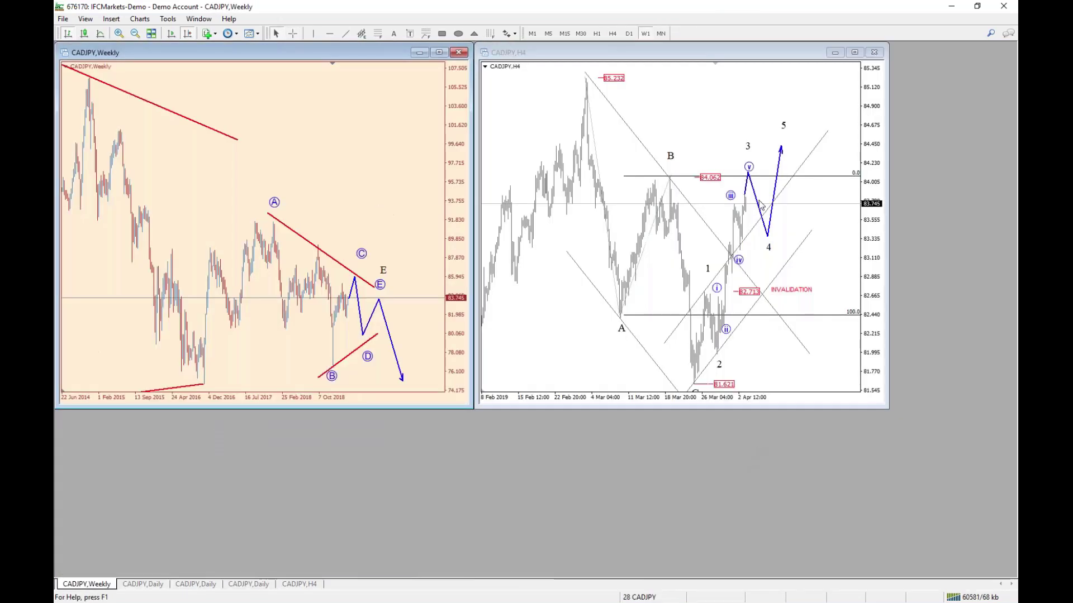
{"action": "left_click", "coordinate": [732, 341]}
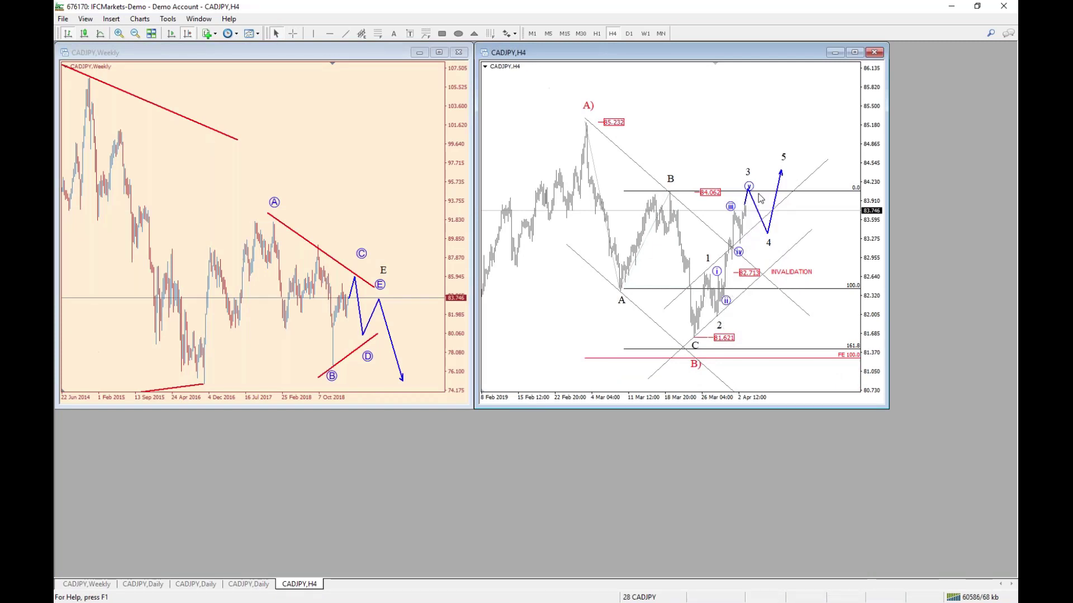
{"action": "scroll", "coordinate": [754, 201], "scroll_direction": "down", "scroll_amount": 2}
{"action": "middle_click", "coordinate": [758, 191]}
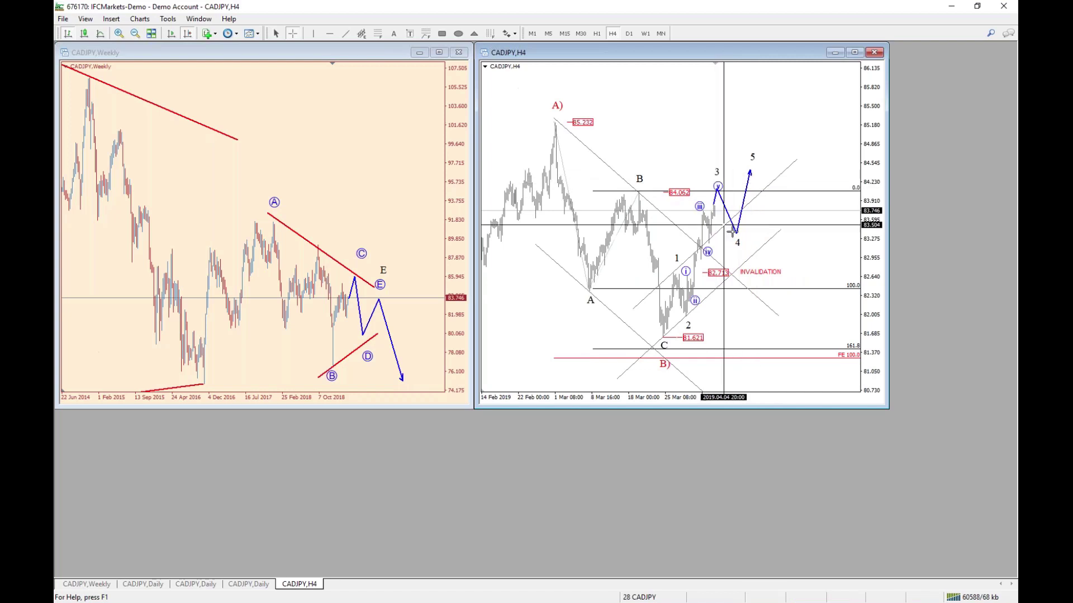
{"action": "middle_click", "coordinate": [750, 159]}
{"action": "left_click_drag", "start_coordinate": [752, 158], "coordinate": [761, 123]}
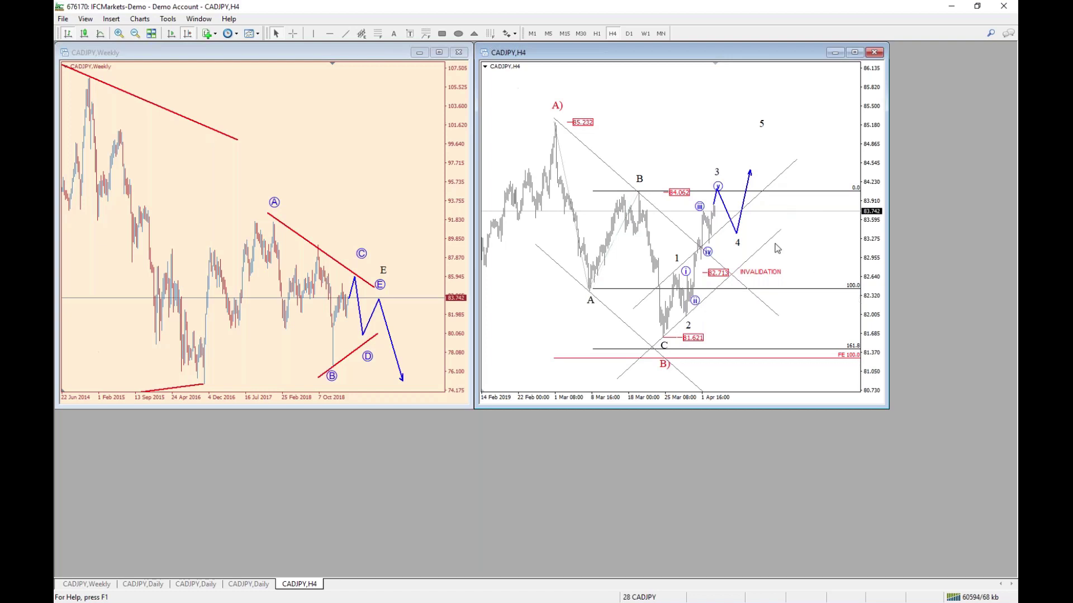
{"action": "left_click_drag", "start_coordinate": [669, 133], "coordinate": [726, 142]}
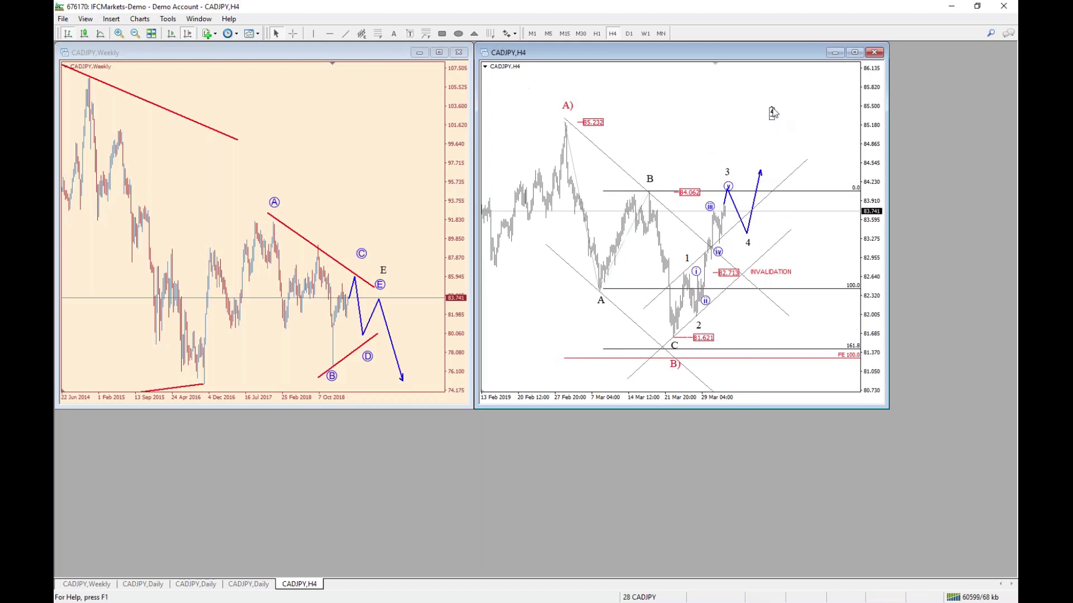
Step: Switch to the 27 AUDJPY chart profile
{"action": "left_click", "coordinate": [652, 599]}
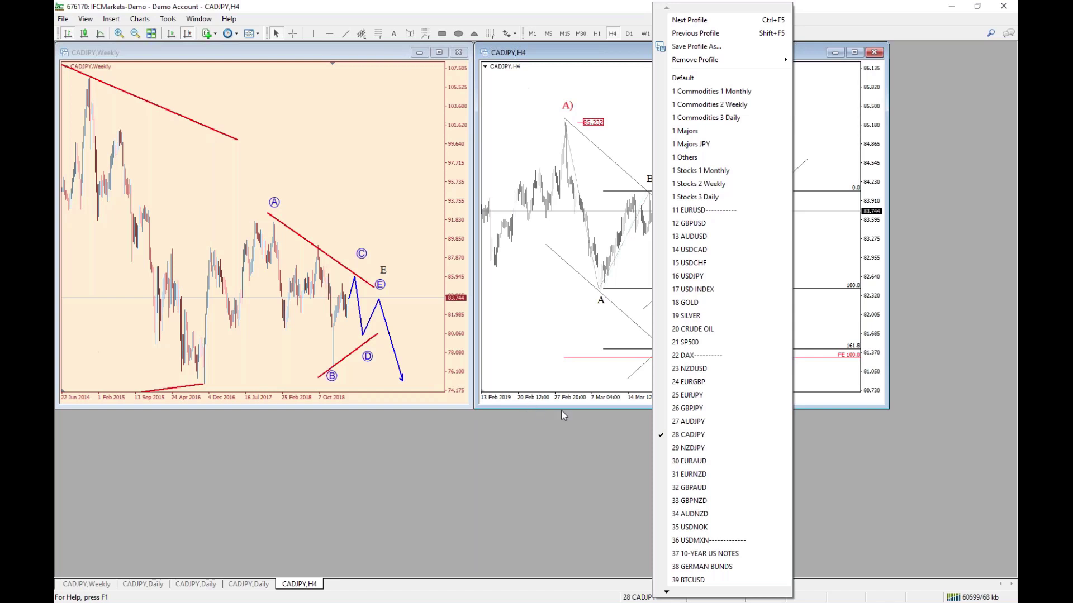
{"action": "left_click", "coordinate": [533, 495]}
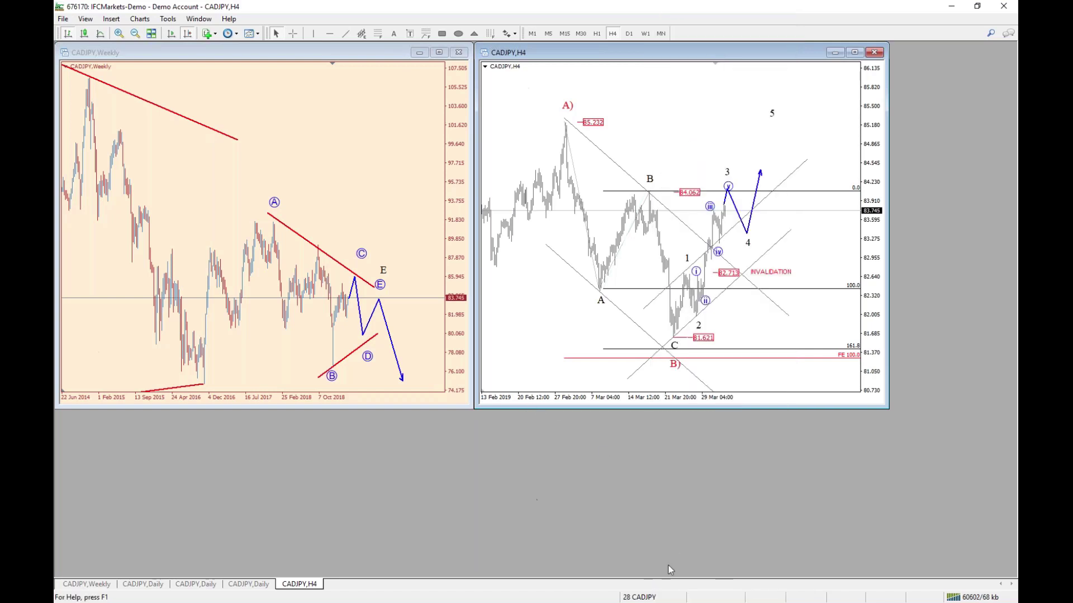
{"action": "left_click", "coordinate": [655, 599]}
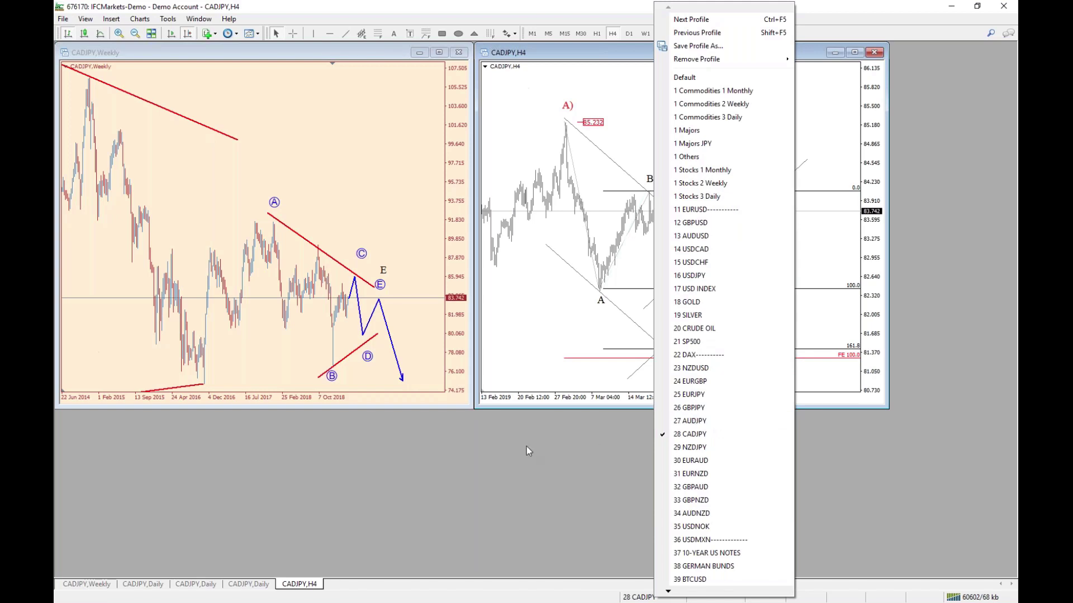
{"action": "left_click", "coordinate": [752, 427]}
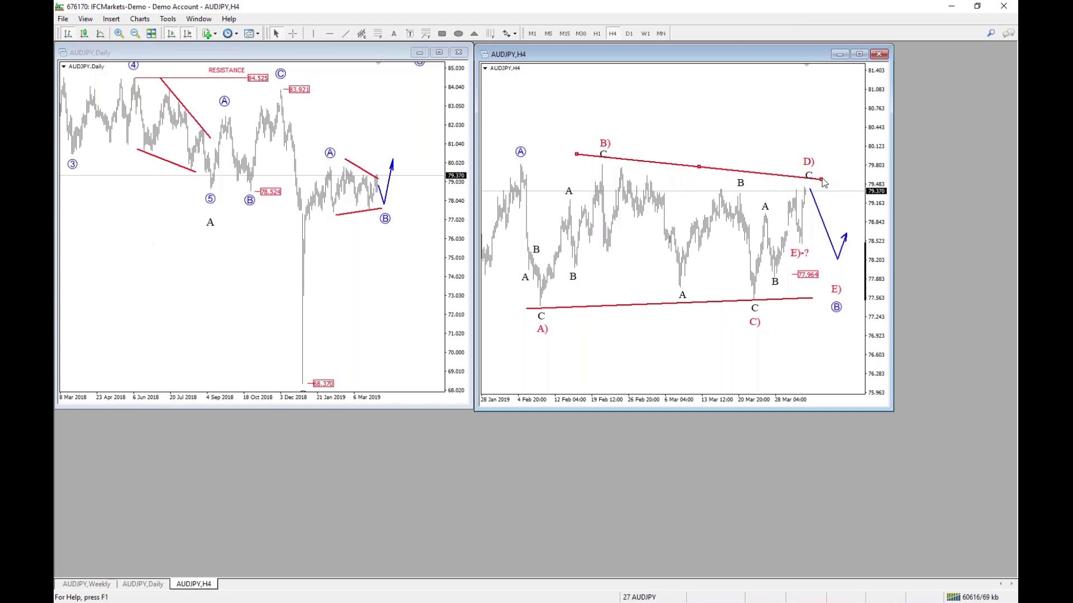
Step: End the AUDJPY H4 upper red trendline at the D) peak, raise E), and measure the move
{"action": "left_click_drag", "start_coordinate": [821, 180], "coordinate": [811, 192]}
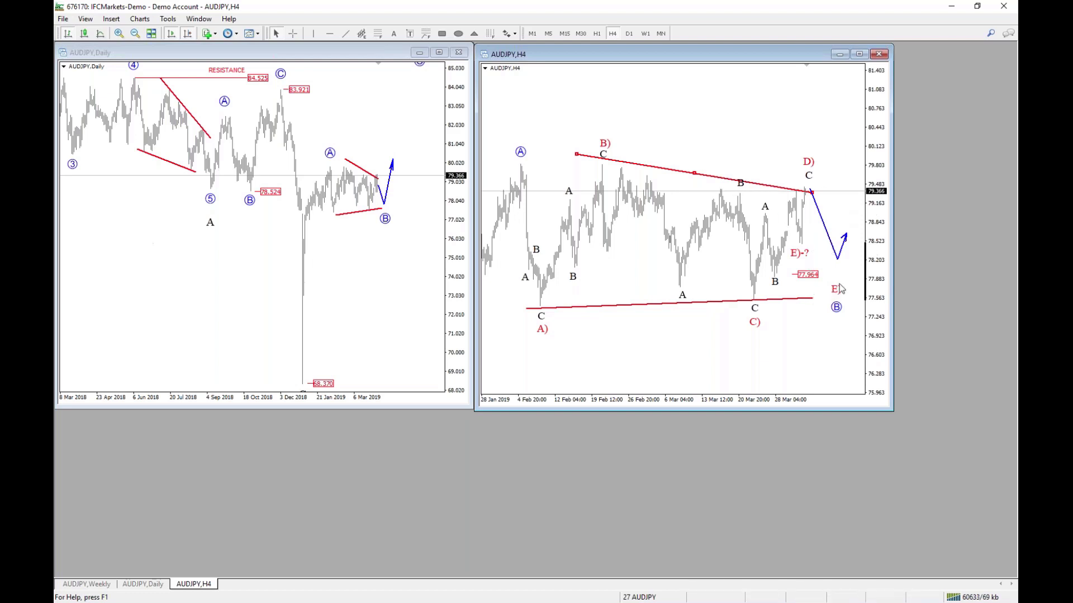
{"action": "left_click_drag", "start_coordinate": [845, 264], "coordinate": [846, 253]}
{"action": "middle_click", "coordinate": [808, 205]}
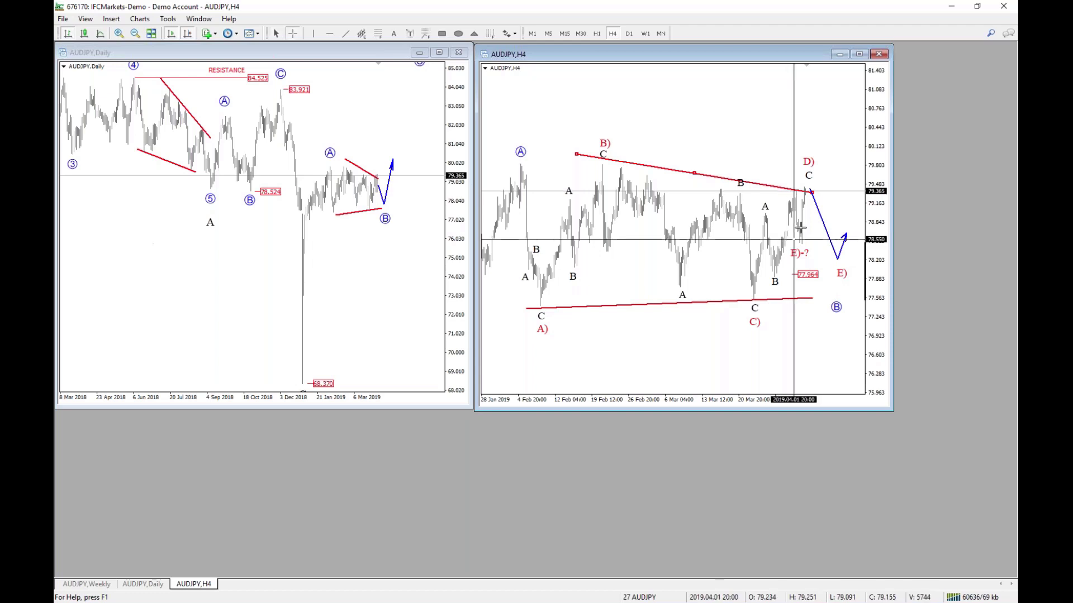
{"action": "left_click_drag", "start_coordinate": [808, 191], "coordinate": [824, 121]}
{"action": "middle_click", "coordinate": [819, 222]}
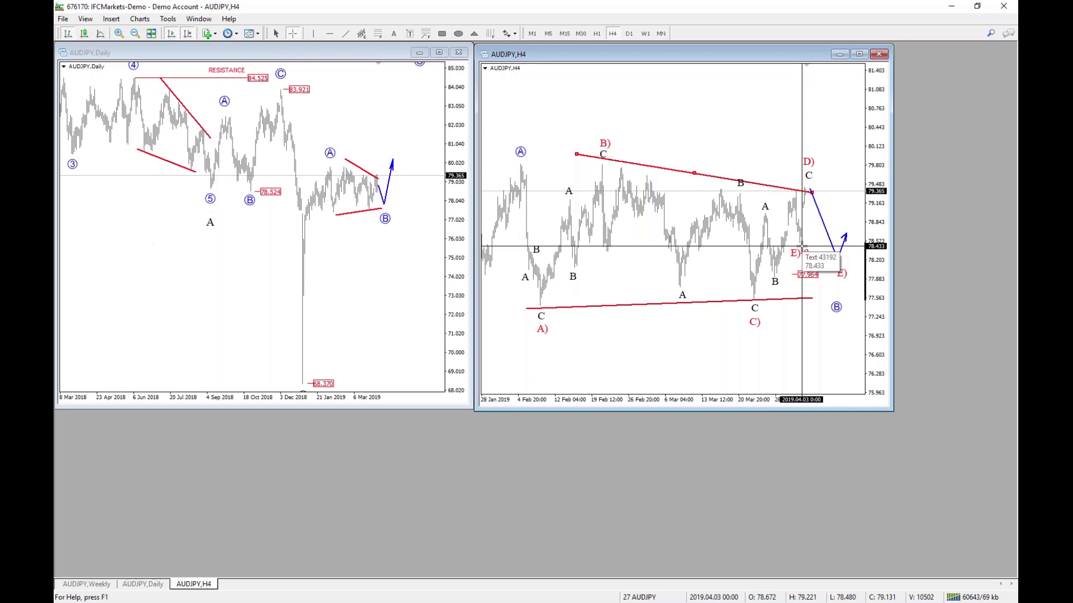
{"action": "middle_click", "coordinate": [802, 246]}
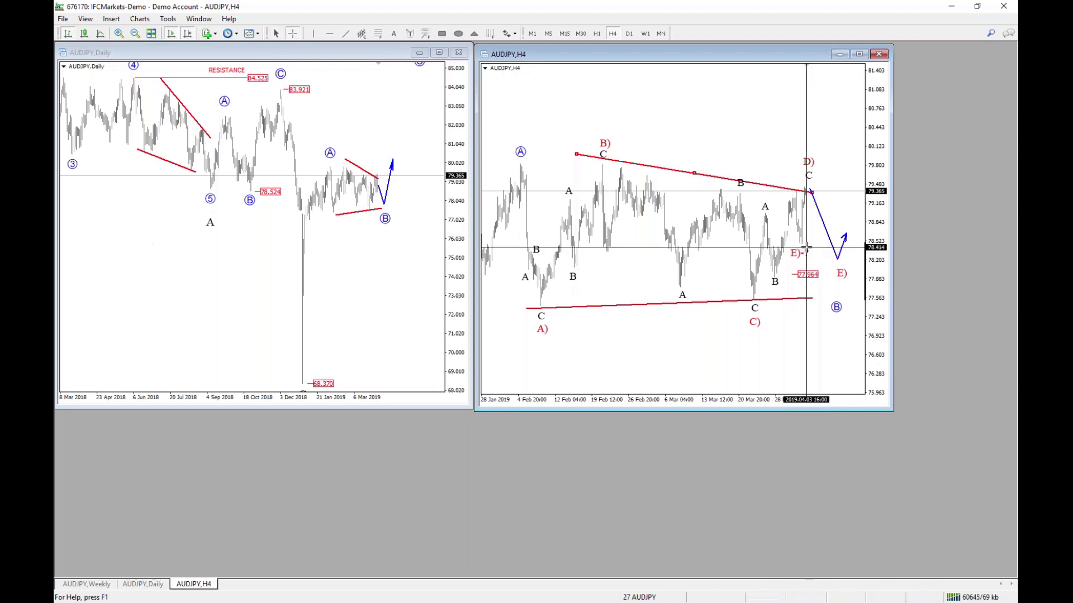
{"action": "key", "text": "Escape"}
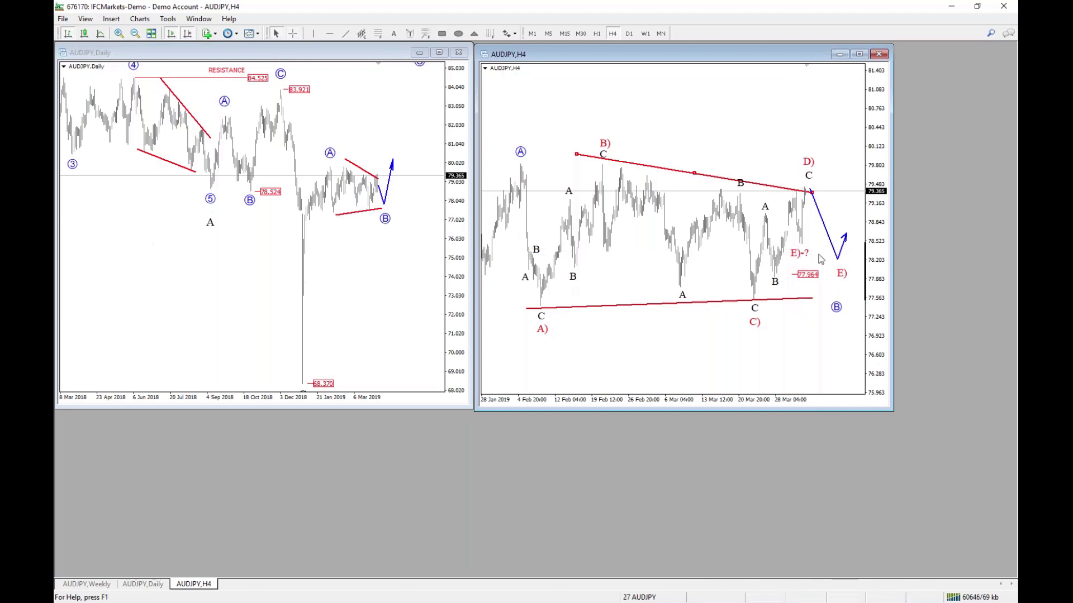
Step: Read the D) point's price with the crosshair, then switch back to TradingView
{"action": "middle_click", "coordinate": [817, 189]}
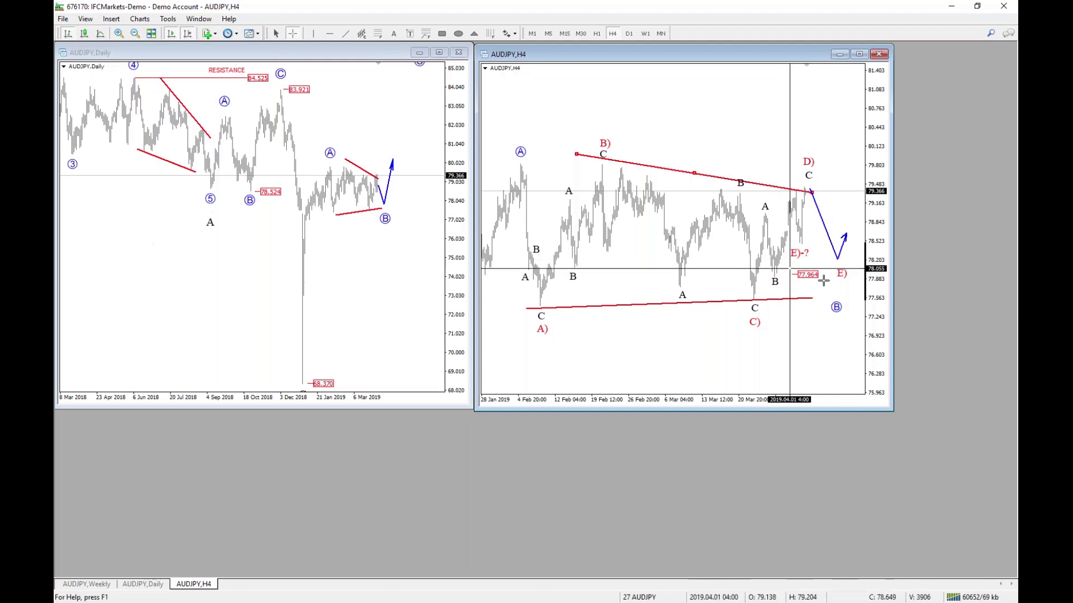
{"action": "middle_click", "coordinate": [814, 192]}
{"action": "middle_click", "coordinate": [814, 192]}
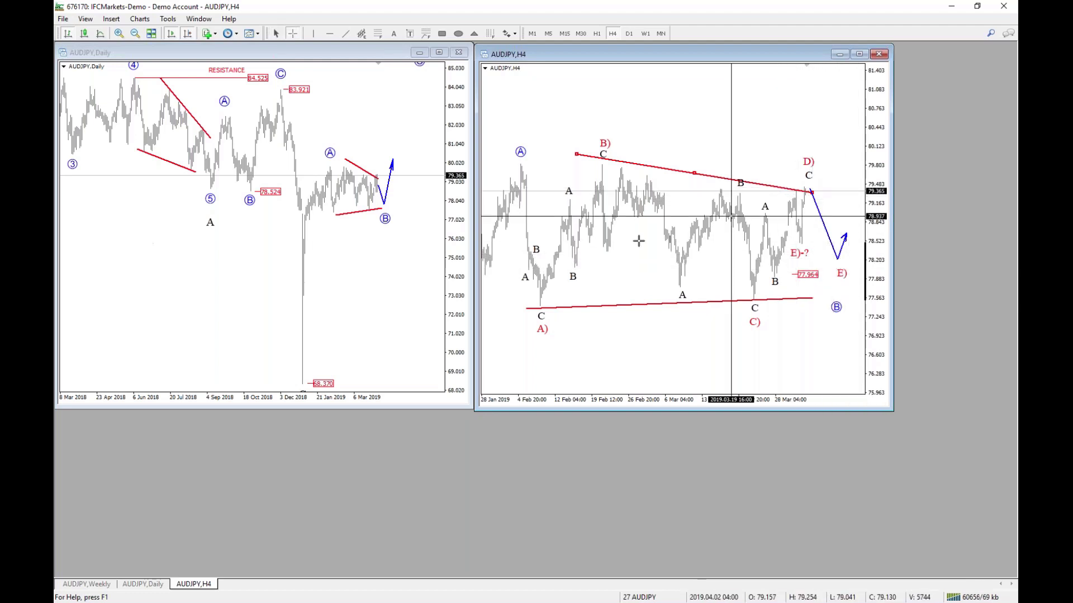
{"action": "middle_click", "coordinate": [667, 269]}
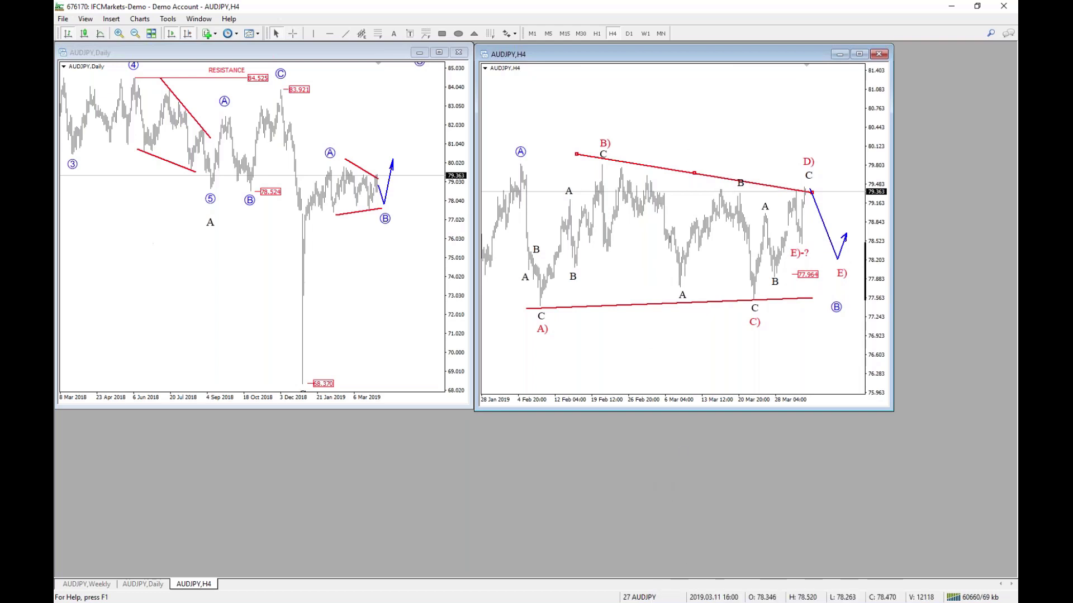
{"action": "key", "text": "alt+Tab"}
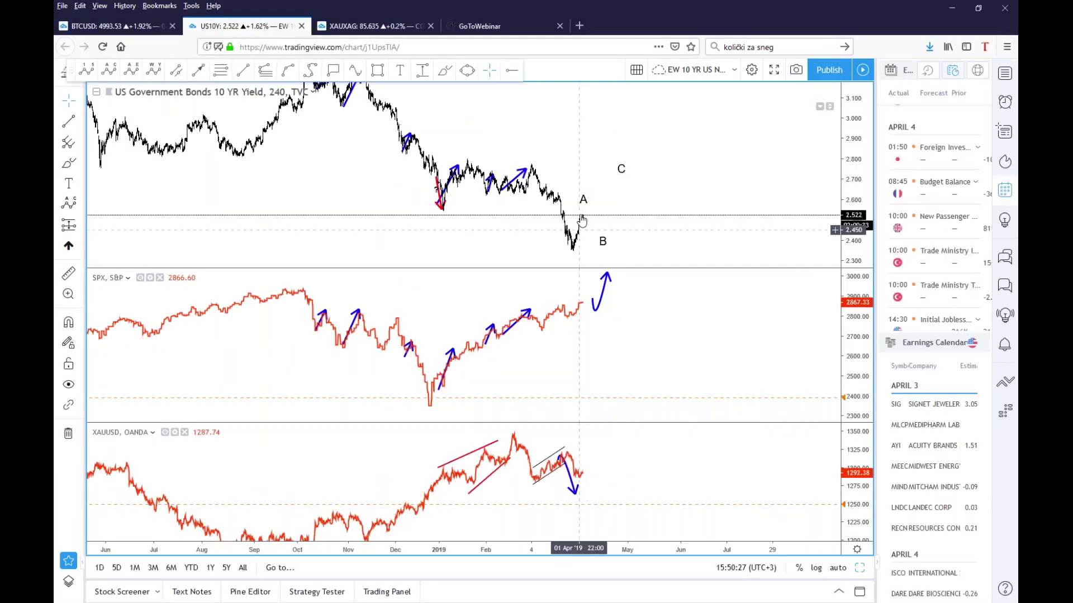
Step: Select the ABC wave drawing and maximize the 10 Year T-Note daily chart from the grid
{"action": "left_click_drag", "start_coordinate": [586, 215], "coordinate": [582, 215]}
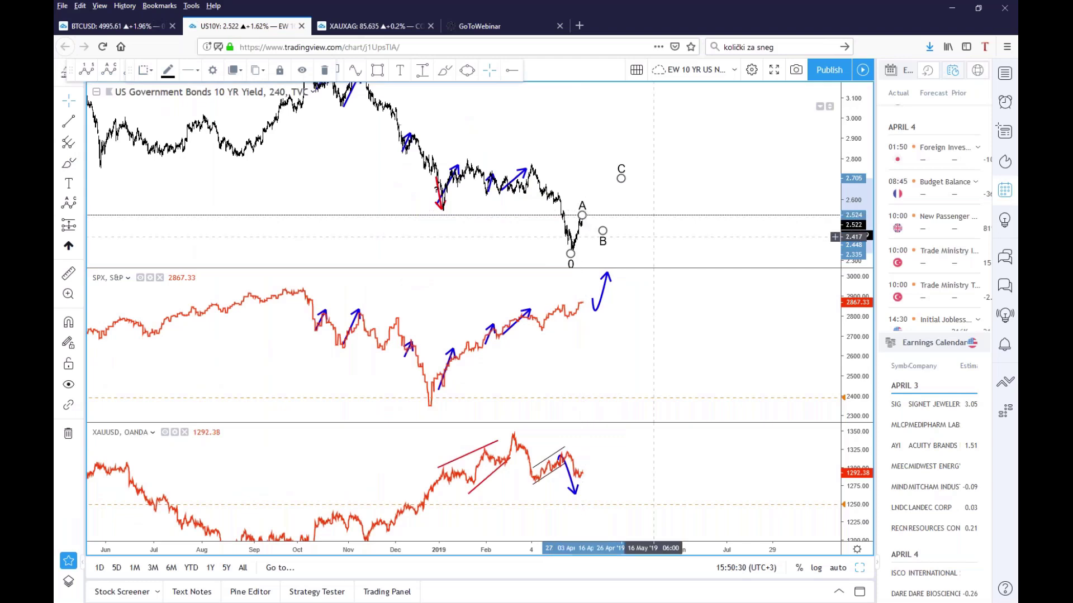
{"action": "left_click", "coordinate": [860, 568]}
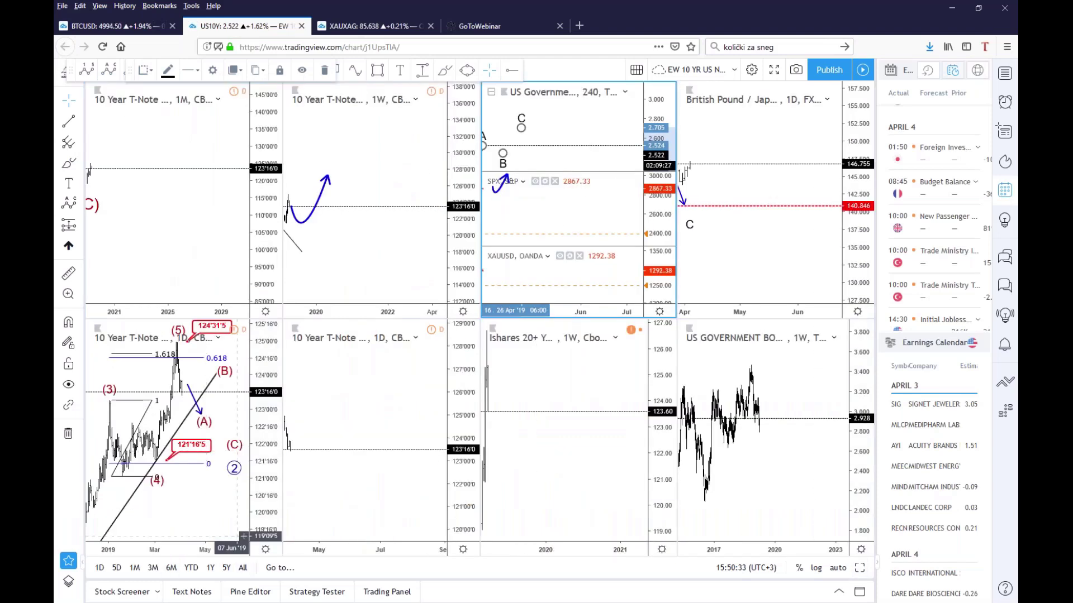
{"action": "left_click", "coordinate": [226, 513]}
{"action": "left_click", "coordinate": [860, 568]}
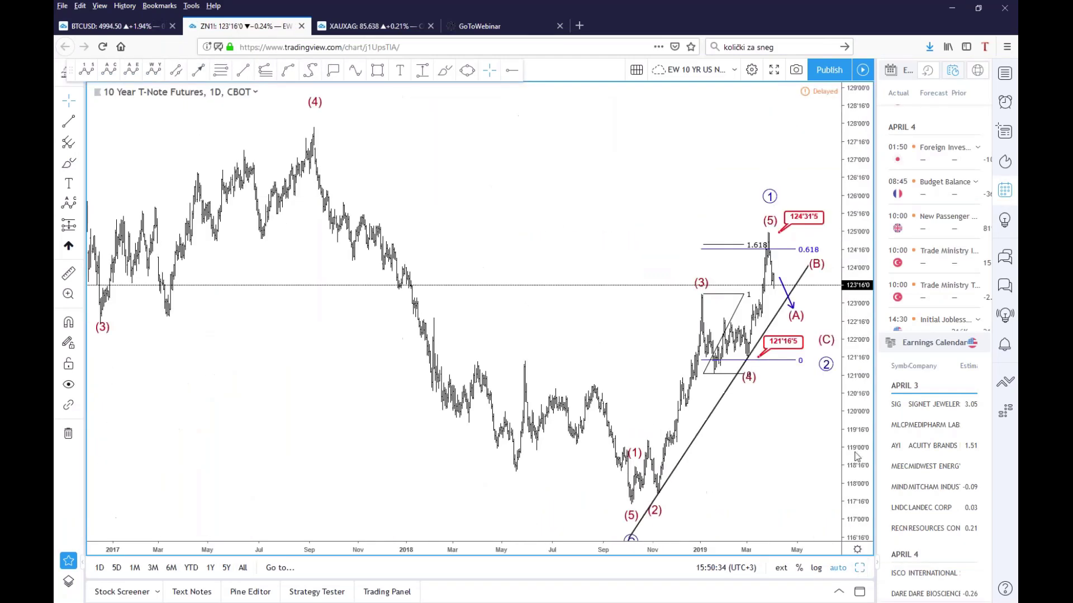
Step: Frame the T-Note daily chart on Nov 2017 to Nov 2019 with the Fibonacci levels visible
{"action": "left_click_drag", "start_coordinate": [641, 368], "coordinate": [614, 219]}
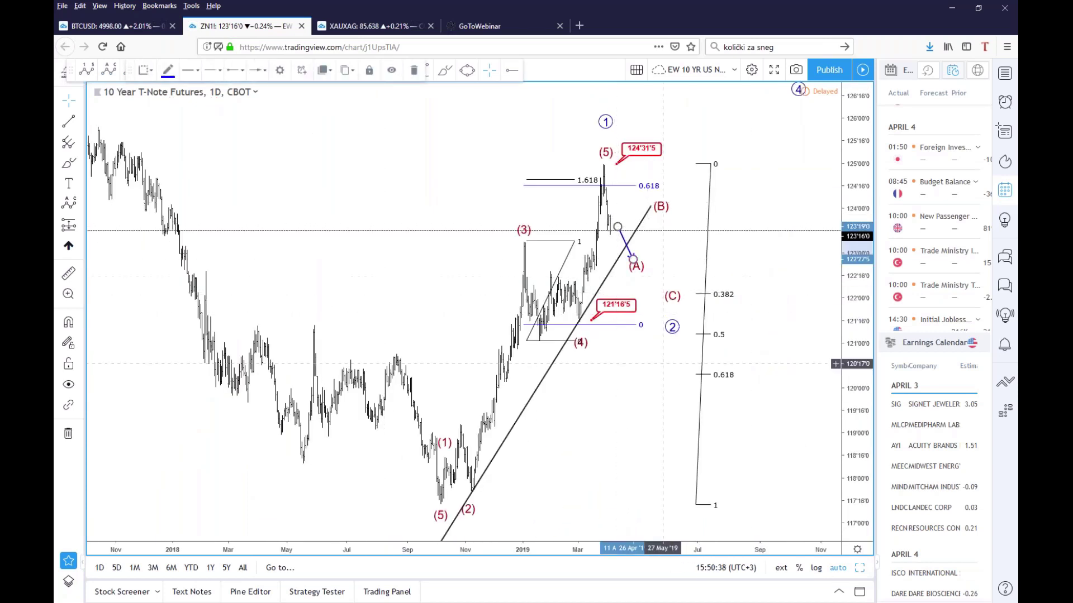
{"action": "left_click_drag", "start_coordinate": [859, 277], "coordinate": [852, 337]}
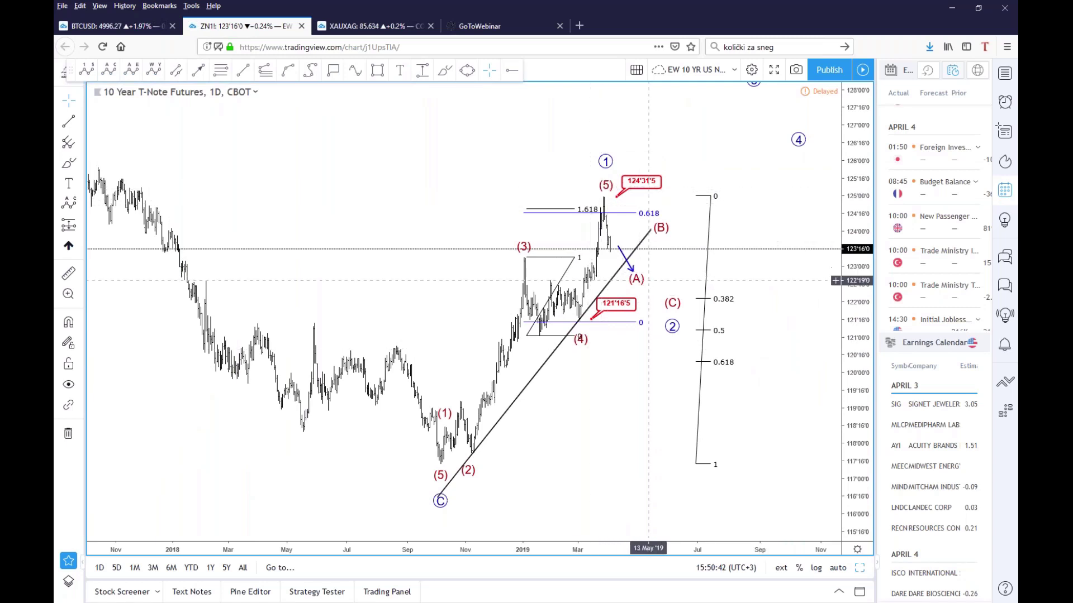
{"action": "left_click_drag", "start_coordinate": [614, 415], "coordinate": [528, 398]}
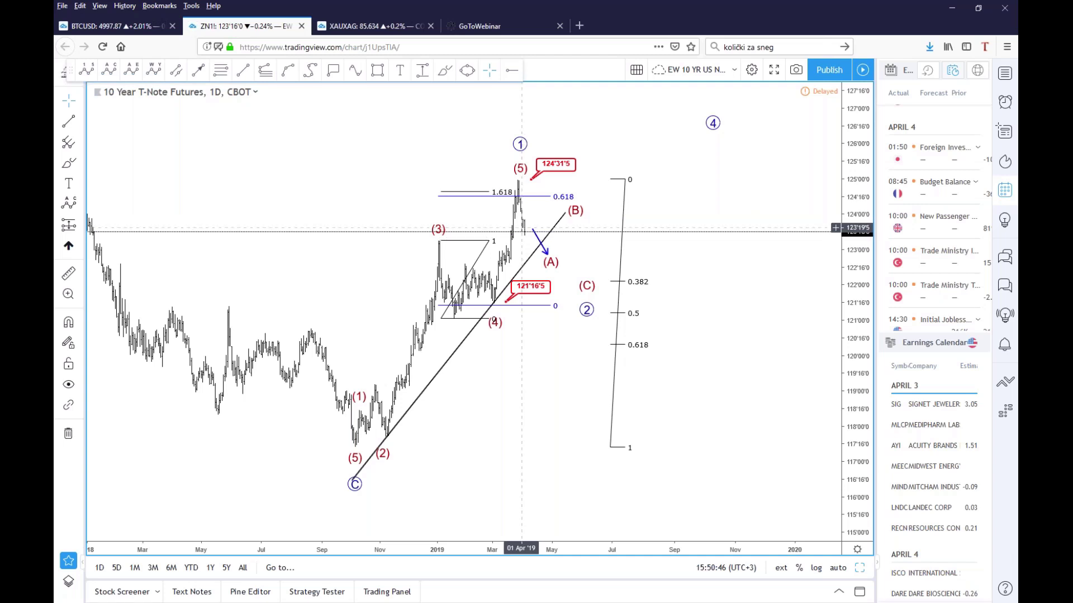
{"action": "left_click_drag", "start_coordinate": [525, 239], "coordinate": [466, 238]}
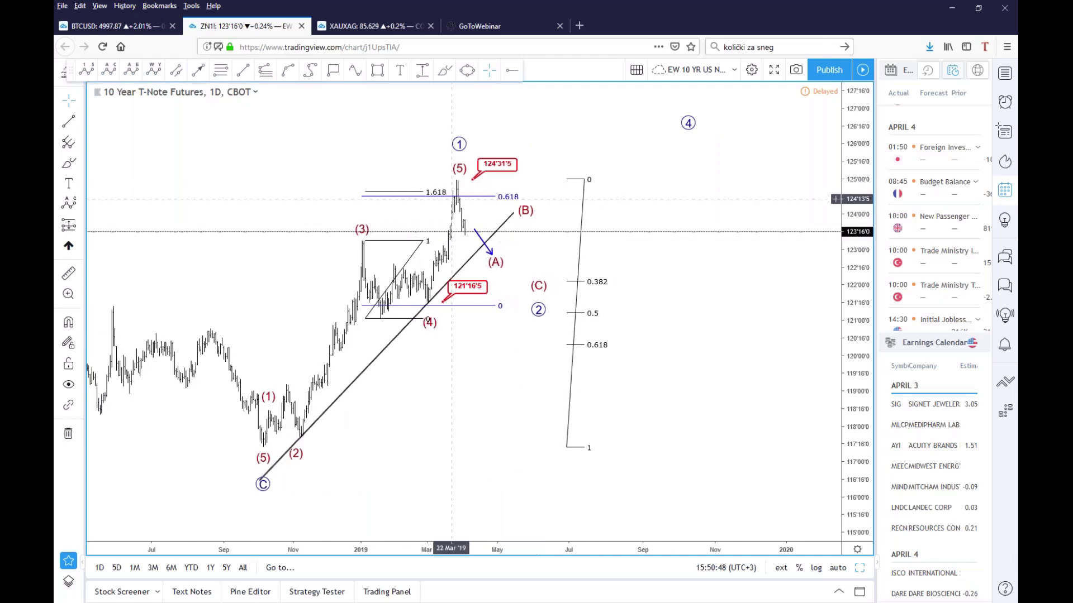
Step: Nudge the top (5) label of the impulse count and reselect the (A)(B)(C) correction
{"action": "left_click", "coordinate": [464, 232]}
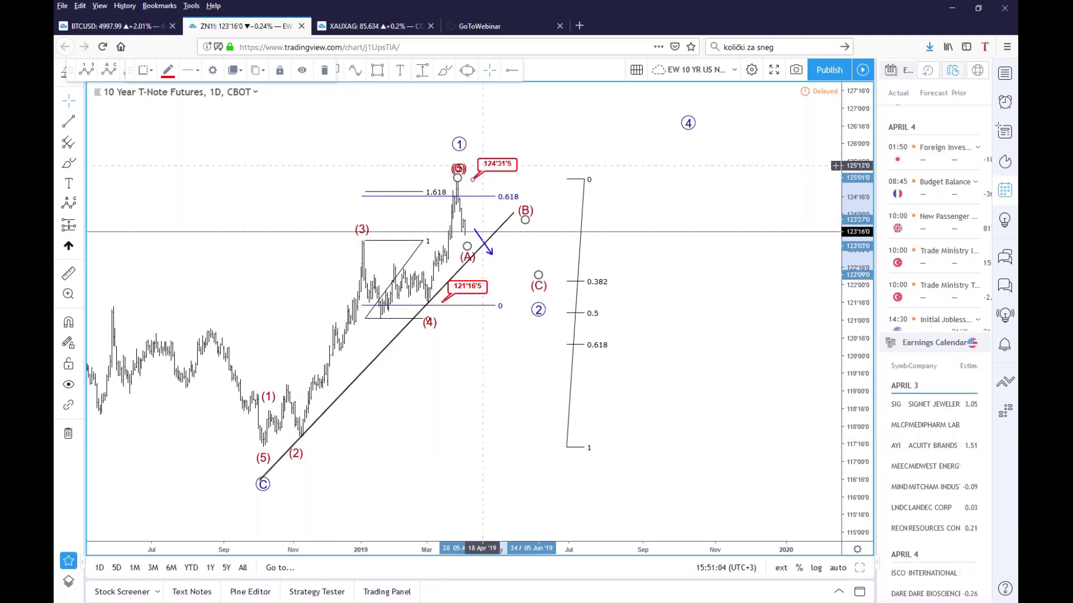
{"action": "left_click", "coordinate": [485, 224]}
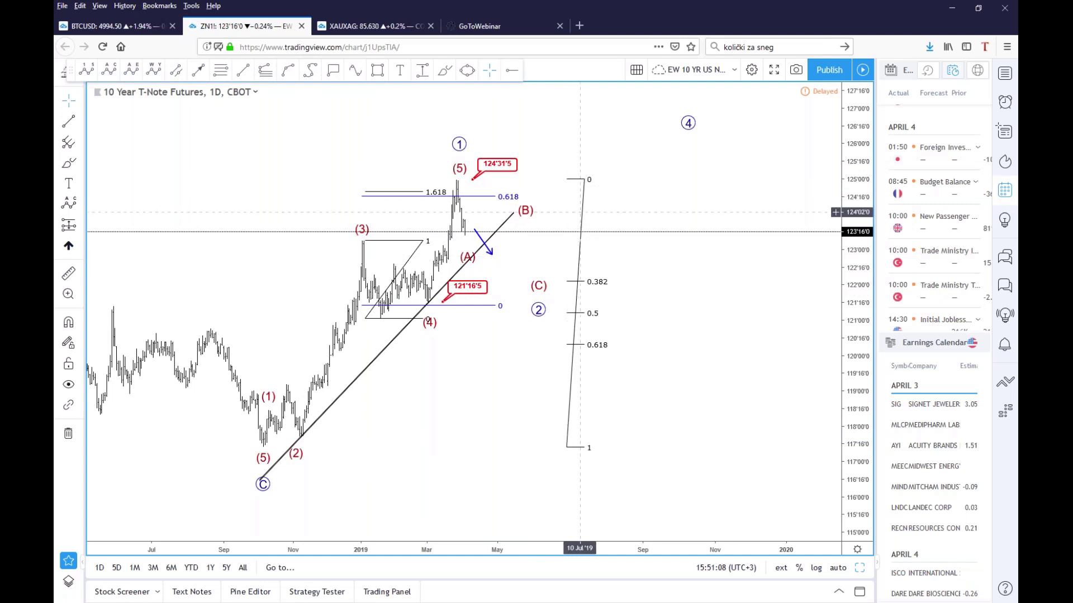
{"action": "mouse_move", "coordinate": [460, 177]}
{"action": "left_mouse_down"}
{"action": "mouse_move", "coordinate": [456, 169]}
{"action": "mouse_move", "coordinate": [498, 163]}
{"action": "mouse_move", "coordinate": [459, 172]}
{"action": "left_mouse_up"}
{"action": "left_click", "coordinate": [467, 242]}
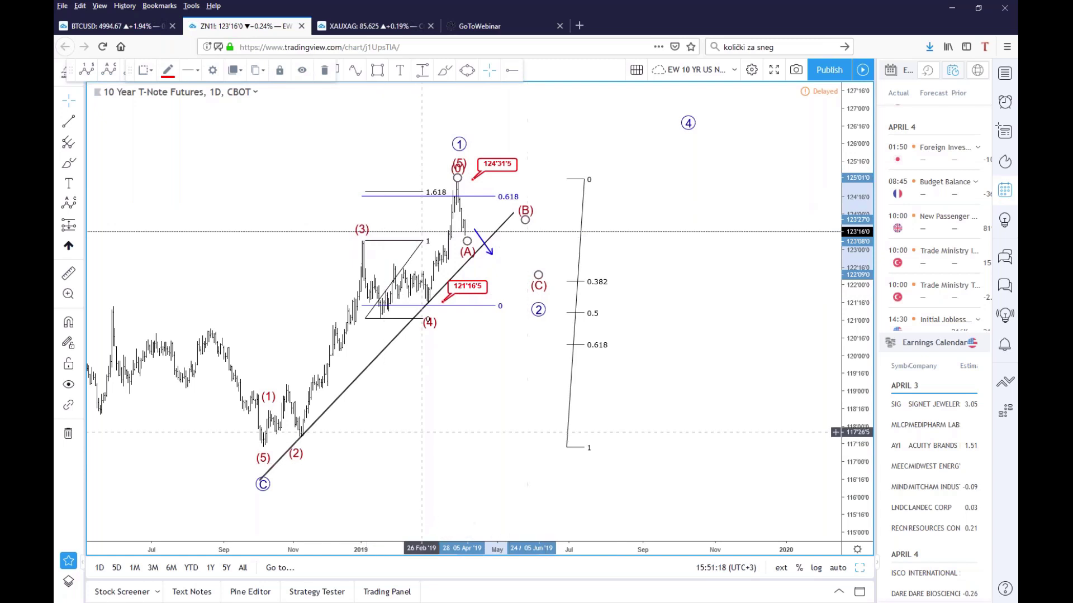
Step: Restore the eight-chart layout with the weekly T-Note pane active, then minimize Firefox
{"action": "left_click", "coordinate": [860, 568]}
{"action": "left_click", "coordinate": [437, 160]}
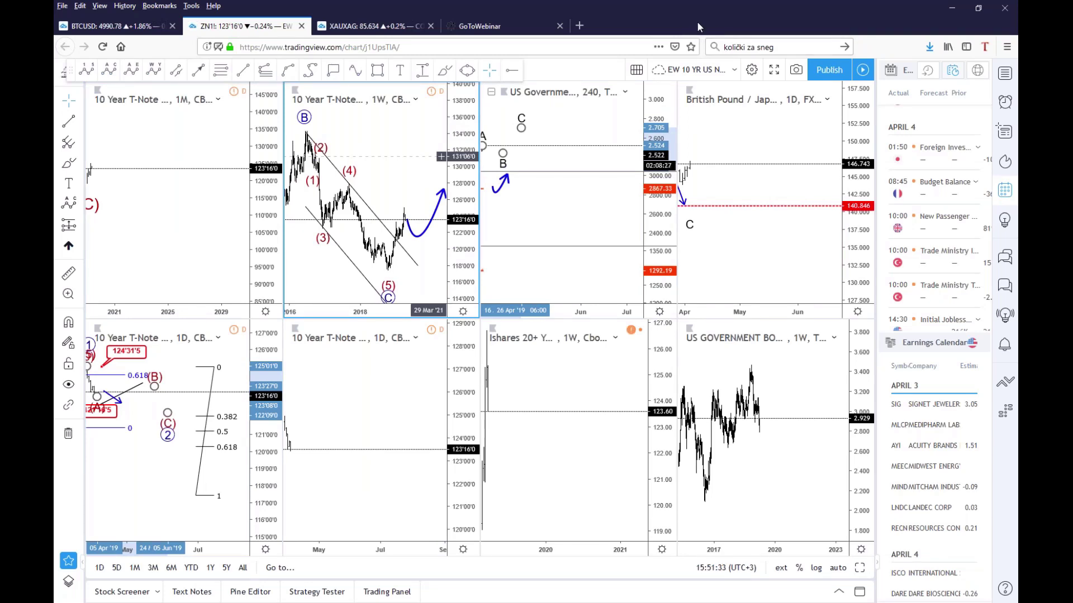
{"action": "key", "text": "super+Down"}
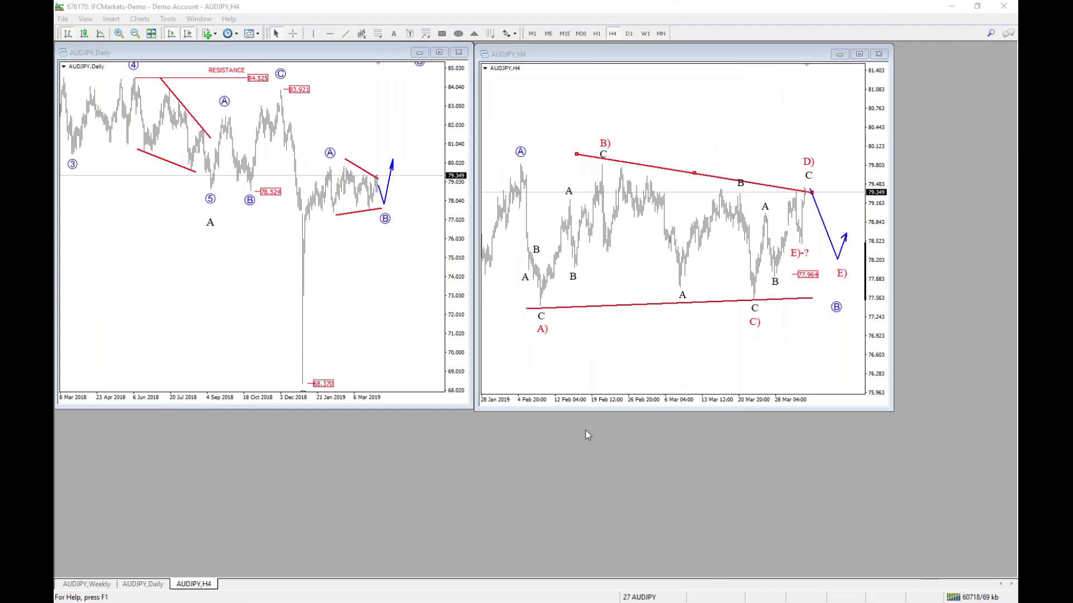
Step: Load the 17 USD INDEX profile and compress the H4 chart's price scale
{"action": "left_click", "coordinate": [642, 598]}
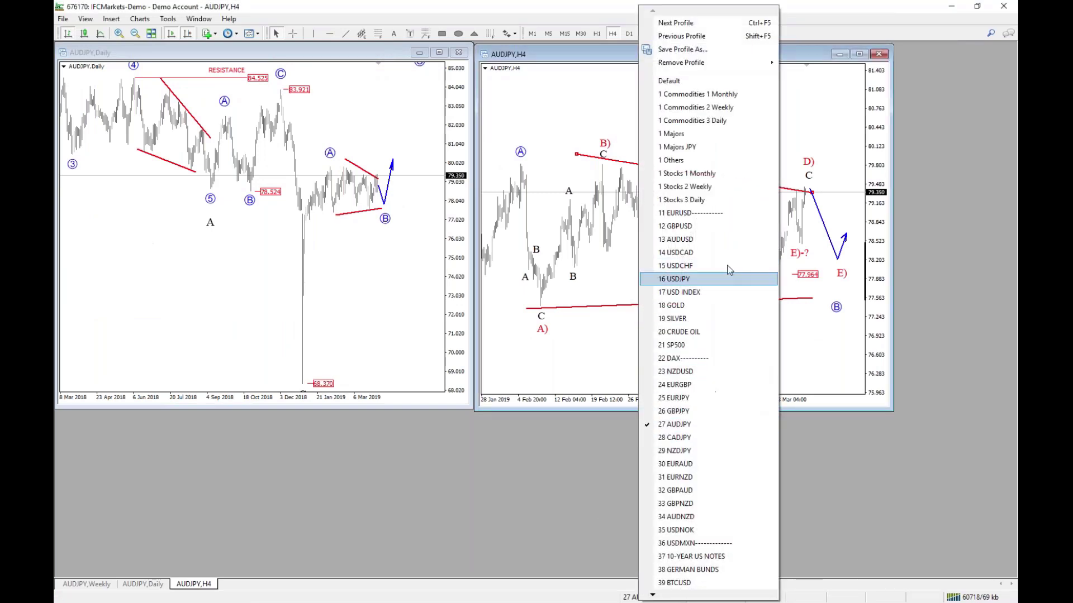
{"action": "left_click", "coordinate": [720, 292]}
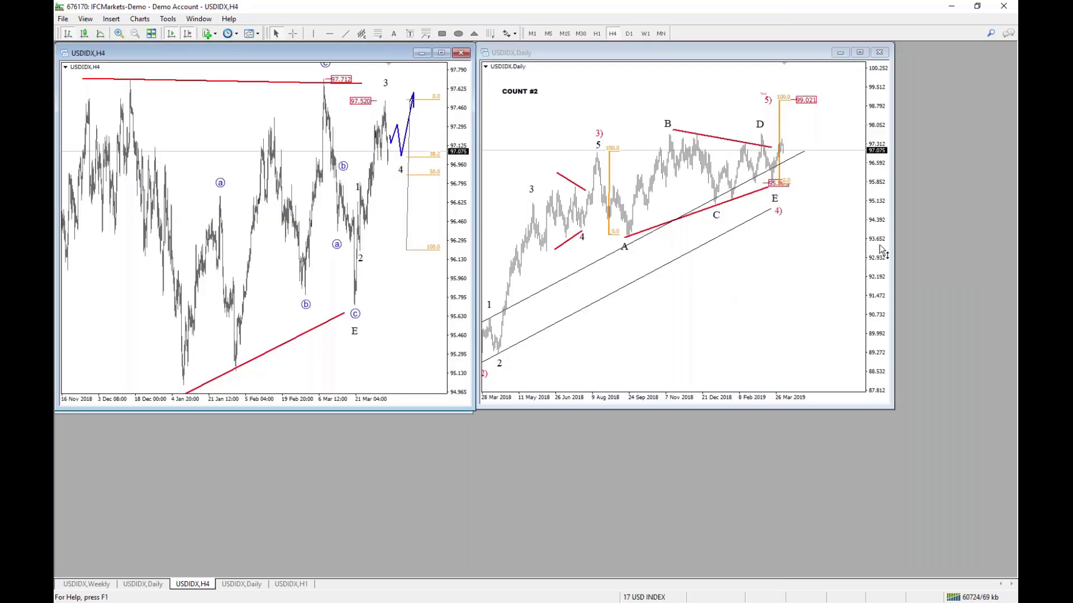
{"action": "middle_click", "coordinate": [773, 162]}
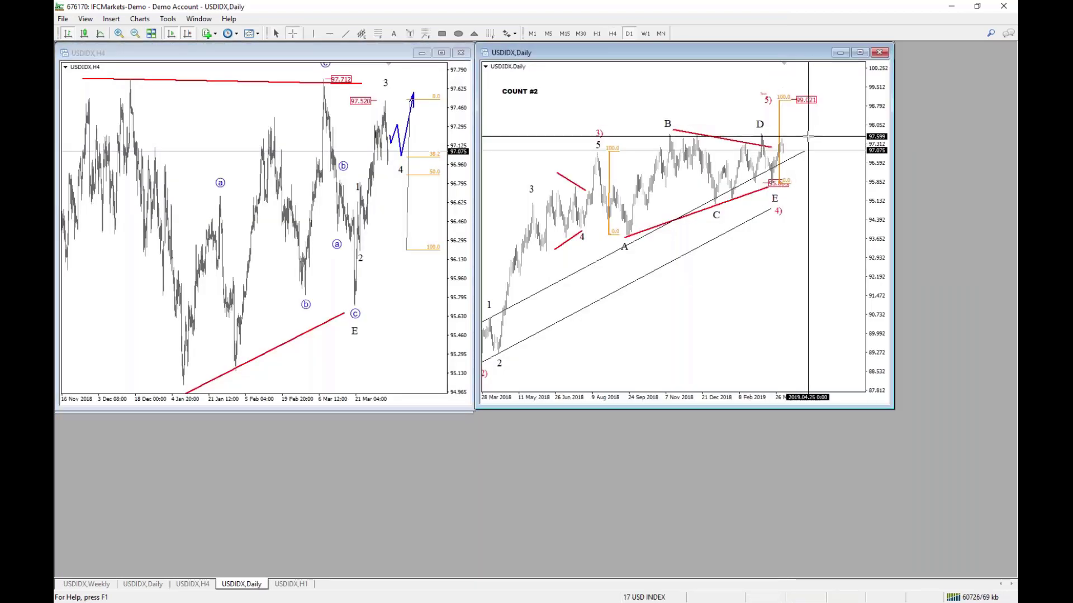
{"action": "key", "text": "Escape"}
{"action": "left_click", "coordinate": [320, 242]}
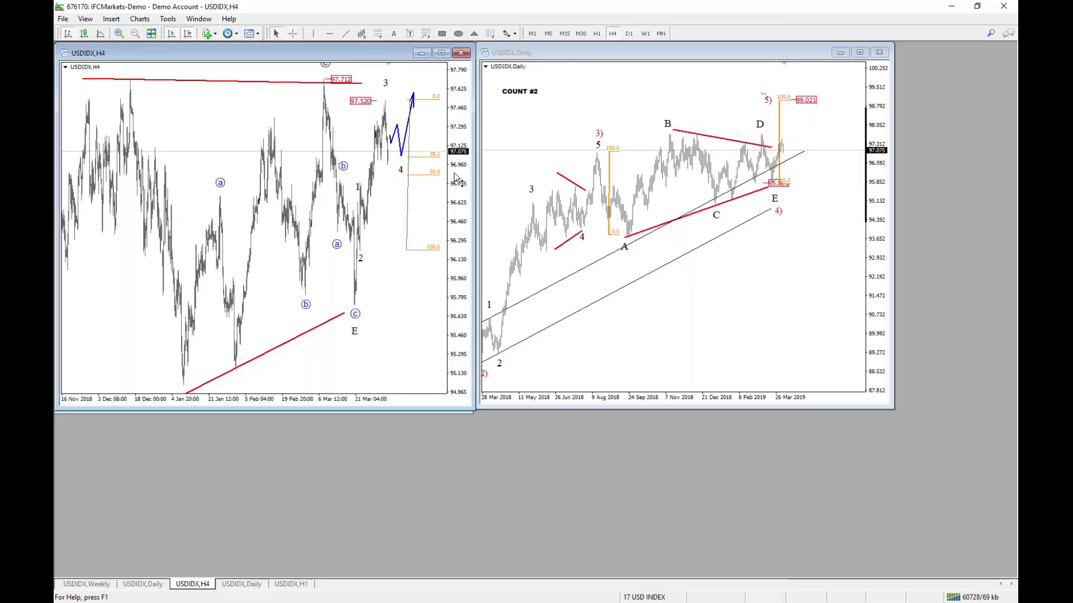
{"action": "left_click_drag", "start_coordinate": [459, 179], "coordinate": [368, 319]}
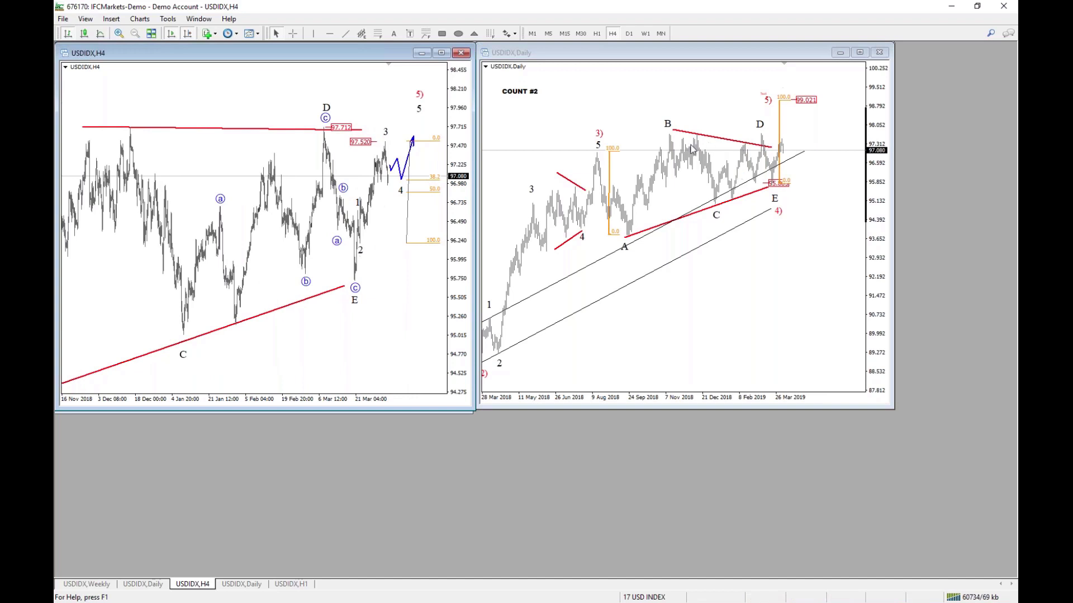
Step: Level the Daily B–D red trendline's right end at the D top and check H4 prices
{"action": "double_click", "coordinate": [730, 141]}
{"action": "left_click_drag", "start_coordinate": [770, 147], "coordinate": [775, 134]}
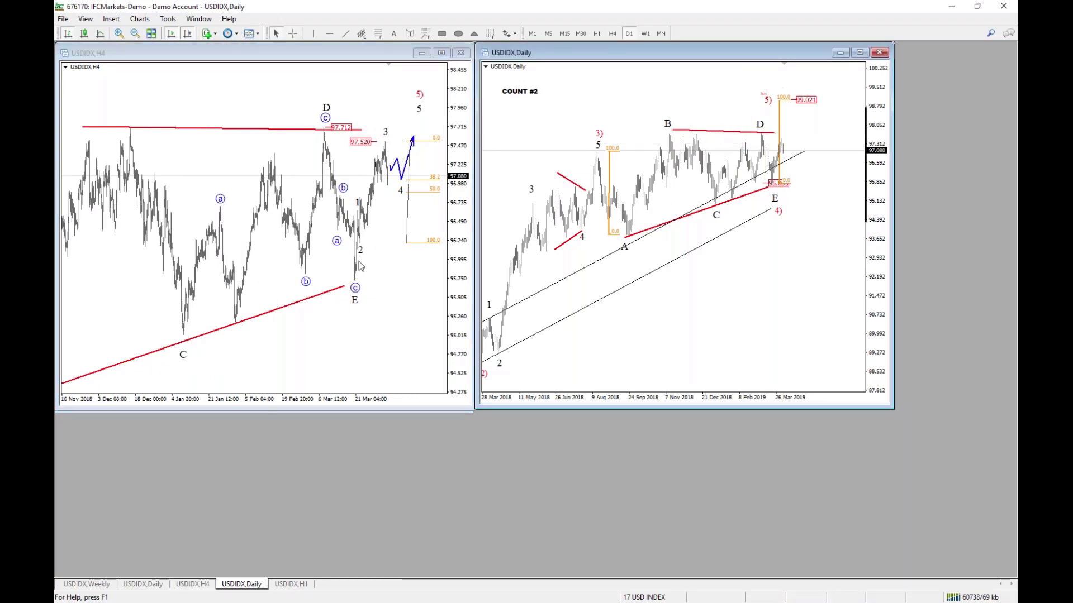
{"action": "middle_click", "coordinate": [412, 116]}
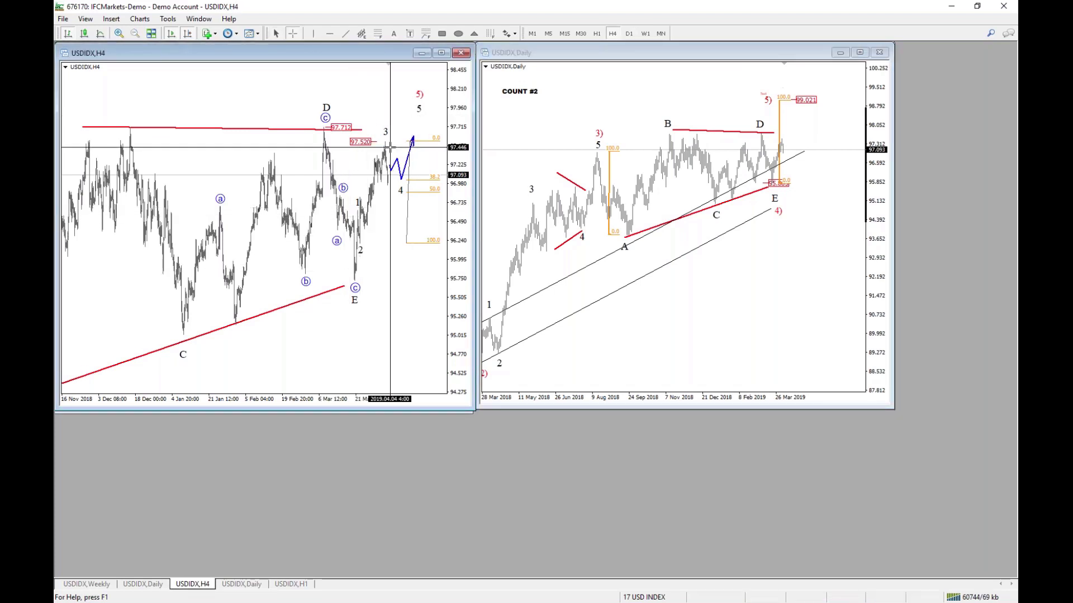
{"action": "middle_click", "coordinate": [394, 175]}
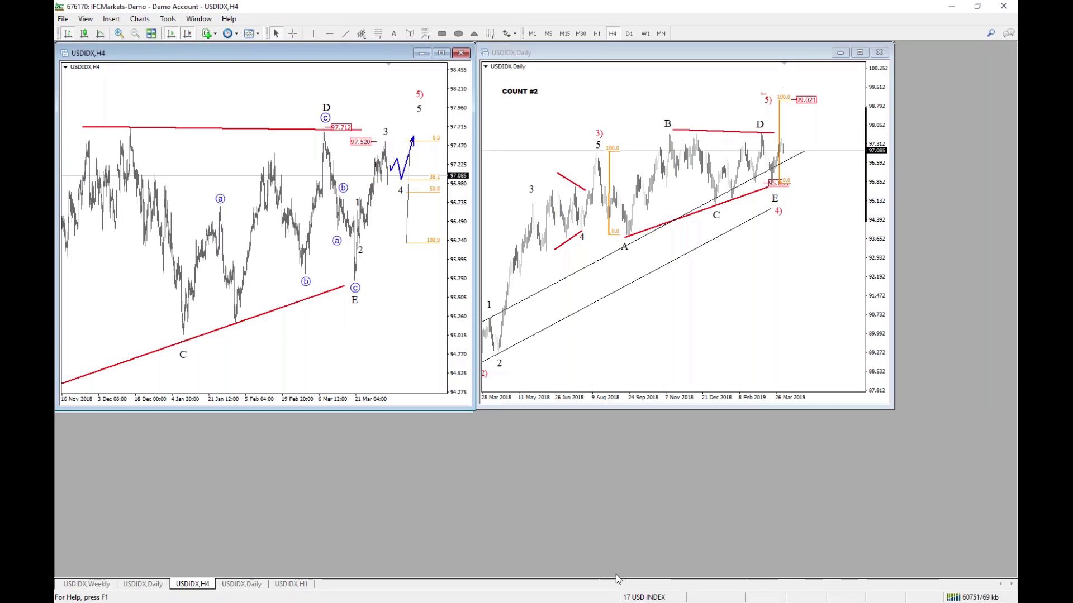
{"action": "left_click", "coordinate": [628, 597]}
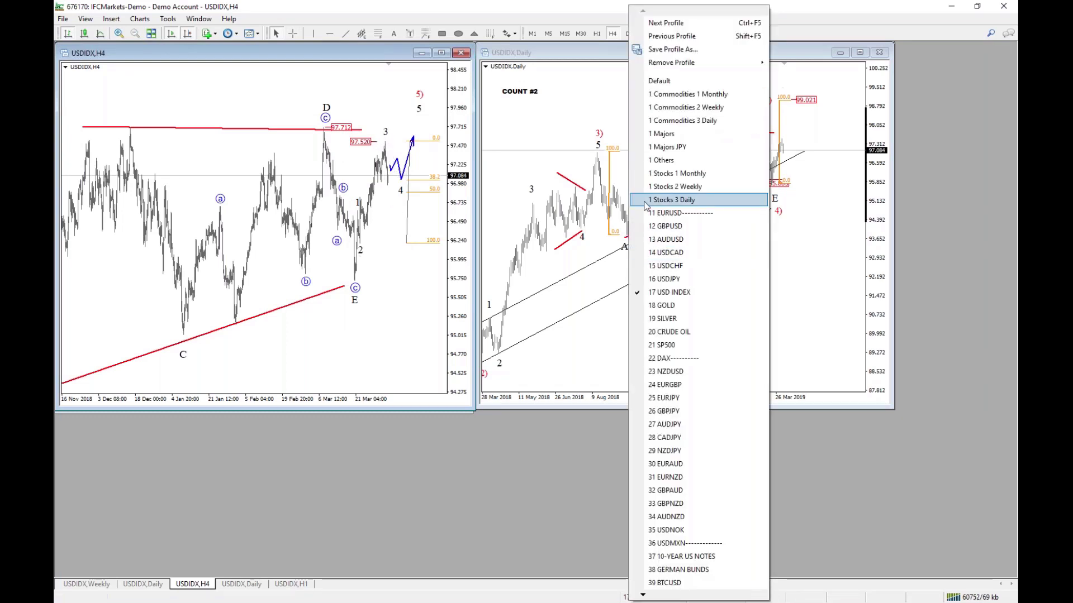
Step: Load the 11 EURUSD profile and check the H1 chart with the crosshair
{"action": "left_click", "coordinate": [672, 214]}
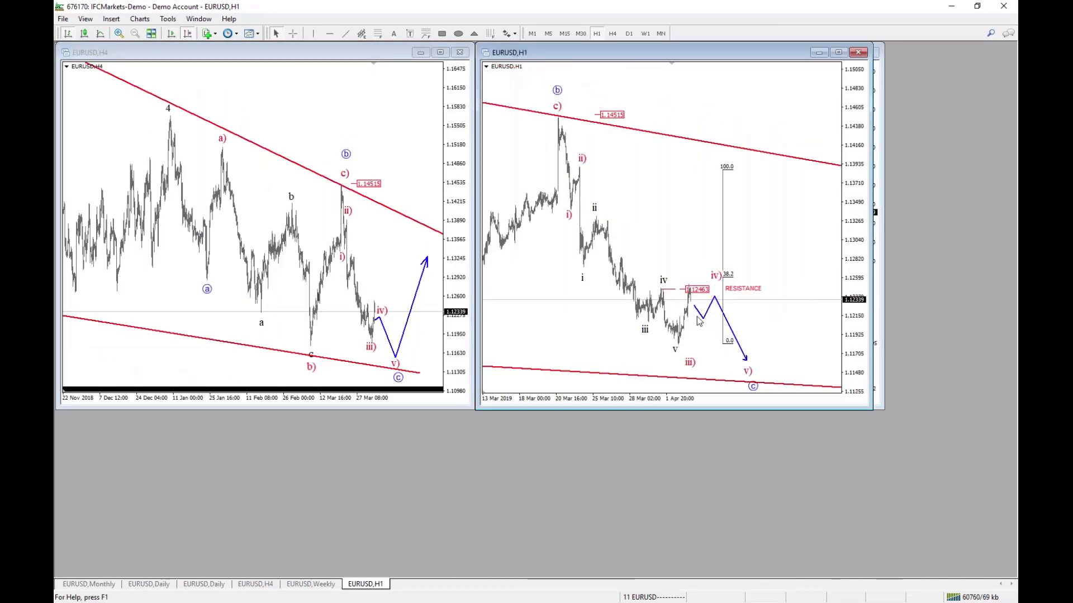
{"action": "key", "text": "ctrl+f"}
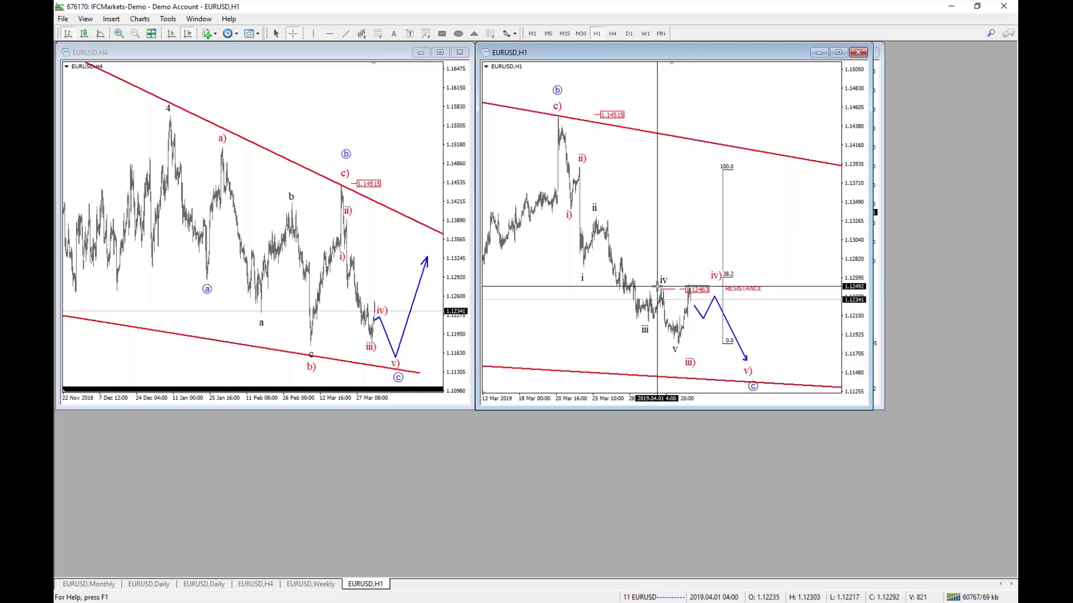
{"action": "key", "text": "Escape"}
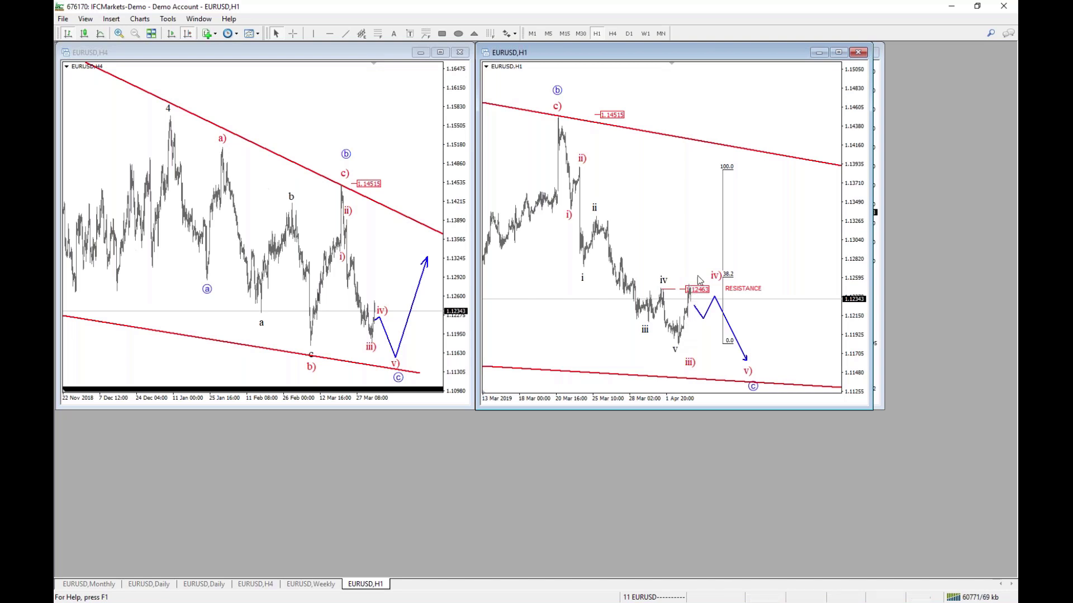
Step: Read H1 prices and dates near the iv) top with the crosshair
{"action": "middle_click", "coordinate": [703, 323]}
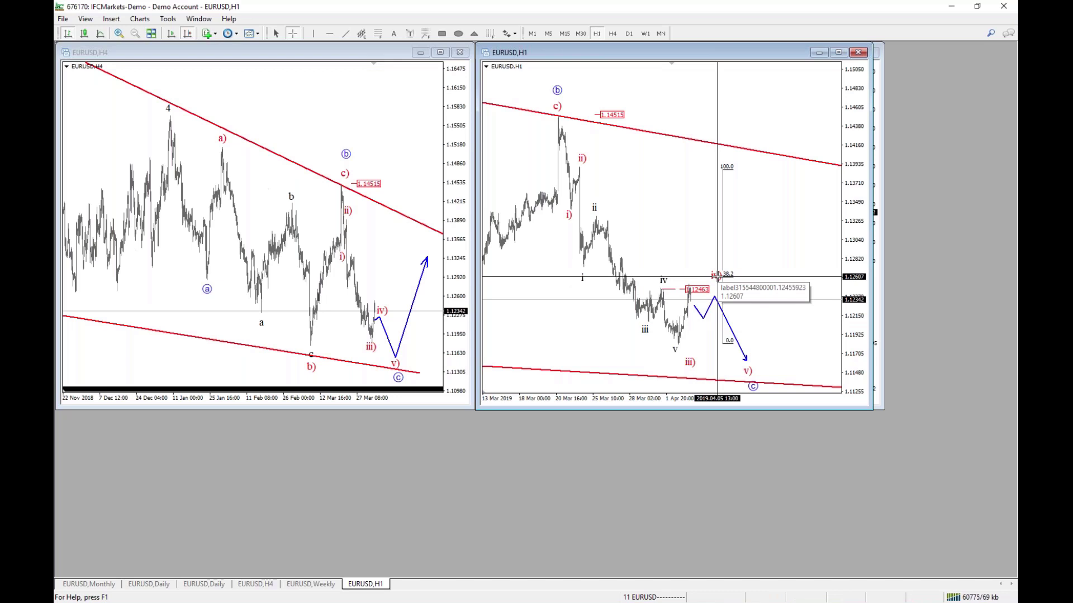
{"action": "left_click", "coordinate": [763, 378]}
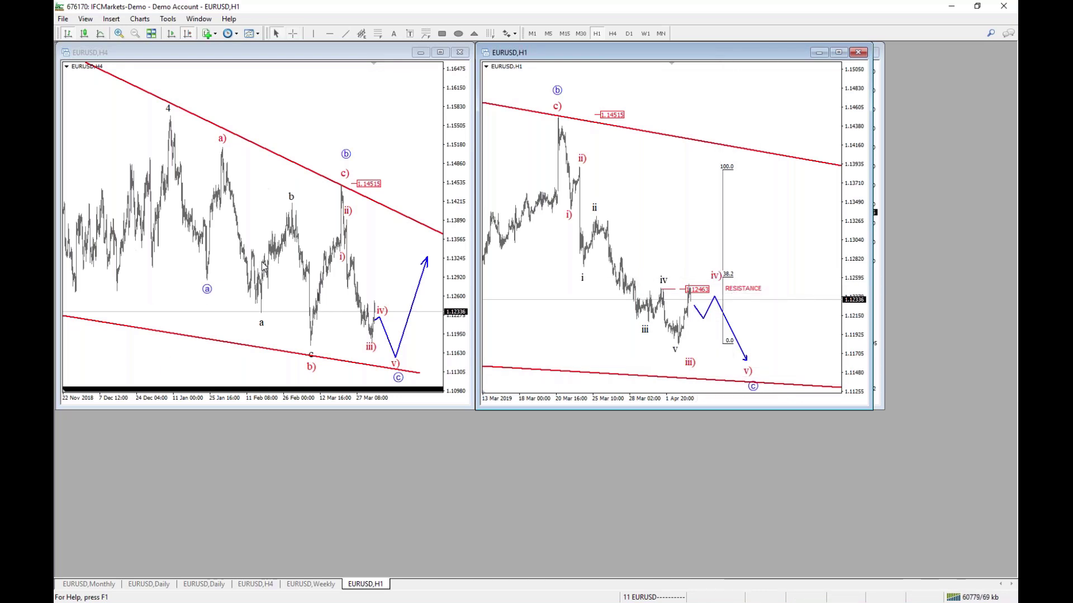
{"action": "middle_click", "coordinate": [666, 342]}
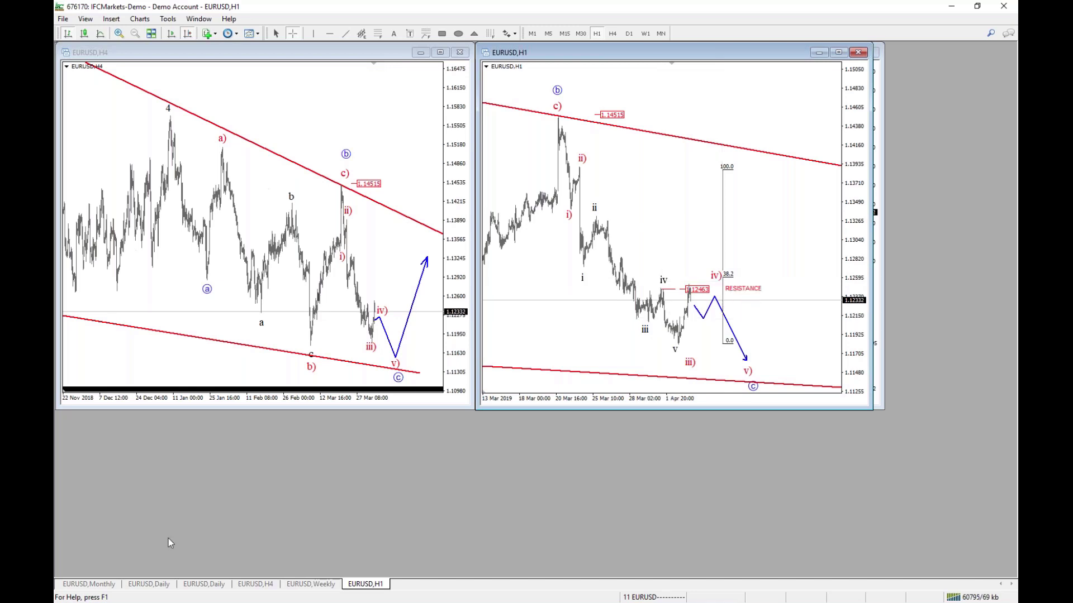
{"action": "left_click", "coordinate": [215, 585]}
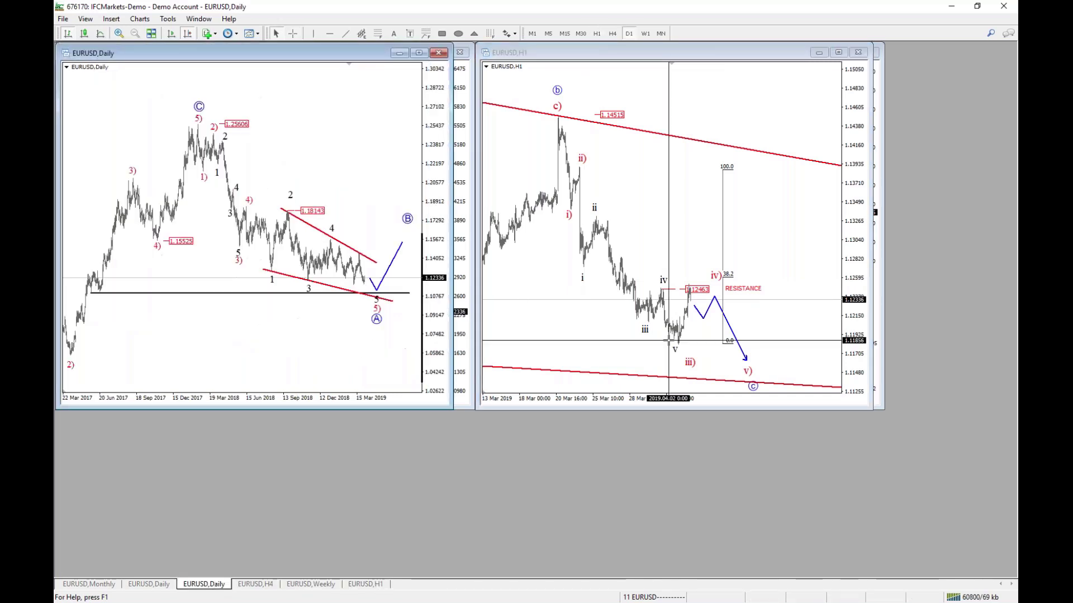
Step: Compare H1 prices with the EURUSD Daily count and nudge the circled B label up-left
{"action": "left_click", "coordinate": [682, 330]}
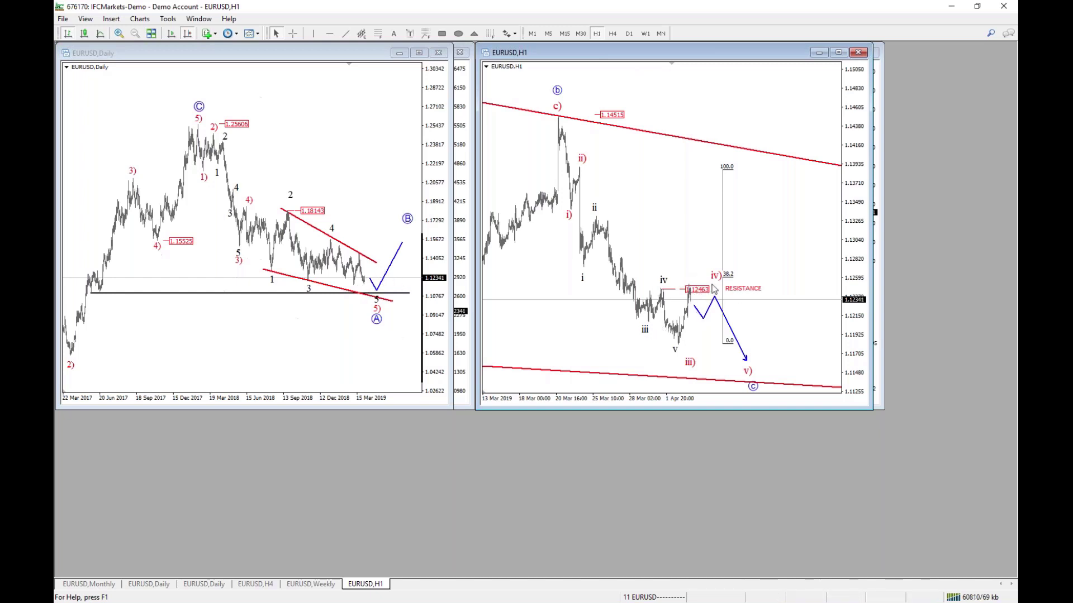
{"action": "middle_click", "coordinate": [720, 338]}
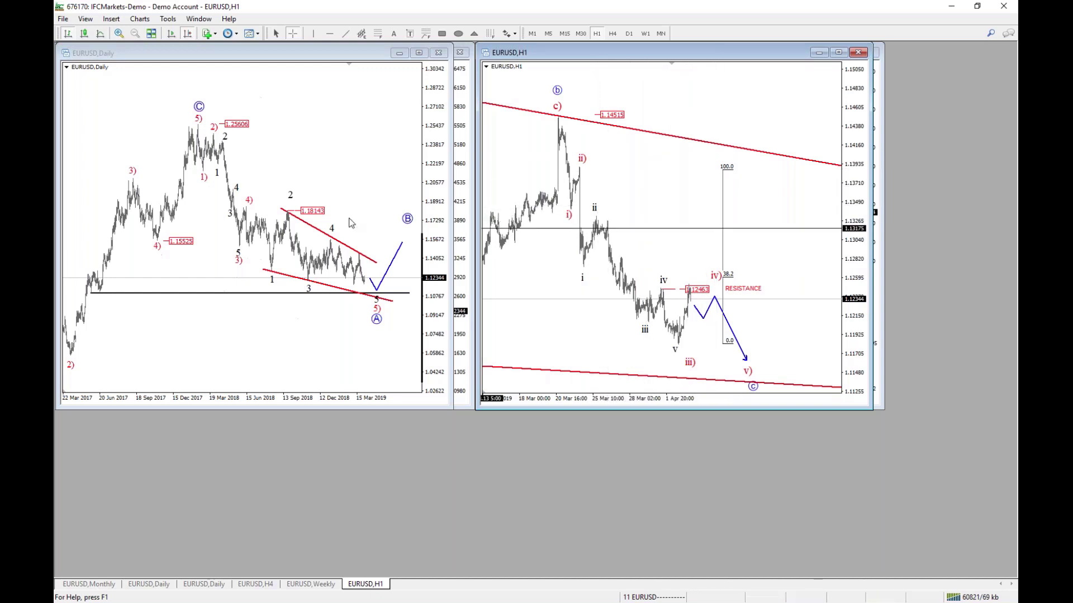
{"action": "left_click", "coordinate": [349, 264]}
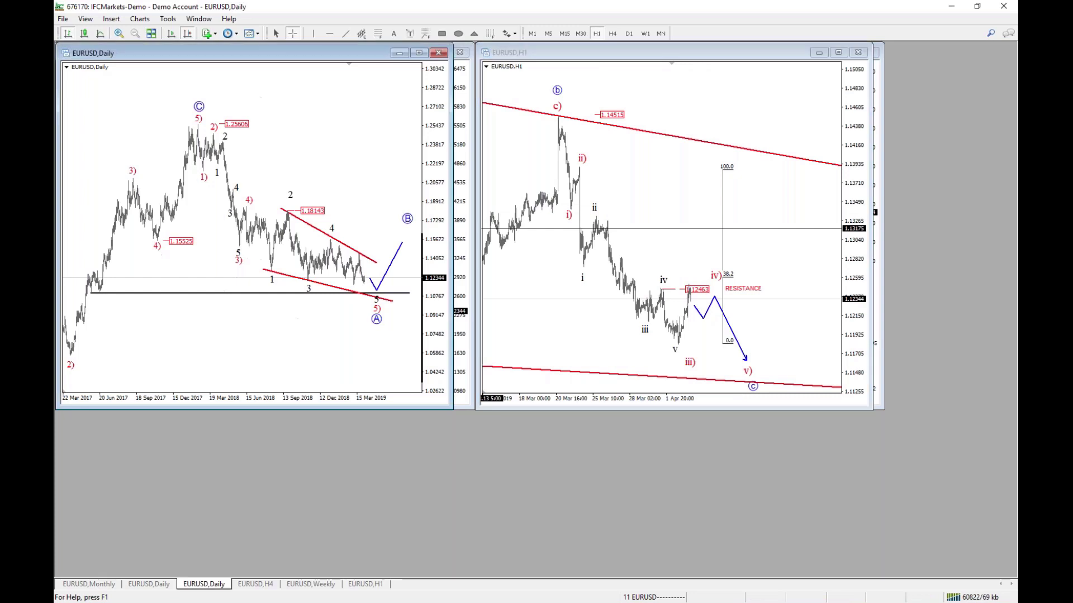
{"action": "left_click", "coordinate": [729, 216]}
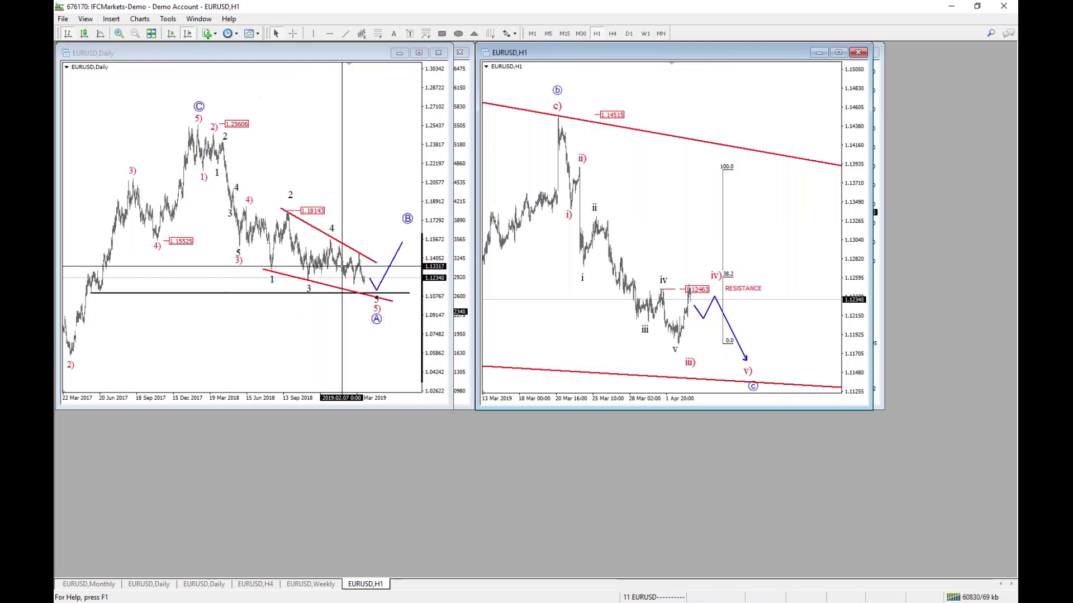
{"action": "left_click", "coordinate": [326, 271]}
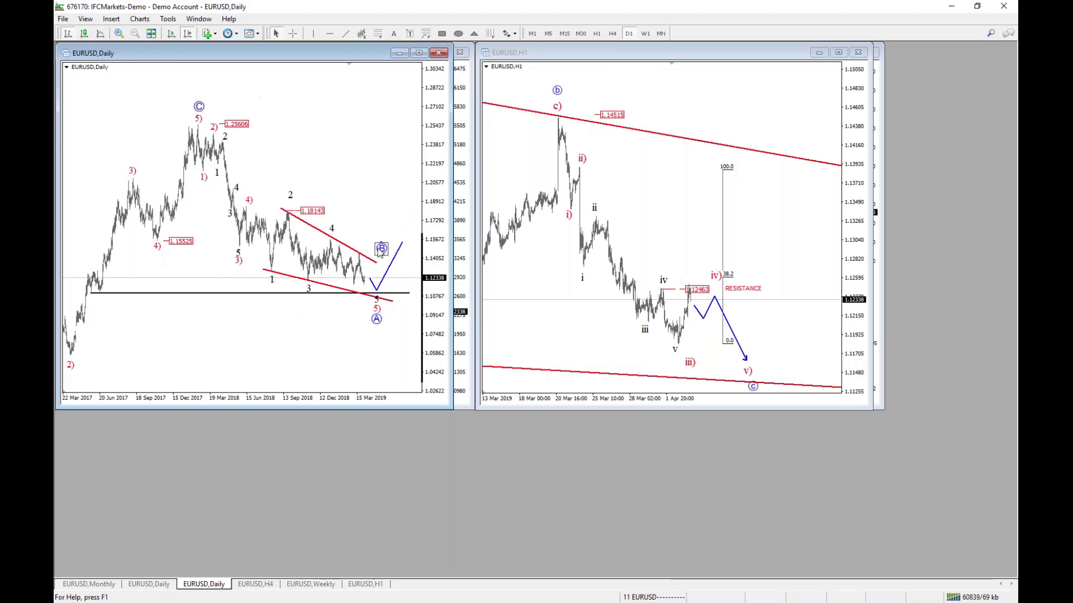
{"action": "left_click_drag", "start_coordinate": [408, 219], "coordinate": [404, 212]}
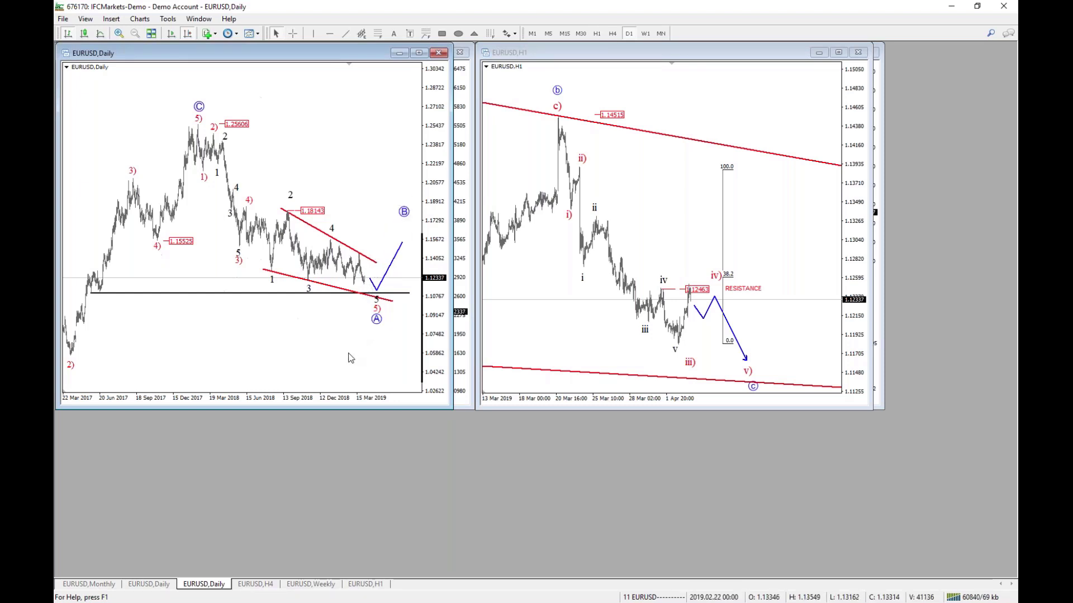
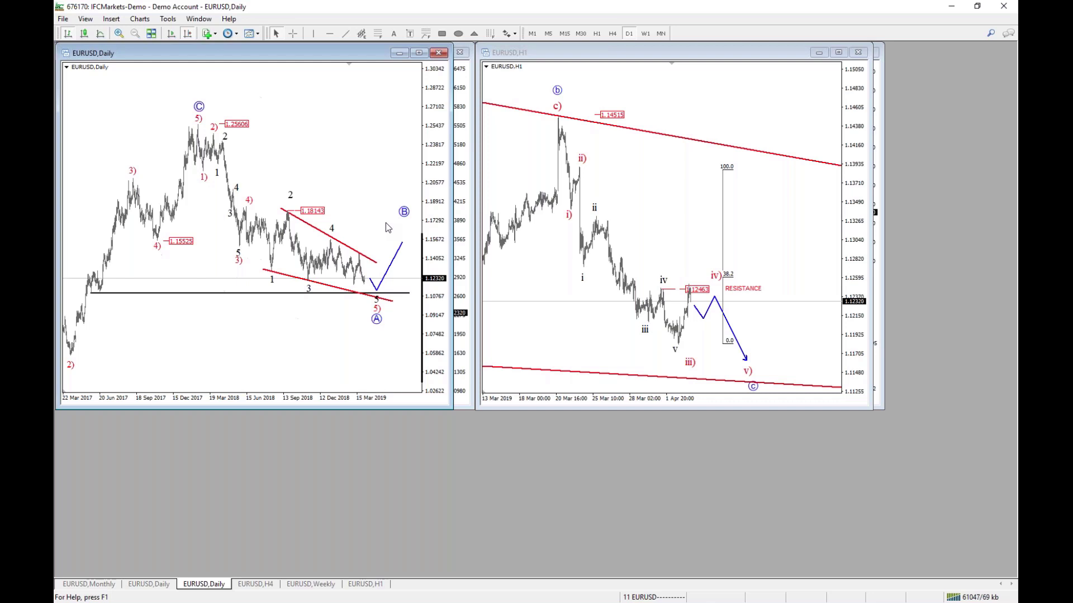
Step: Load the 18 GOLD profile and show the XAUUSD,Weekly chart in both upper windows
{"action": "left_click", "coordinate": [657, 597]}
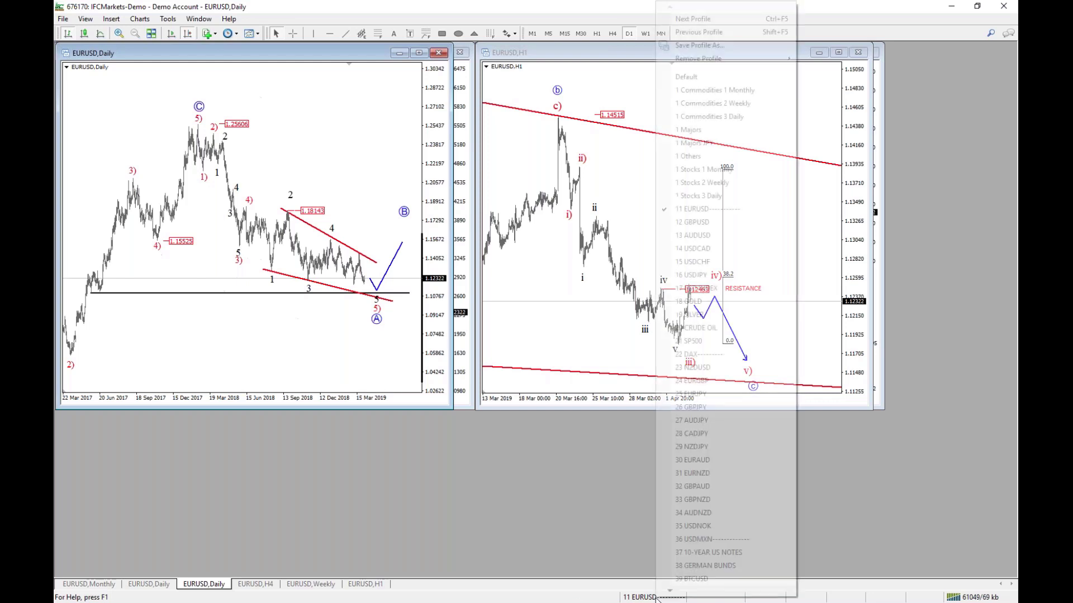
{"action": "left_click", "coordinate": [718, 302]}
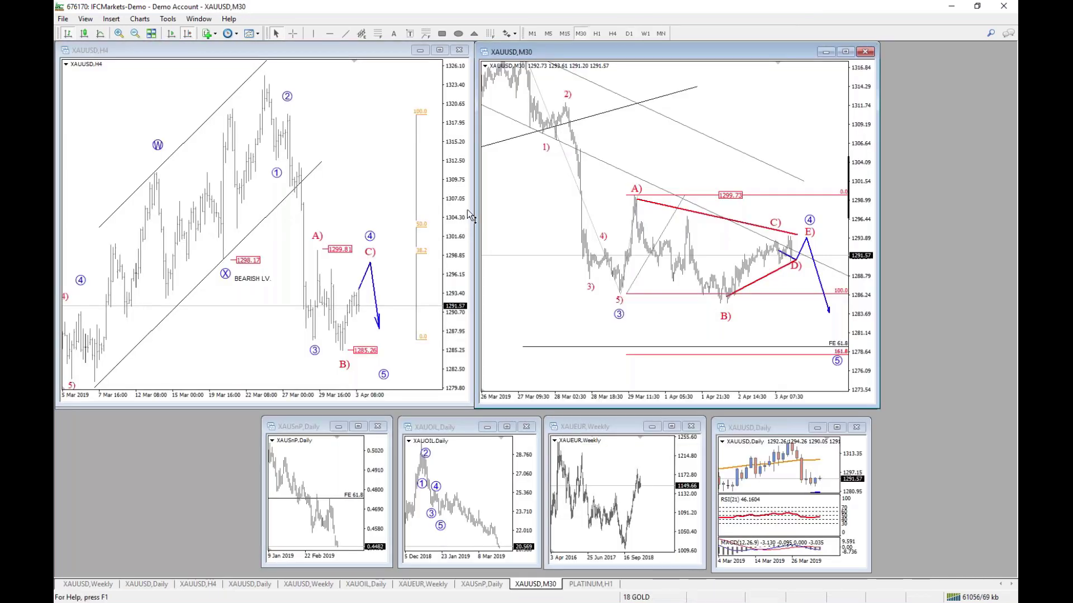
{"action": "left_click", "coordinate": [467, 210]}
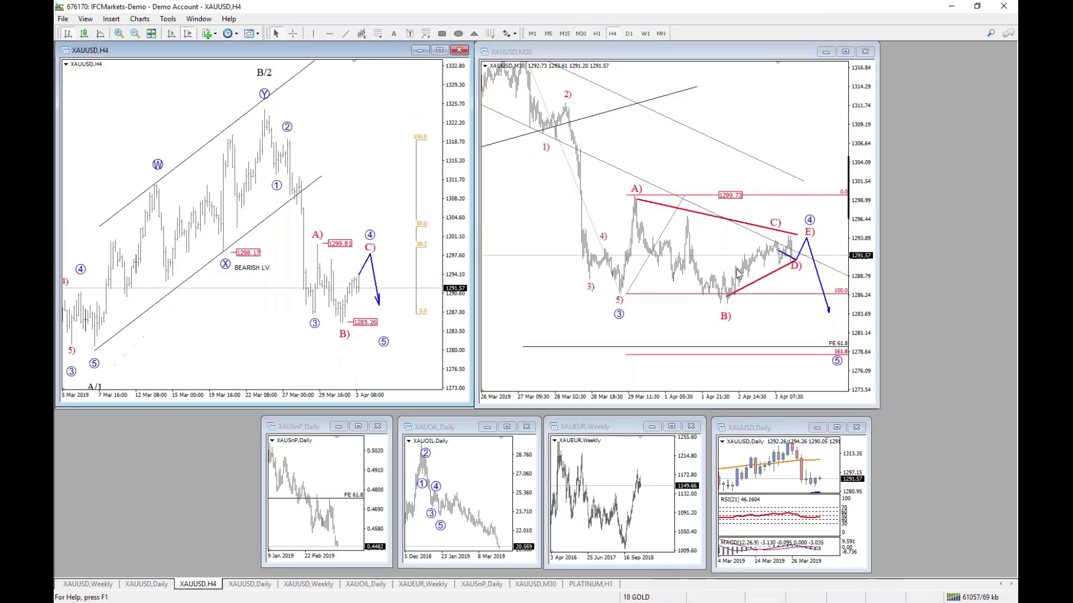
{"action": "left_click", "coordinate": [88, 585]}
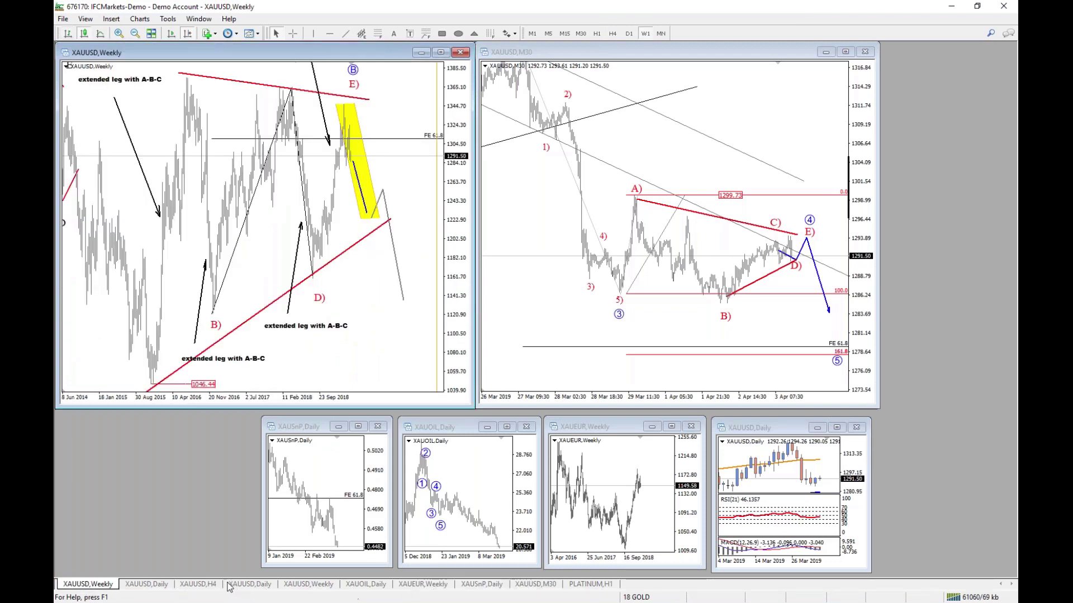
{"action": "left_click", "coordinate": [319, 588]}
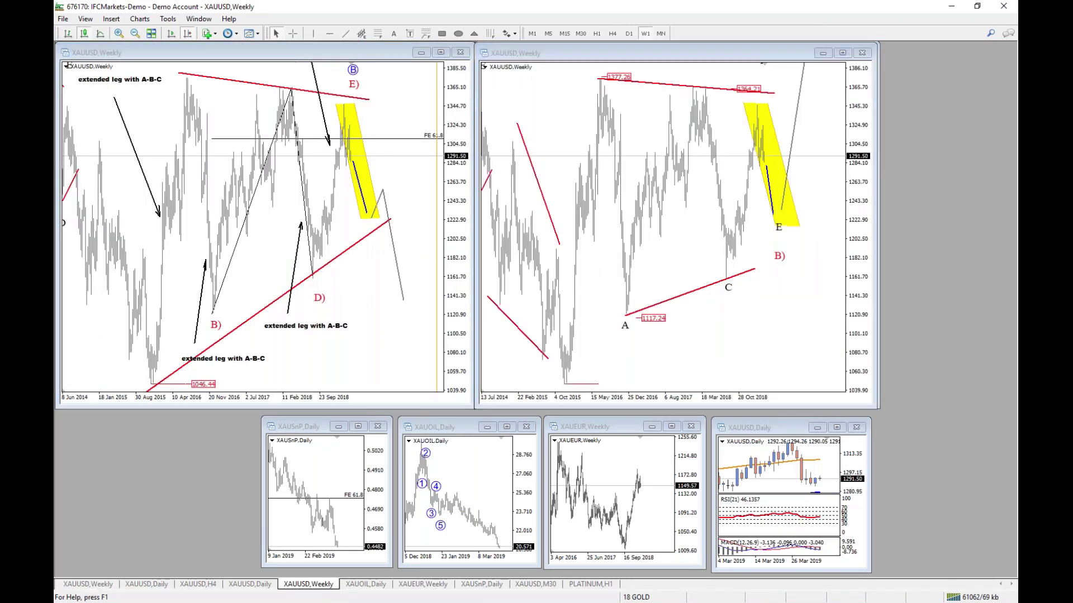
Step: Compress the left weekly chart's price range and zoom it out to show history from 2009
{"action": "left_click_drag", "start_coordinate": [453, 221], "coordinate": [460, 259]}
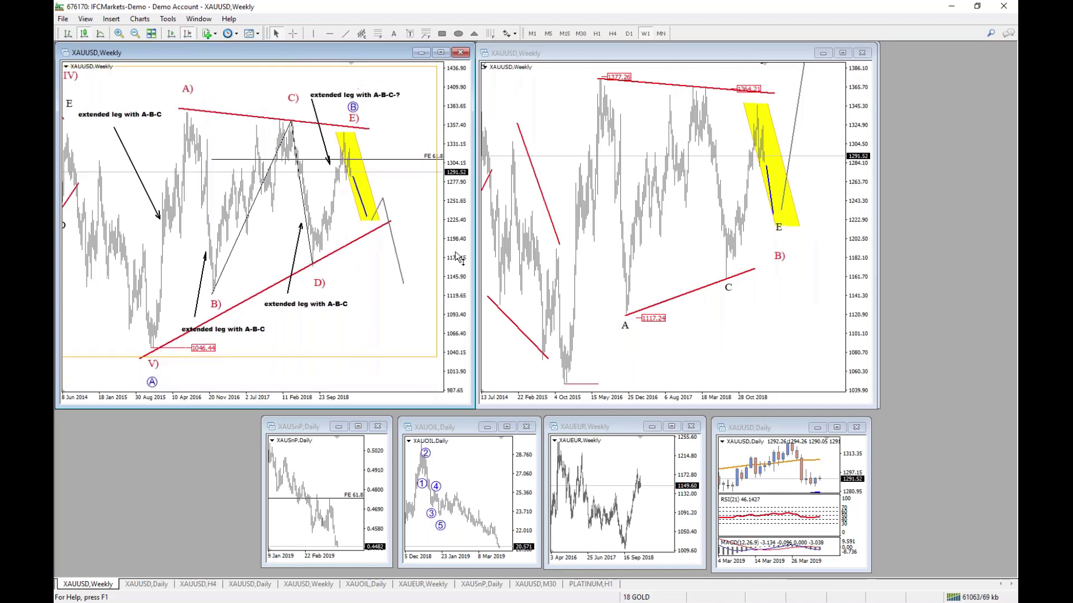
{"action": "left_click_drag", "start_coordinate": [847, 159], "coordinate": [850, 217]}
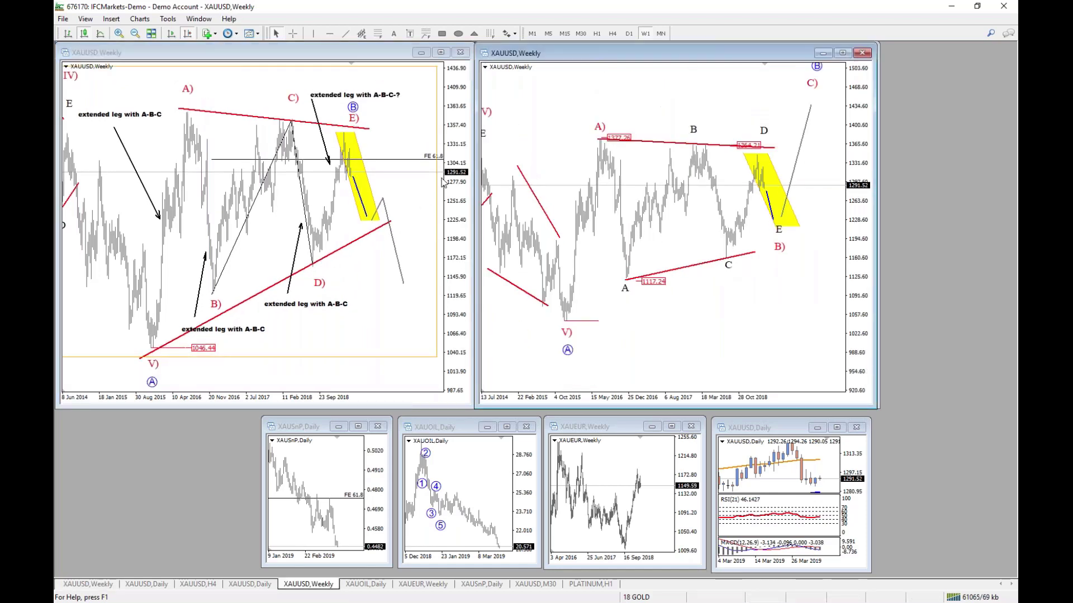
{"action": "left_click_drag", "start_coordinate": [459, 221], "coordinate": [461, 231]}
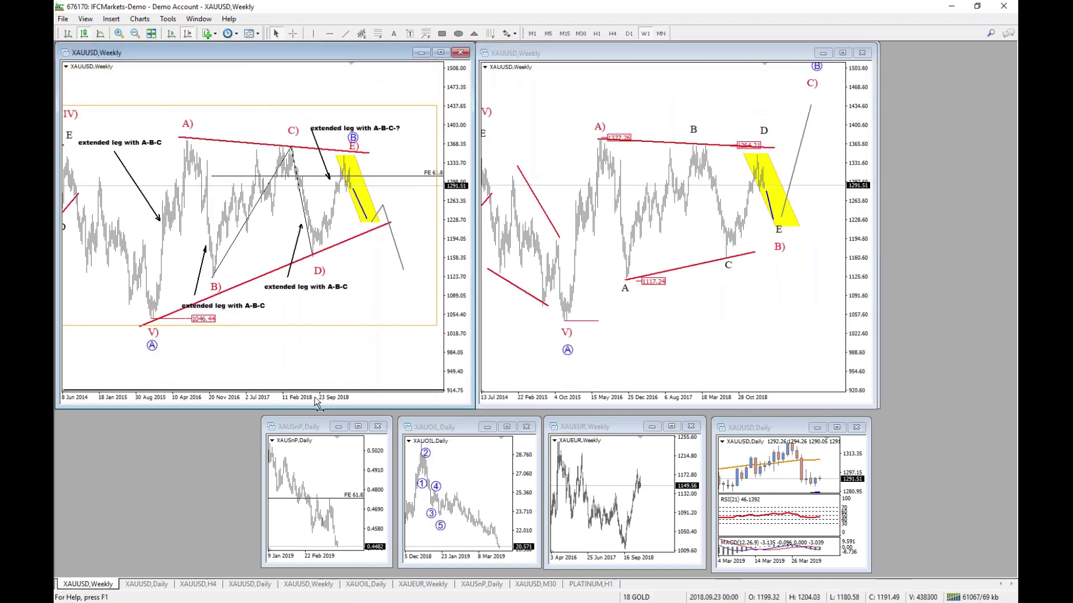
{"action": "left_click_drag", "start_coordinate": [314, 397], "coordinate": [328, 391]}
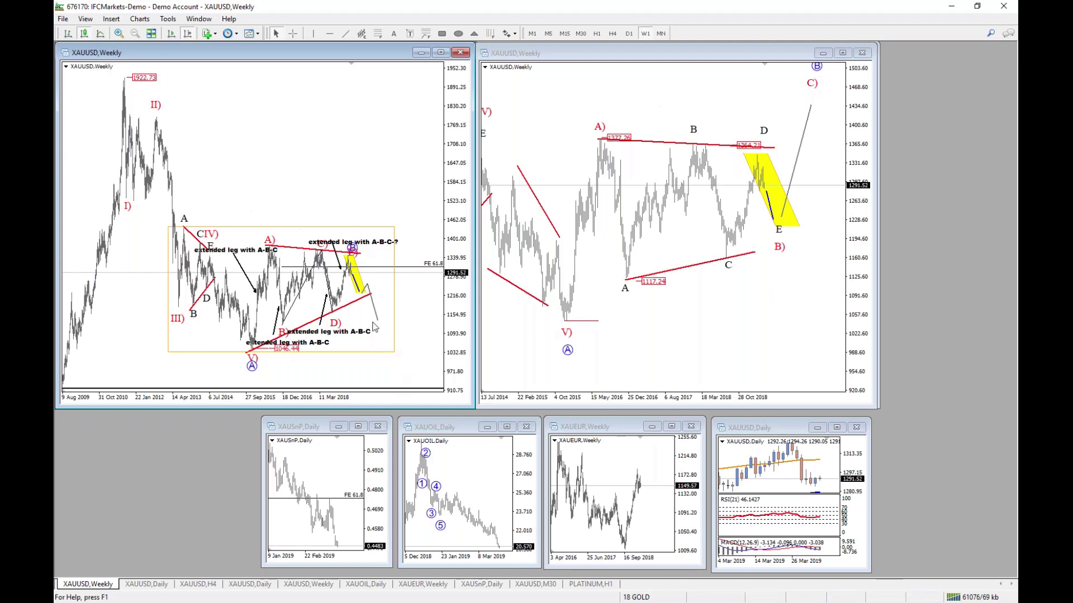
Step: Zoom the left weekly chart to start at November 2016 and fit the right chart's labels and COUNT #2
{"action": "left_click", "coordinate": [860, 146]}
{"action": "key", "text": "minus"}
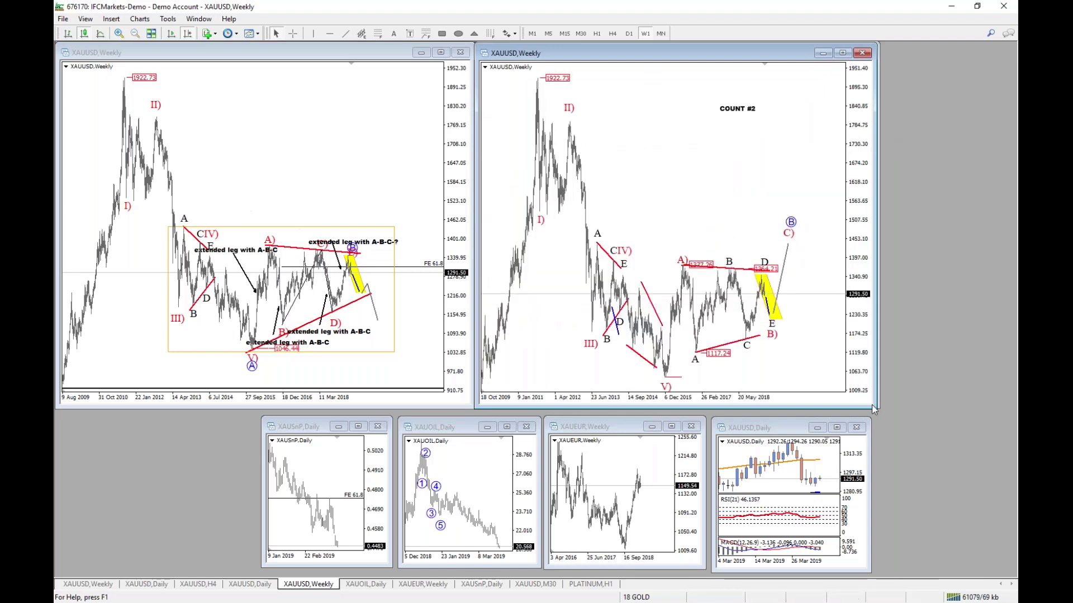
{"action": "left_click_drag", "start_coordinate": [861, 305], "coordinate": [860, 322]}
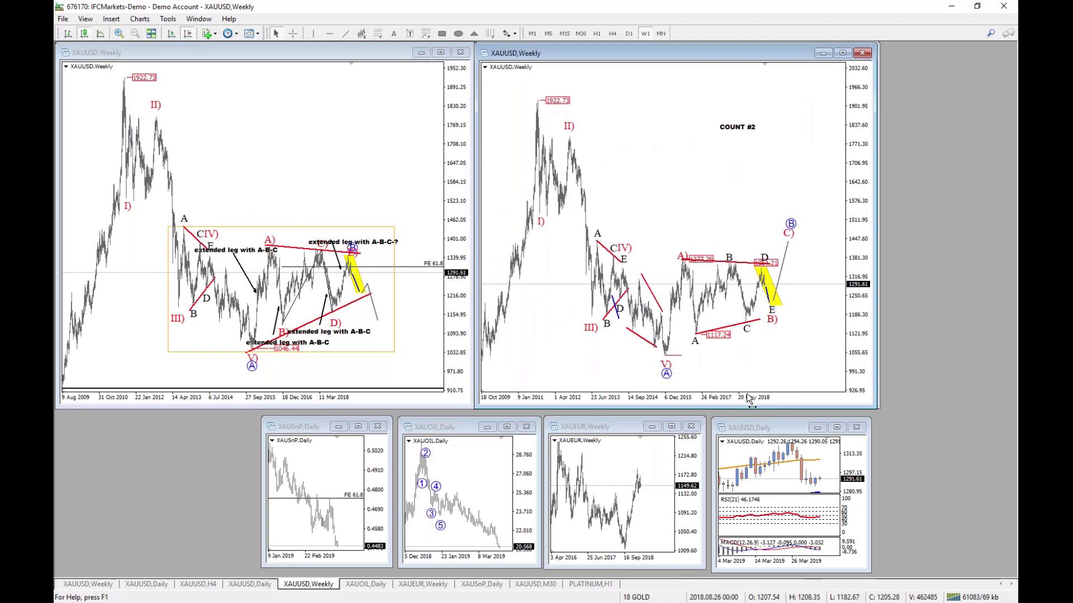
{"action": "key", "text": "plus"}
{"action": "key", "text": "plus"}
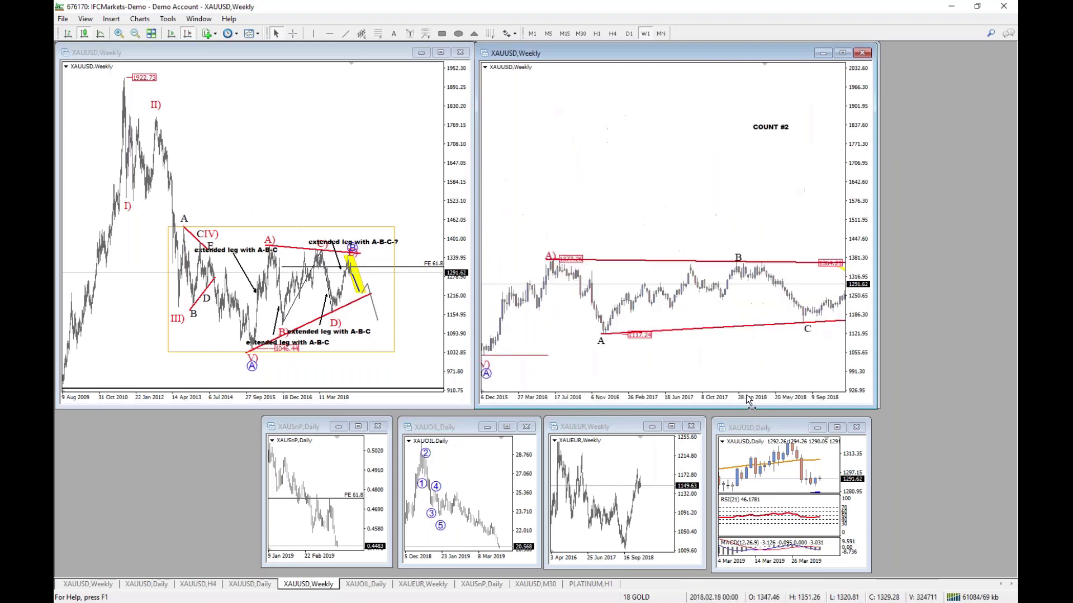
{"action": "left_click", "coordinate": [329, 398]}
{"action": "key", "text": "plus"}
{"action": "key", "text": "plus"}
{"action": "scroll", "coordinate": [414, 288], "scroll_direction": "down", "scroll_amount": 10}
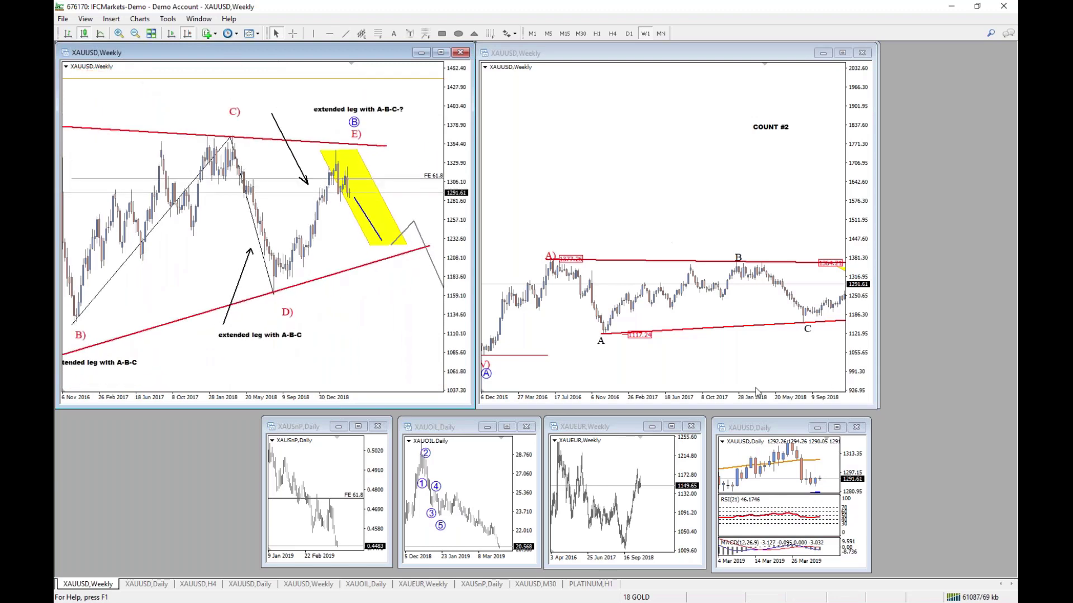
{"action": "left_click", "coordinate": [763, 361]}
{"action": "key", "text": "plus"}
{"action": "left_click_drag", "start_coordinate": [865, 165], "coordinate": [865, 204]}
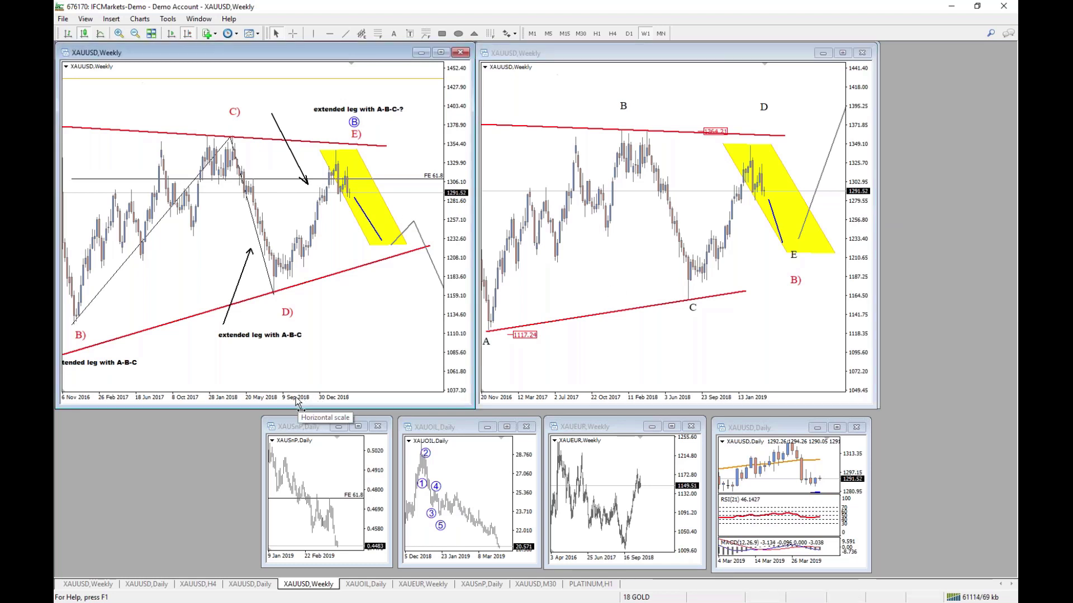
Step: Compress both weekly time scales back to 2014 and widen the right chart's price range to 896–1527
{"action": "left_click_drag", "start_coordinate": [300, 401], "coordinate": [380, 401]}
{"action": "left_click_drag", "start_coordinate": [705, 397], "coordinate": [702, 397]}
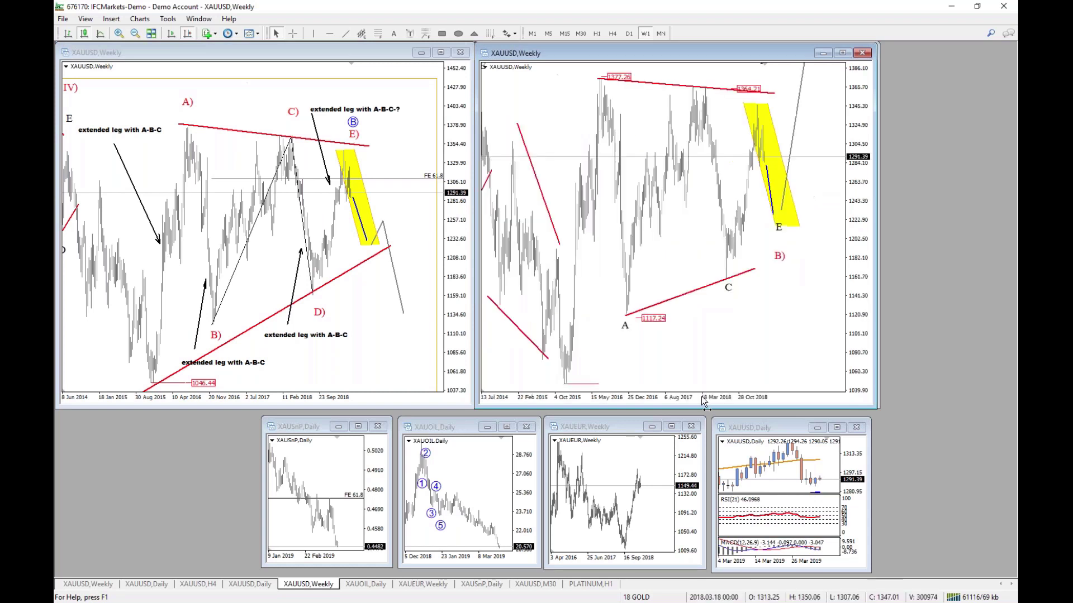
{"action": "left_click_drag", "start_coordinate": [860, 233], "coordinate": [860, 285]}
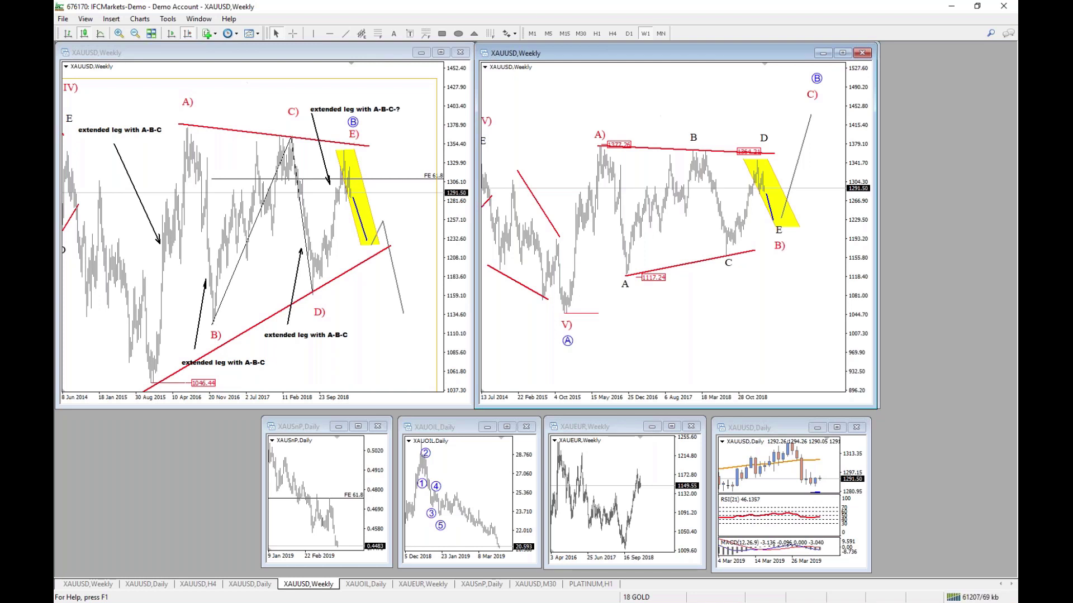
{"action": "key", "text": "alt+Tab"}
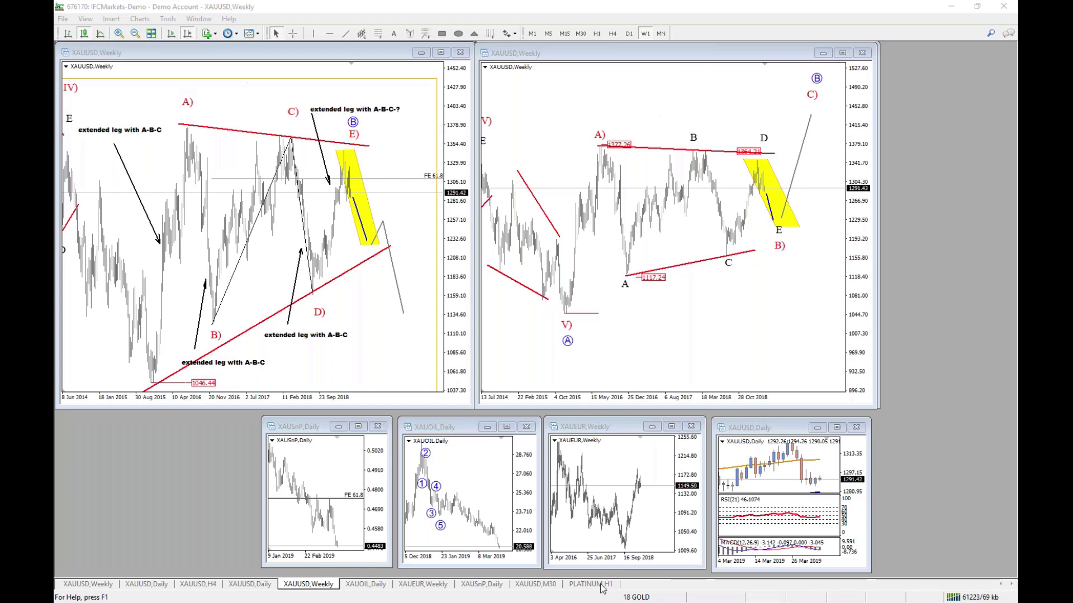
Step: Load the 26 GBPJPY profile and maximize its 4-hour chart
{"action": "left_click", "coordinate": [635, 598]}
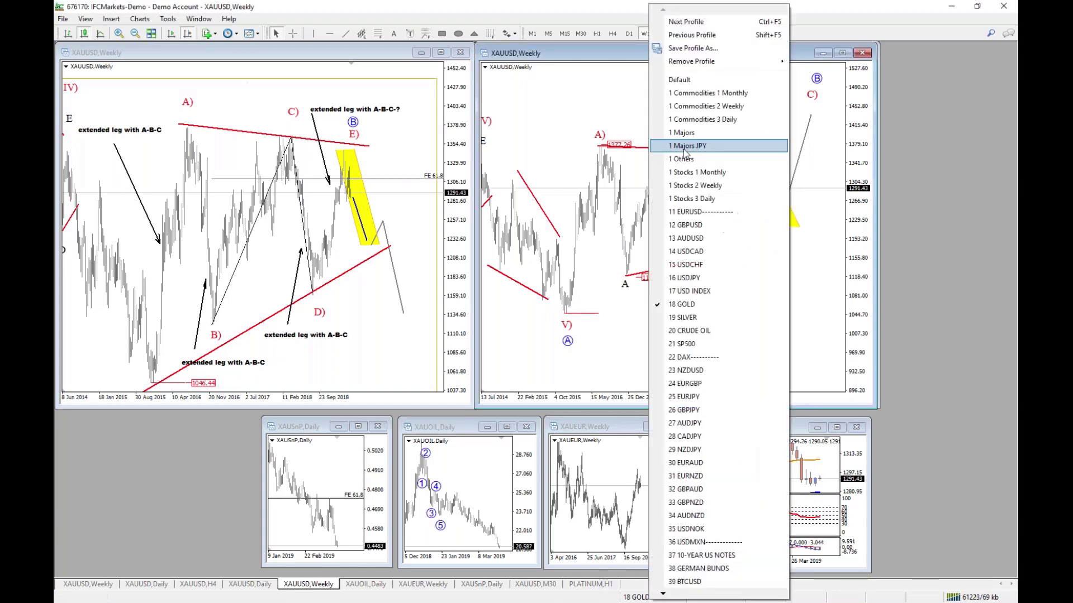
{"action": "left_click", "coordinate": [713, 410]}
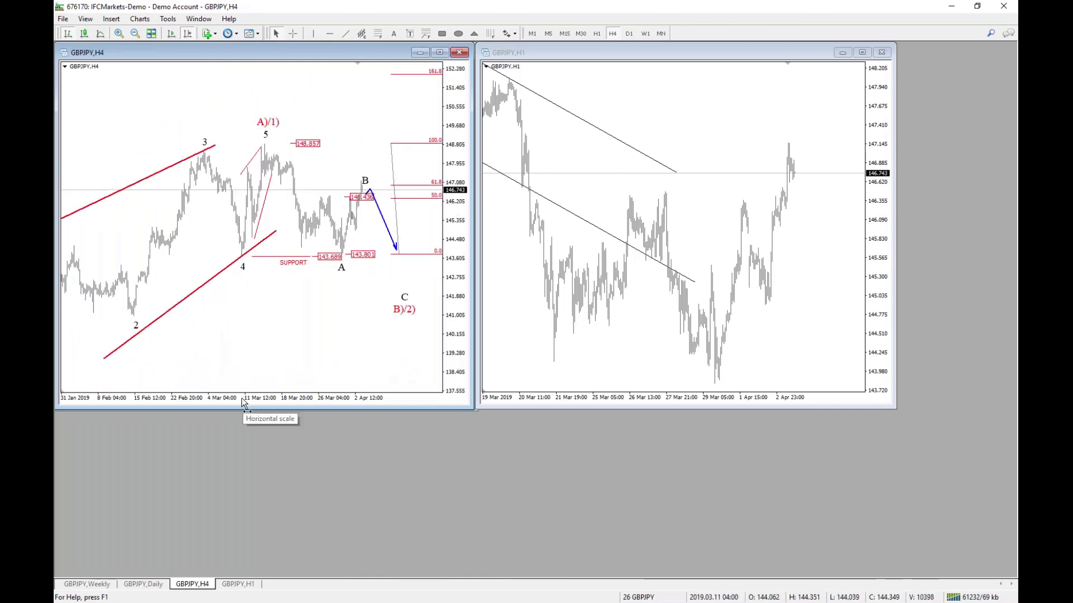
{"action": "left_click", "coordinate": [439, 52]}
{"action": "scroll", "coordinate": [607, 269], "scroll_direction": "up", "scroll_amount": 5}
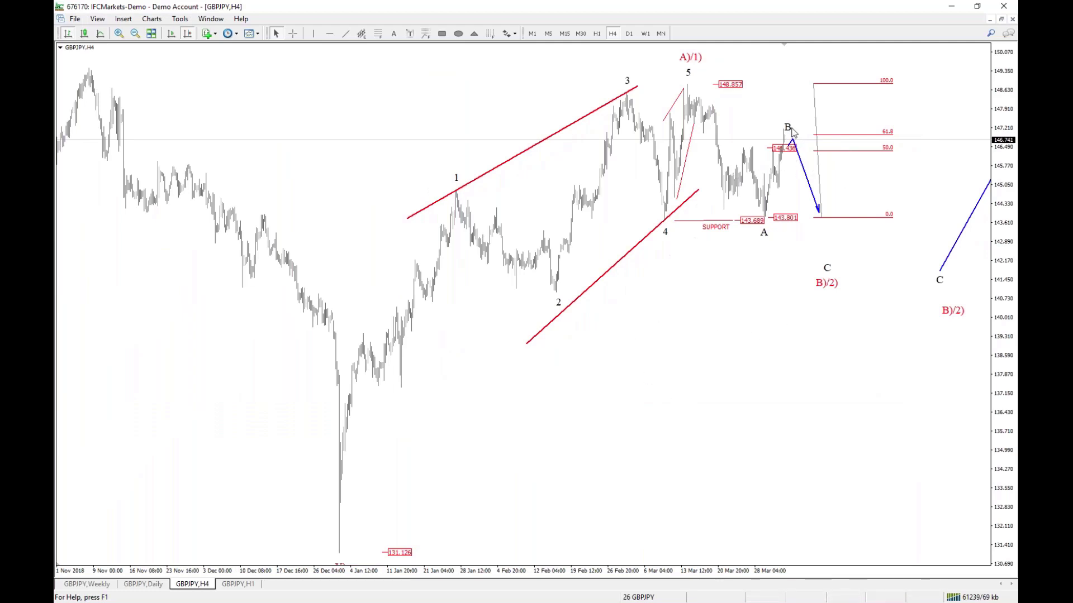
Step: Nudge wave label B slightly higher, check its price with the crosshair, then restore the windows
{"action": "left_click_drag", "start_coordinate": [793, 134], "coordinate": [792, 127]}
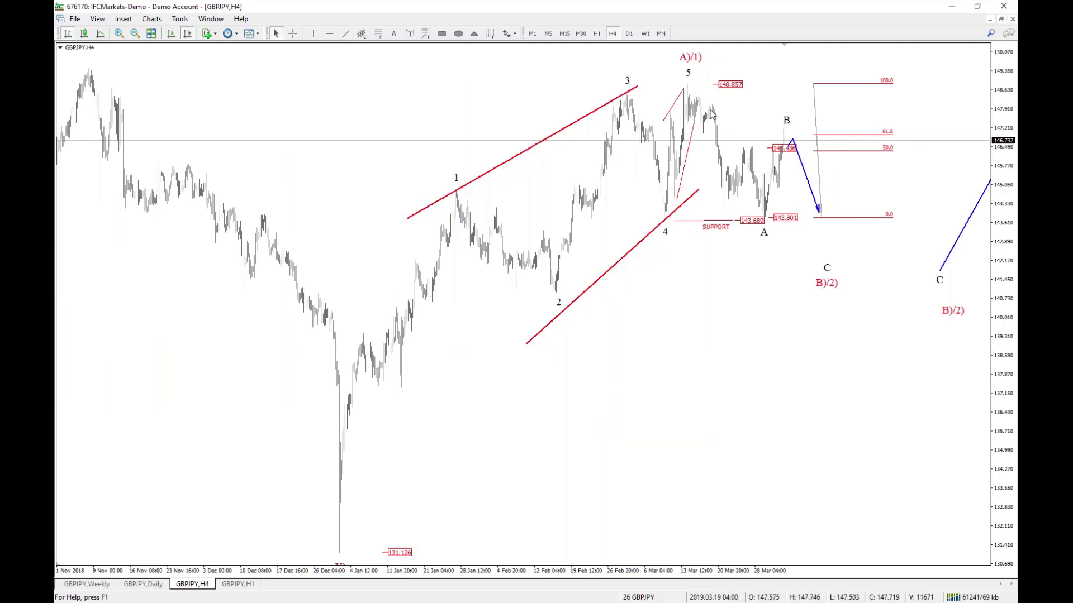
{"action": "middle_click", "coordinate": [796, 134]}
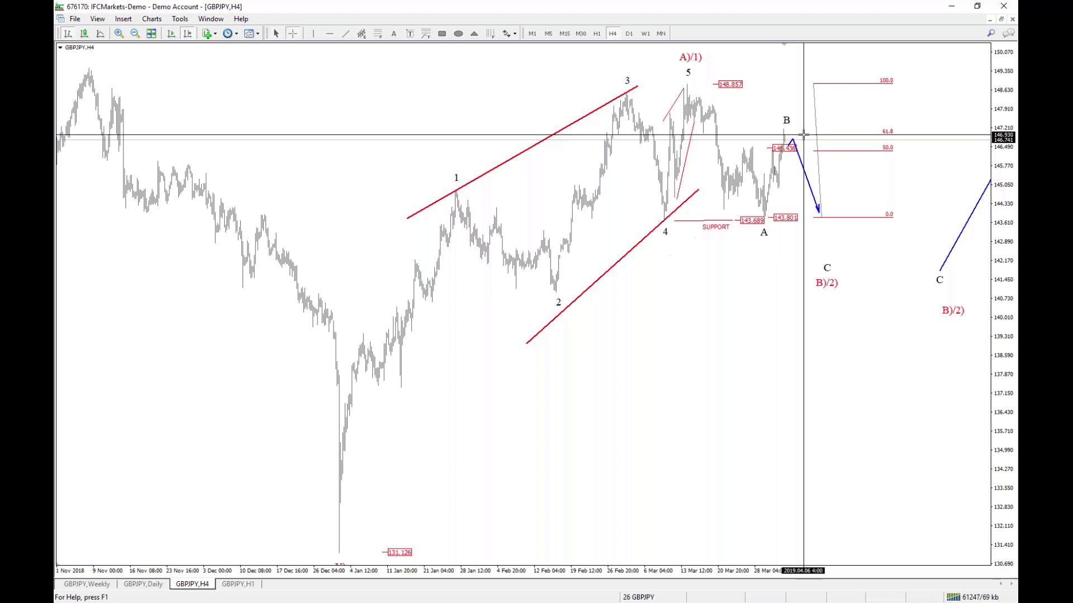
{"action": "middle_click", "coordinate": [803, 135]}
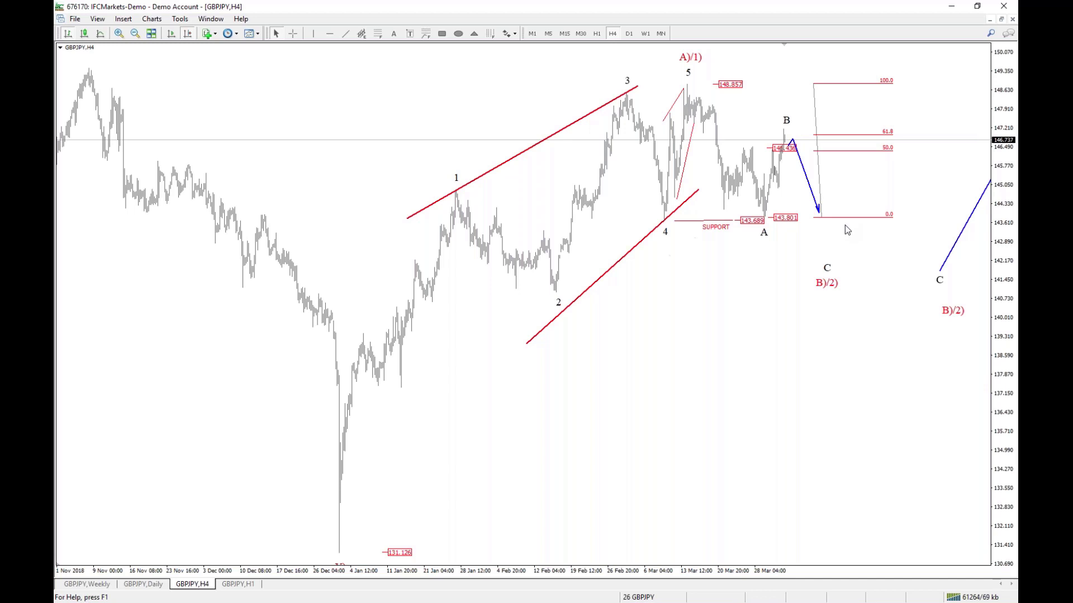
{"action": "left_click", "coordinate": [1000, 19]}
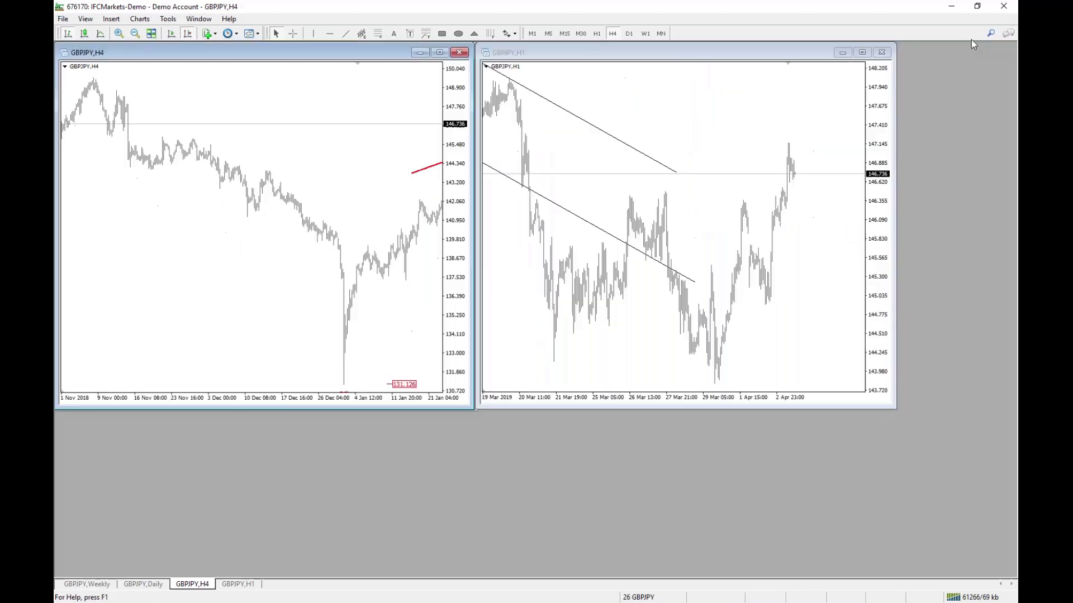
Step: Load the GBPNZD profile, maximize the daily chart and leave empty space right of the latest bars
{"action": "left_click", "coordinate": [639, 597]}
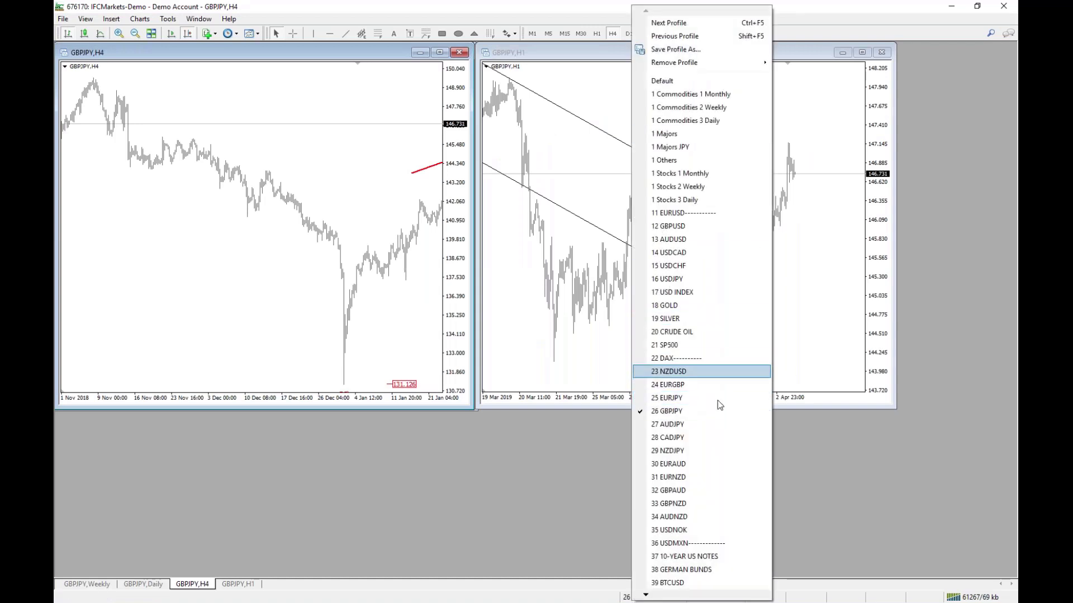
{"action": "left_click", "coordinate": [715, 504]}
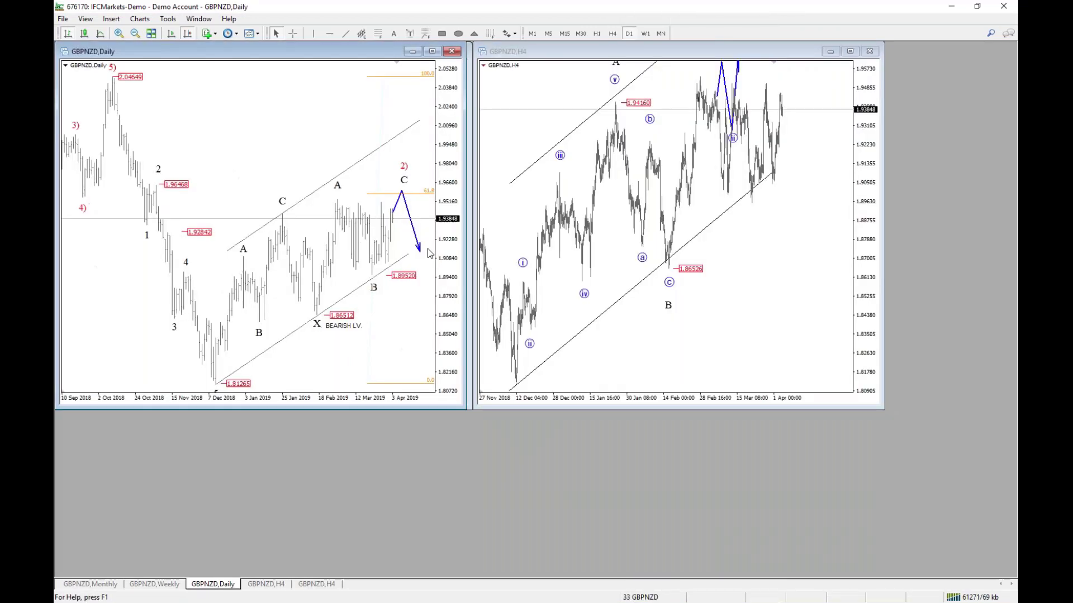
{"action": "left_click", "coordinate": [432, 50]}
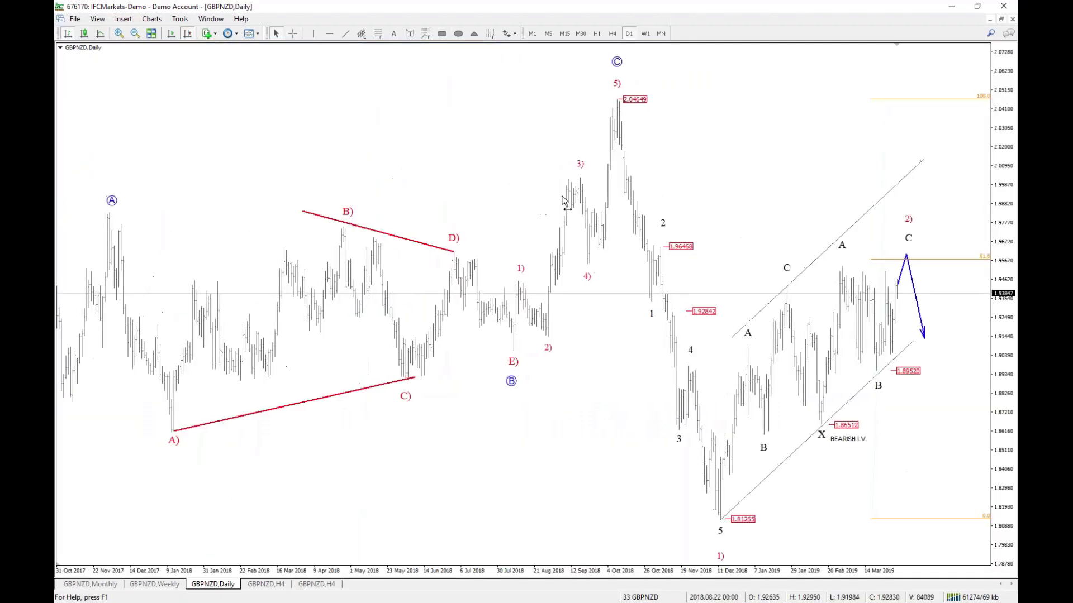
{"action": "left_click_drag", "start_coordinate": [1000, 210], "coordinate": [1004, 260]}
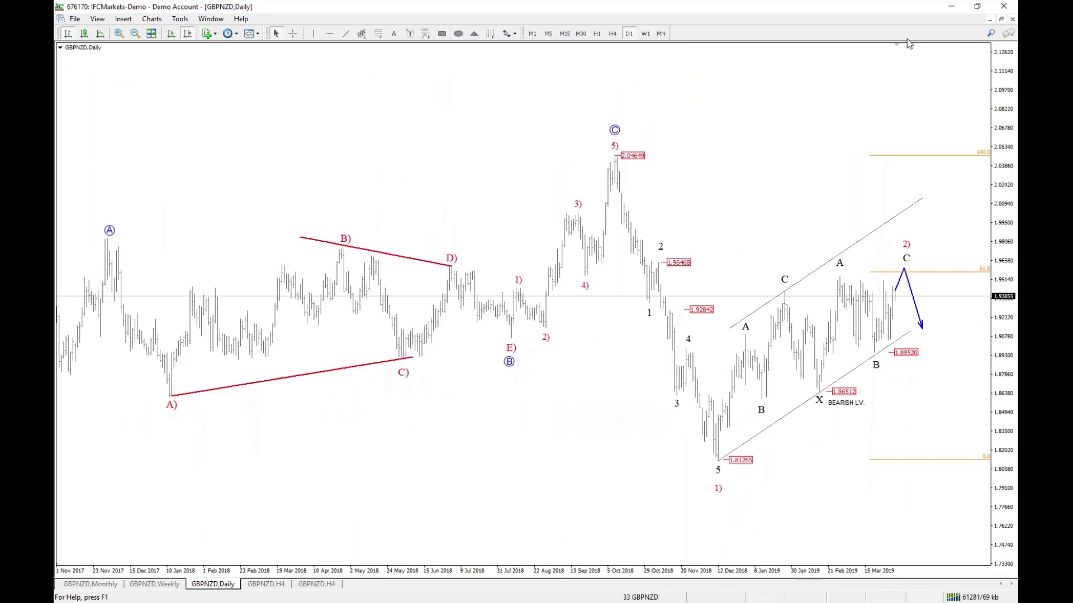
{"action": "left_click_drag", "start_coordinate": [897, 45], "coordinate": [780, 62]}
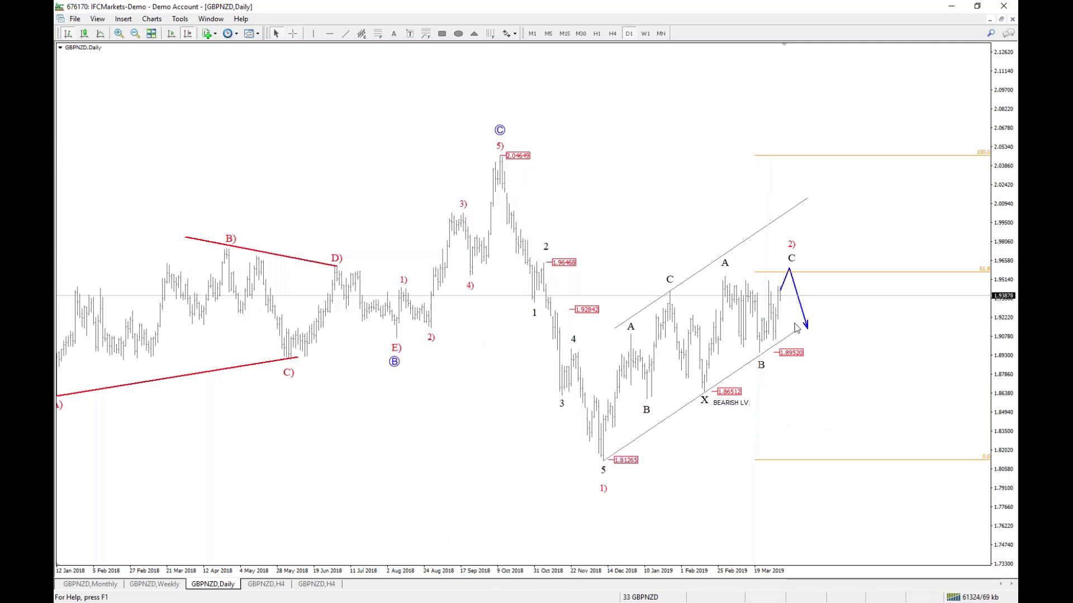
Step: Extend the rising channel's lower-right end up and to the right past the latest bars
{"action": "middle_click", "coordinate": [847, 314]}
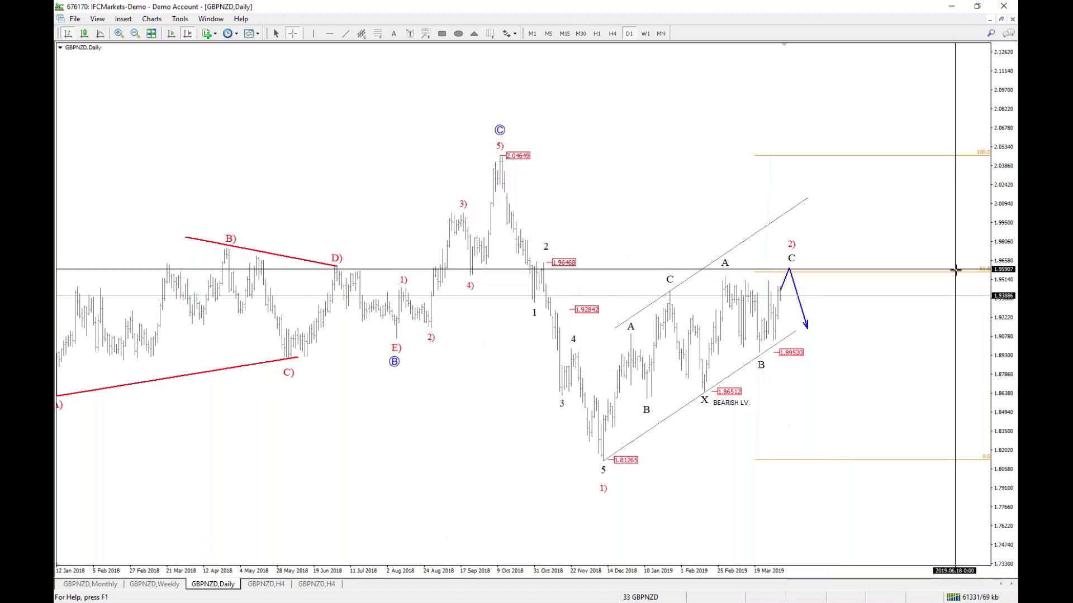
{"action": "middle_click", "coordinate": [813, 235]}
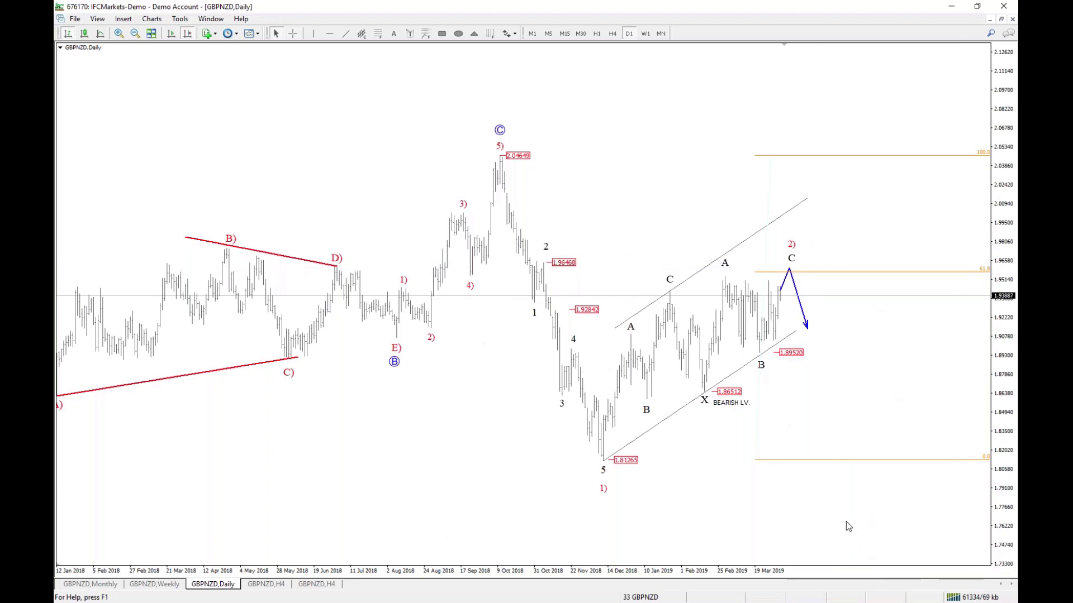
{"action": "left_click_drag", "start_coordinate": [792, 331], "coordinate": [864, 279]}
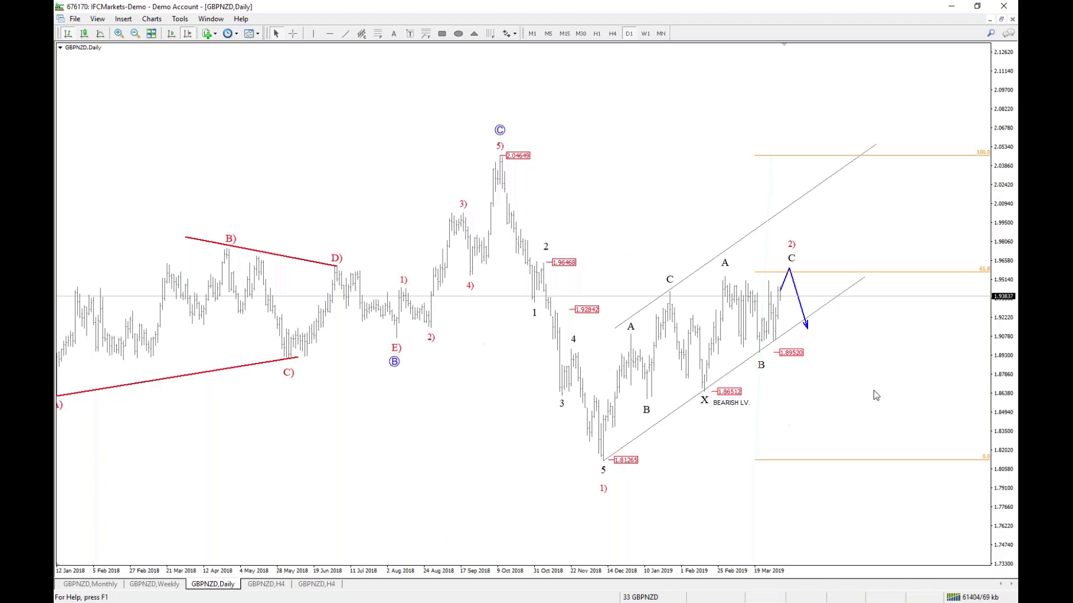
Step: Place a red 2) label near the daily chart's lower right and change its text to 3)
{"action": "double_click", "coordinate": [791, 243]}
{"action": "left_click_drag", "start_coordinate": [791, 244], "coordinate": [922, 537]}
{"action": "right_click", "coordinate": [907, 416]}
{"action": "left_click", "coordinate": [948, 426]}
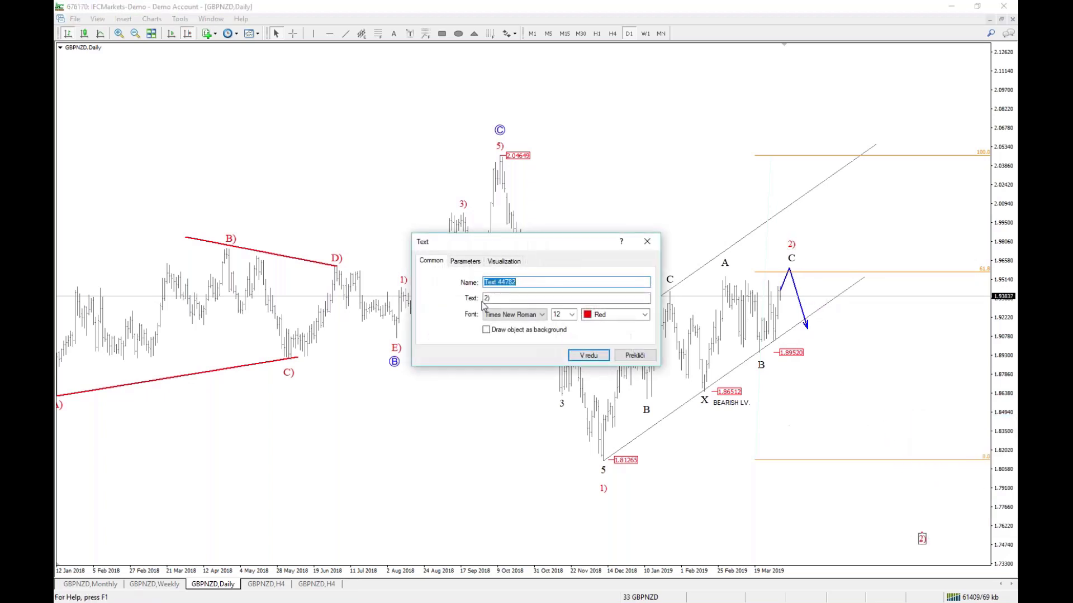
{"action": "type", "text": "3"}
{"action": "left_click", "coordinate": [589, 356]}
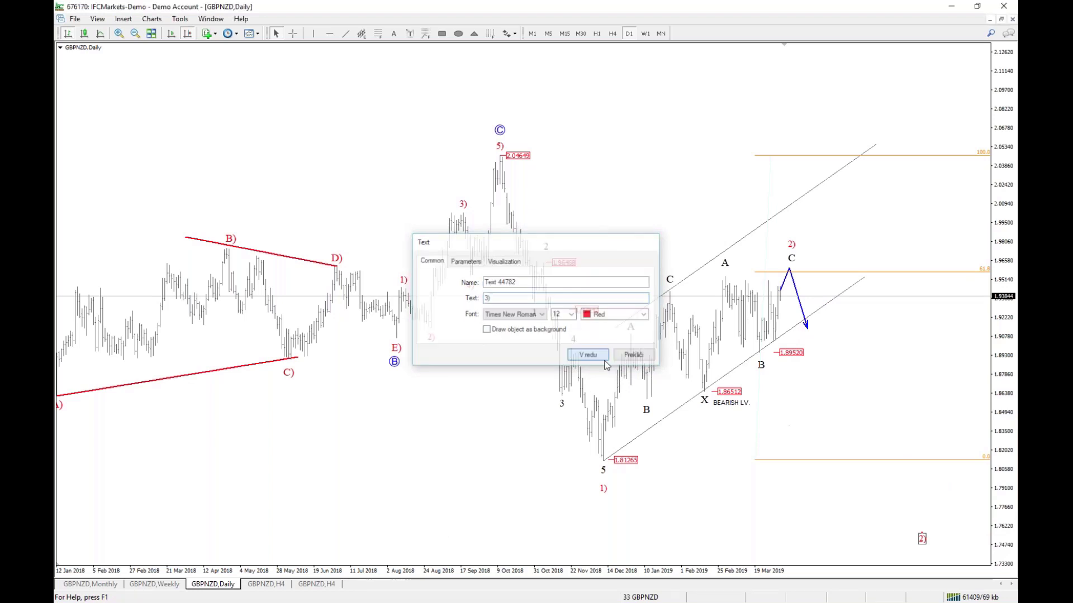
{"action": "middle_click", "coordinate": [756, 376]}
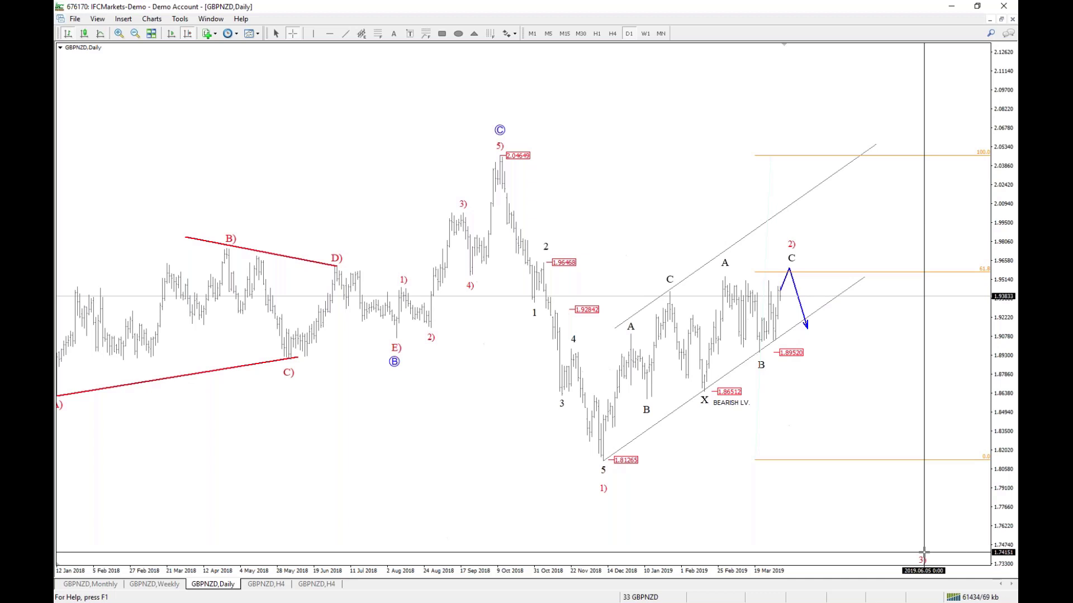
Step: Show Daily and H4 side by side, compress the H4 price scale and delete the blue zigzag projection
{"action": "left_click", "coordinate": [1000, 18]}
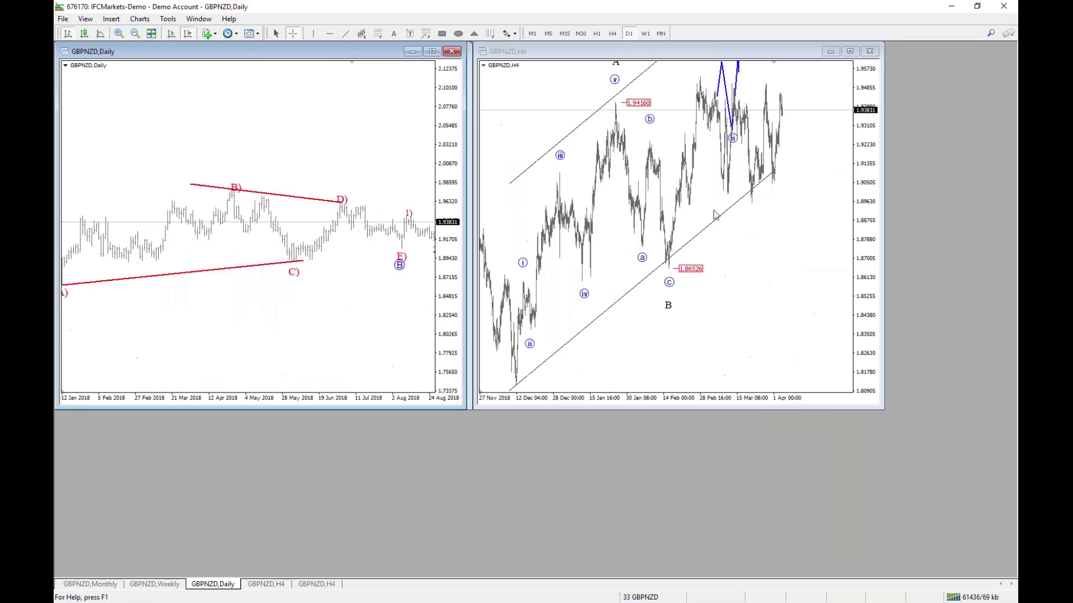
{"action": "left_click_drag", "start_coordinate": [852, 174], "coordinate": [848, 216]}
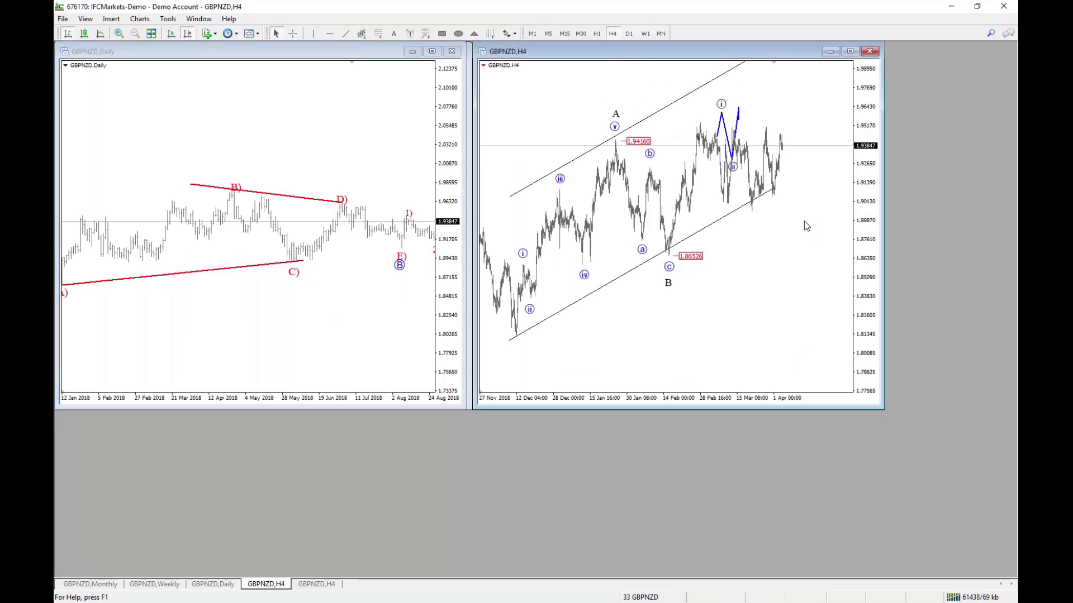
{"action": "mouse_move", "coordinate": [735, 159]}
{"action": "left_mouse_down"}
{"action": "mouse_move", "coordinate": [737, 129]}
{"action": "mouse_move", "coordinate": [726, 134]}
{"action": "left_mouse_up"}
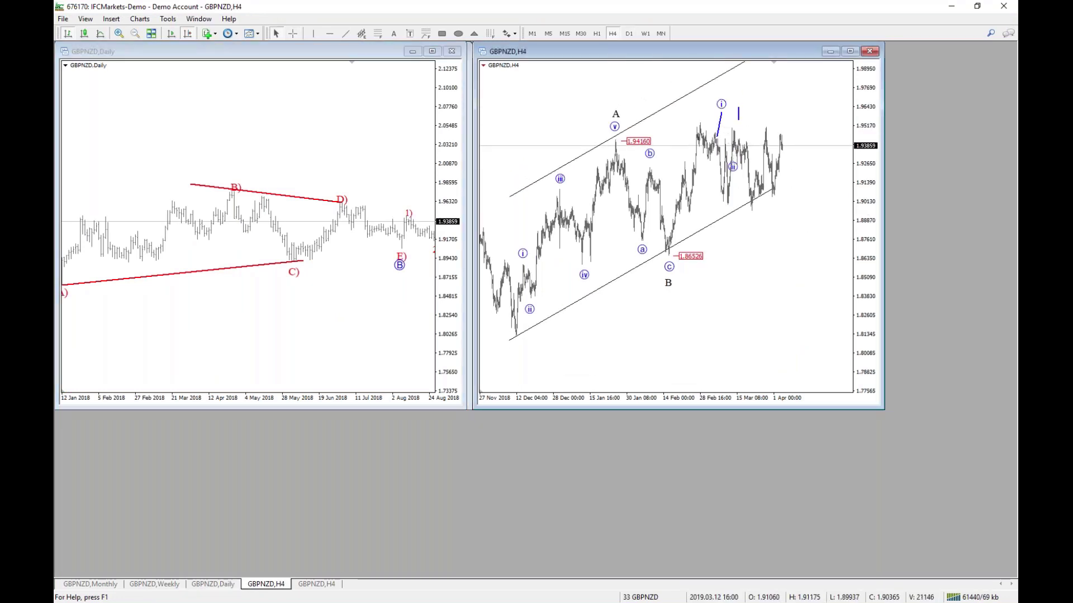
{"action": "key", "text": "BackSpace"}
{"action": "key", "text": "BackSpace"}
{"action": "key", "text": "BackSpace"}
Step: Delete the circled a, b and c labels, the old B label and the vertical blue line from H4
{"action": "double_click", "coordinate": [738, 113]}
{"action": "double_click", "coordinate": [649, 153]}
{"action": "key", "text": "Delete"}
{"action": "double_click", "coordinate": [642, 249]}
{"action": "key", "text": "Delete"}
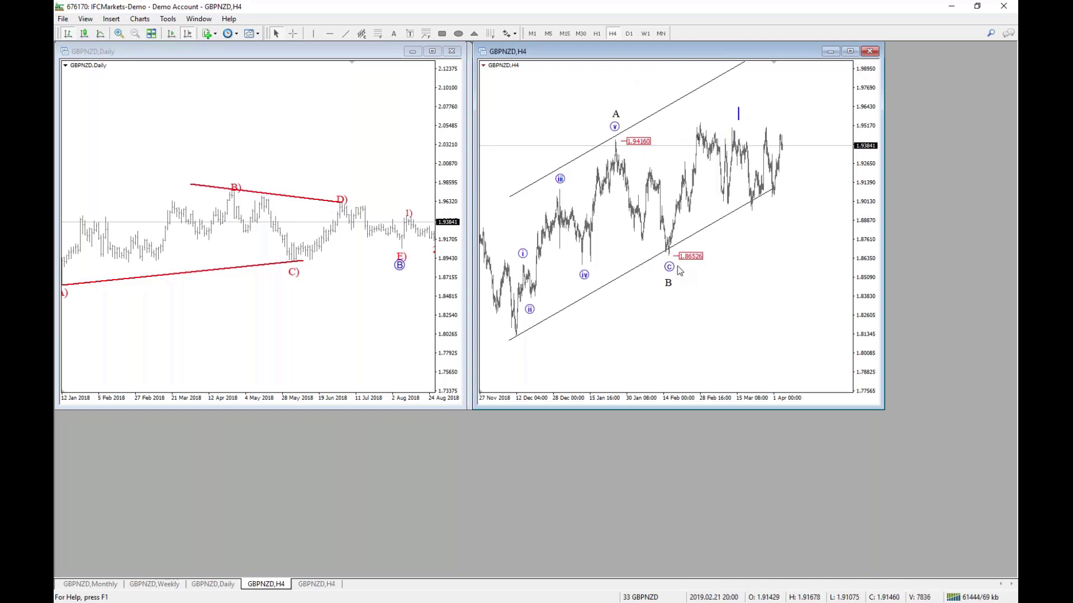
{"action": "double_click", "coordinate": [669, 267]}
{"action": "key", "text": "Delete"}
{"action": "double_click", "coordinate": [668, 282]}
{"action": "key", "text": "Delete"}
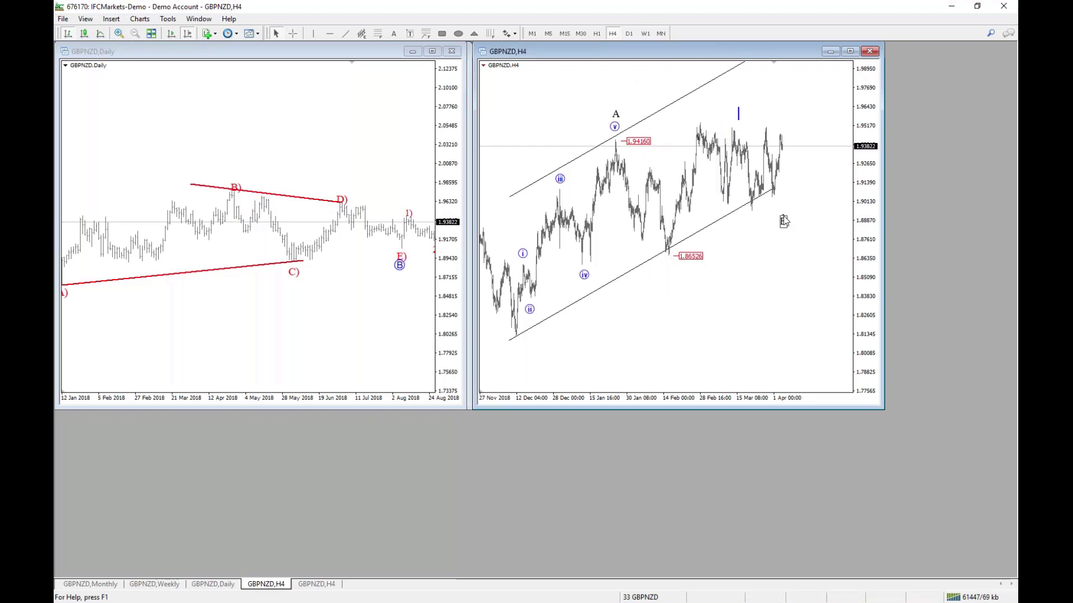
{"action": "double_click", "coordinate": [739, 117]}
{"action": "key", "text": "Delete"}
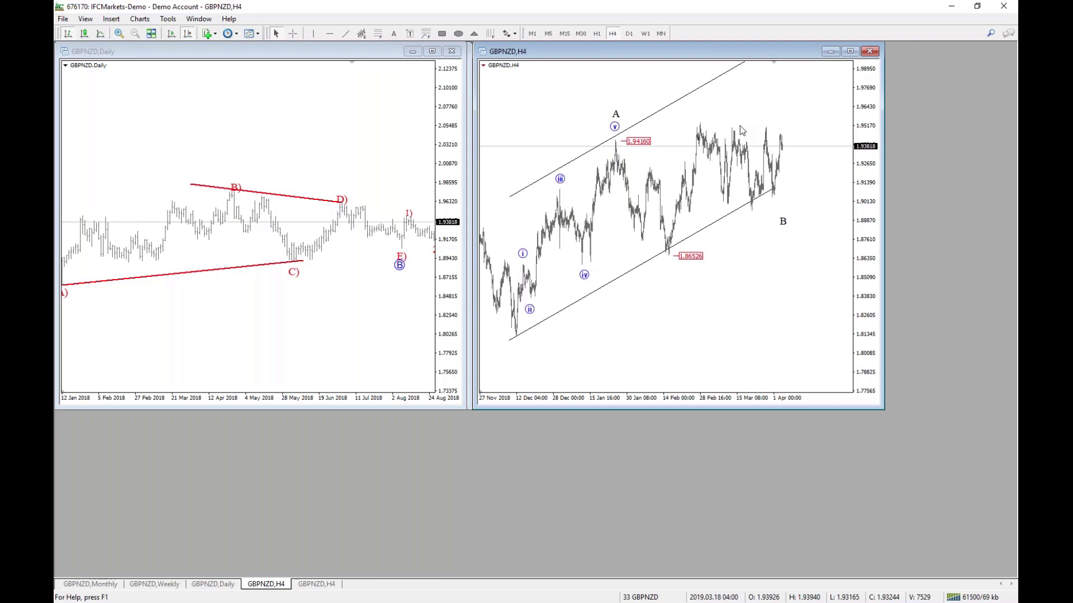
Step: Lengthen the H4 channel slightly to the right, then return the Daily chart to its newest bars
{"action": "middle_click", "coordinate": [163, 178]}
{"action": "double_click", "coordinate": [773, 191]}
{"action": "left_click_drag", "start_coordinate": [774, 191], "coordinate": [782, 194]}
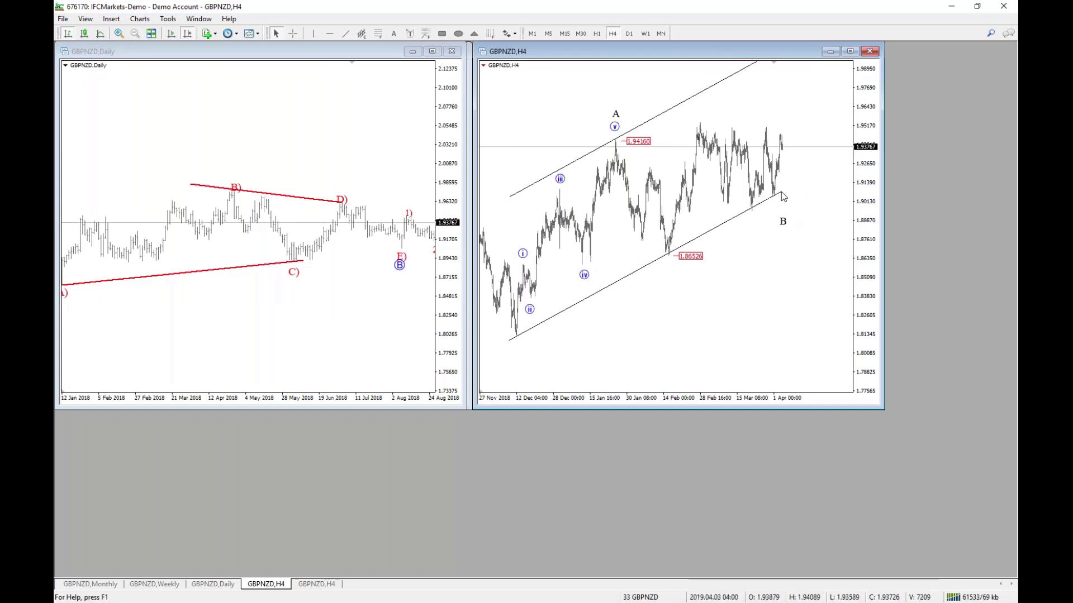
{"action": "key", "text": "ctrl+f"}
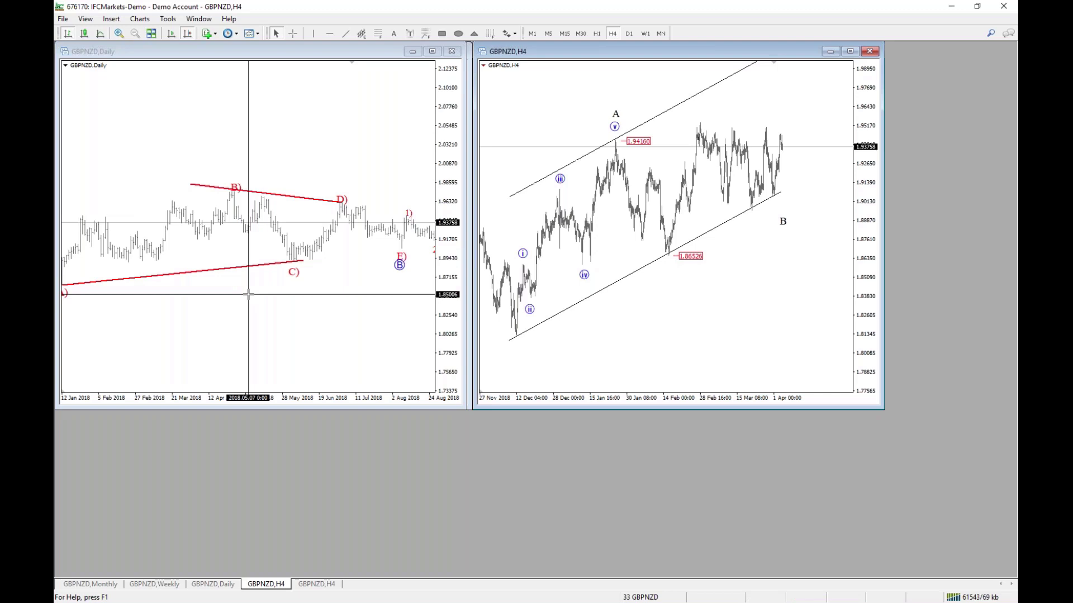
{"action": "left_click_drag", "start_coordinate": [303, 188], "coordinate": [119, 190]}
{"action": "key", "text": "End"}
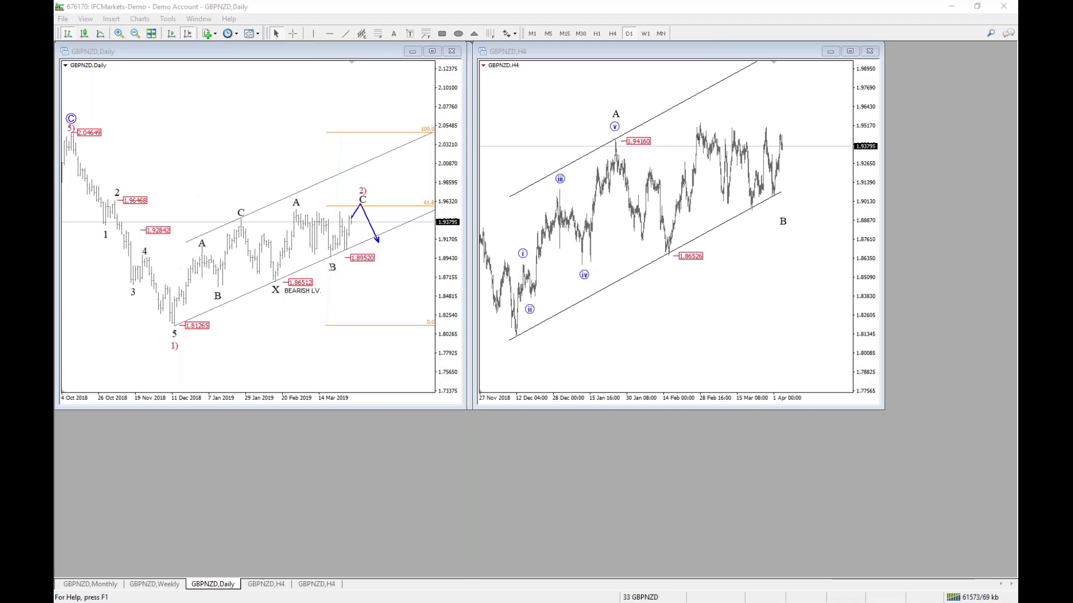
Step: Load the 34 AUDNZD profile, compress the Daily chart's price scale and widen its window
{"action": "left_click", "coordinate": [641, 597]}
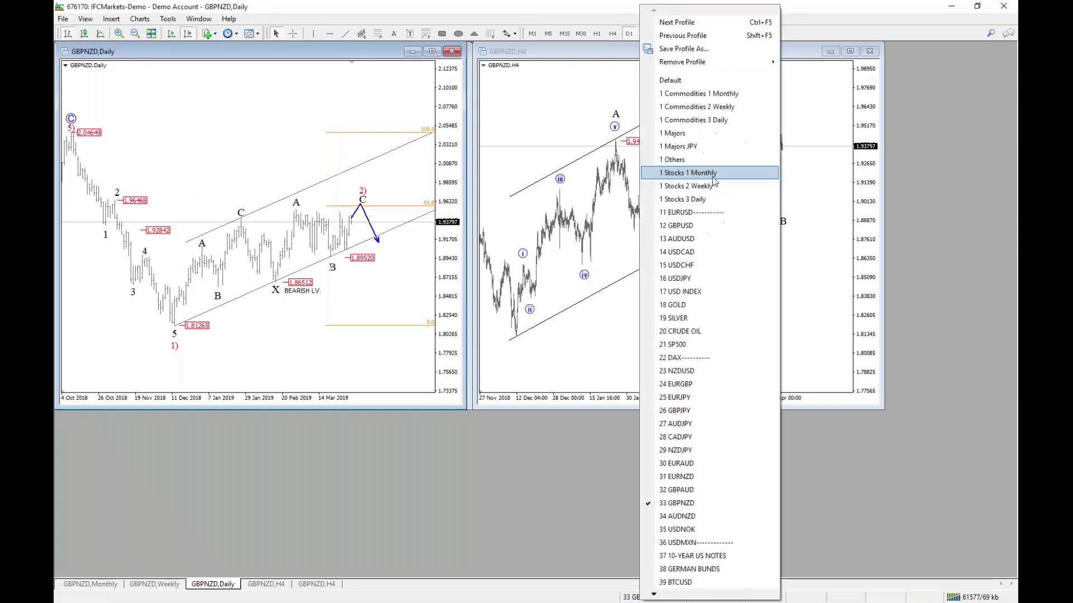
{"action": "left_click", "coordinate": [698, 517]}
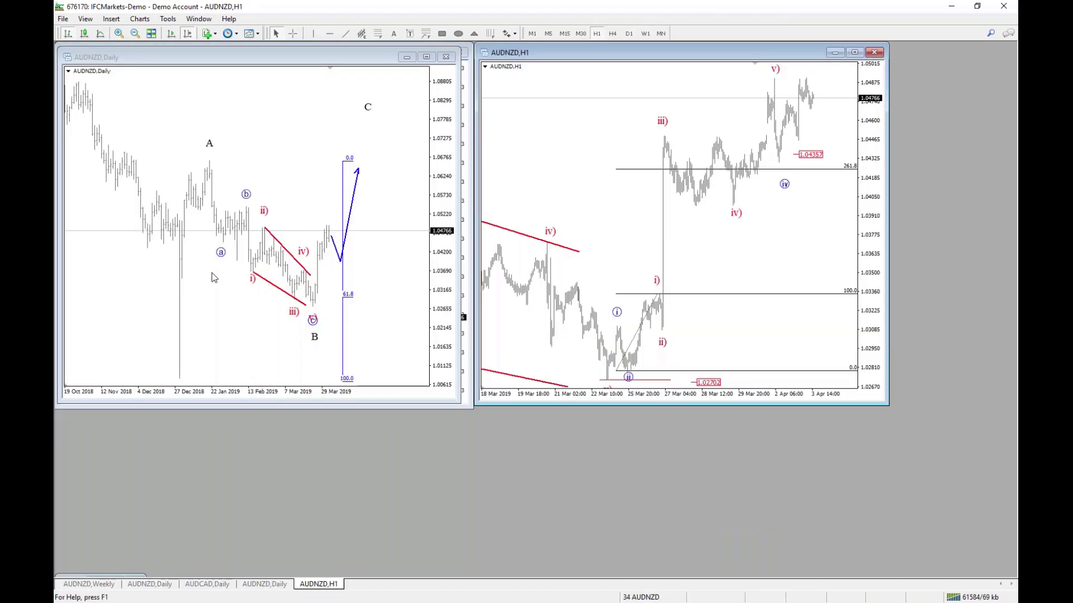
{"action": "left_click", "coordinate": [213, 277]}
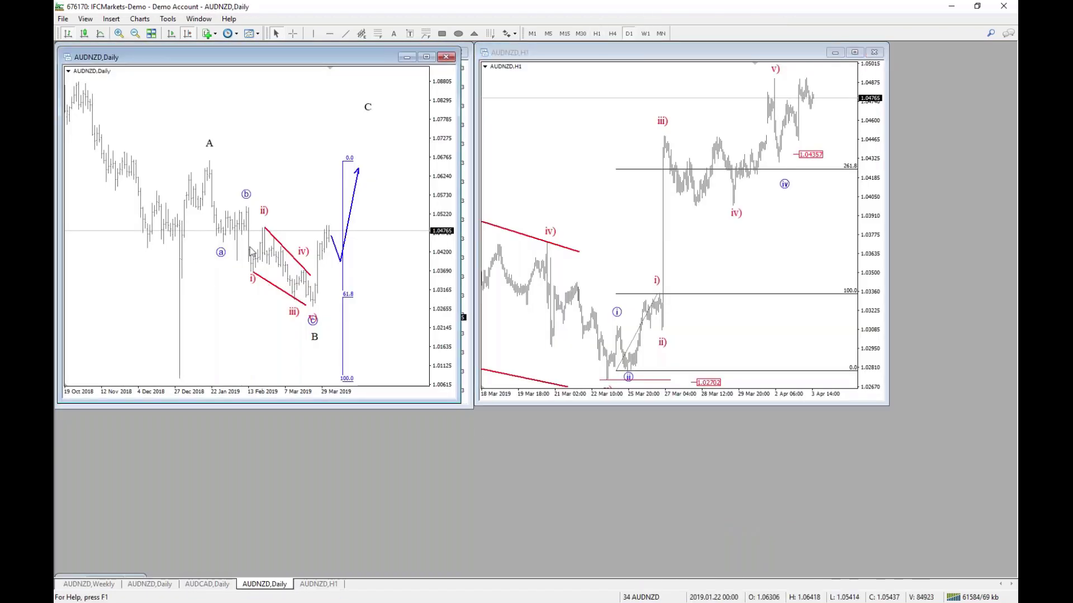
{"action": "left_click_drag", "start_coordinate": [450, 134], "coordinate": [474, 187]}
{"action": "left_click_drag", "start_coordinate": [391, 239], "coordinate": [398, 296]}
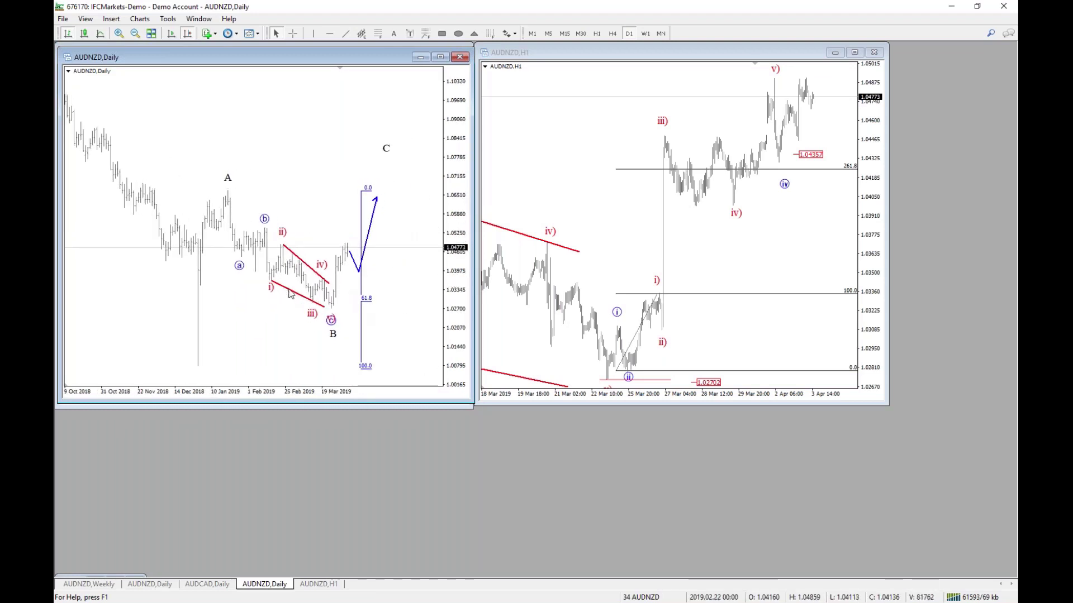
Step: Move the red v) label just above the circled c at the B low and measure distance from it
{"action": "middle_click", "coordinate": [331, 312]}
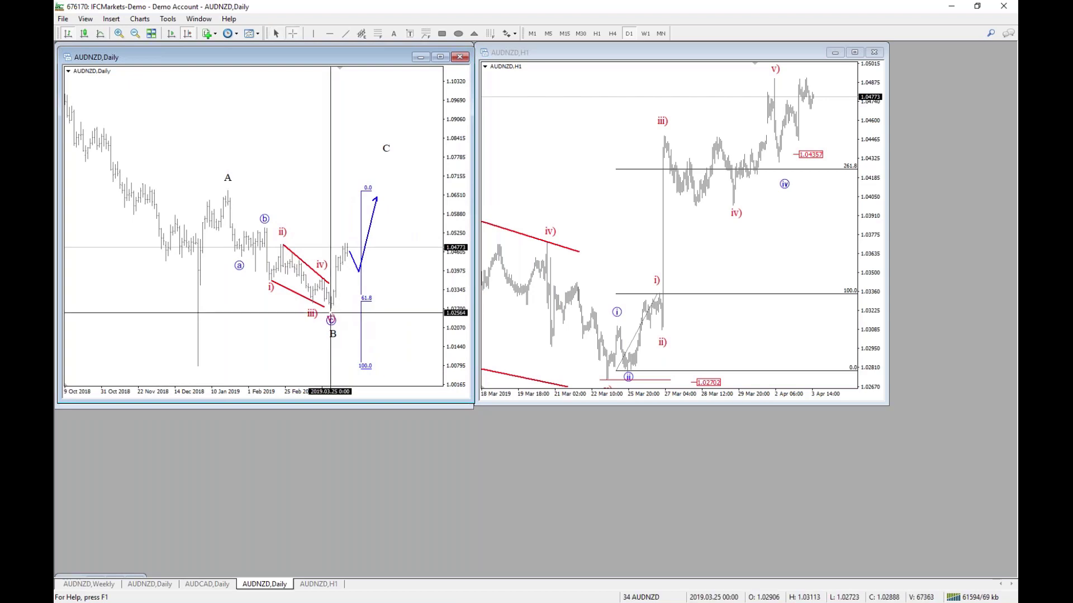
{"action": "middle_click", "coordinate": [330, 313]}
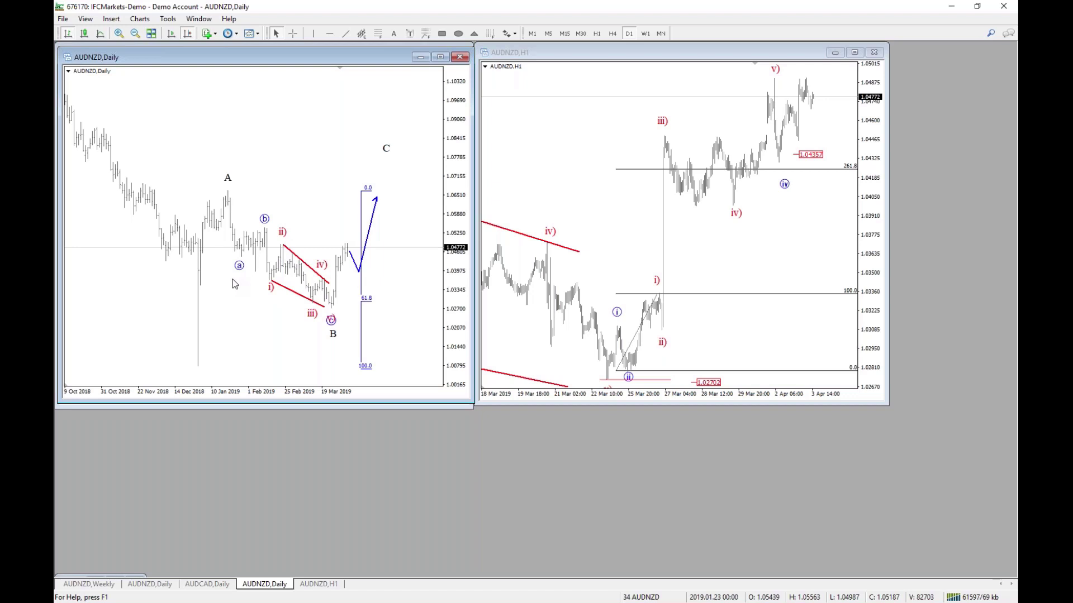
{"action": "middle_click", "coordinate": [354, 304]}
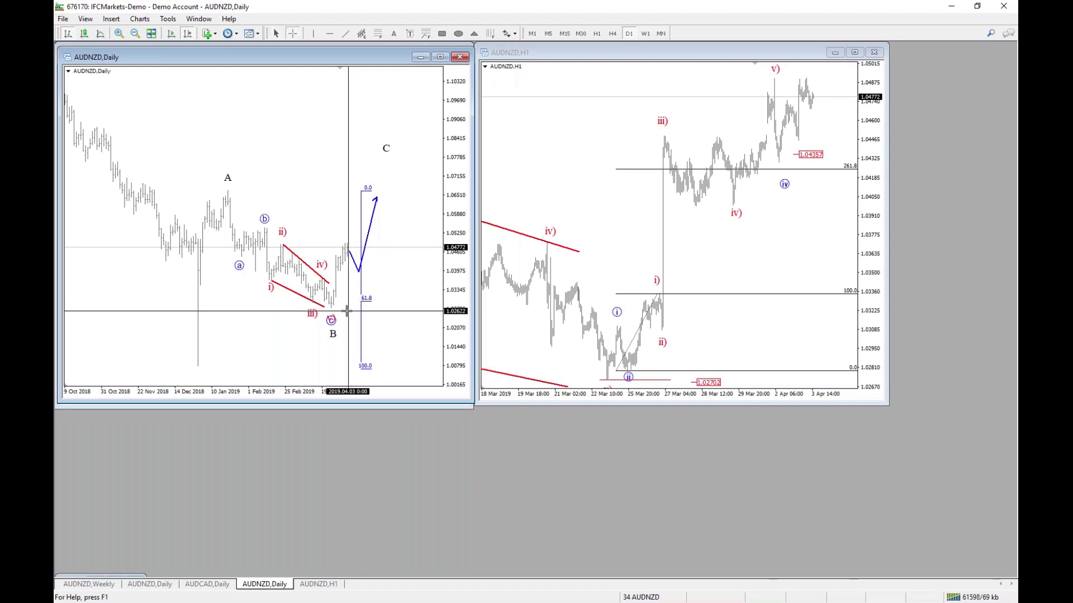
{"action": "middle_click", "coordinate": [334, 313]}
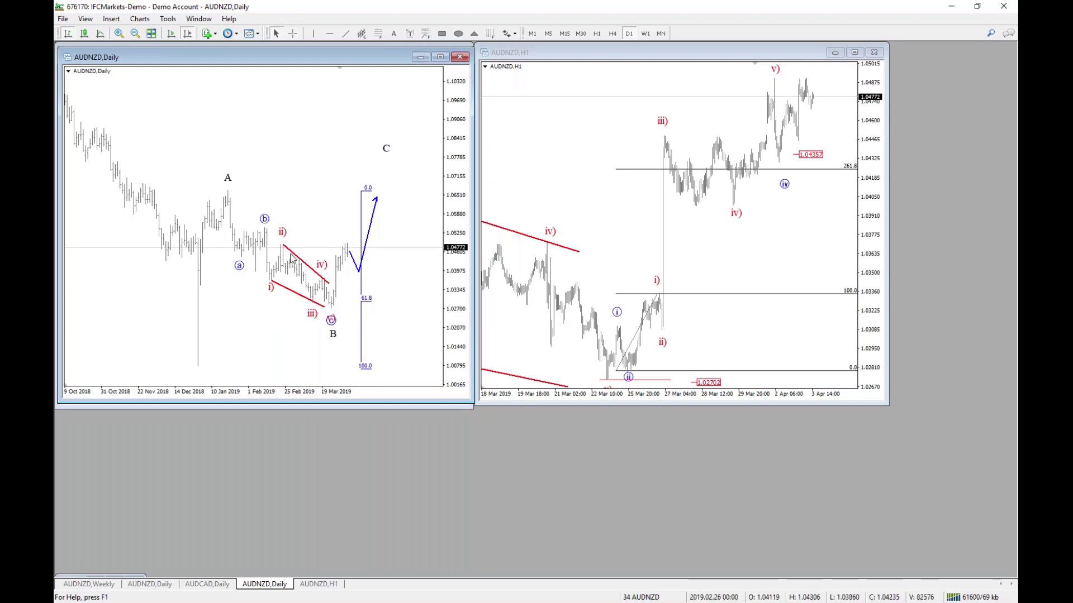
{"action": "middle_click", "coordinate": [351, 313]}
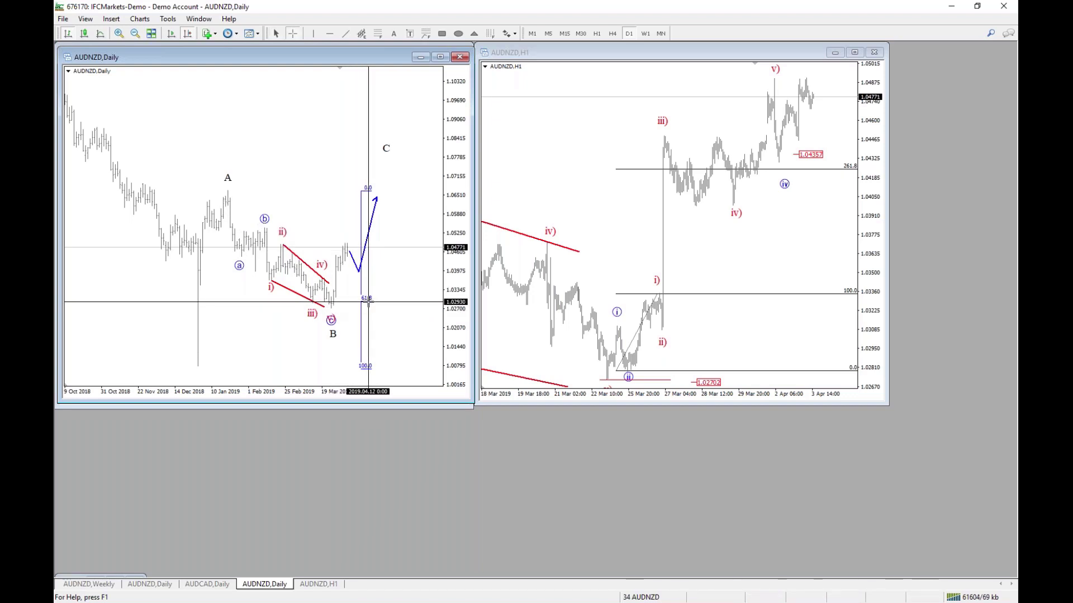
{"action": "middle_click", "coordinate": [368, 302]}
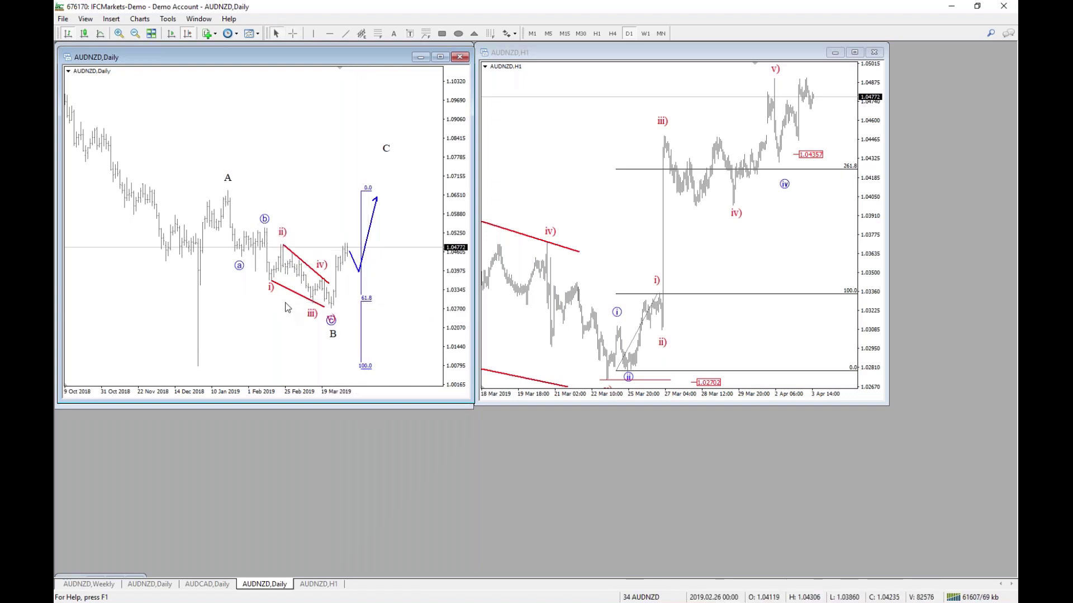
{"action": "left_click_drag", "start_coordinate": [332, 320], "coordinate": [333, 313]}
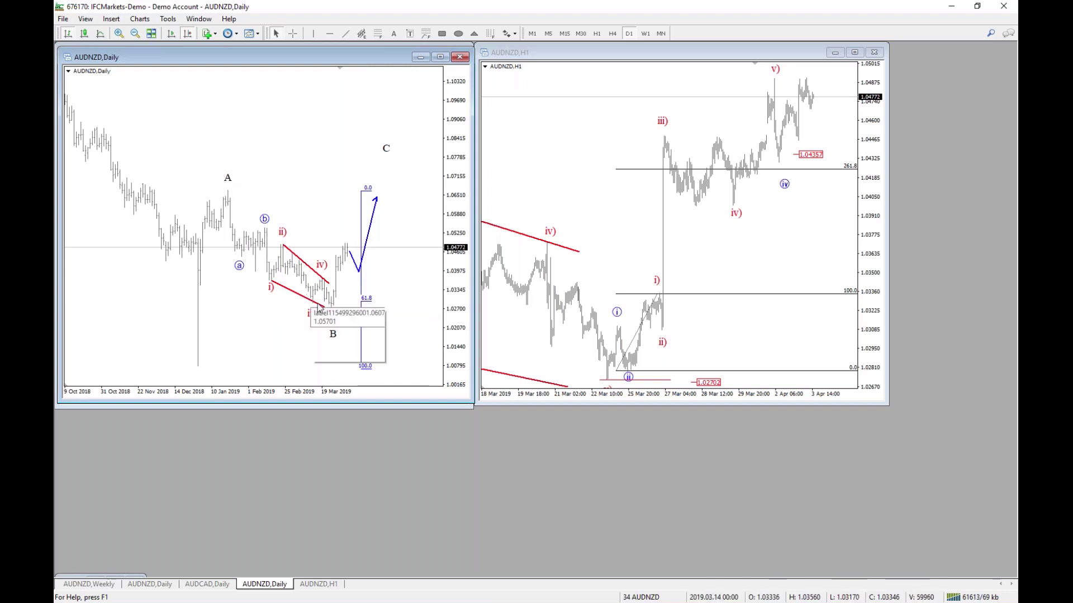
{"action": "middle_click", "coordinate": [329, 308]}
{"action": "left_click_drag", "start_coordinate": [330, 308], "coordinate": [348, 244]}
Step: On the H1 chart, move a circled wave label to the latest peak, then delete it
{"action": "left_click", "coordinate": [868, 197]}
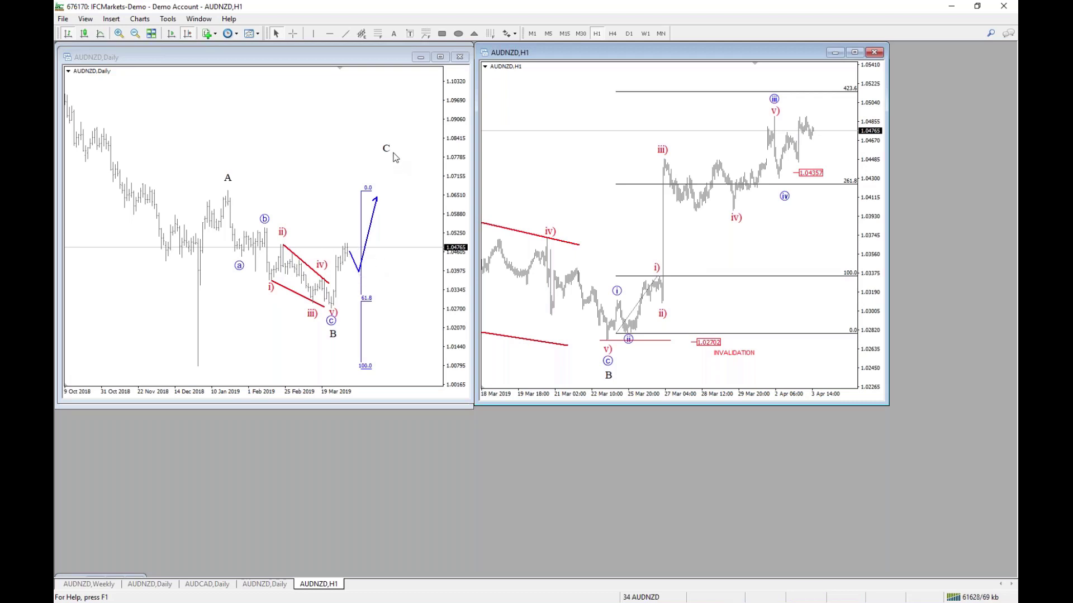
{"action": "left_click_drag", "start_coordinate": [702, 252], "coordinate": [644, 251]}
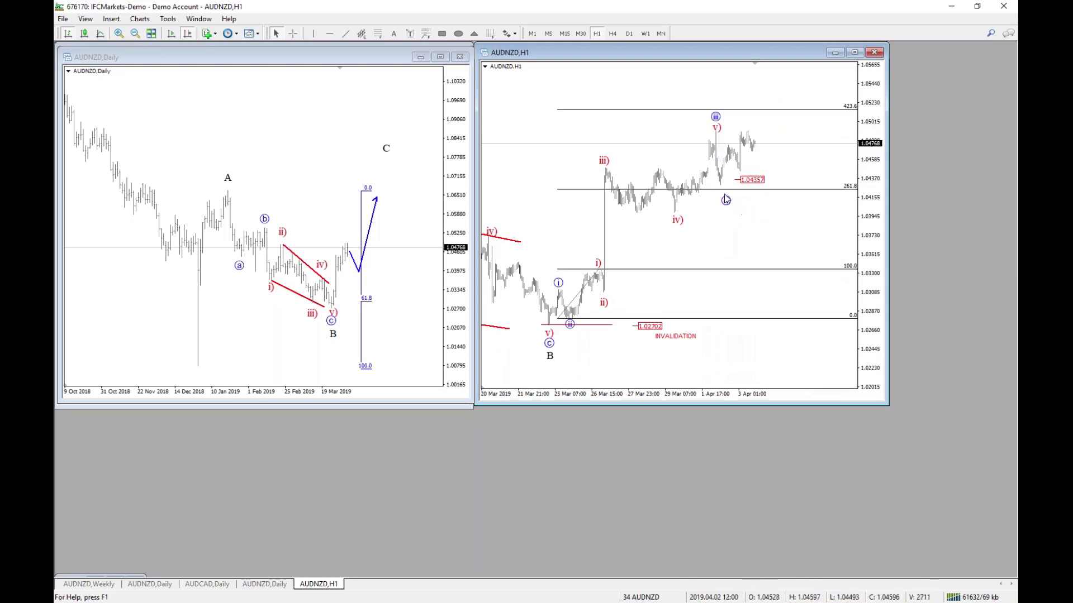
{"action": "left_click_drag", "start_coordinate": [725, 200], "coordinate": [779, 99]}
{"action": "right_click", "coordinate": [779, 99]}
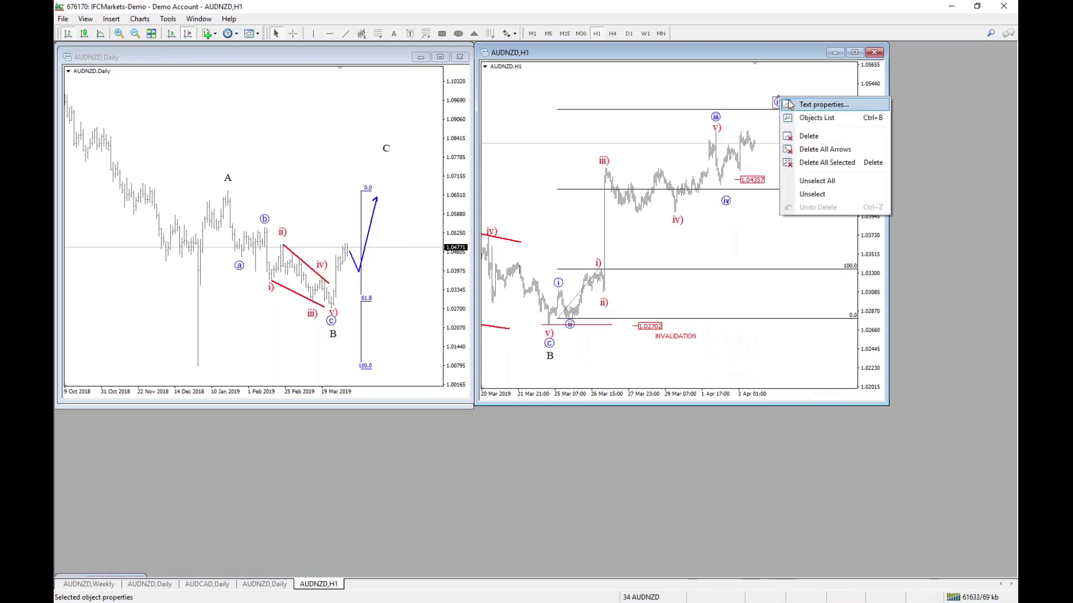
{"action": "left_click", "coordinate": [790, 104]}
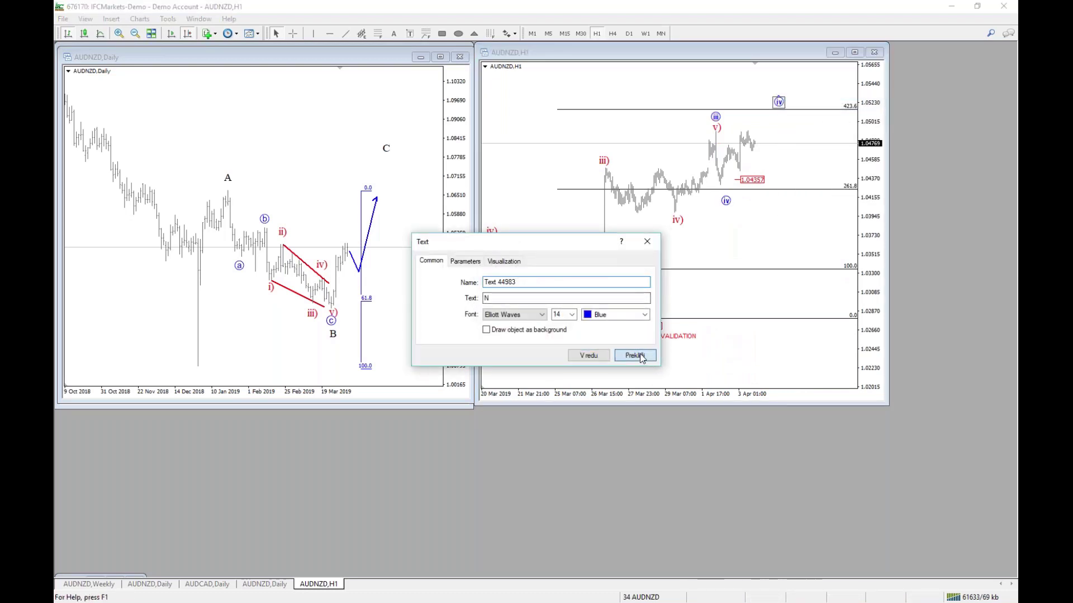
{"action": "left_click", "coordinate": [634, 356]}
{"action": "right_click", "coordinate": [779, 101]}
{"action": "left_click", "coordinate": [799, 134]}
Step: Draw a blue projection line, move the circled (v) label onto 423.6, then delete the line
{"action": "left_click_drag", "start_coordinate": [868, 135], "coordinate": [867, 147]}
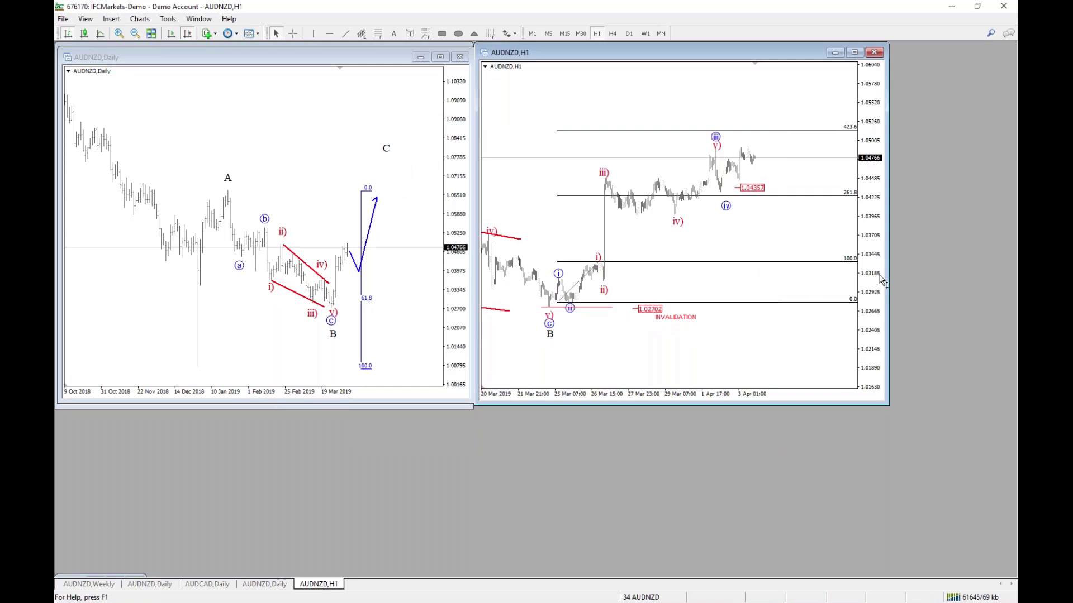
{"action": "left_click_drag", "start_coordinate": [882, 281], "coordinate": [882, 284]}
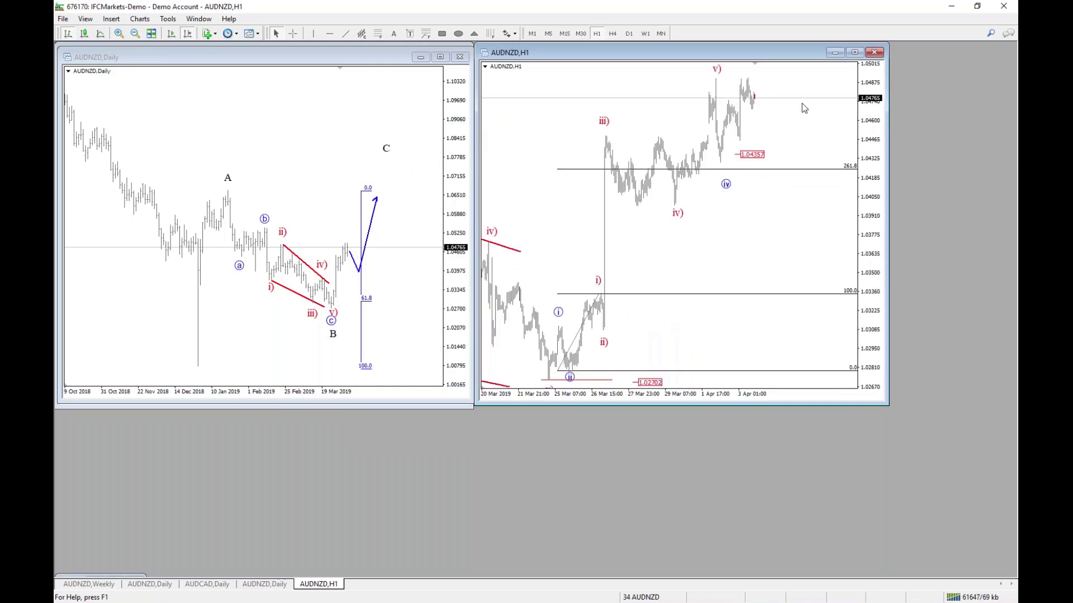
{"action": "left_click_drag", "start_coordinate": [865, 142], "coordinate": [867, 153]}
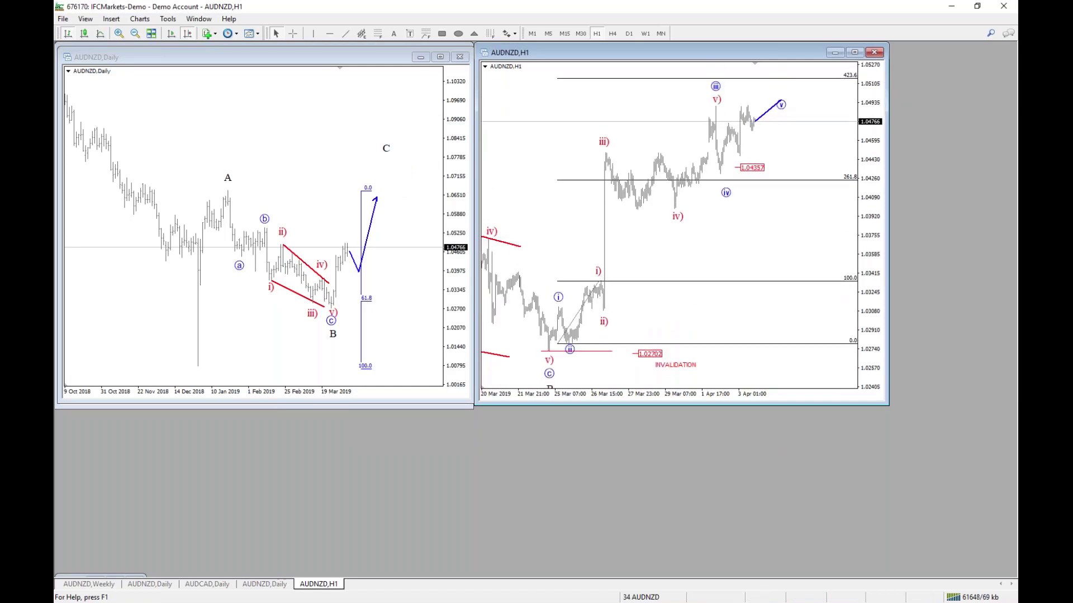
{"action": "left_click_drag", "start_coordinate": [781, 102], "coordinate": [781, 79]}
{"action": "key", "text": "Delete"}
{"action": "left_click_drag", "start_coordinate": [863, 168], "coordinate": [863, 182]}
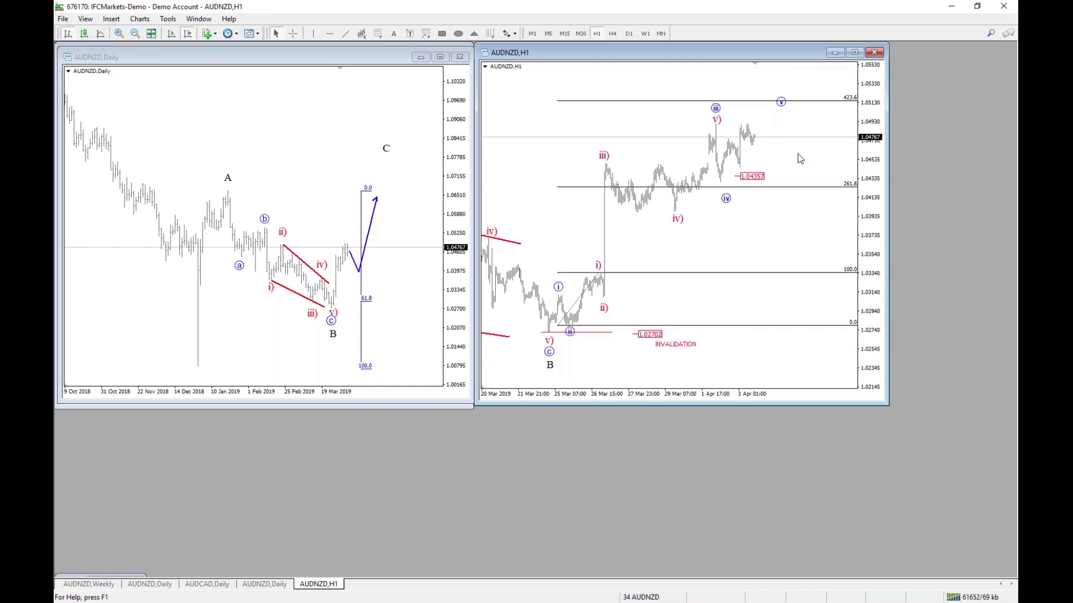
{"action": "double_click", "coordinate": [779, 93]}
{"action": "middle_click", "coordinate": [398, 173]}
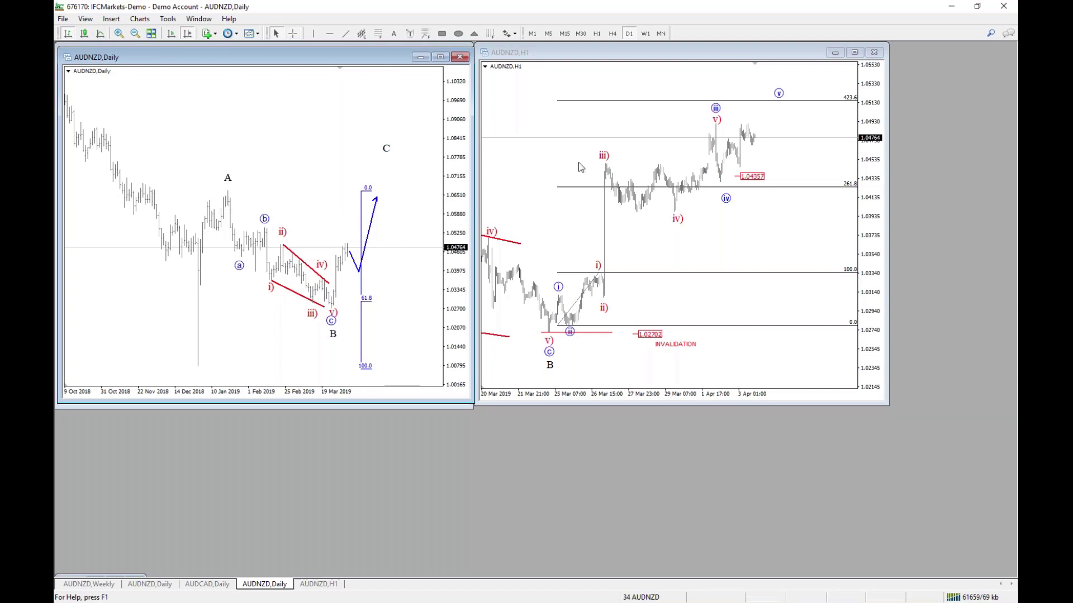
Step: Reshape the red wedge line, add a blue leg down from the projected peak, and set circled (v) there
{"action": "left_click_drag", "start_coordinate": [869, 198], "coordinate": [869, 202]}
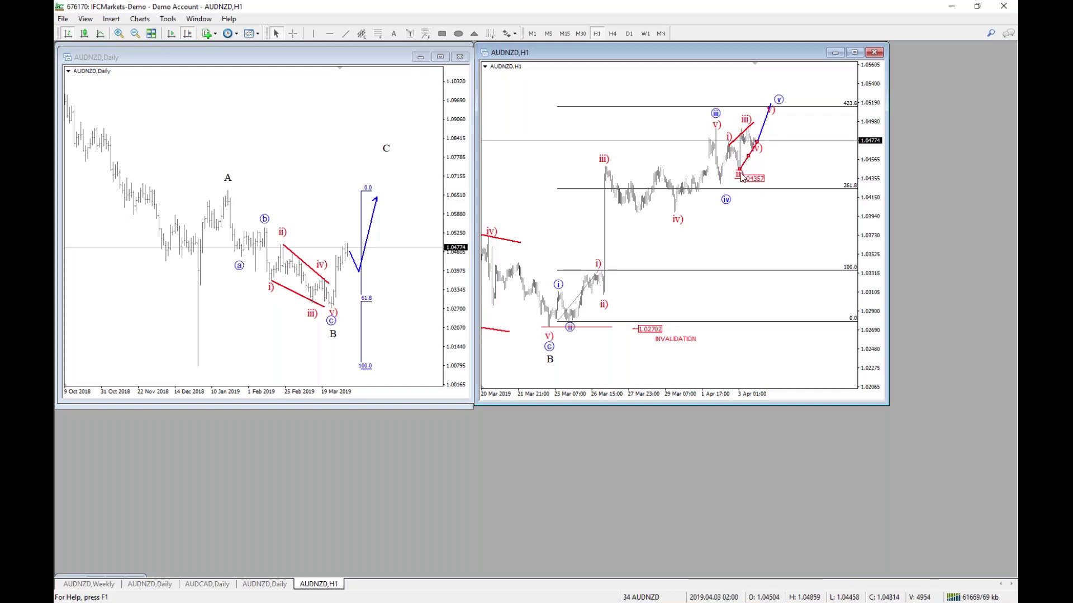
{"action": "double_click", "coordinate": [755, 139]}
{"action": "left_click_drag", "start_coordinate": [755, 140], "coordinate": [767, 132]}
{"action": "double_click", "coordinate": [764, 123]}
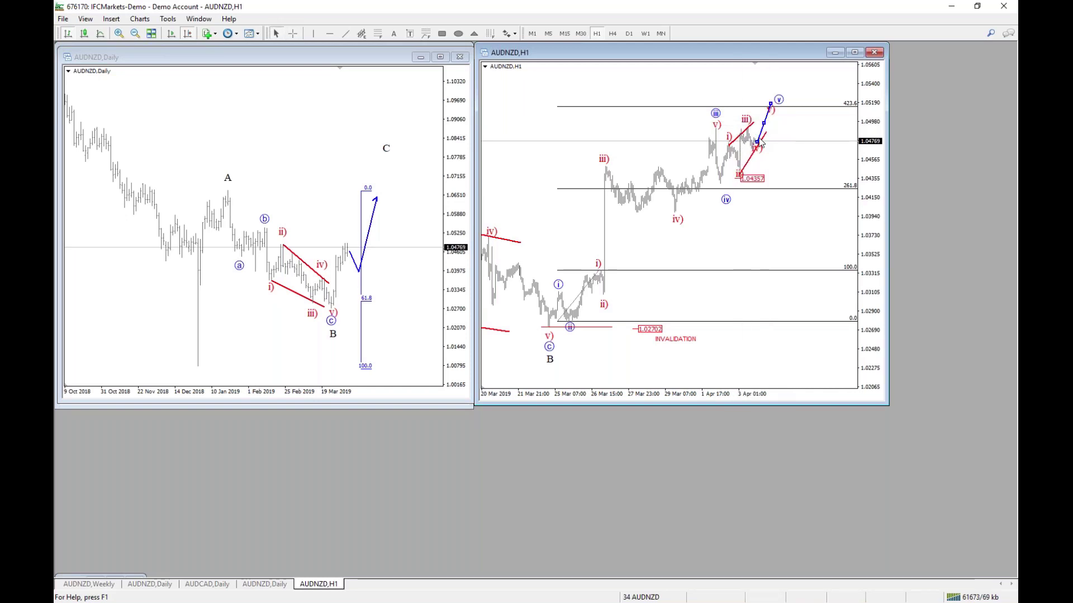
{"action": "left_click_drag", "start_coordinate": [770, 104], "coordinate": [843, 85]}
{"action": "left_click_drag", "start_coordinate": [780, 101], "coordinate": [783, 103]}
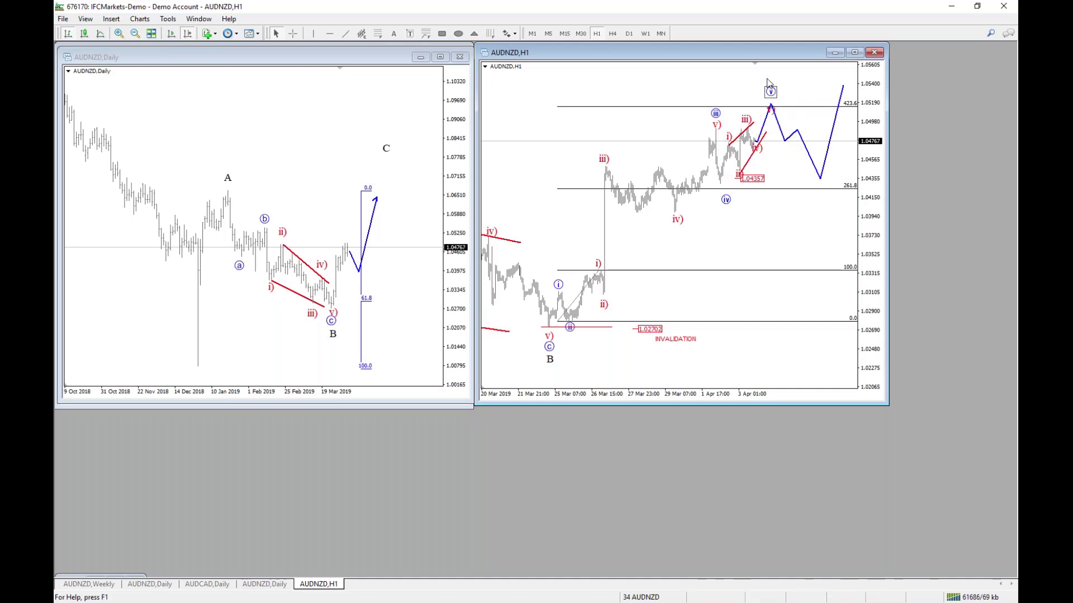
Step: Check the price and date at the projected peak with the crosshair
{"action": "middle_click", "coordinate": [782, 104]}
{"action": "middle_click", "coordinate": [782, 104]}
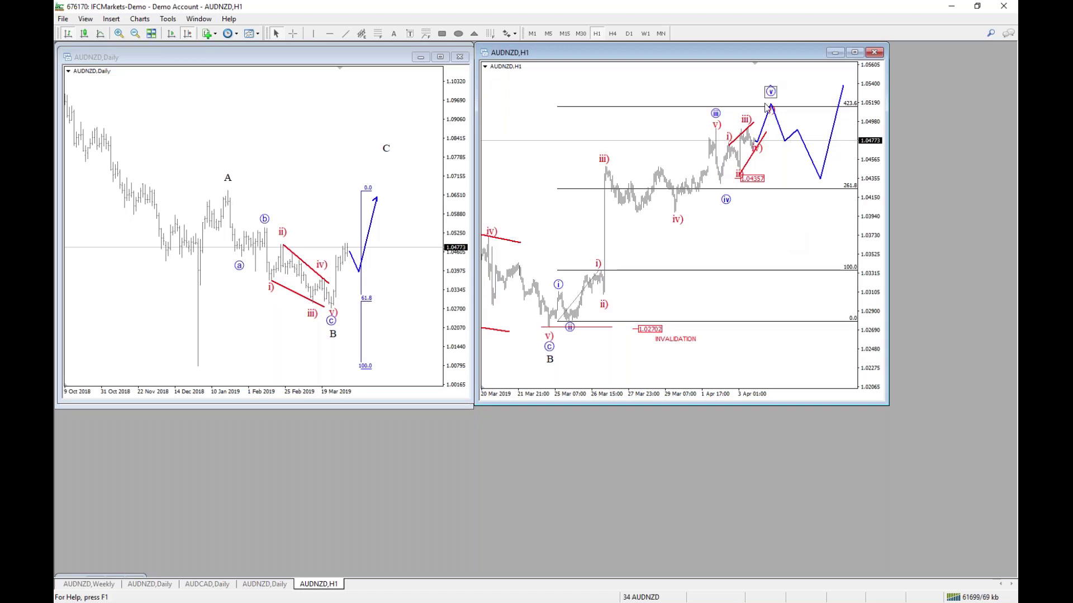
{"action": "middle_click", "coordinate": [832, 180]}
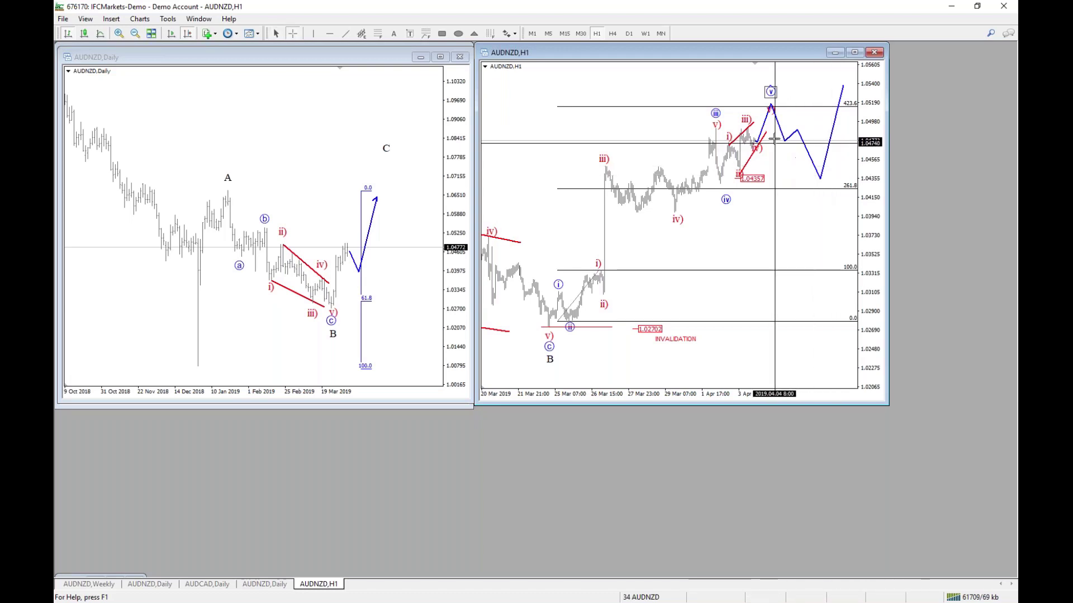
{"action": "middle_click", "coordinate": [774, 105]}
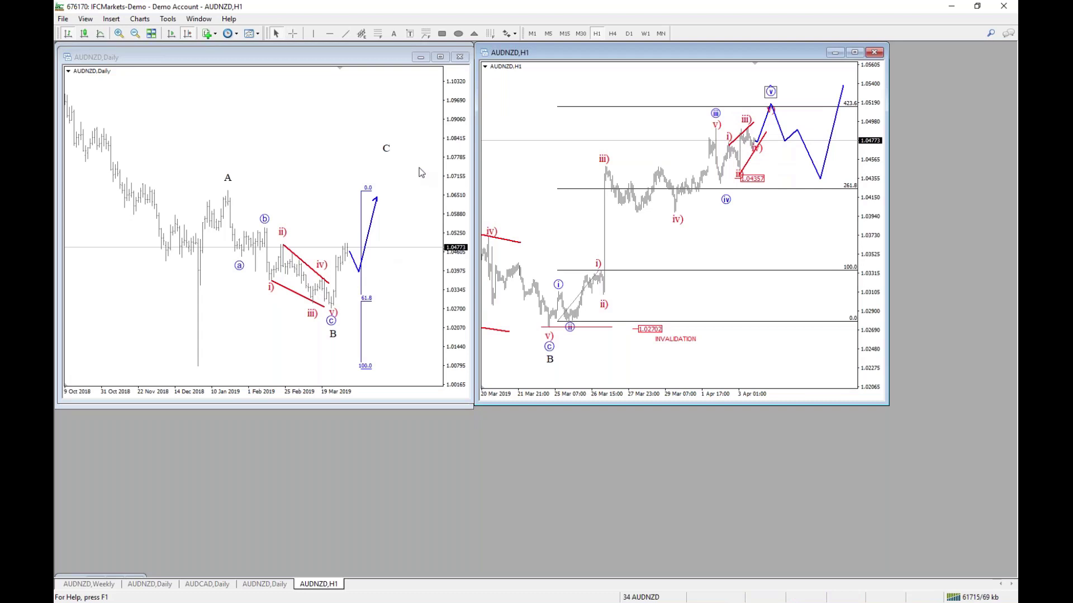
Step: Move the red iv) label just below the small AUDNZD wedge
{"action": "mouse_move", "coordinate": [332, 305]}
{"action": "left_click_drag", "start_coordinate": [757, 148], "coordinate": [763, 153]}
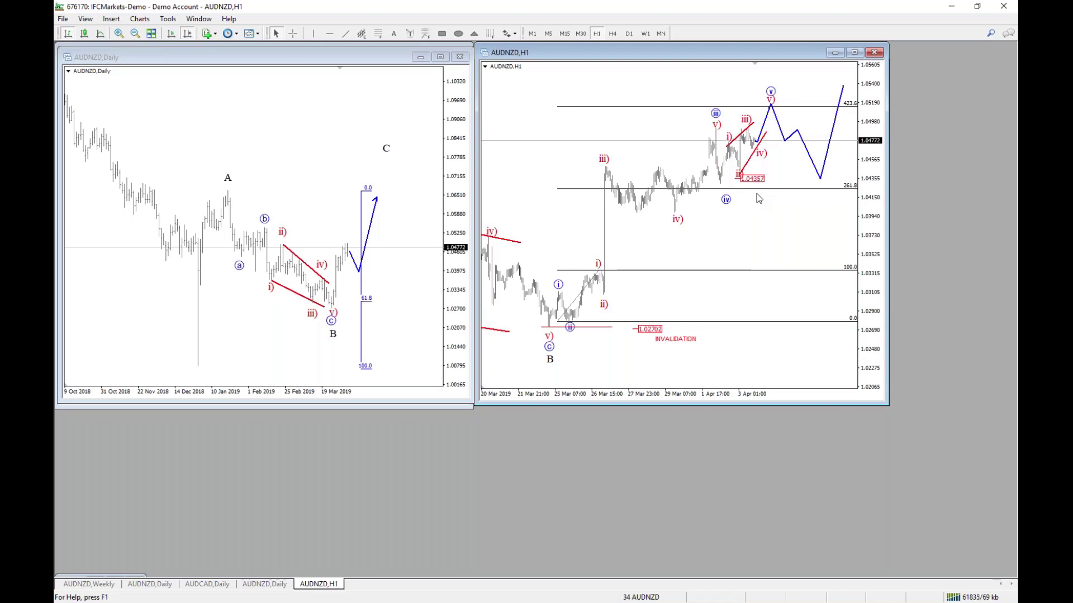
Step: Load the 18 GOLD profile, activate XAUUSD H4, then bring the XAUUSD M30 chart forward
{"action": "left_click", "coordinate": [657, 596]}
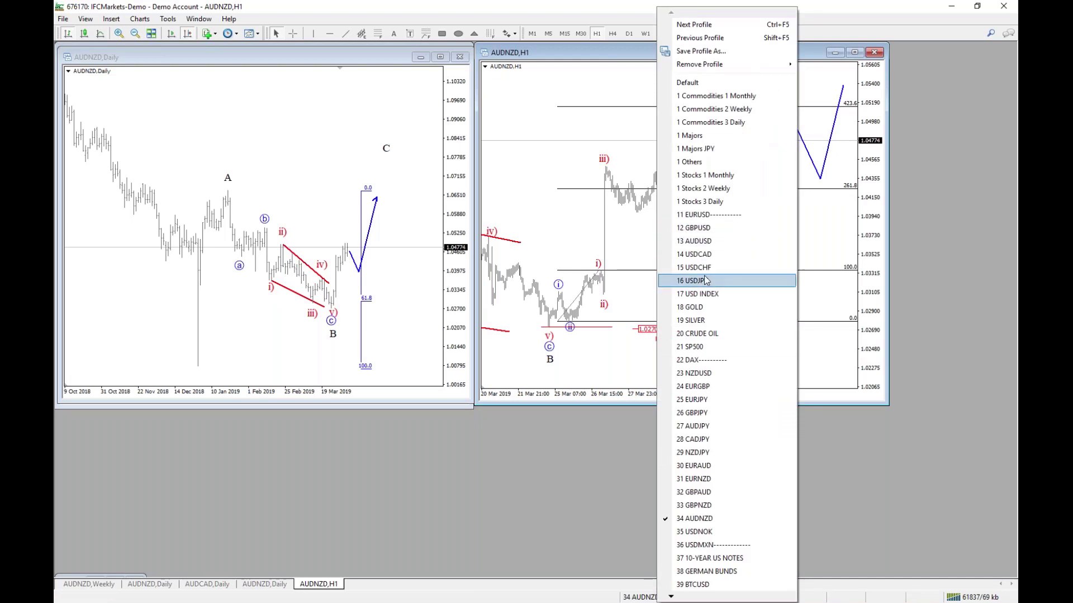
{"action": "left_click", "coordinate": [691, 307]}
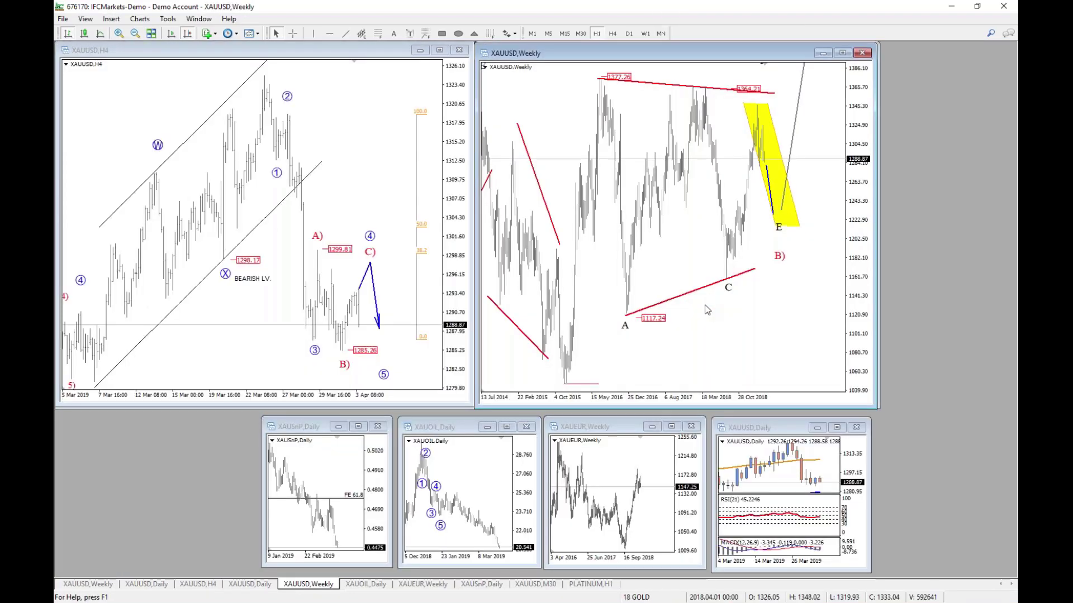
{"action": "left_click", "coordinate": [449, 213]}
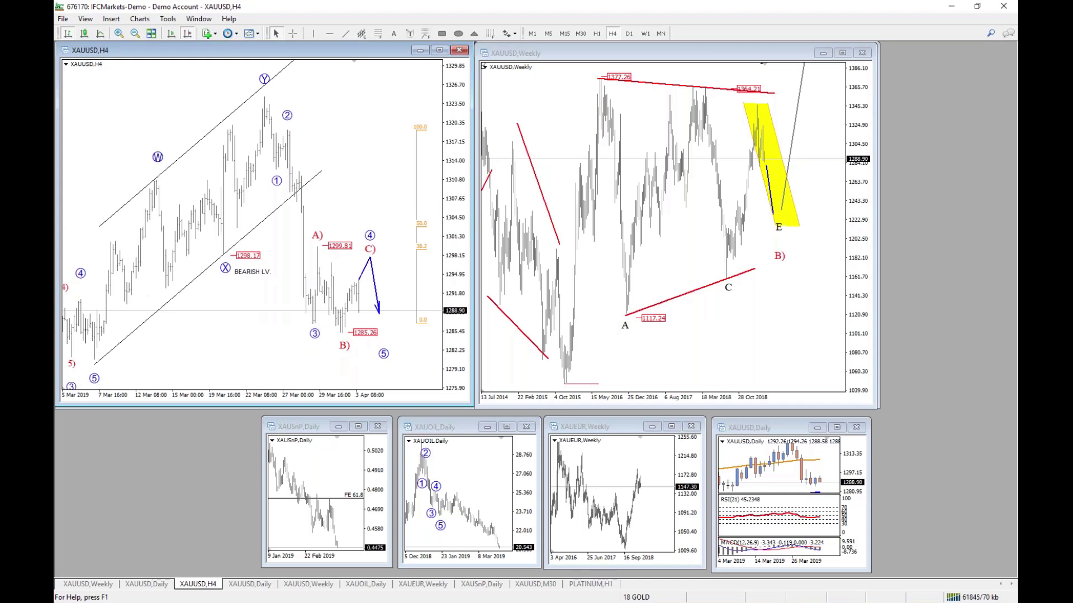
{"action": "left_click", "coordinate": [548, 584]}
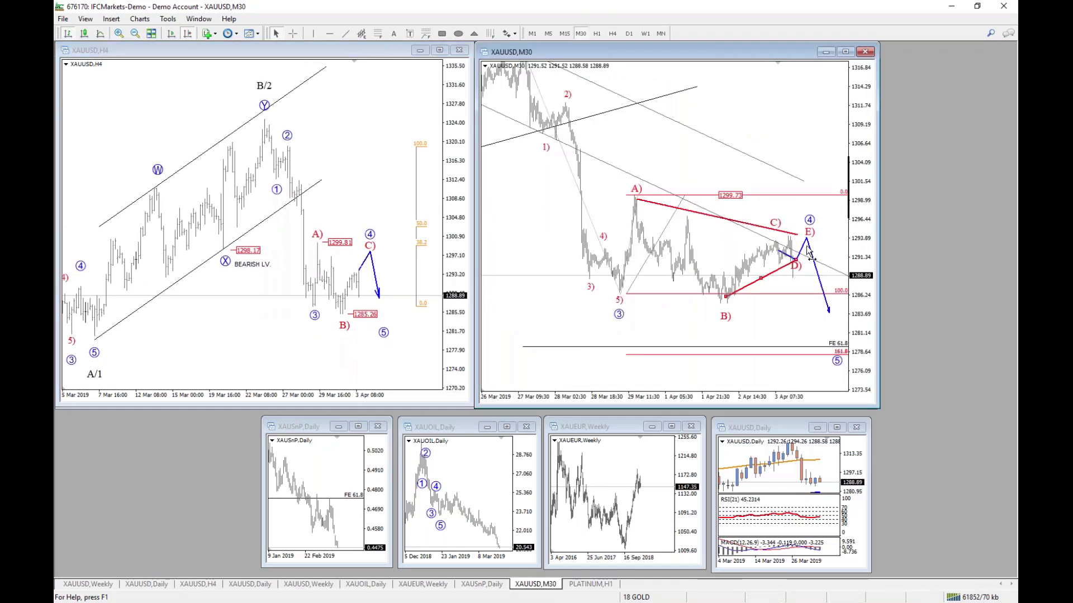
Step: Lower both ends of the red B)-D) triangle line and move the D) label beside it
{"action": "double_click", "coordinate": [791, 261]}
{"action": "left_click_drag", "start_coordinate": [793, 260], "coordinate": [800, 278]}
{"action": "left_click_drag", "start_coordinate": [723, 297], "coordinate": [702, 313]}
{"action": "mouse_move", "coordinate": [791, 267]}
{"action": "left_mouse_down"}
{"action": "mouse_move", "coordinate": [791, 295]}
{"action": "mouse_move", "coordinate": [792, 268]}
{"action": "mouse_move", "coordinate": [807, 256]}
{"action": "left_mouse_up"}
Step: Delete the short blue segment, nudge C) right, and delete the H4 blue projection
{"action": "right_click", "coordinate": [782, 256]}
{"action": "left_click", "coordinate": [804, 290]}
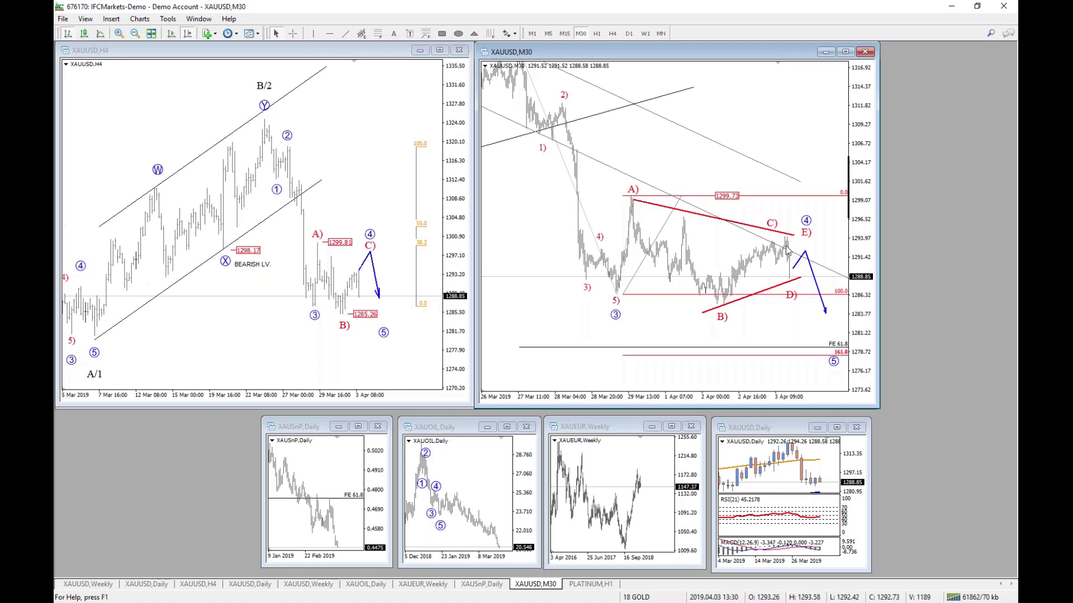
{"action": "left_click", "coordinate": [777, 222]}
{"action": "left_click_drag", "start_coordinate": [777, 222], "coordinate": [790, 221]}
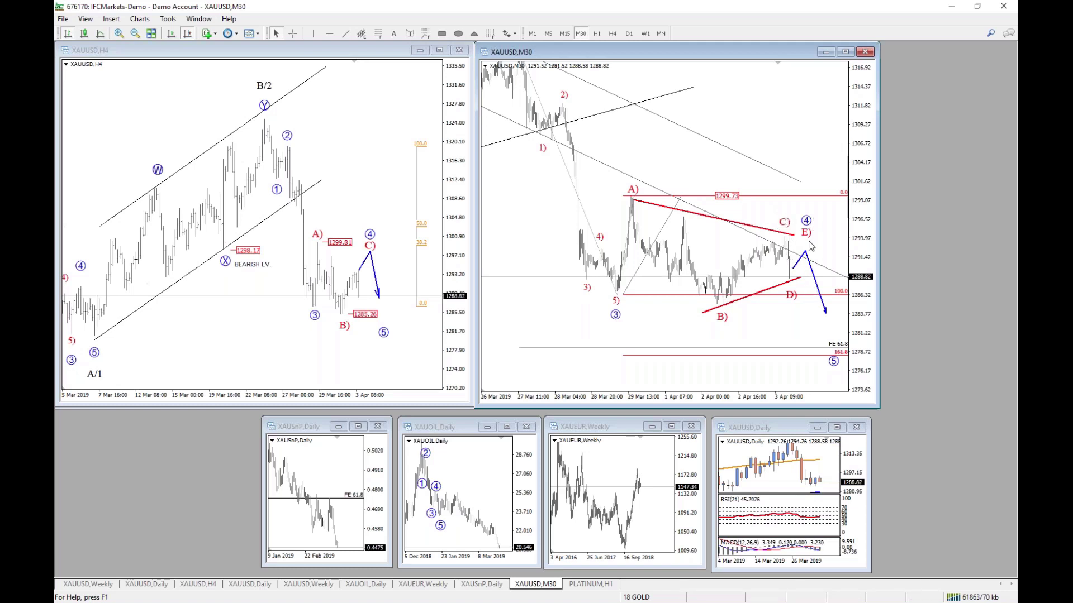
{"action": "left_click", "coordinate": [368, 269]}
{"action": "key", "text": "Delete"}
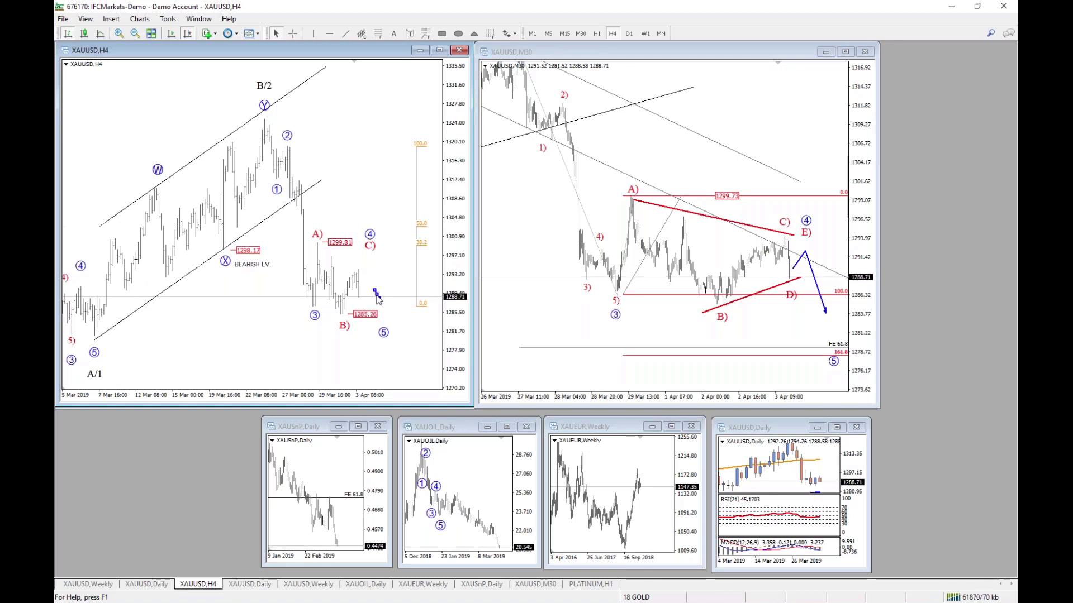
Step: Move the circled 5 label lower and draw a blue leg down toward it
{"action": "left_click", "coordinate": [383, 332]}
{"action": "left_click_drag", "start_coordinate": [383, 332], "coordinate": [393, 358]}
{"action": "left_click_drag", "start_coordinate": [383, 302], "coordinate": [388, 334]}
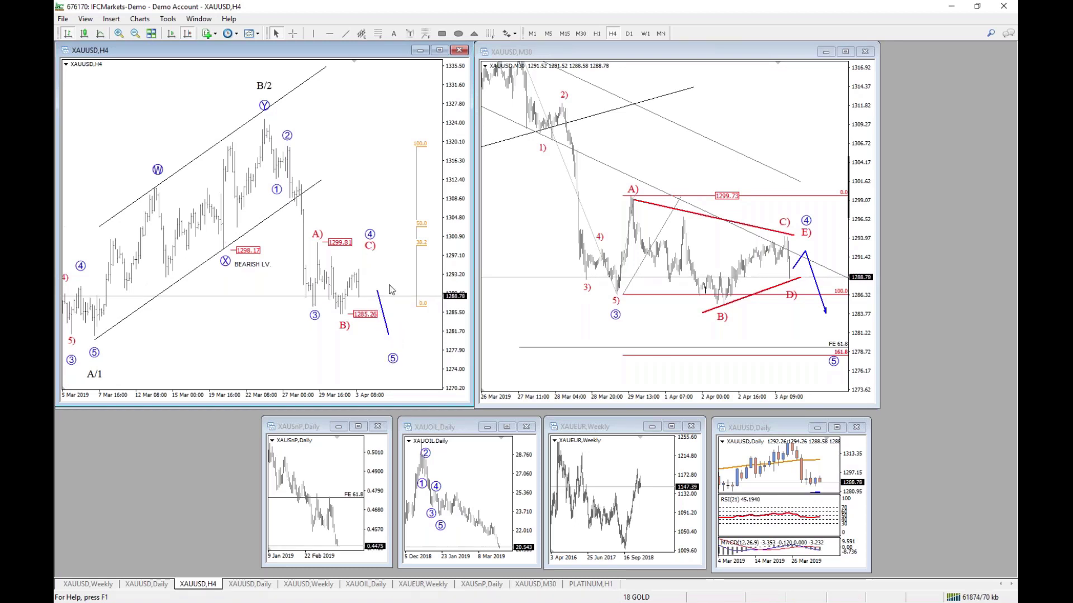
Step: Mark the 1280.47 wave 5 low with a right price label and a dashed horizontal line
{"action": "left_click", "coordinate": [510, 34]}
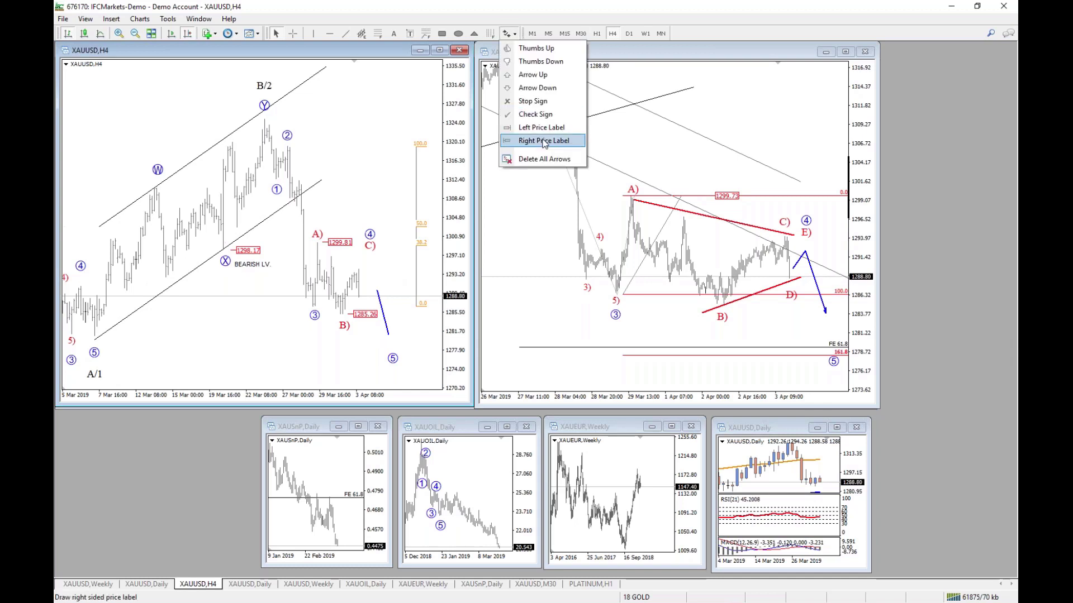
{"action": "left_click", "coordinate": [536, 140]}
{"action": "left_click", "coordinate": [111, 337]}
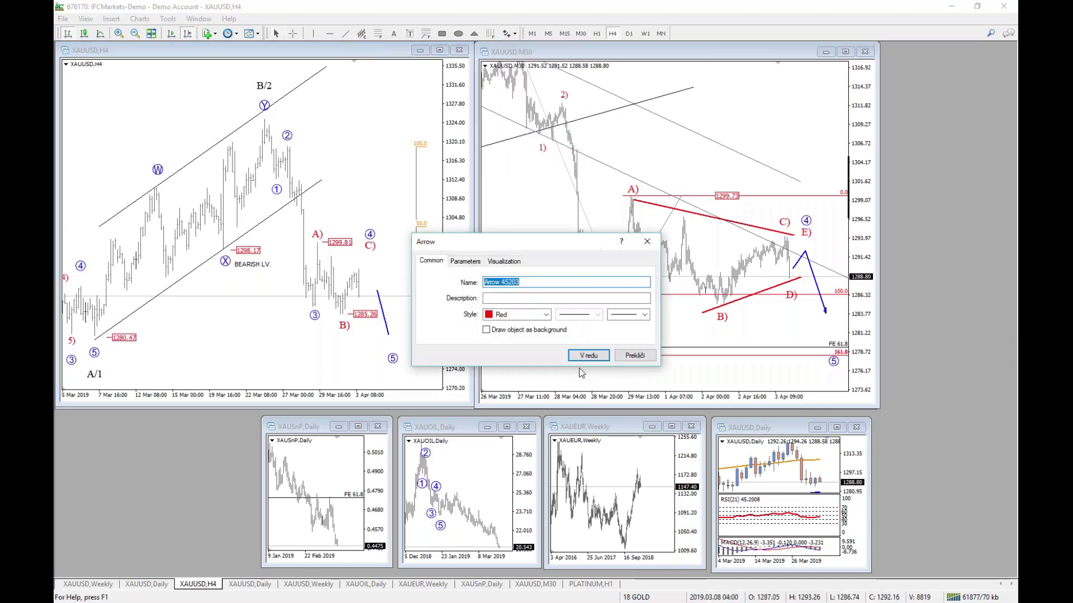
{"action": "left_click", "coordinate": [573, 360]}
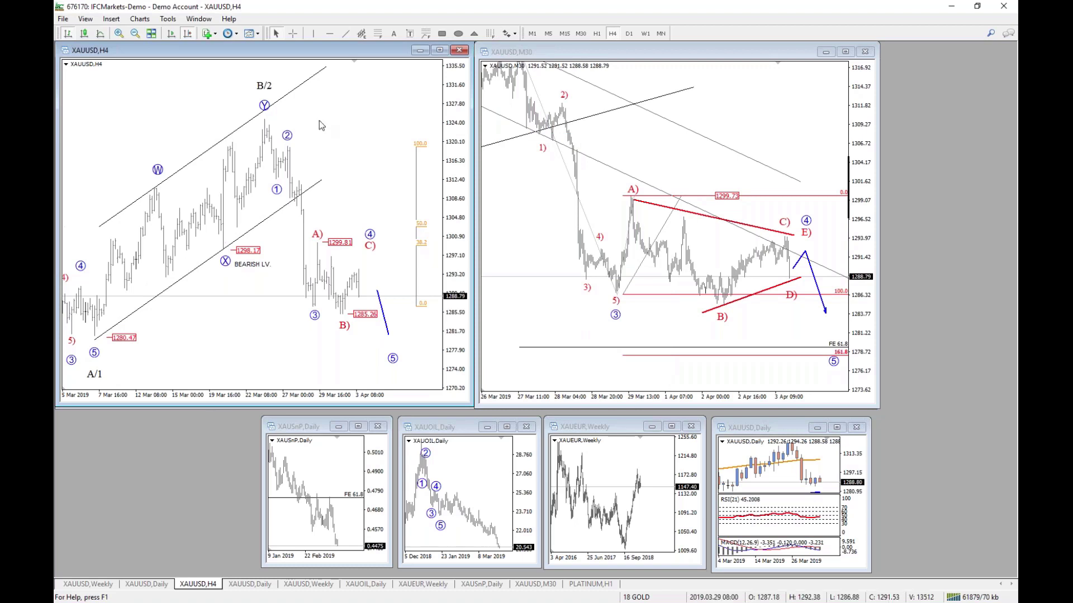
{"action": "left_click", "coordinate": [329, 33]}
{"action": "left_click_drag", "start_coordinate": [185, 339], "coordinate": [183, 337]}
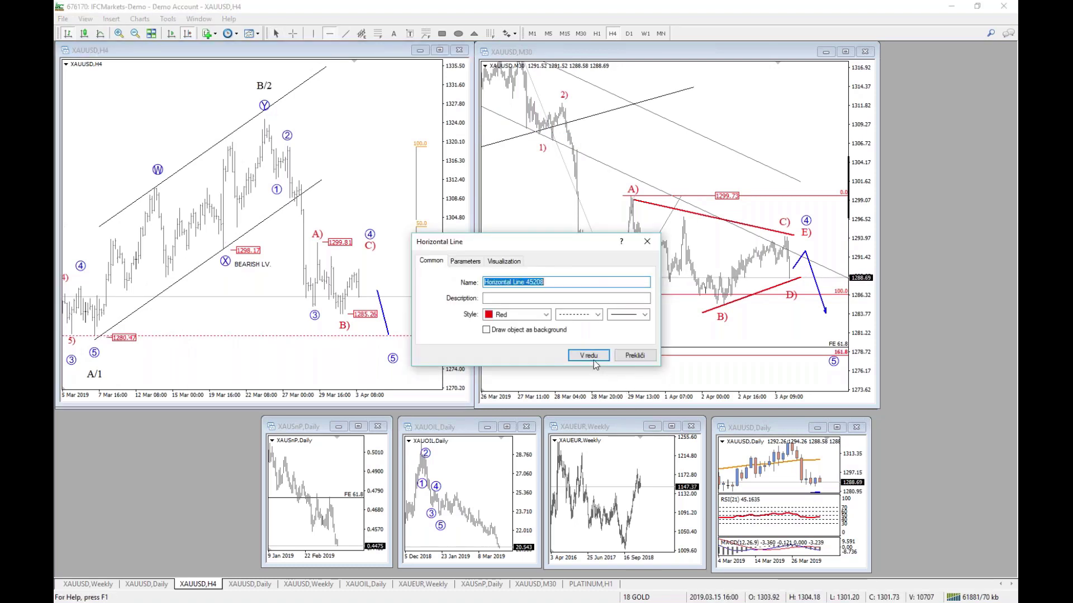
{"action": "left_click", "coordinate": [594, 359]}
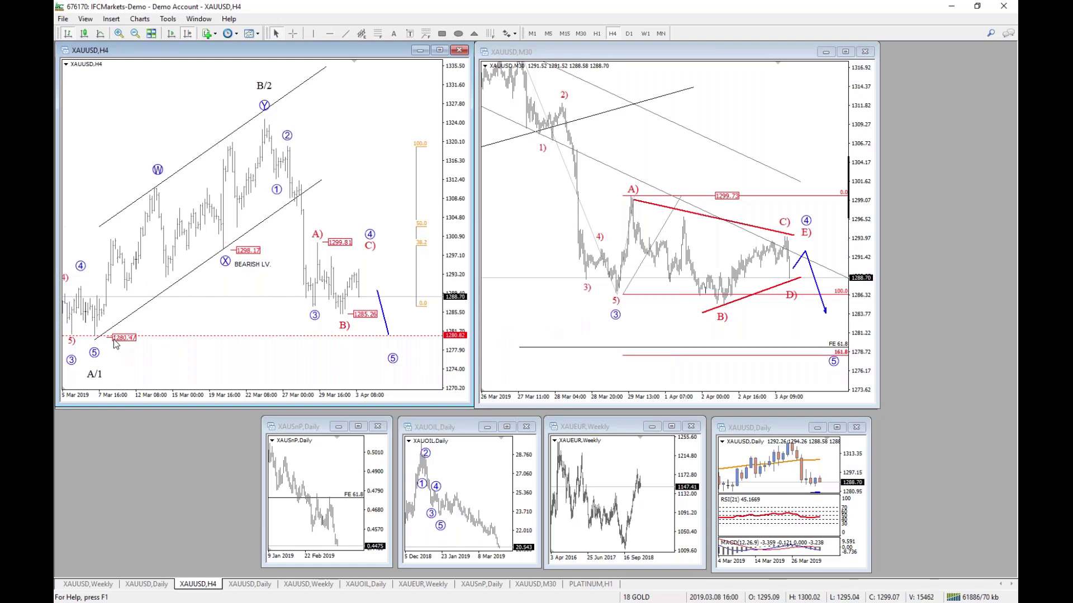